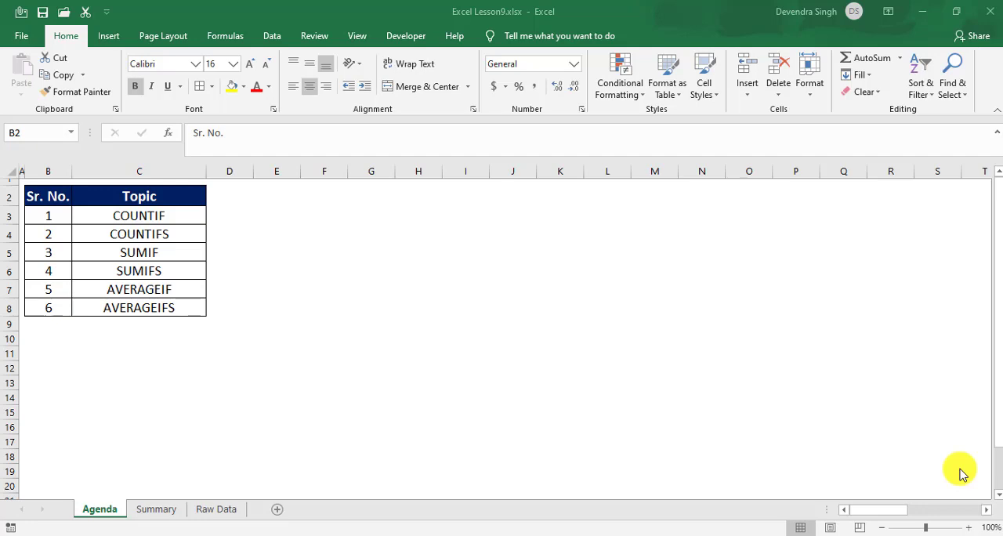
Step: Open the Raw Data sheet and select the whole Date column to check the period covered
left_click(209, 516)
left_click(209, 516)
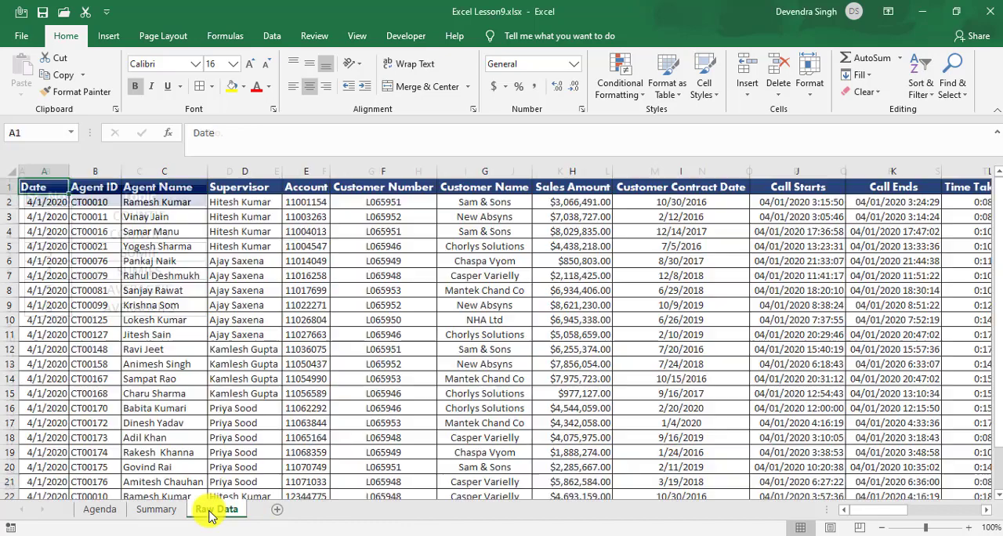
left_click(129, 231)
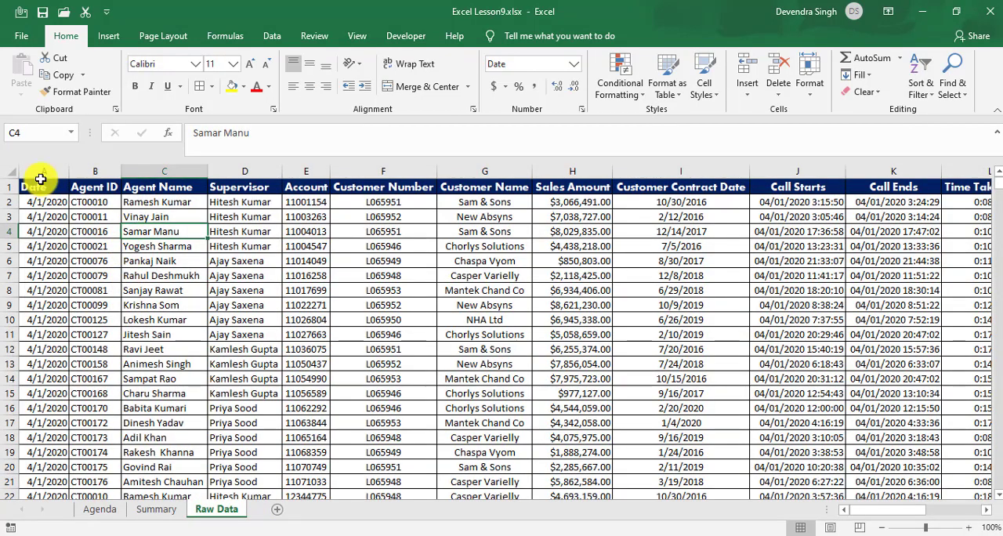
left_click(45, 187)
key("ctrl+shift+Down")
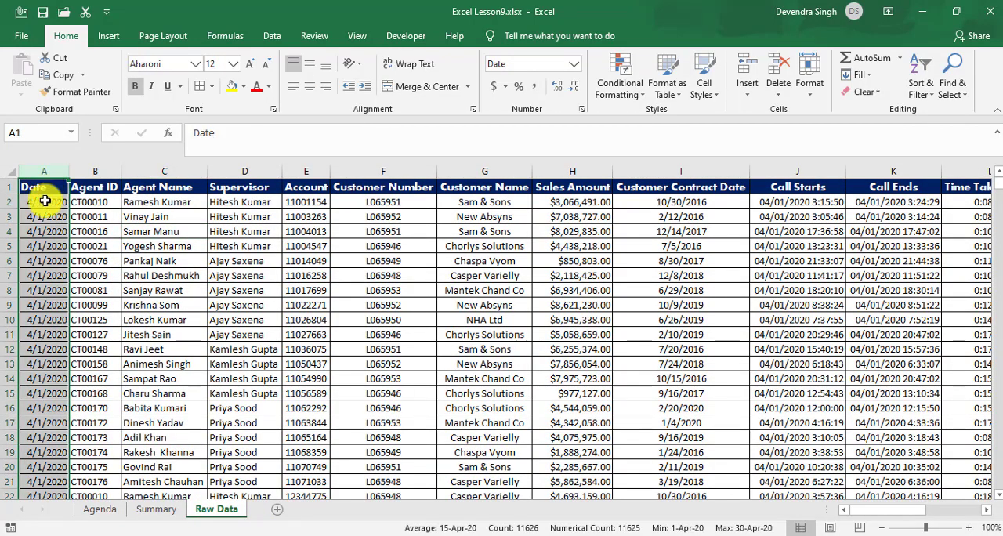
Step: Examine the Raw Data fields across the first records, from Agent Name and Sales Amount through Time Taken(Min), returning to the Date column
left_click(45, 199)
left_click(155, 202)
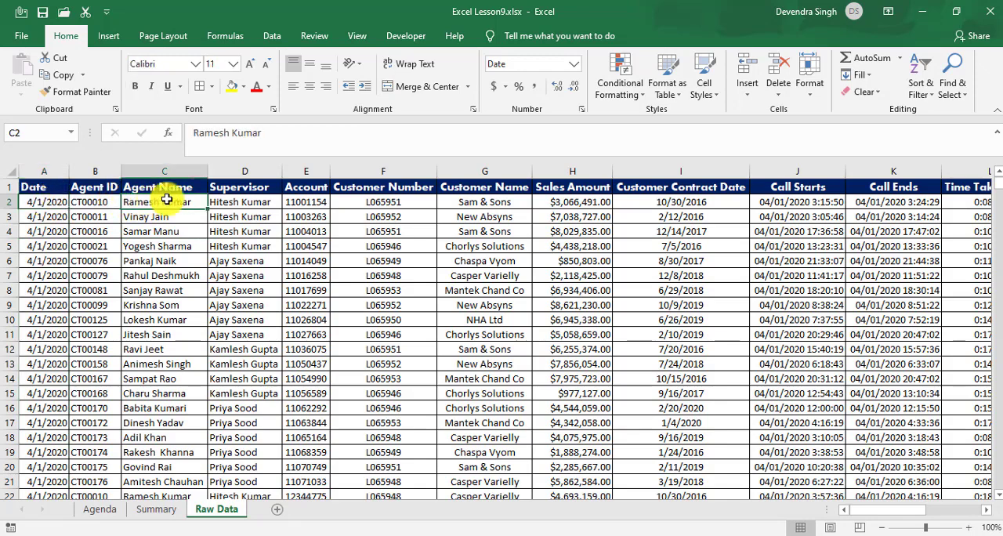
left_click(797, 202)
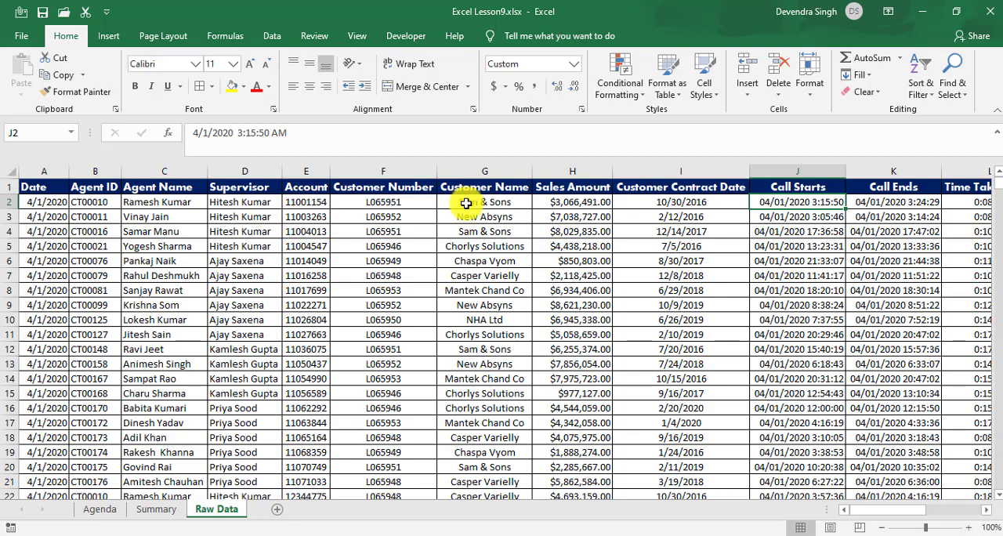
left_click(465, 202)
left_click(573, 201)
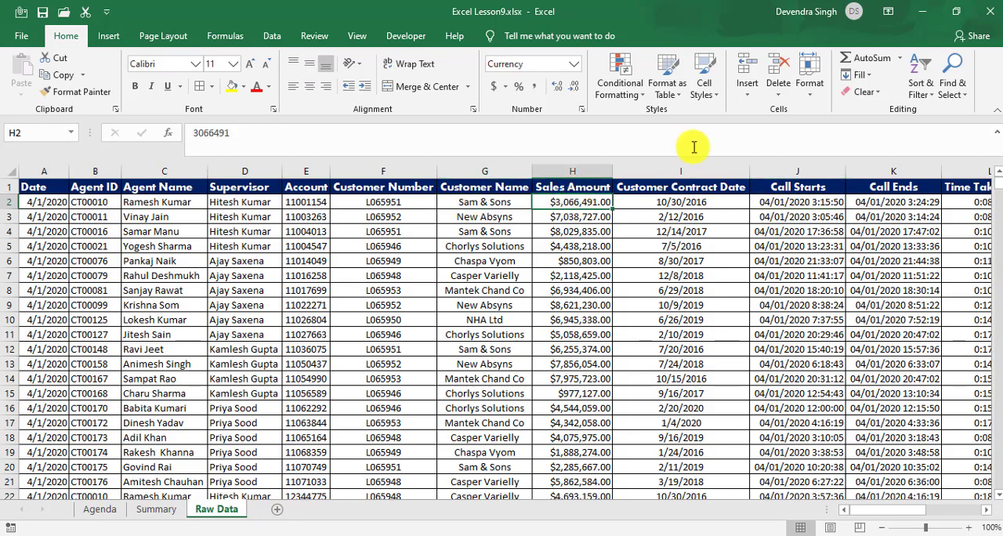
left_click(943, 211)
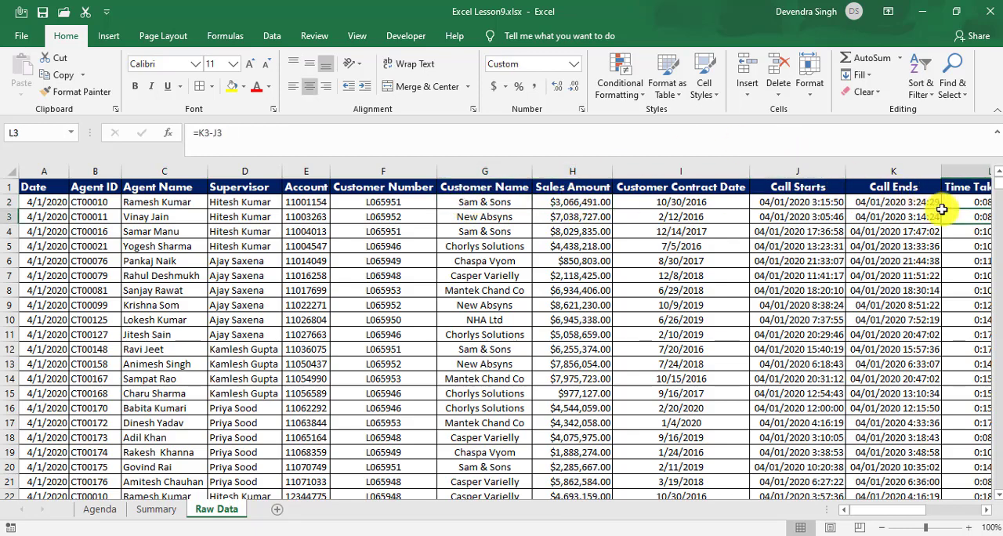
key("Right")
key("Up")
key("Left")
key("Left")
key("Left")
key("Left")
key("Left")
key("Left")
key("Left")
key("Left")
key("Left")
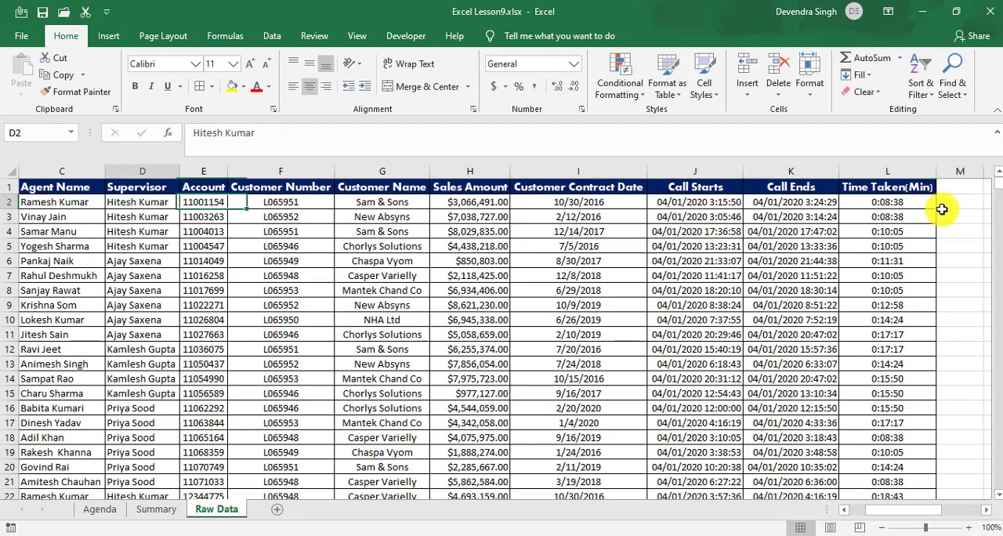
key("Left")
key("Left")
key("Left")
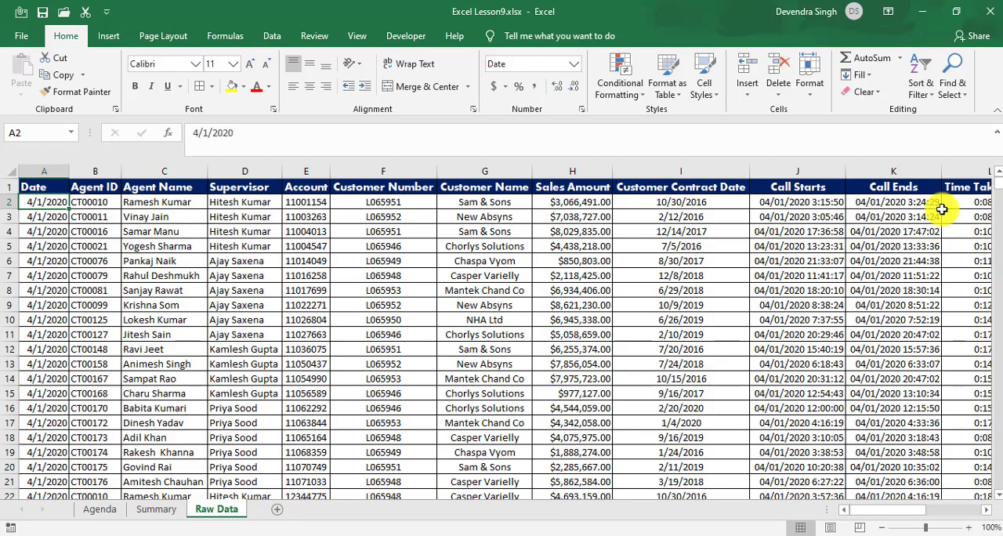
Step: Look at the Summary sheet, and check how far down the Raw Data records extend before returning to cell A1
left_click(157, 510)
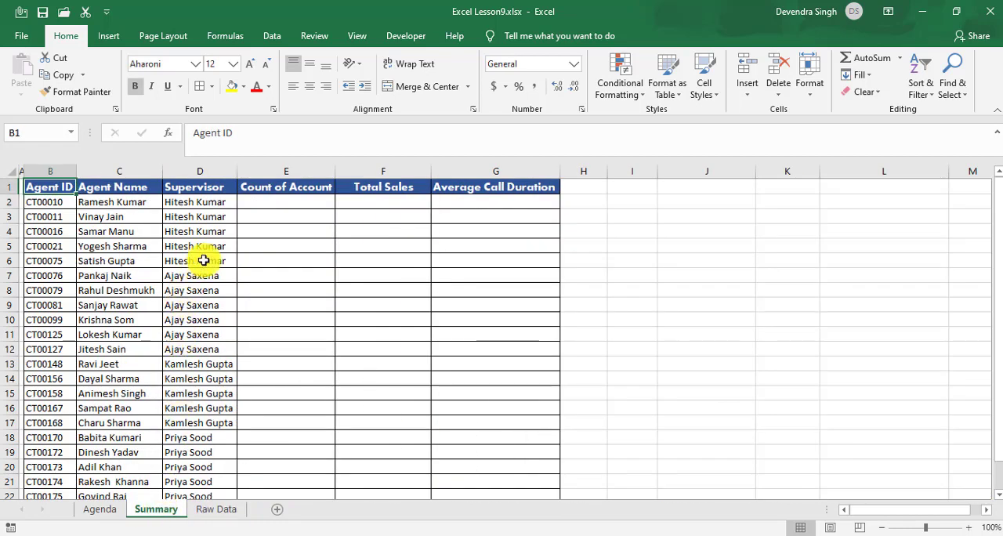
left_click(207, 510)
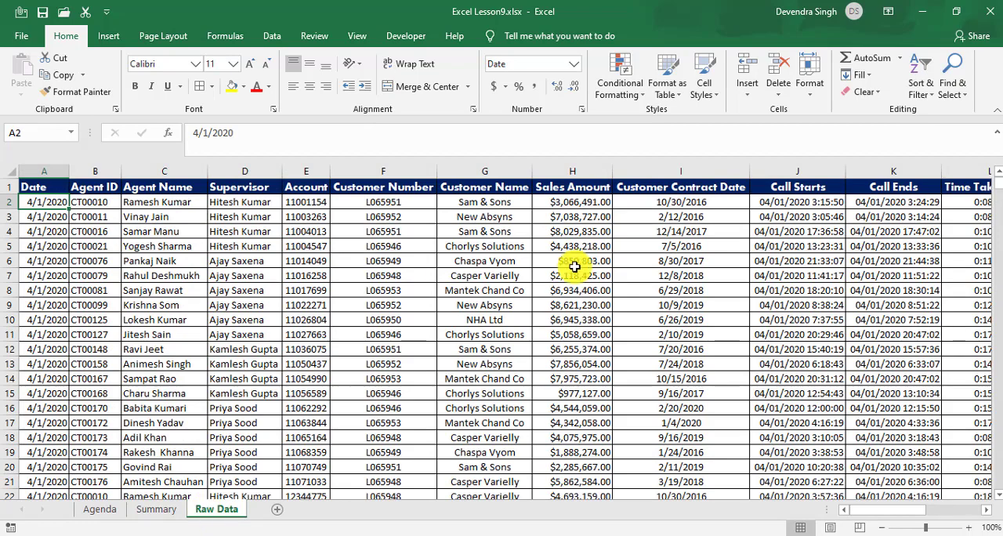
left_click(150, 338)
key("ctrl+Down")
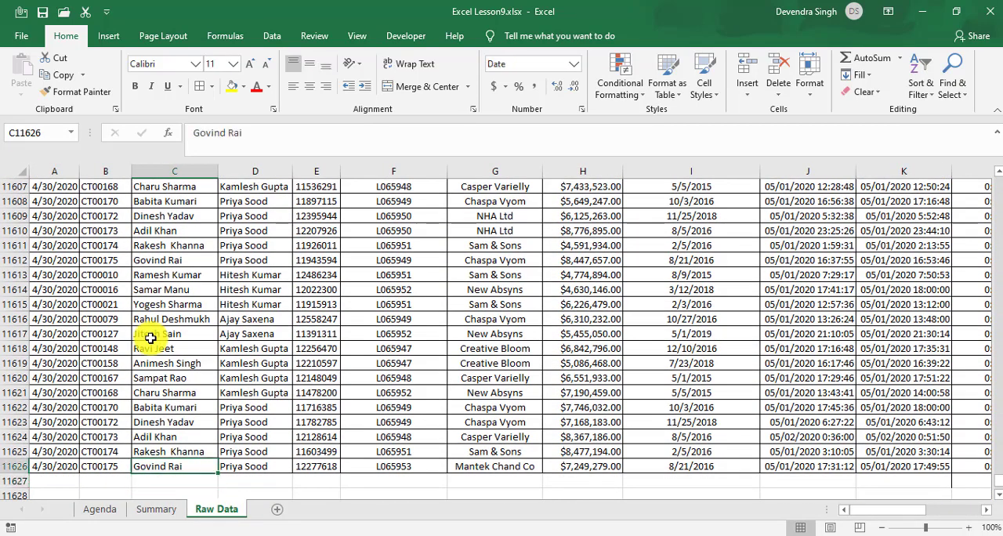
key("ctrl+Left")
key("ctrl+Up")
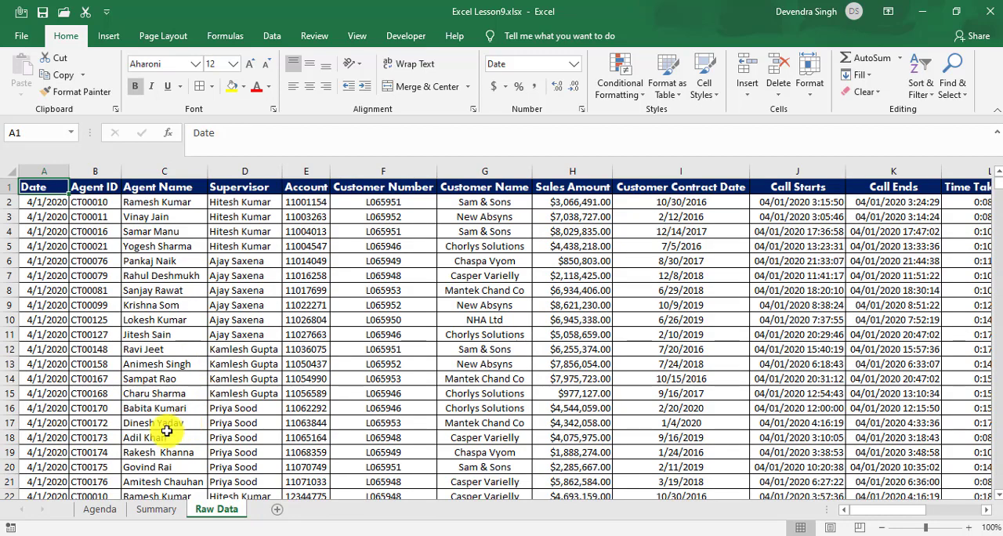
Step: Examine the full list of agent names on the Summary sheet, ending at the first agent in C2
left_click(157, 511)
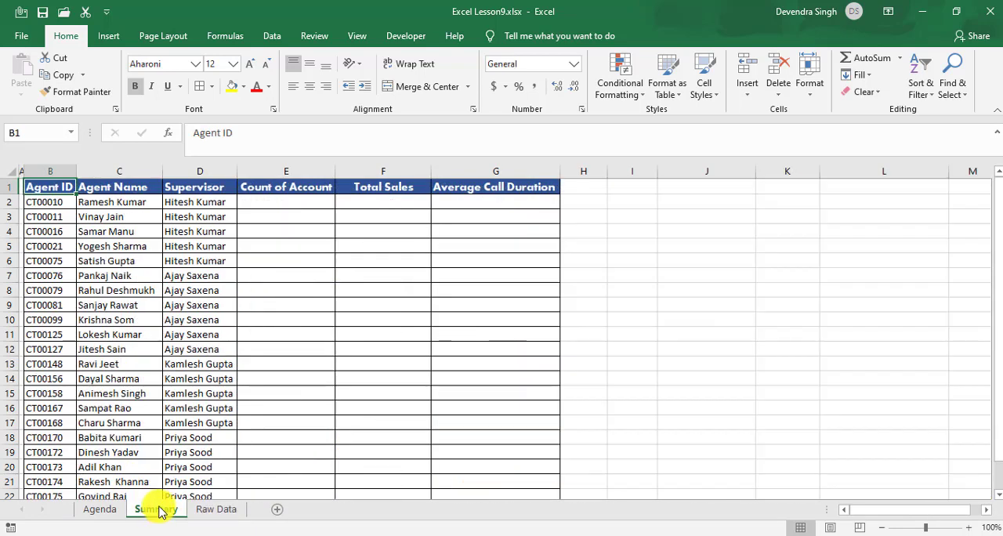
left_click(124, 205)
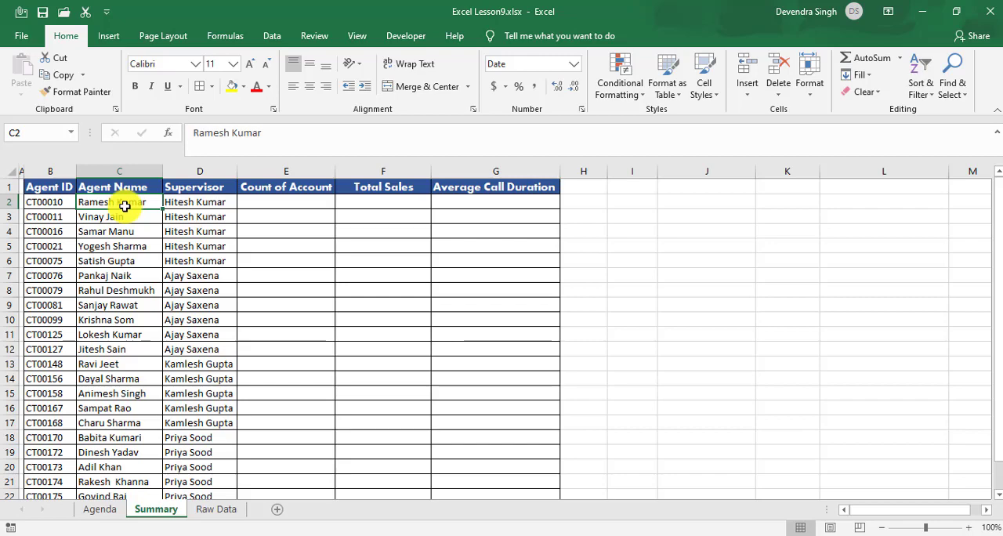
key("ctrl+Down")
key("ctrl+Up")
key("Down")
key("ctrl+shift+Down")
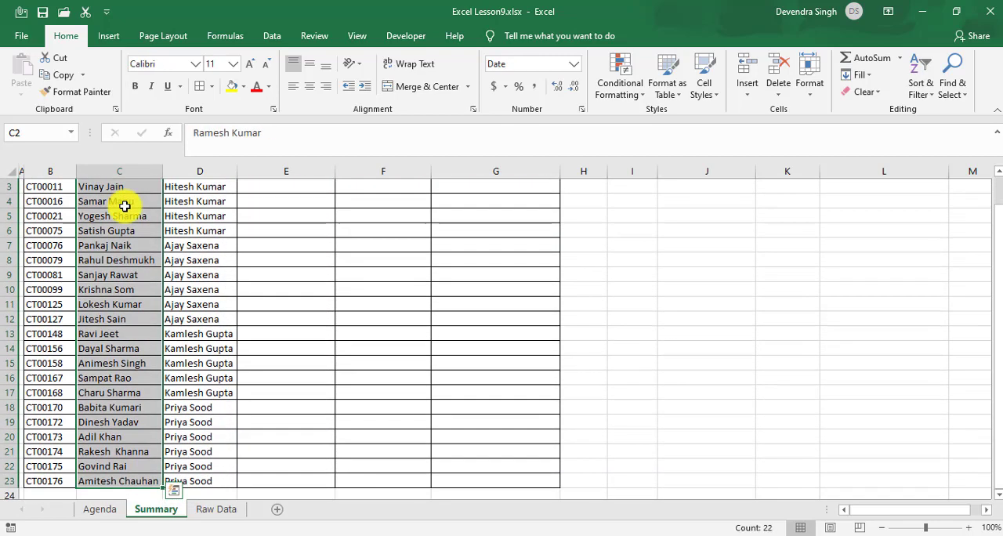
scroll(124, 205, "up", 1)
left_click(124, 206)
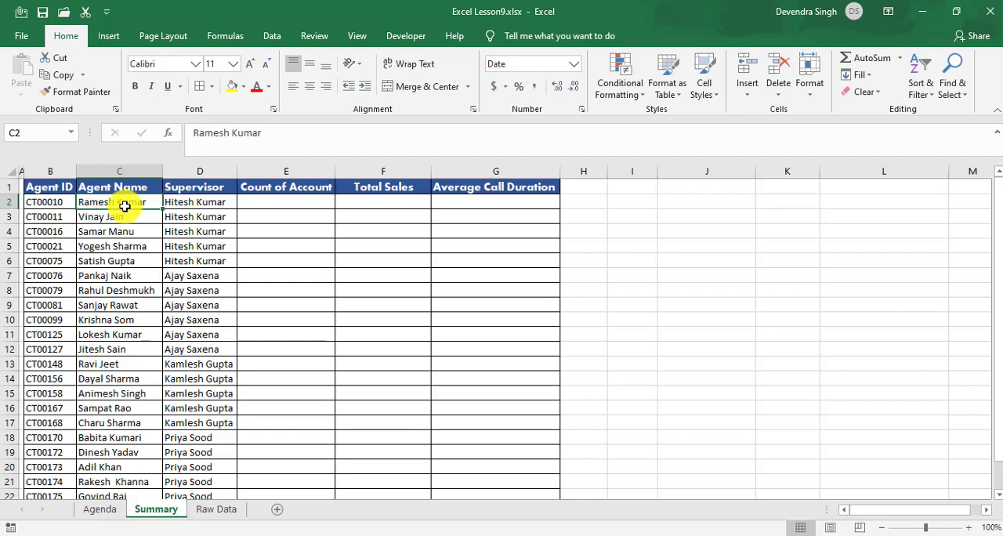
Step: Turn on filtering for the header row of the Raw Data sheet
left_click(208, 511)
left_click(176, 247)
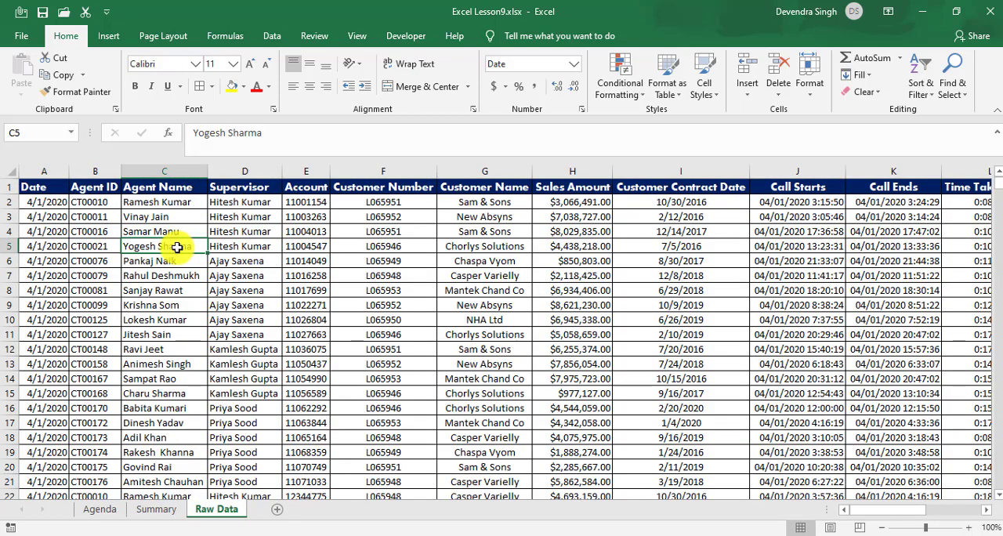
key("ctrl+Up")
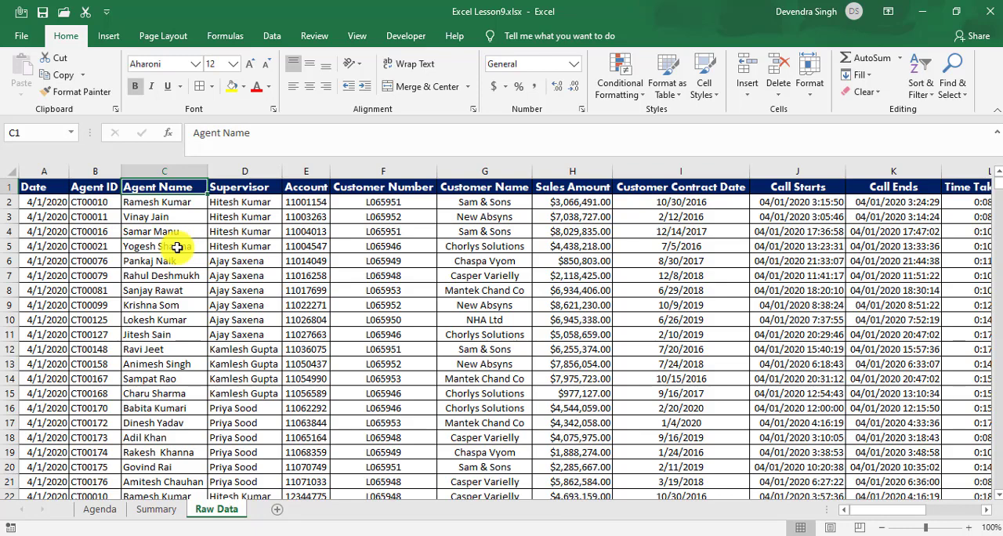
key("ctrl+shift+l")
key("Right")
key("Left")
Step: Filter the Agent Name column to show only the first agent listed on the Summary sheet
key("alt+Down")
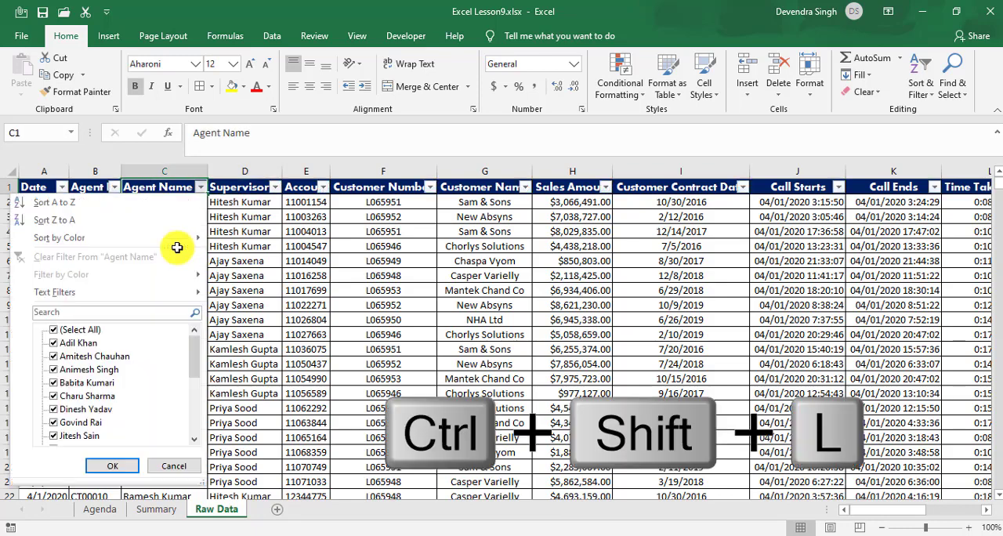
key("Down")
key("Down")
key("Down")
key("Down")
key("Down")
key("space")
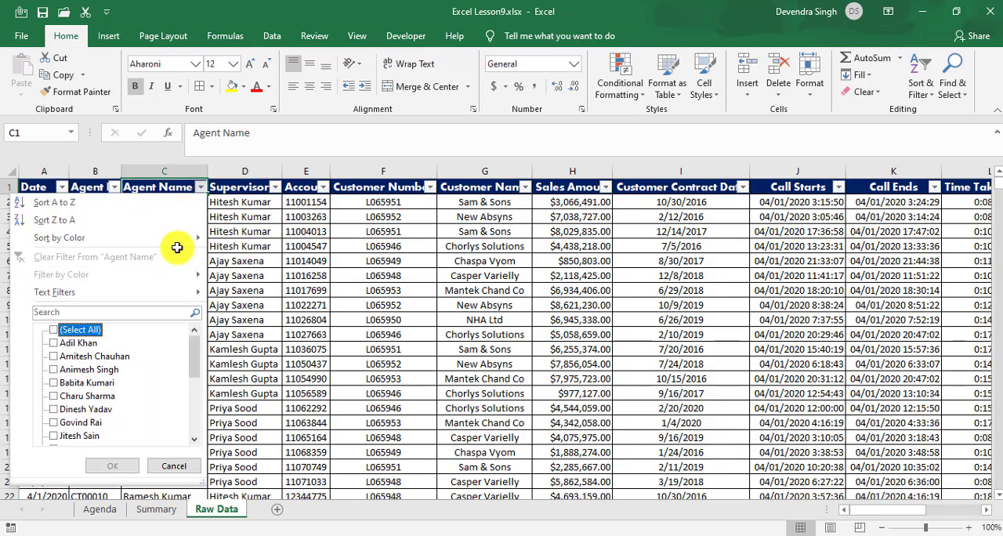
key("r")
key("Down")
key("space")
key("Return")
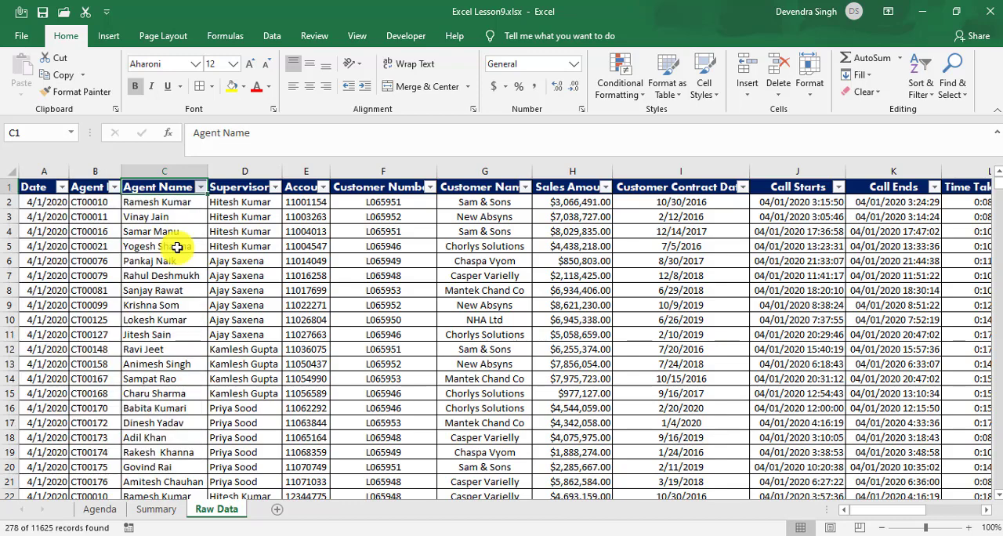
Step: Count the filtered agent's records and enter 278 as the first agent's Count of Account in Summary cell E2
key("Down")
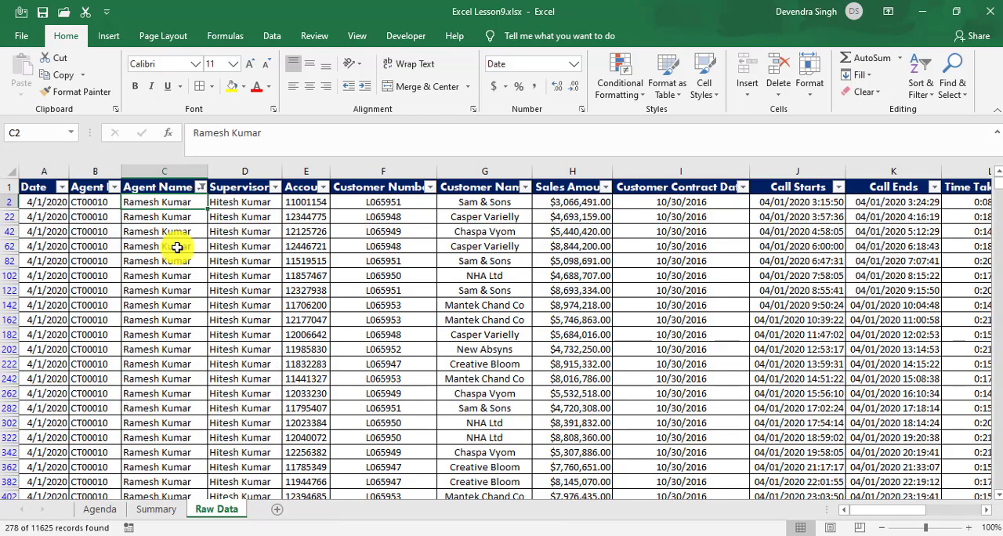
key("ctrl+shift+Down")
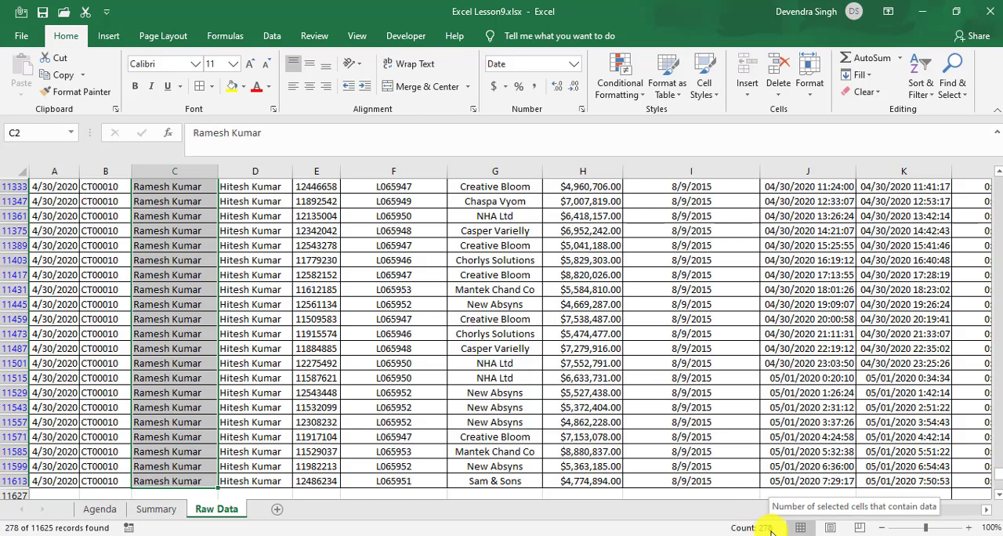
left_click(157, 509)
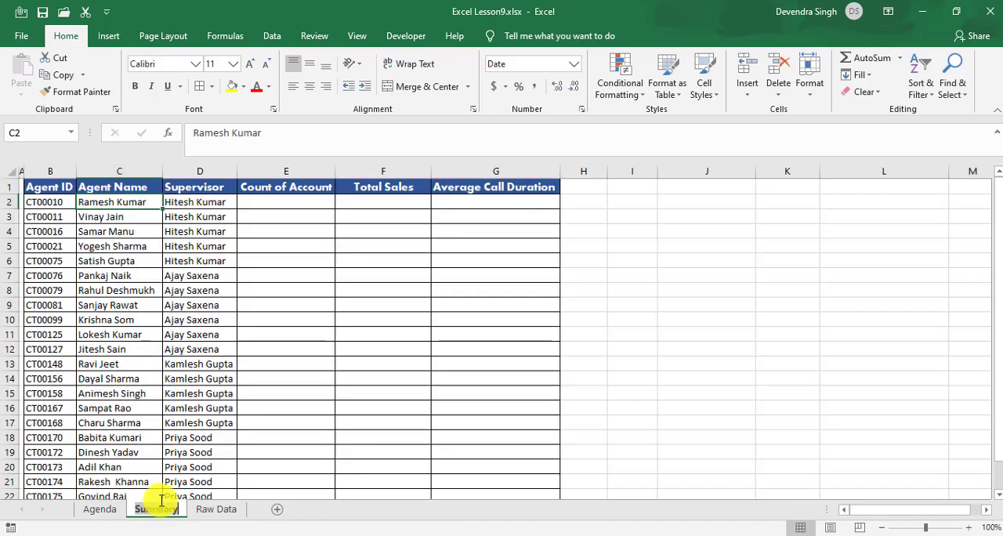
left_click(286, 205)
type("278")
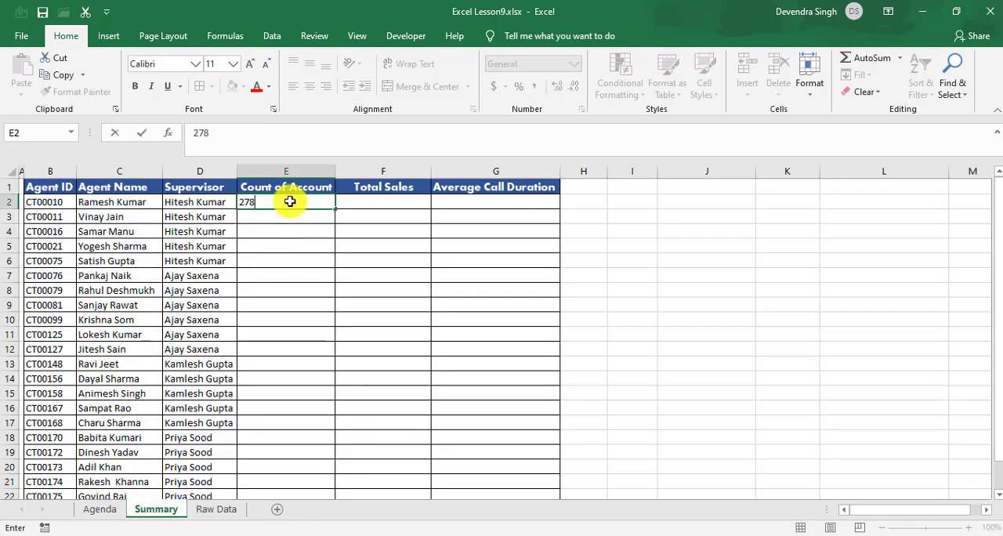
key("Return")
key("Up")
key("Right")
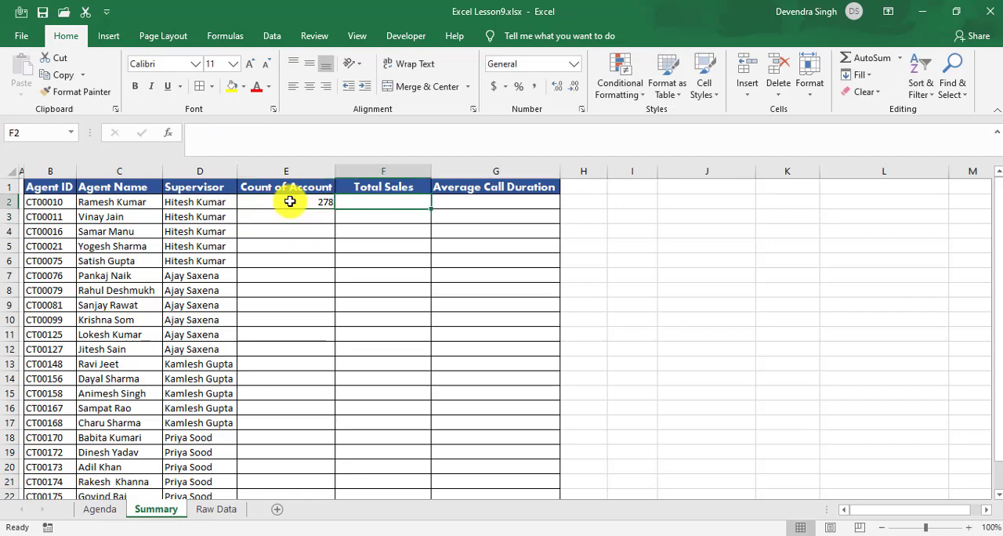
Step: Select all filtered Sales Amount values on the Raw Data sheet, starting at H2, to read their sum
left_click(204, 513)
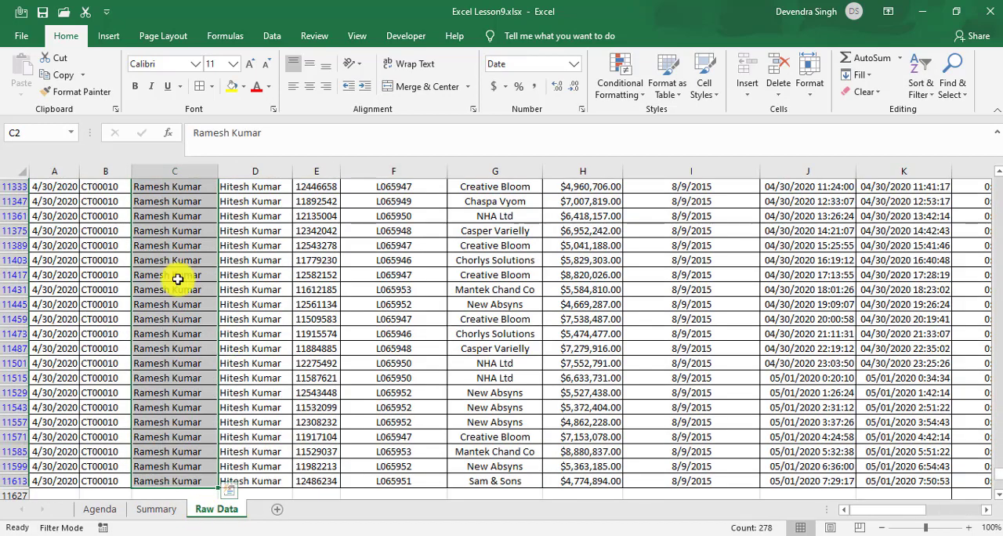
left_click(591, 254)
key("ctrl+Up")
key("Down")
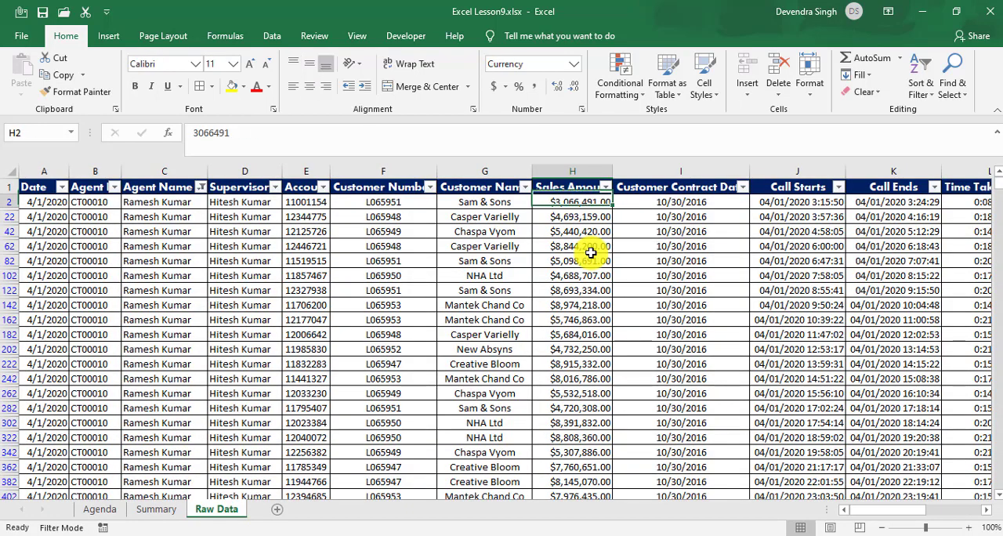
key("ctrl+shift+Down")
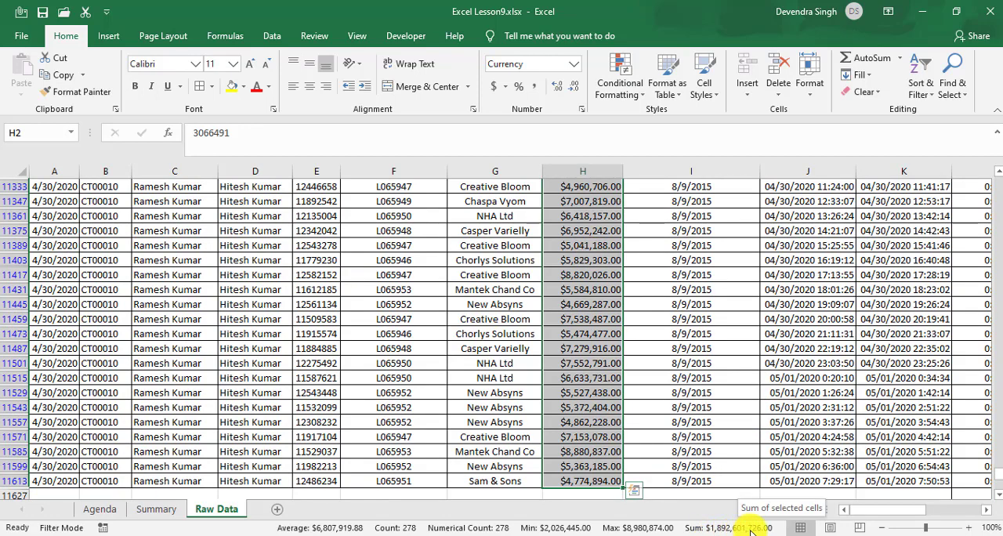
Step: Total the filtered Sales Amount column in H11627 with =SUBTOTAL(9,H2:H11626) and copy that cell
left_click(599, 470)
key("Down")
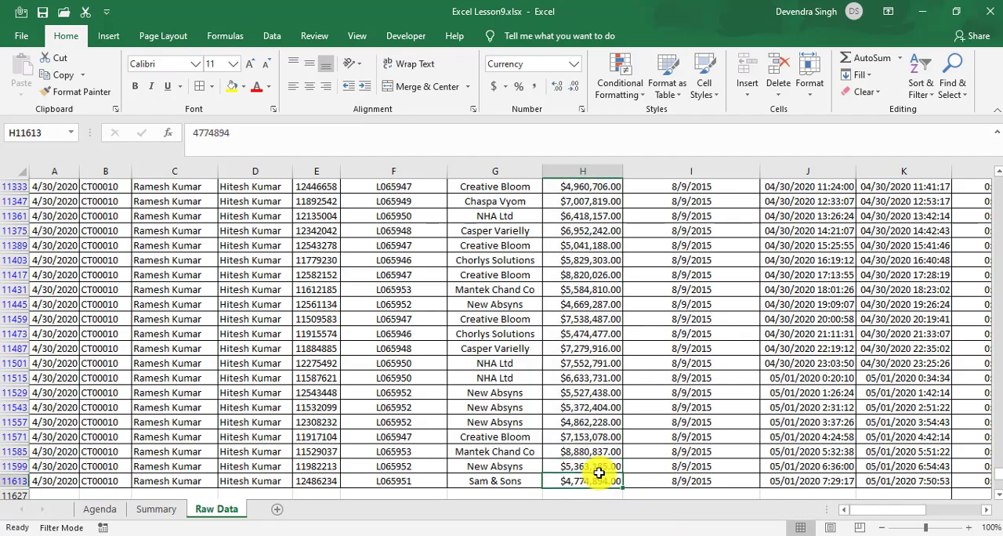
key("Down")
key("Down")
key("Up")
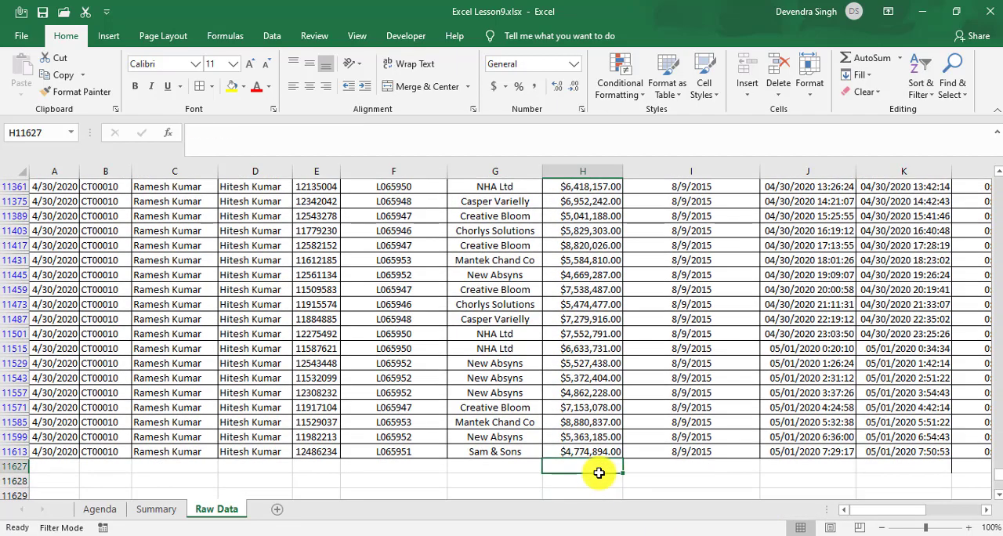
key("alt+equal")
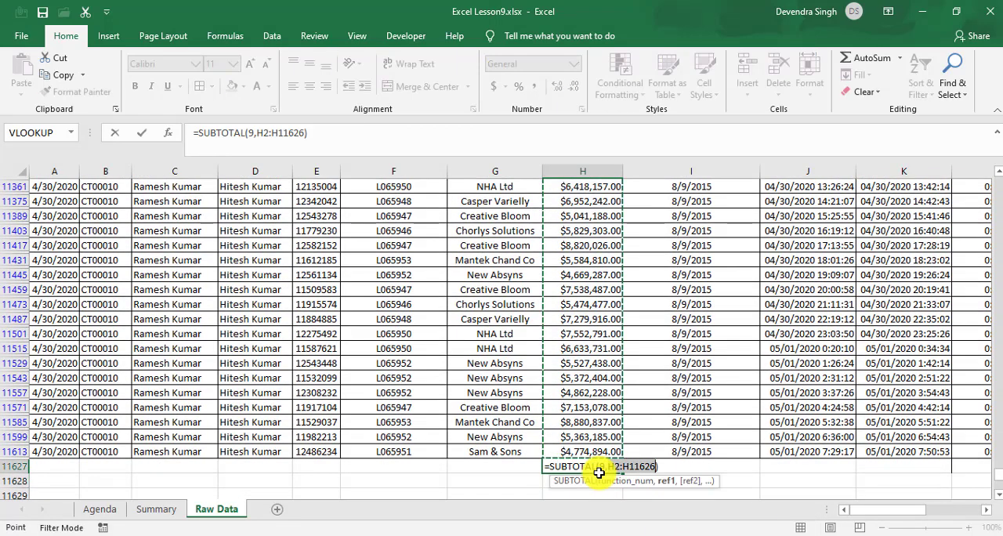
key("Return")
key("Up")
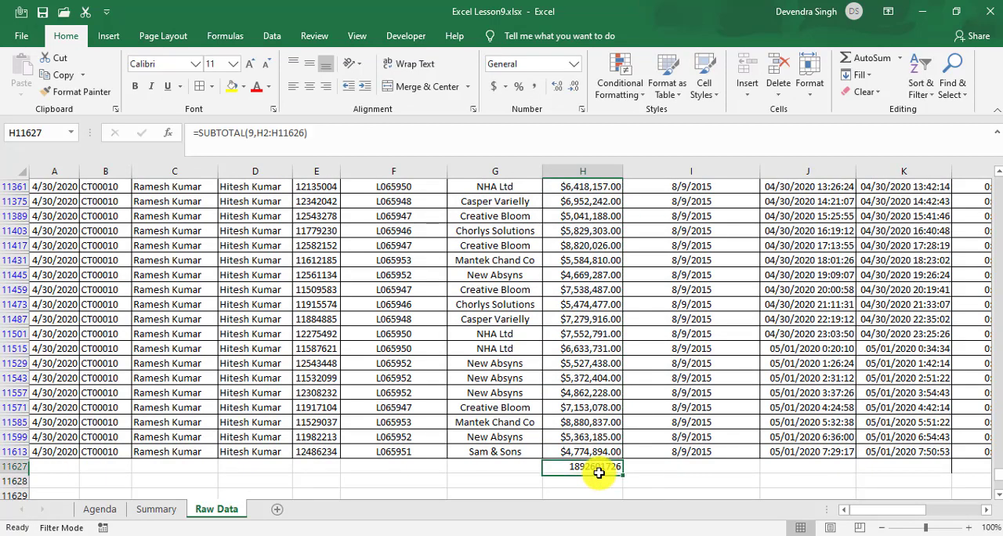
key("ctrl+c")
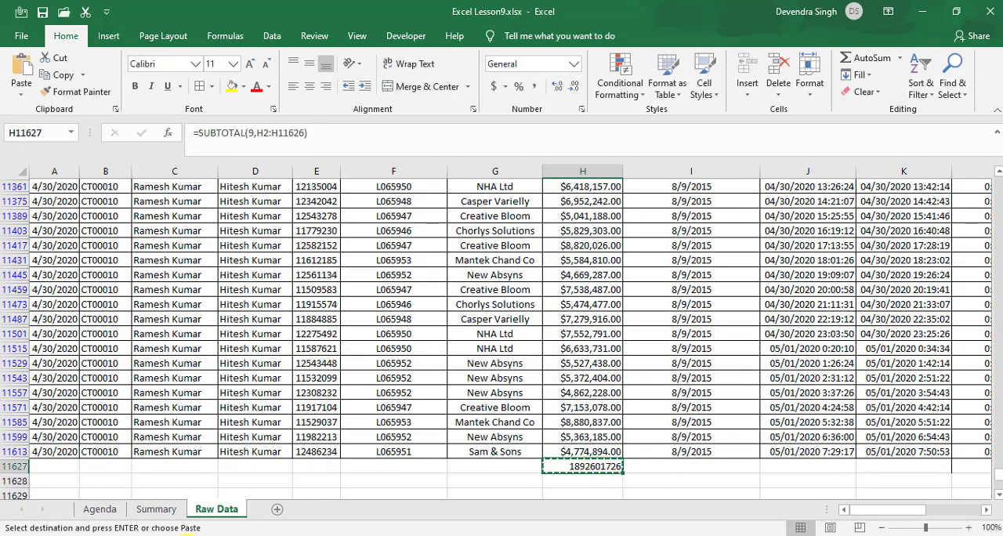
Step: Paste the copied sales subtotal as values only into the first agent's Total Sales cell, F2, on the Summary sheet
left_click(157, 509)
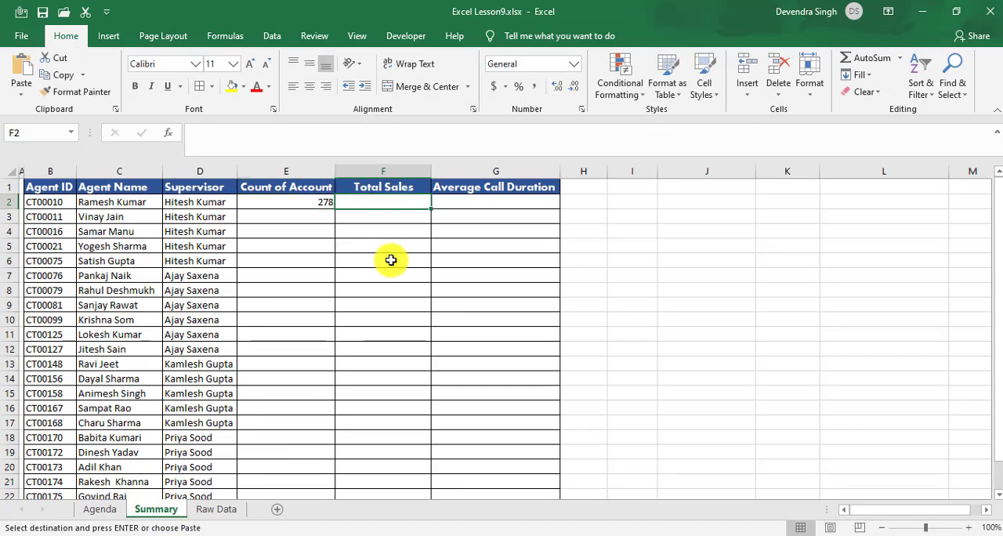
key("ctrl+alt+v")
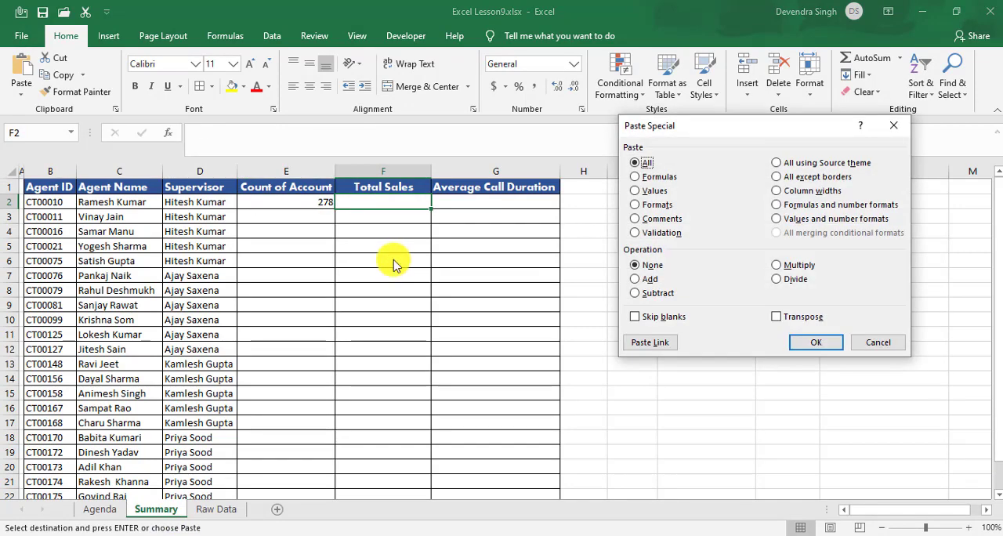
left_click(655, 190)
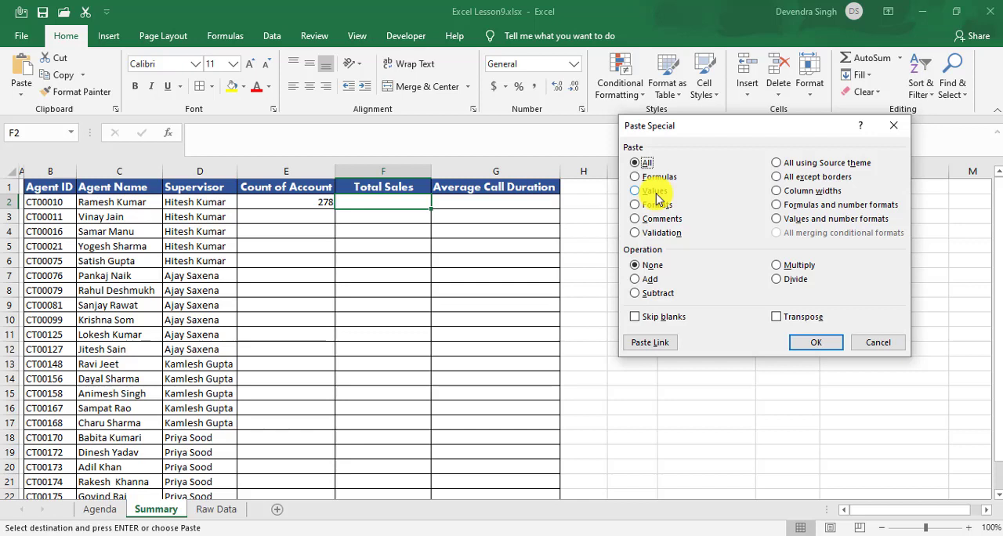
left_click(815, 342)
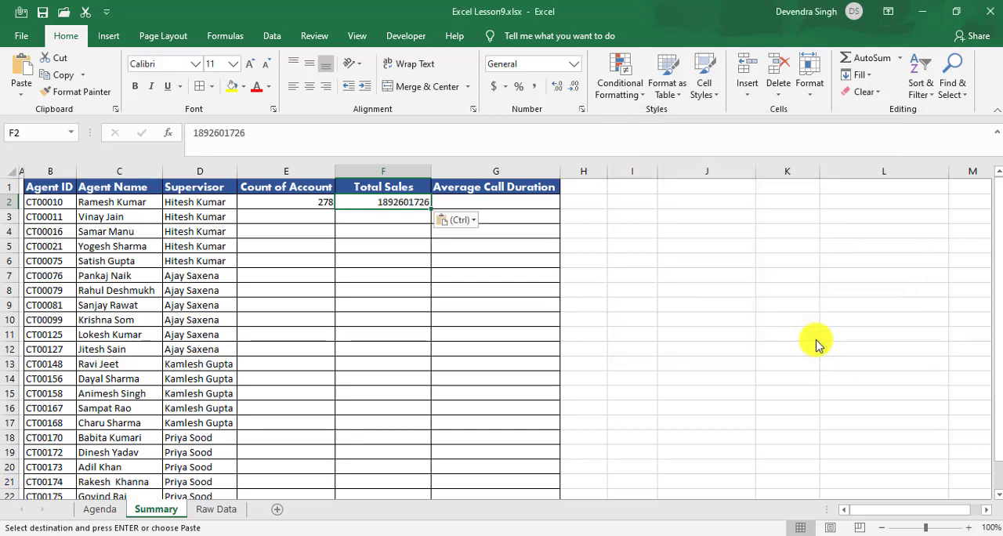
Step: Select all filtered Time Taken values on the Raw Data sheet, starting at L2, to read their average
left_click(478, 201)
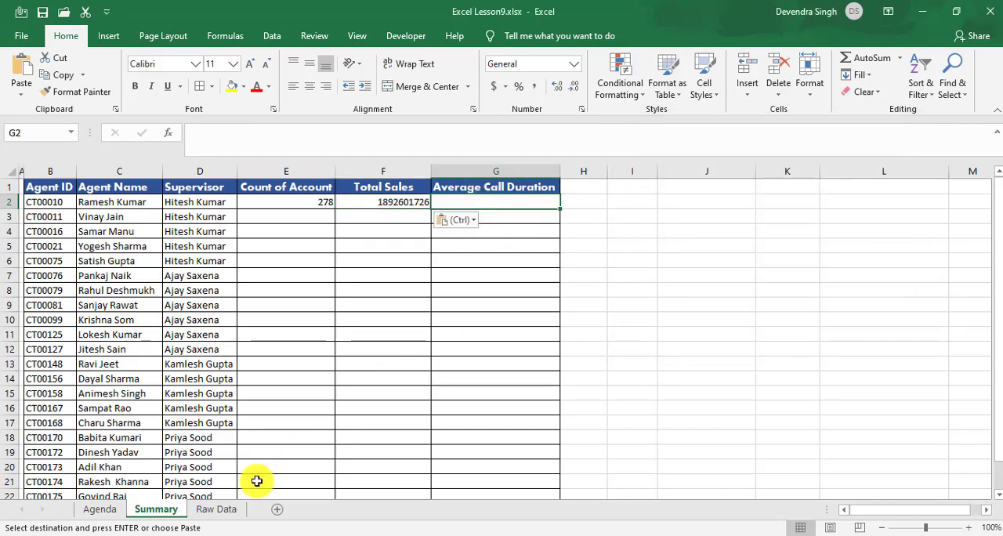
left_click(213, 508)
left_click(524, 306)
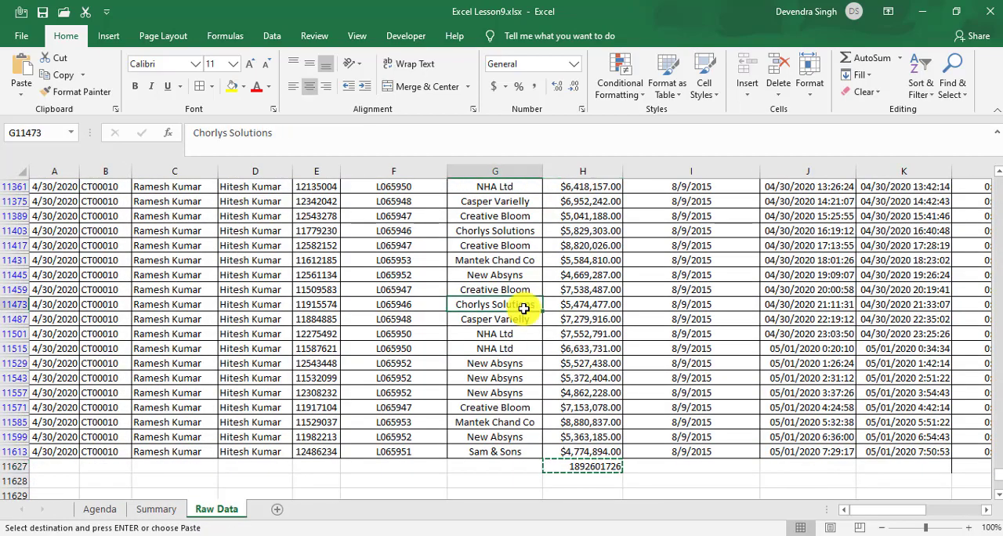
key("ctrl+Up")
key("Right")
key("Right")
key("Right")
key("Right")
key("Right")
key("Right")
key("Left")
key("Down")
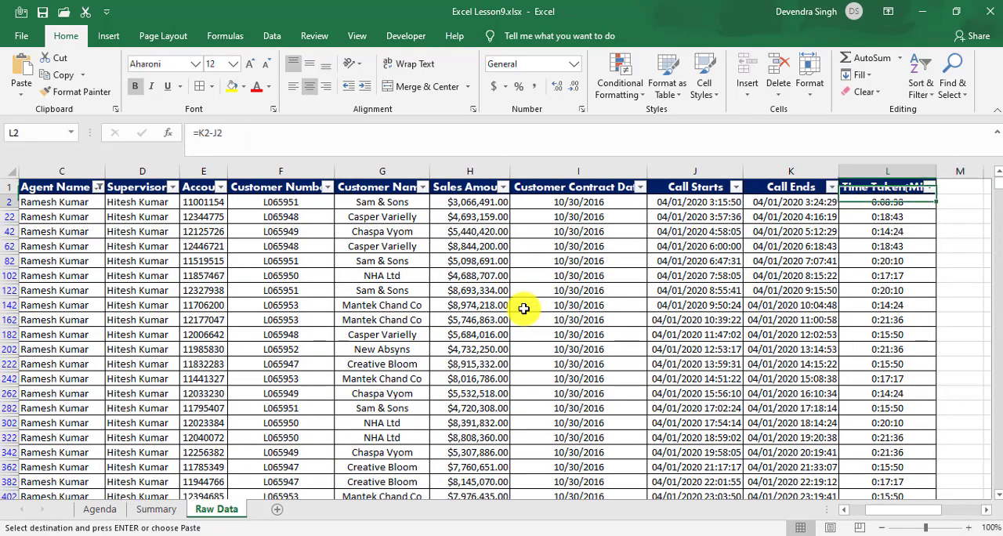
key("ctrl+shift+Down")
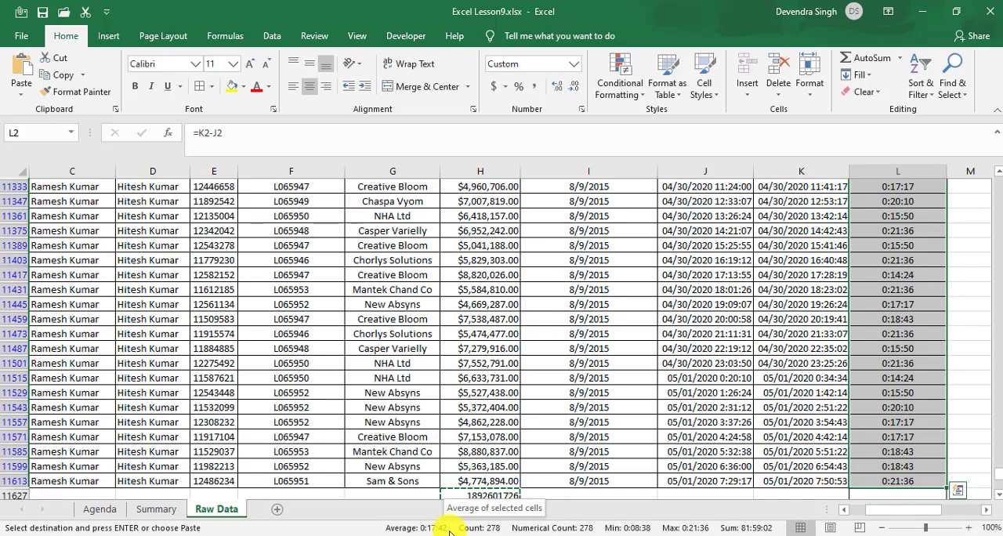
Step: Enter 0:17:42 as the first agent's Average Call Duration in Summary cell G2
left_click(157, 510)
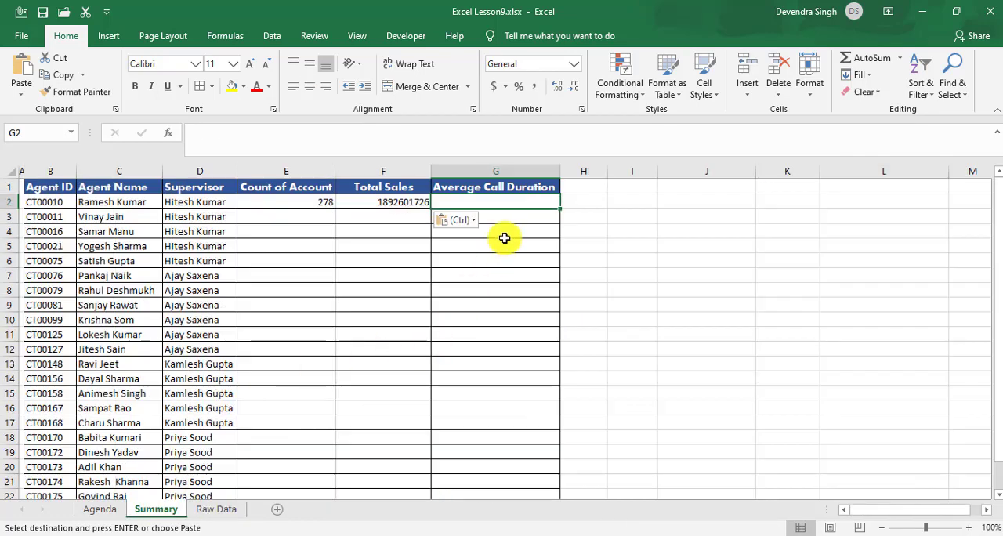
type("0:1")
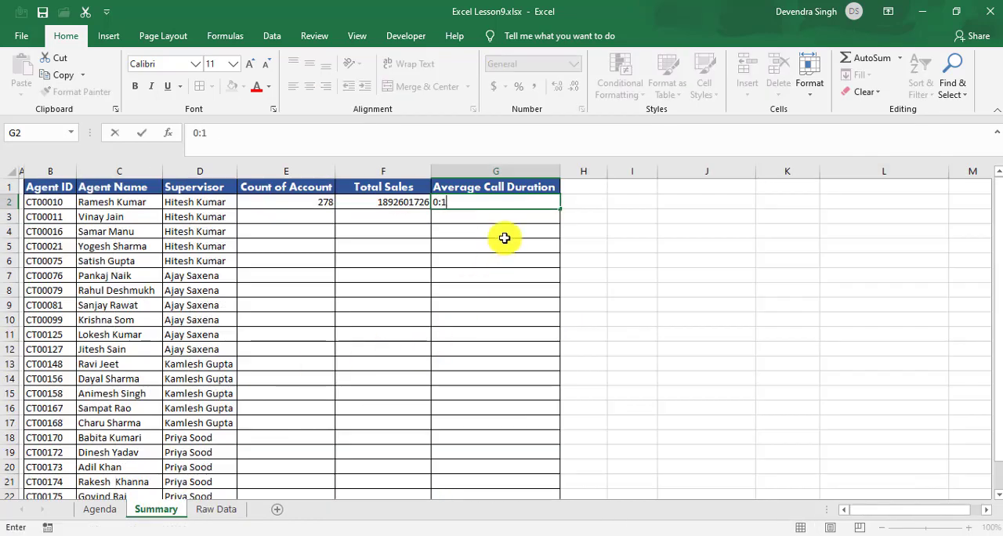
type("7:42")
key("Return")
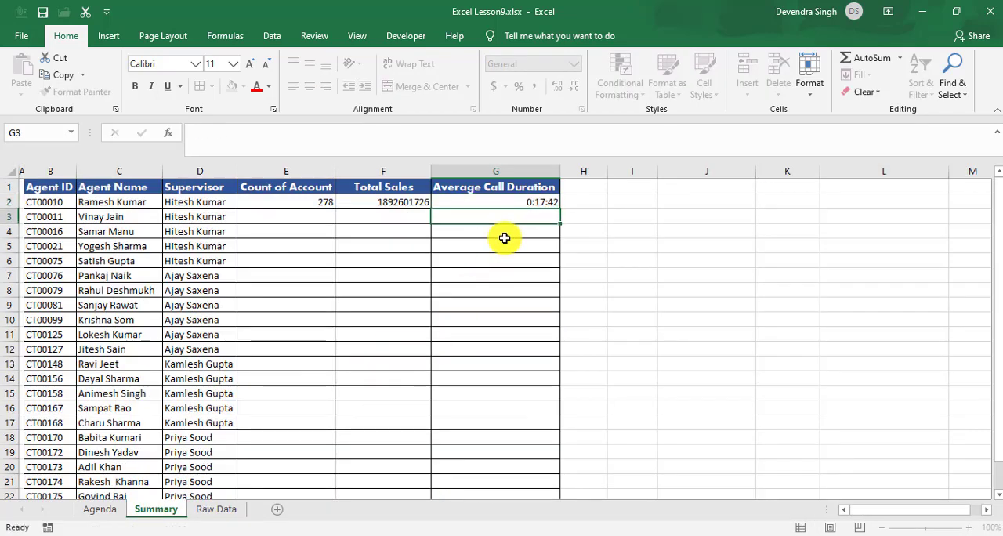
key("Up")
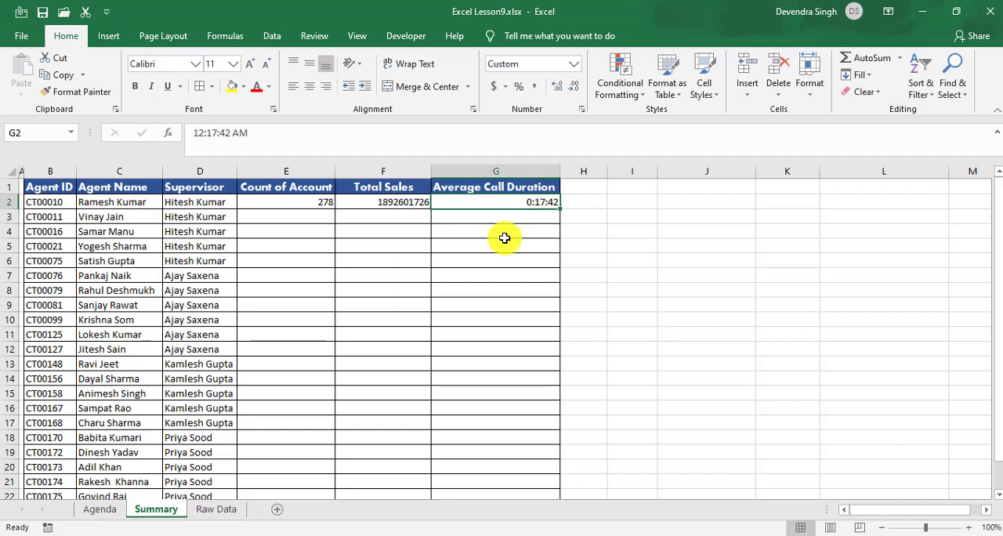
key("Left")
key("Right")
key("Left")
key("Left")
key("Left")
key("Down")
key("Left")
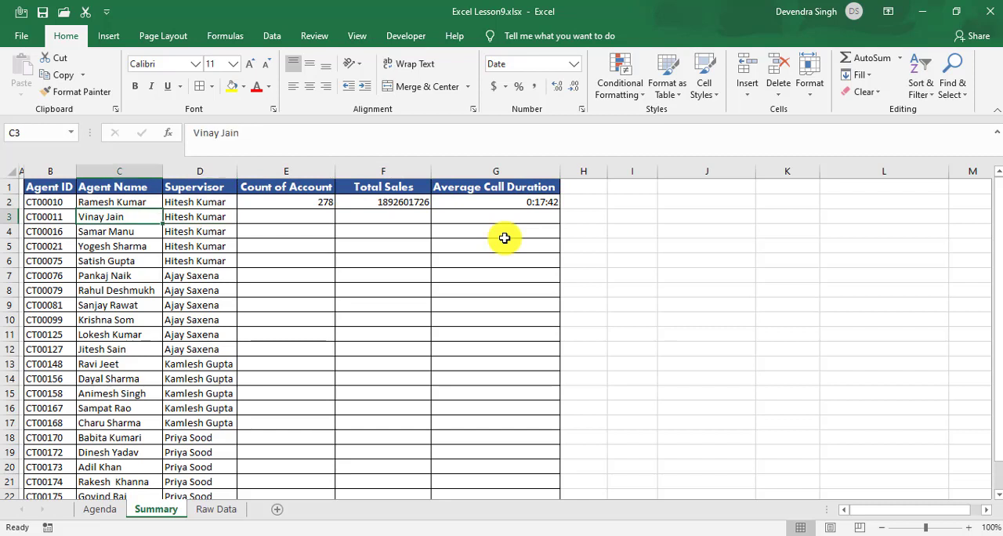
key("Right")
key("Right")
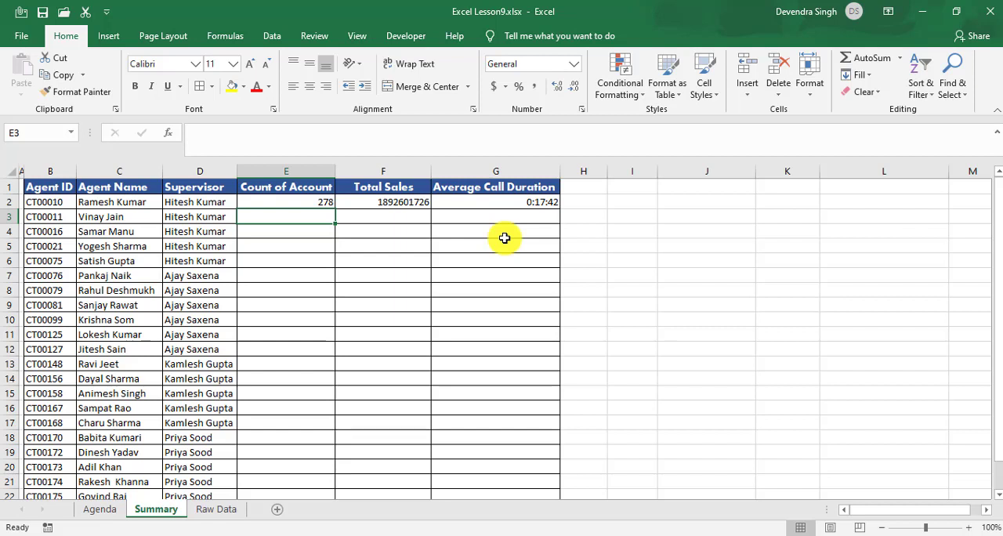
Step: Copy the three result headers with the first agent's values, E1:G2, to a spare area starting at J1
key("Up")
key("Up")
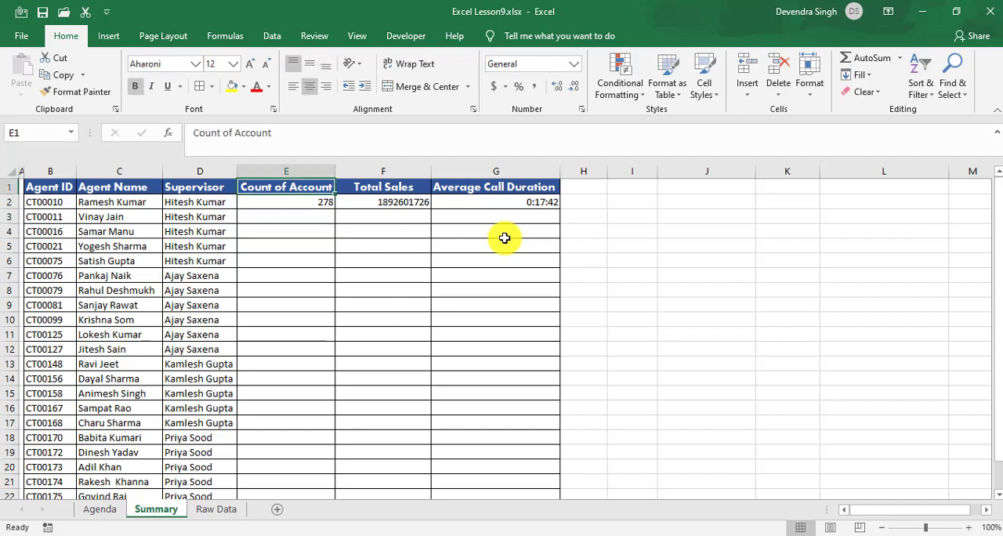
key("shift+Down")
key("shift+Right")
key("shift+Right")
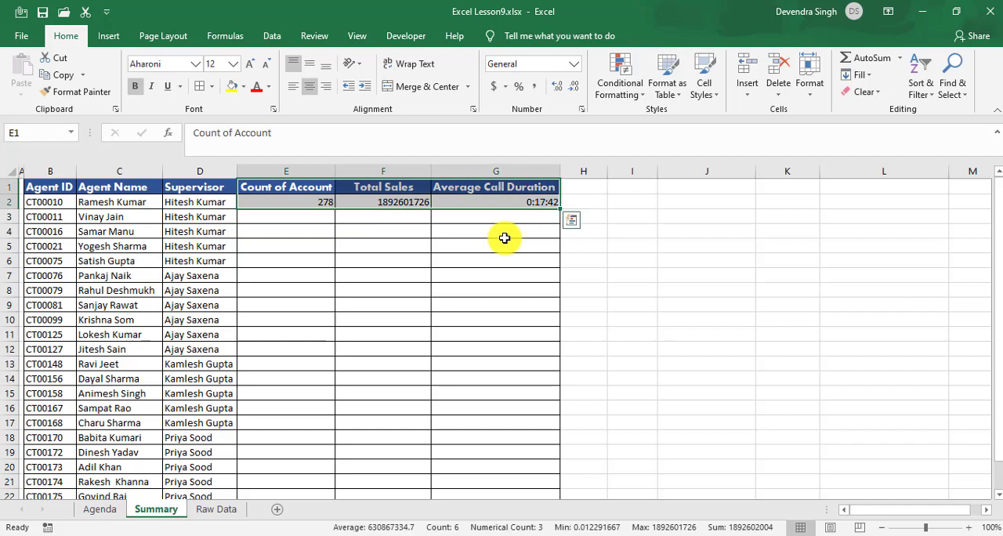
key("ctrl+c")
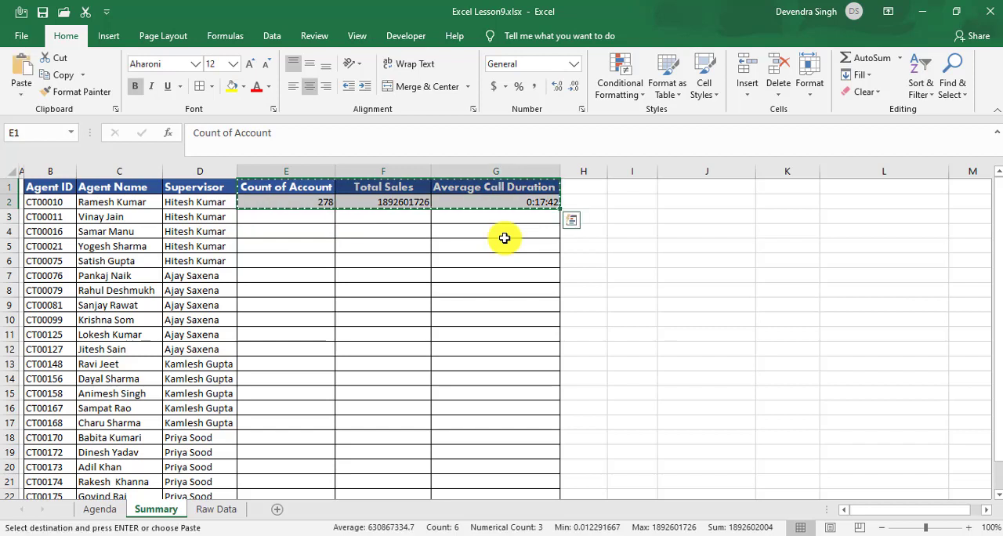
left_click(675, 189)
key("ctrl+v")
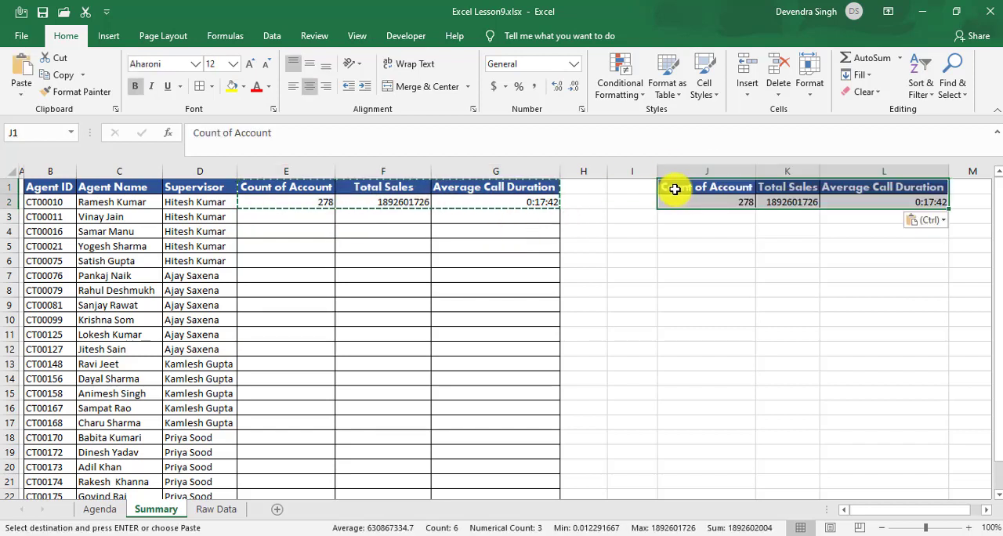
left_click(741, 246)
Step: Clear the first agent's manually entered results from E2:G2 in the main summary table
left_click(307, 203)
key("Escape")
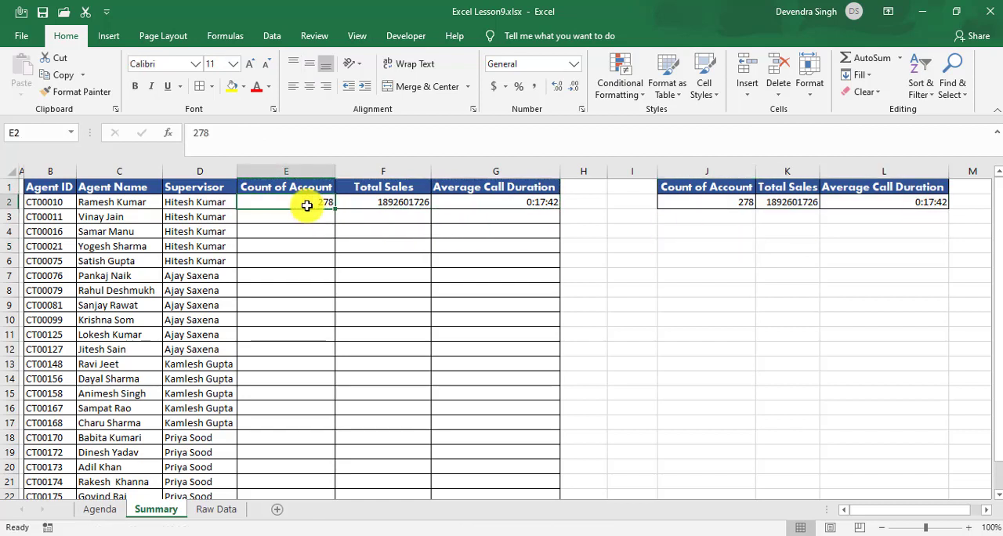
key("shift+Right")
key("shift+Right")
key("Delete")
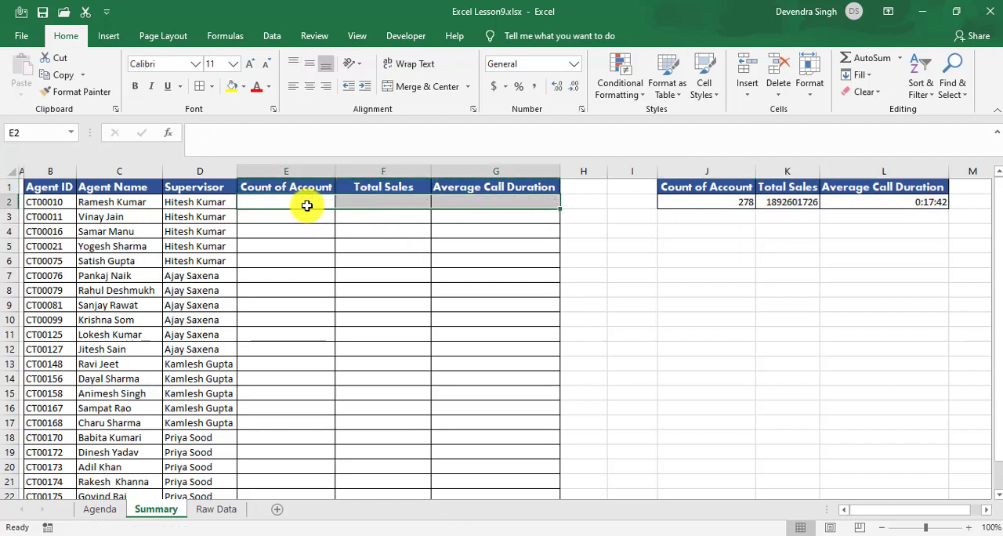
left_click(306, 205)
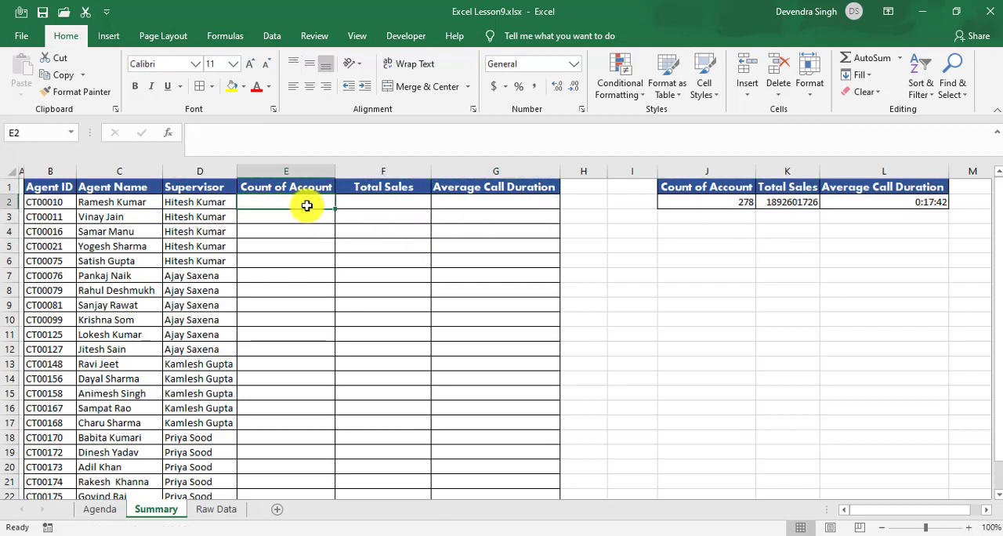
left_click(727, 198)
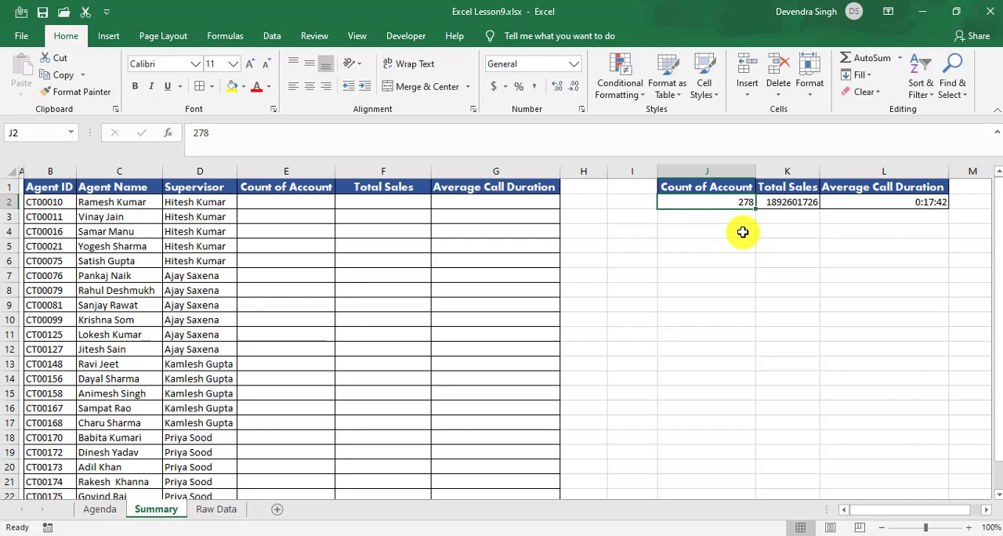
left_click(303, 203)
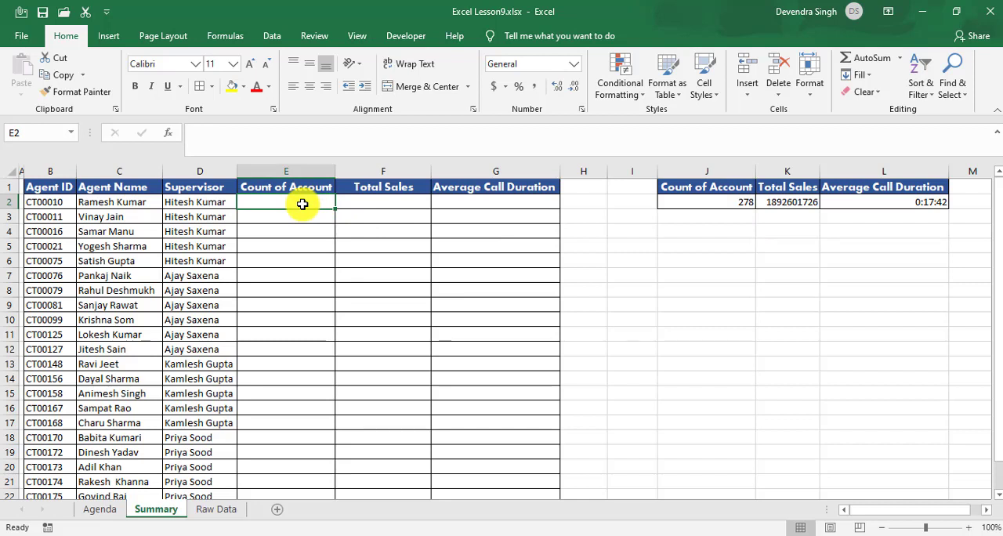
type("=")
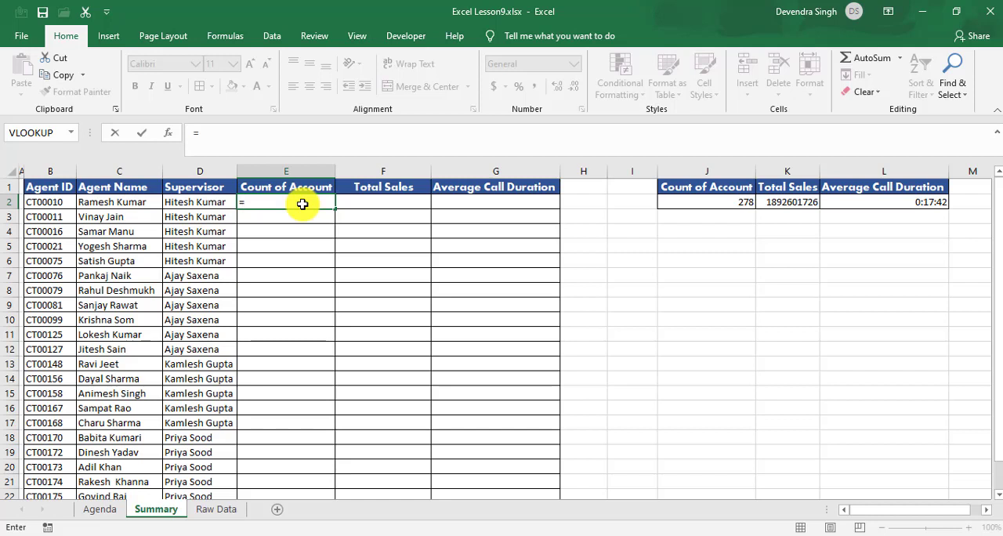
type("count")
key("Down")
key("Down")
key("Down")
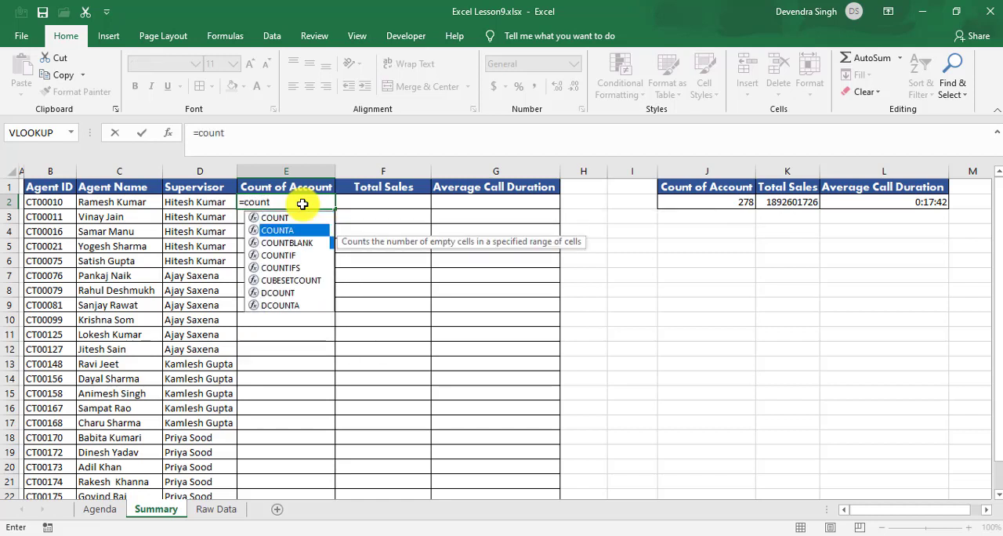
key("Tab")
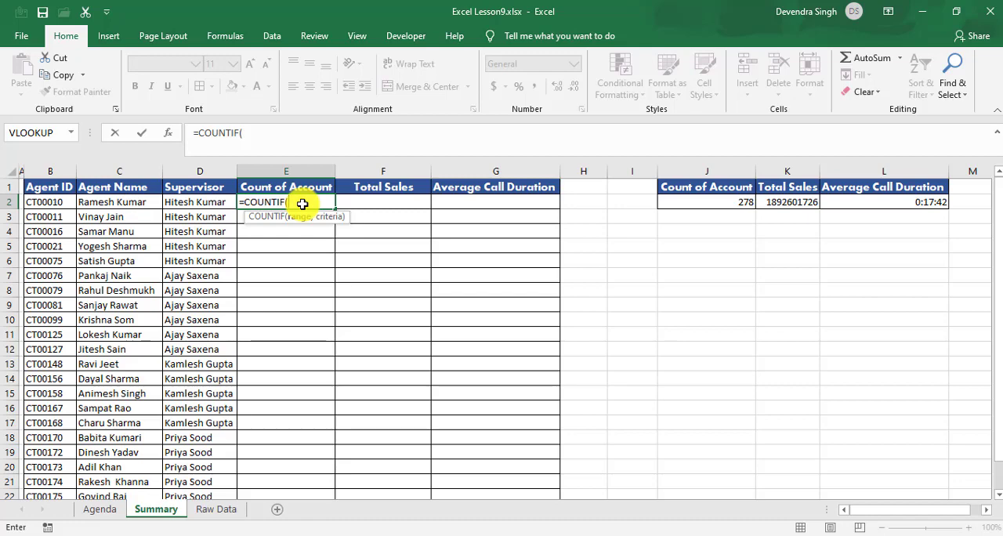
left_click(206, 510)
left_click(65, 231)
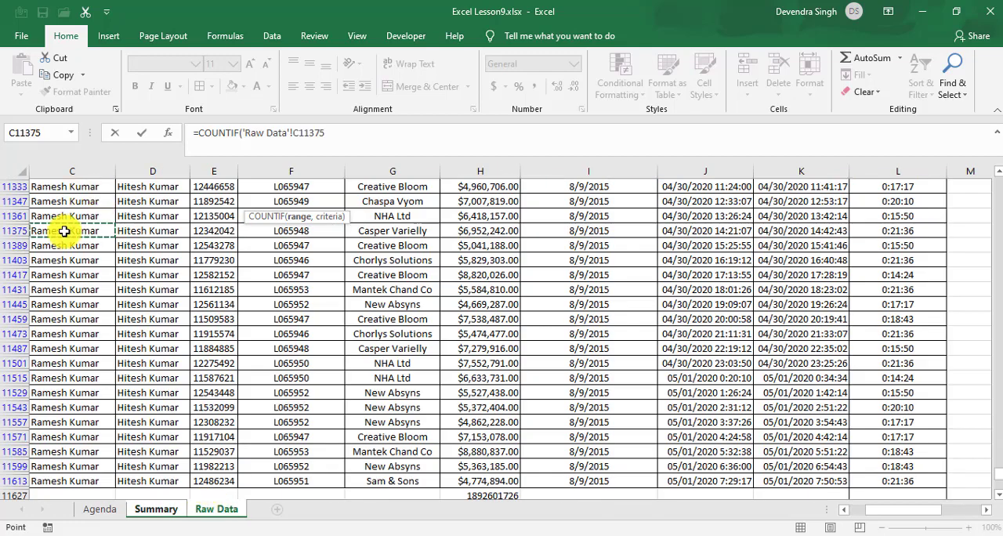
key("Escape")
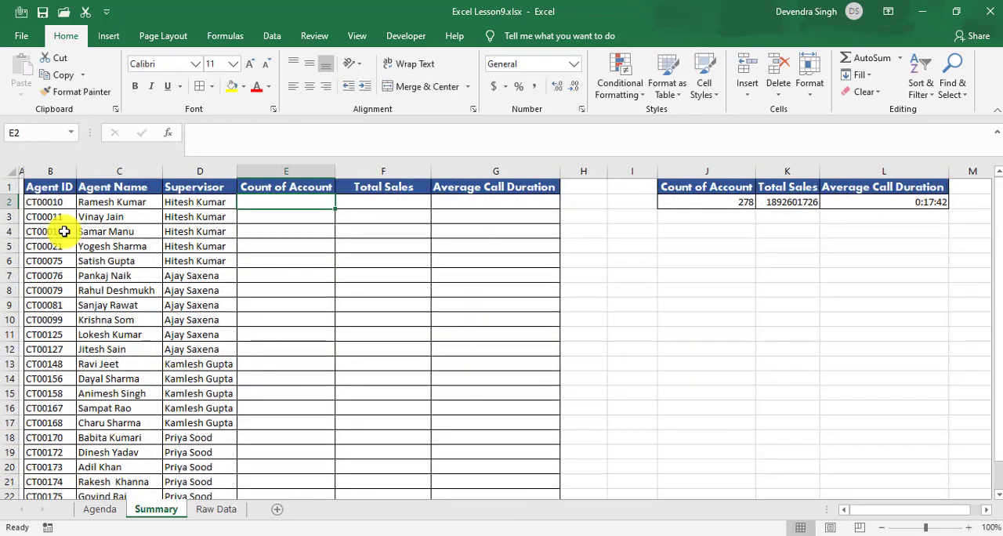
Step: Delete the SUBTOTAL formula below the Sales Amount column, in H11627 of the Raw Data sheet
key("ctrl+Page_Down")
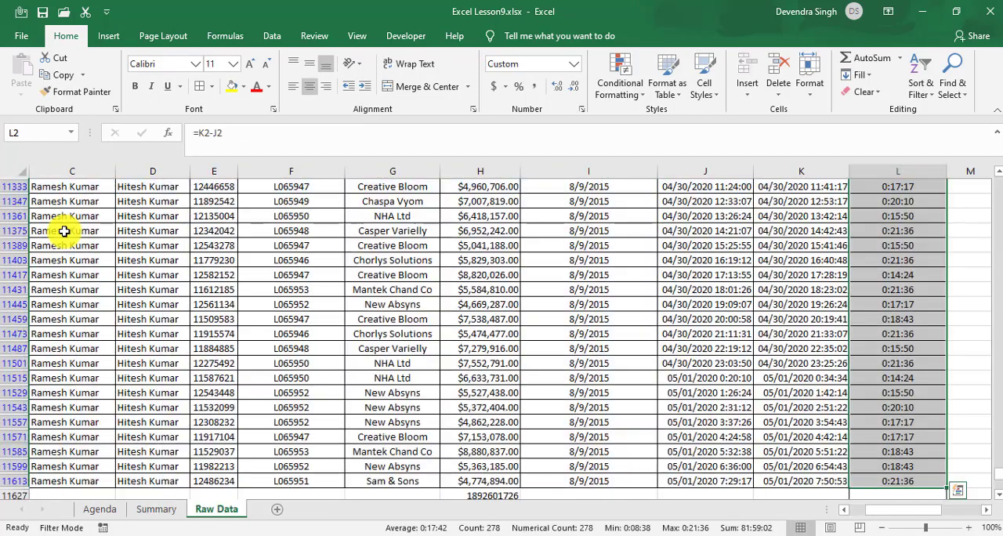
left_click(106, 259)
key("Right")
key("Right")
key("Right")
key("Right")
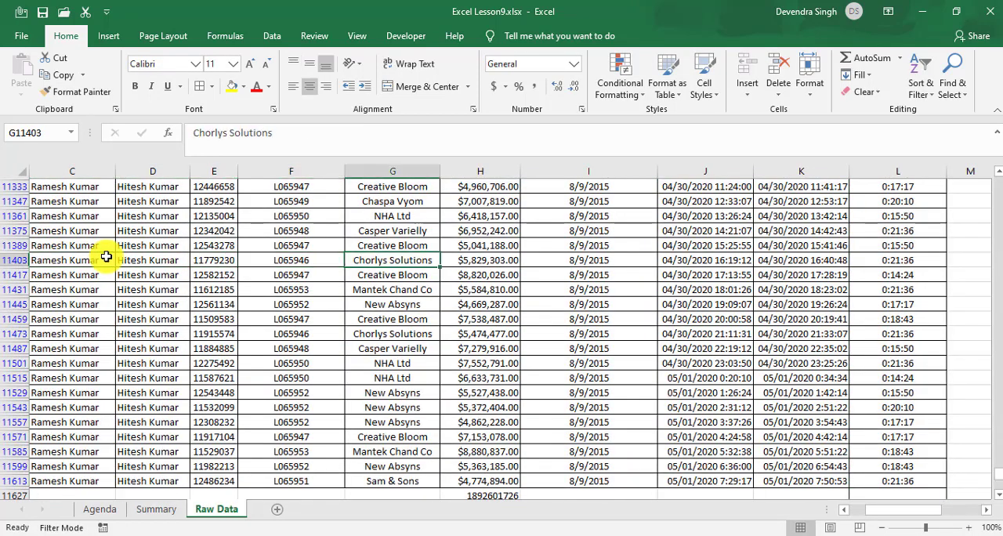
key("ctrl+Down")
key("Down")
key("Right")
key("Up")
key("Down")
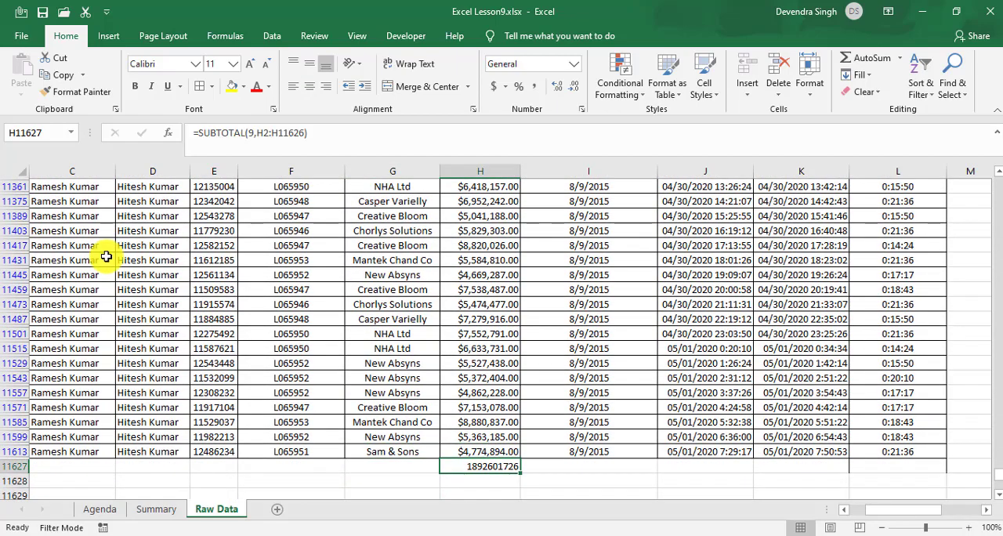
key("Delete")
key("Up")
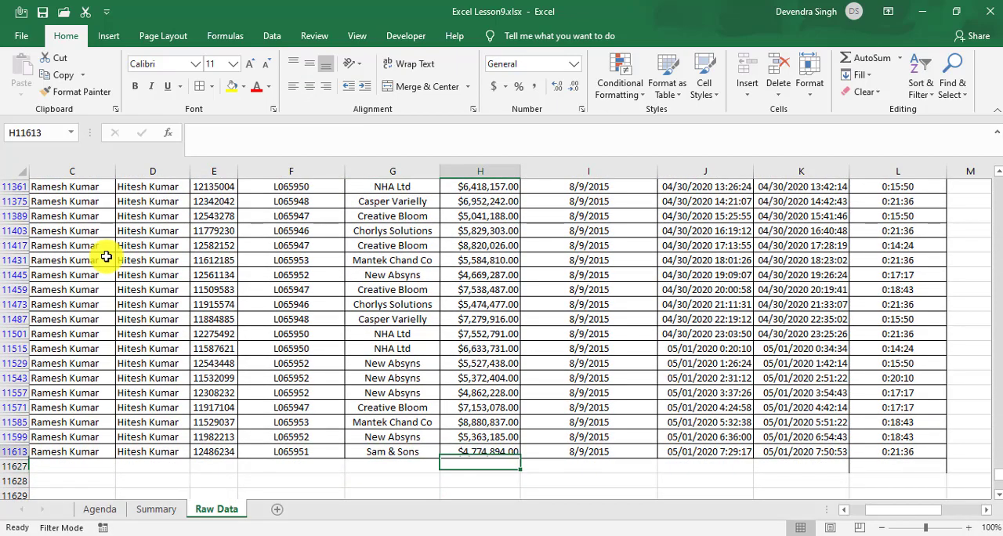
Step: Remove the filter from the Raw Data table and return to the Summary sheet
key("ctrl+Up")
key("Home")
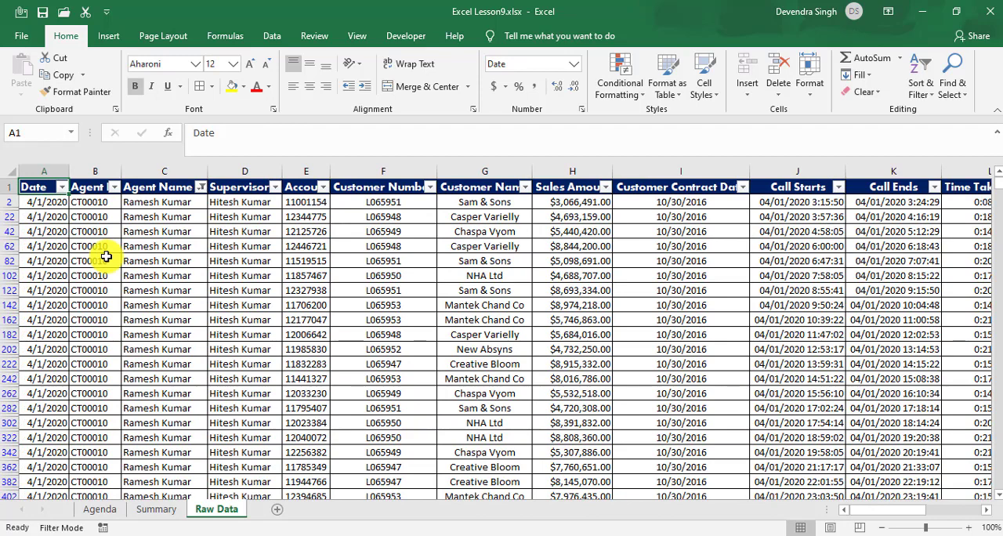
key("ctrl+shift+l")
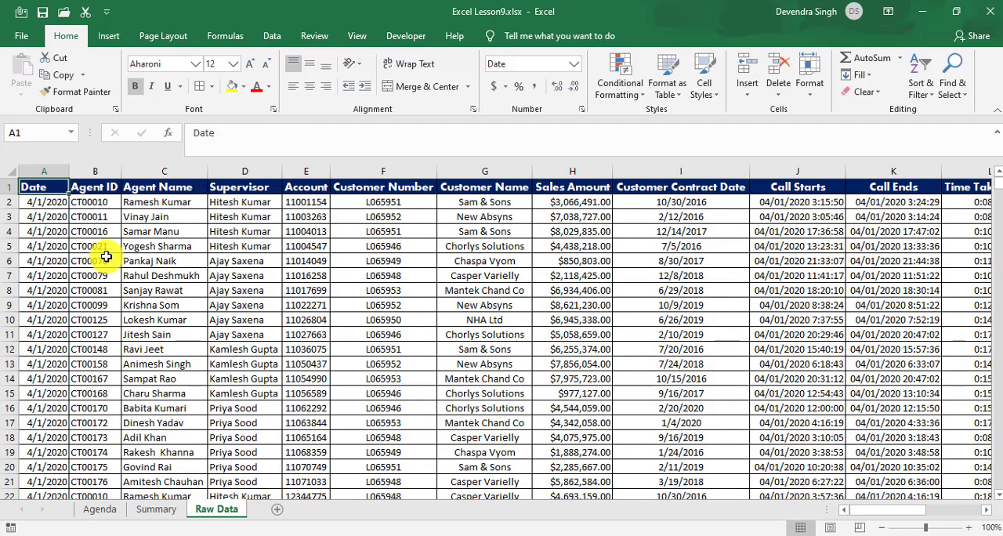
key("ctrl+Page_Up")
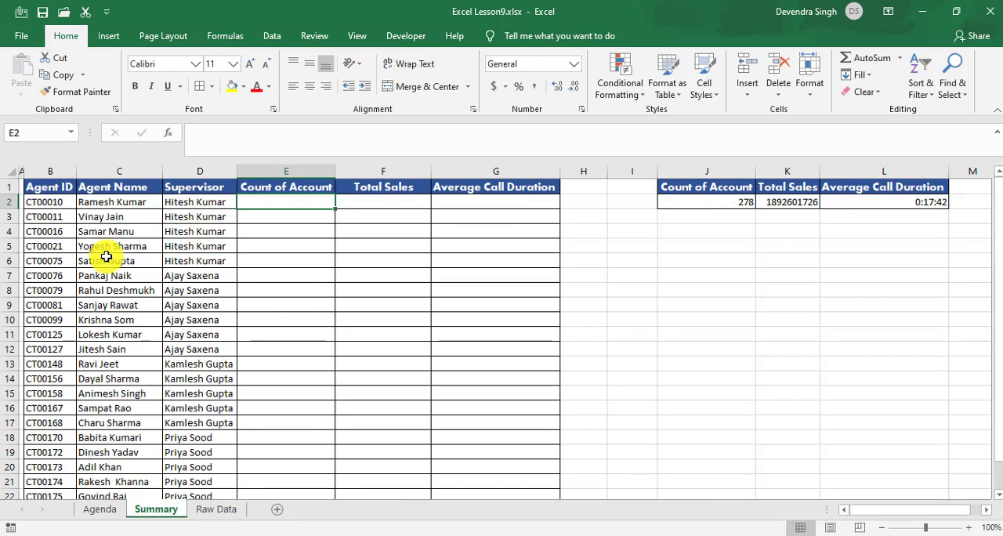
key("ctrl+Page_Up")
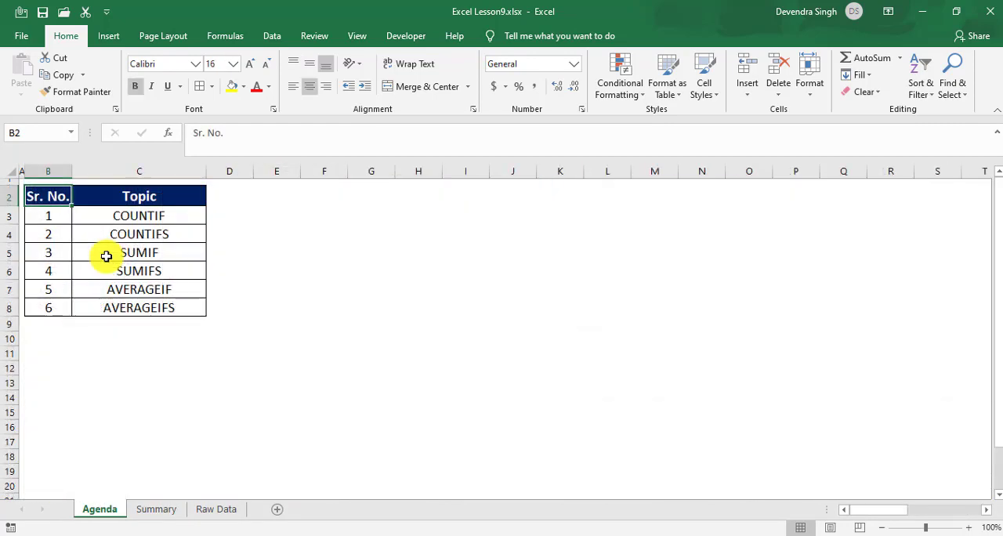
key("ctrl+Page_Down")
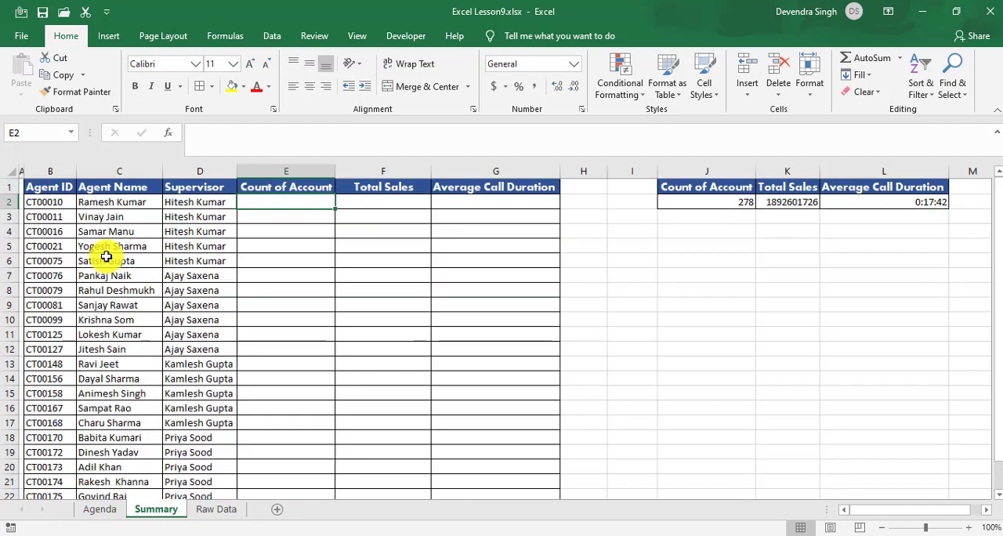
Step: Enter a COUNTIF formula in E2 that counts the Agent ID in B2 within column B of the Raw Data sheet
type("=")
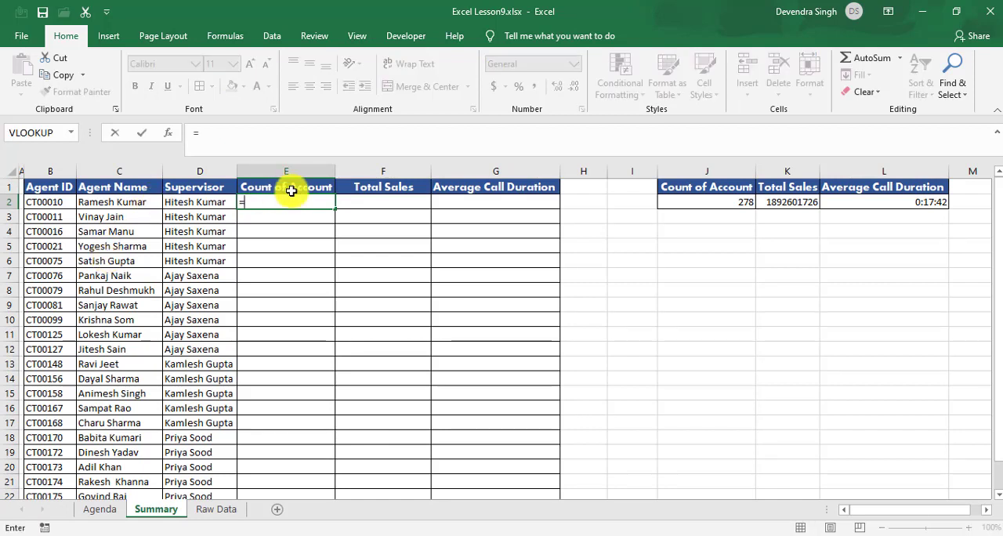
type("count")
key("Down")
key("Down")
key("Down")
key("Tab")
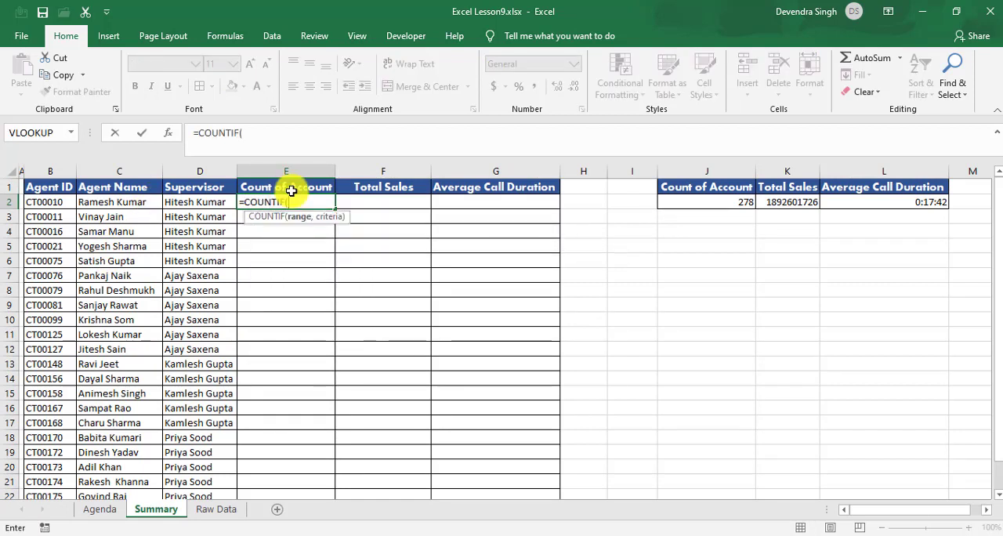
left_click(215, 513)
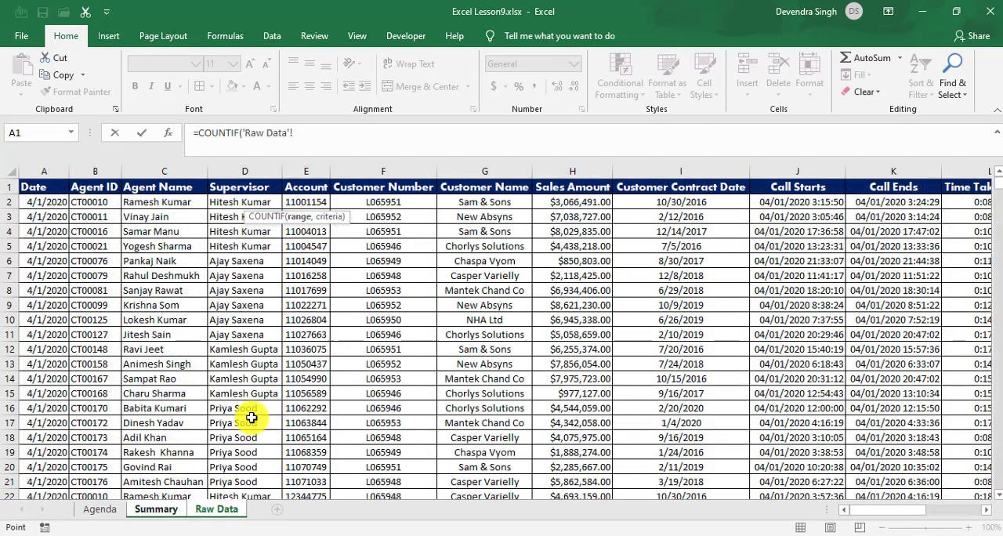
left_click(92, 171)
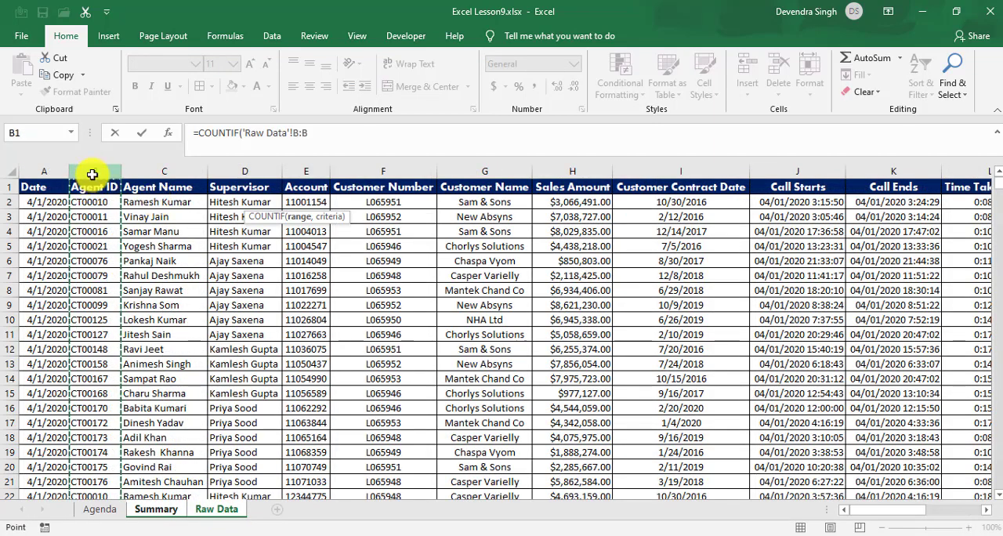
type(",")
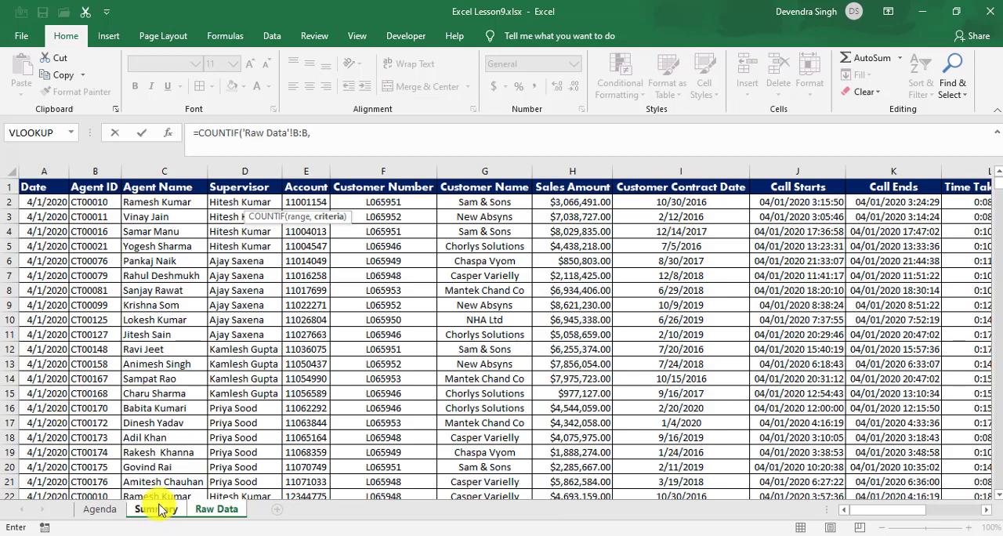
left_click(156, 510)
left_click(61, 201)
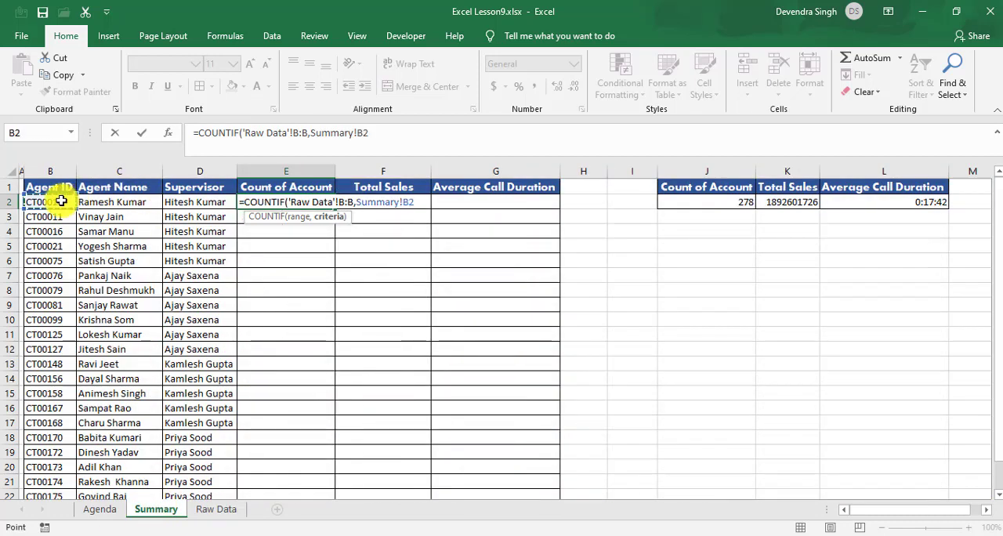
type(")")
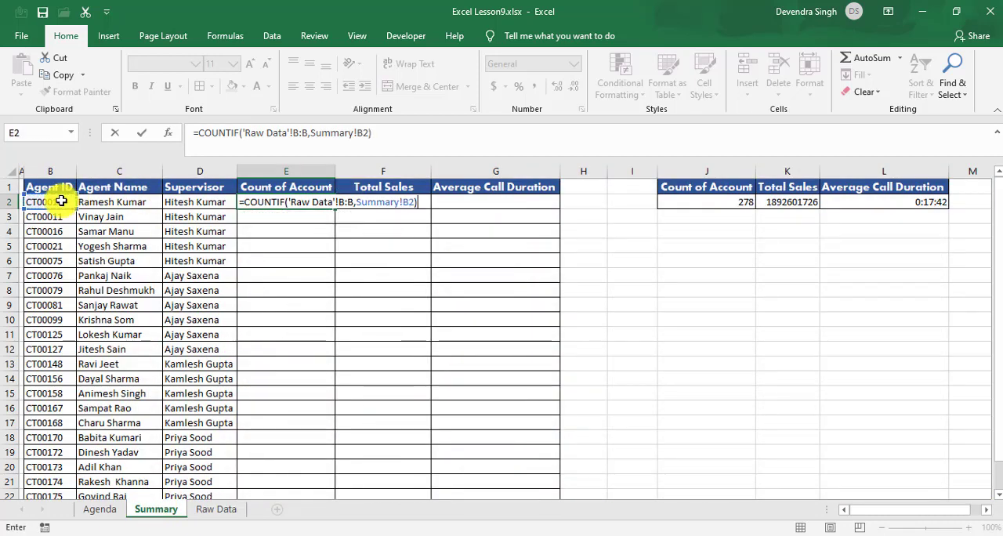
key("Return")
key("Up")
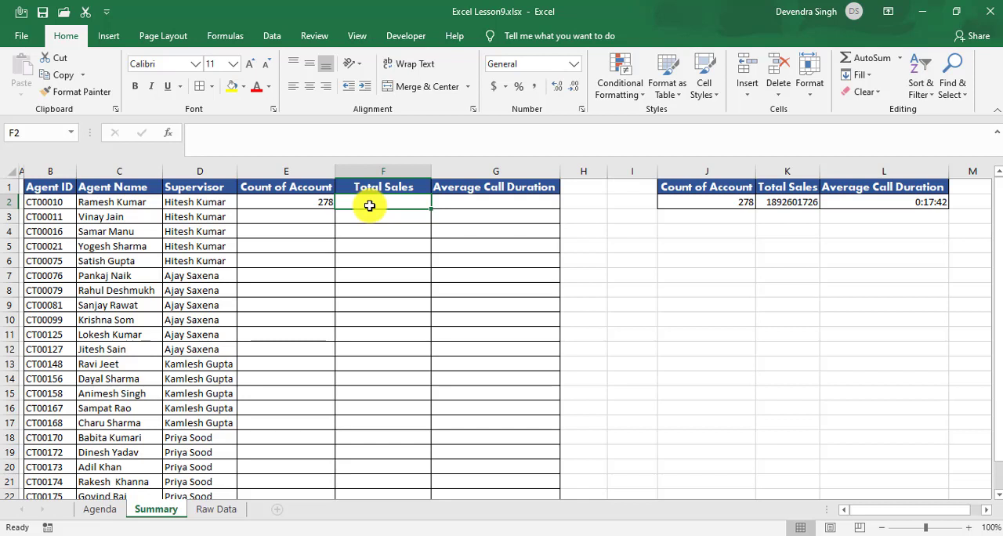
Step: Enter a SUMIF formula in F2 totalling Raw Data column H where column B matches B2, and compare it with the manual total in K2
type("=sumi")
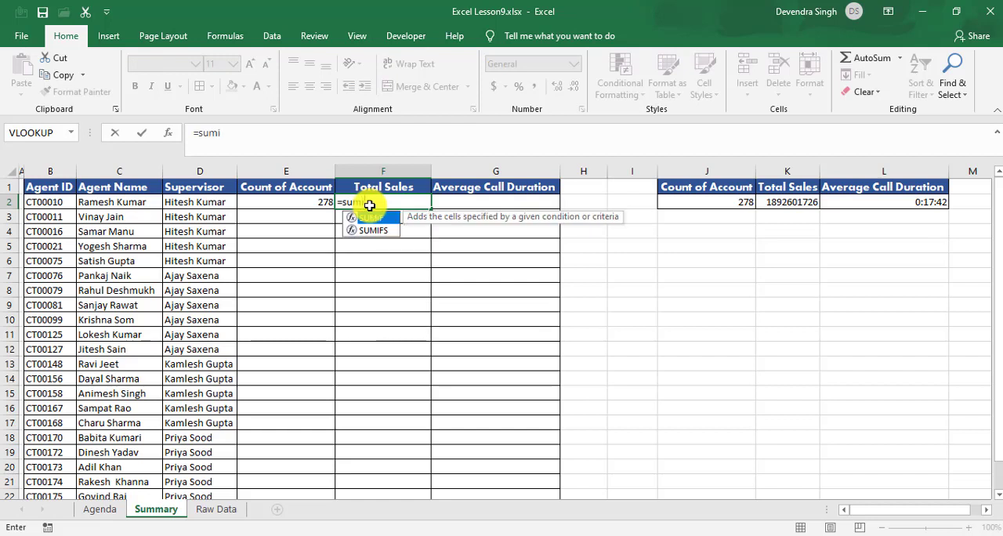
key("Tab")
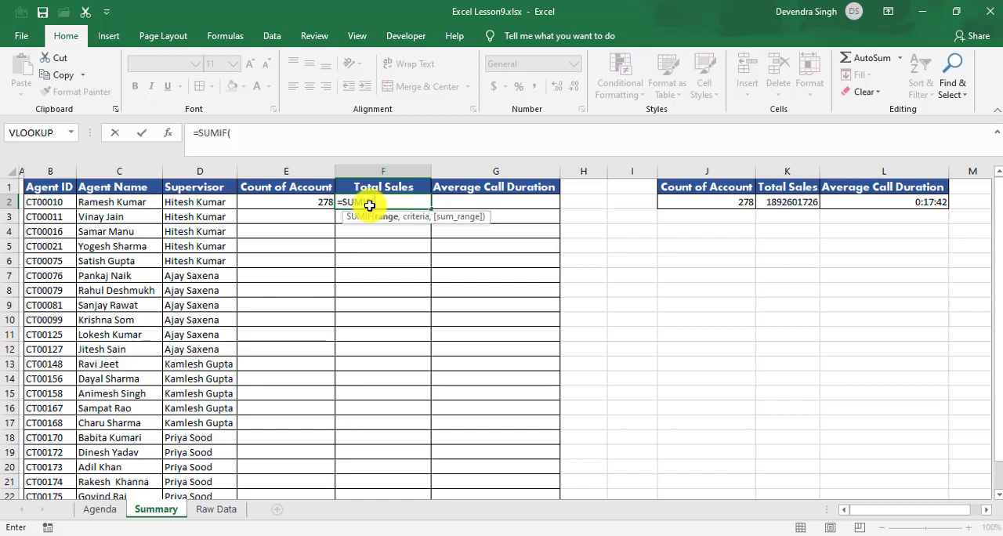
left_click(210, 511)
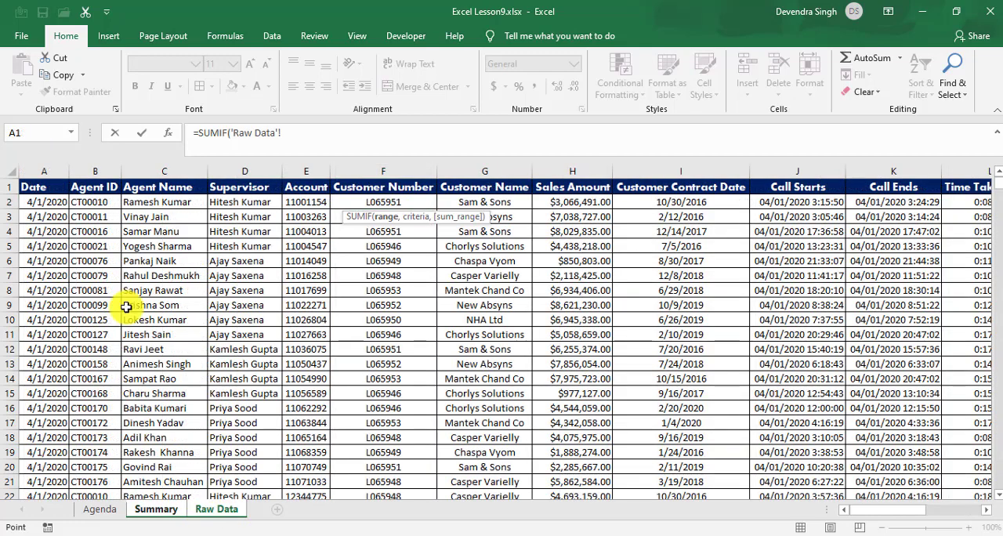
left_click(103, 170)
type(",")
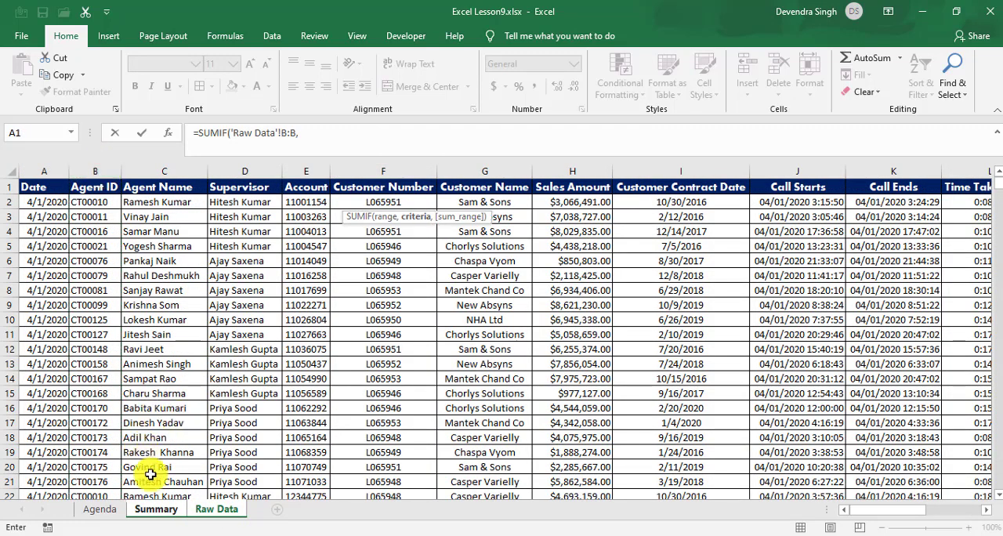
left_click(157, 509)
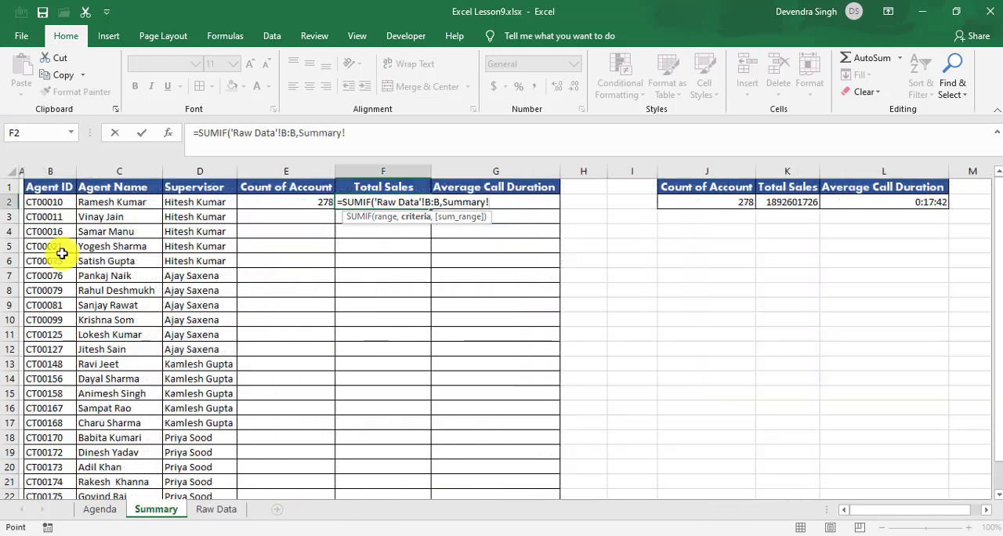
left_click(59, 203)
type(",")
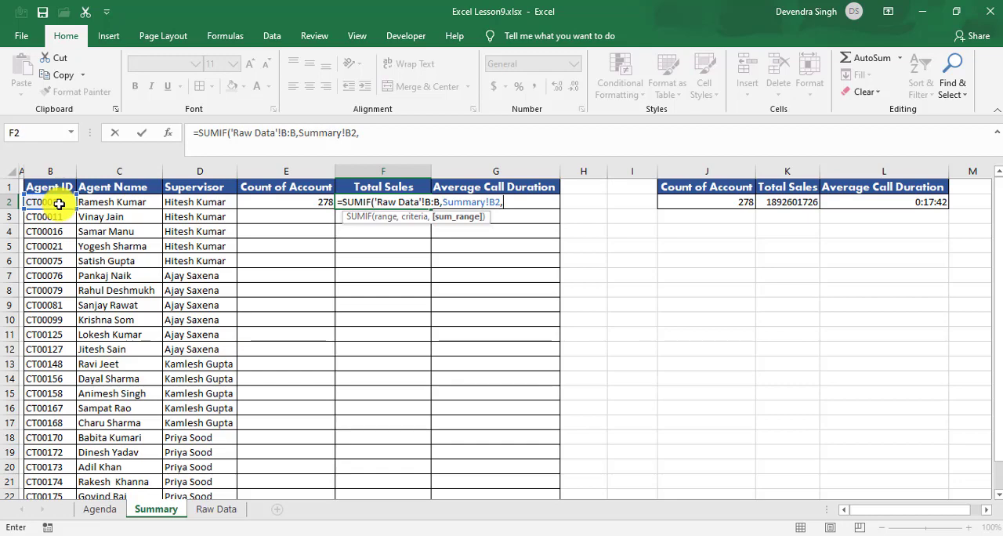
left_click(224, 510)
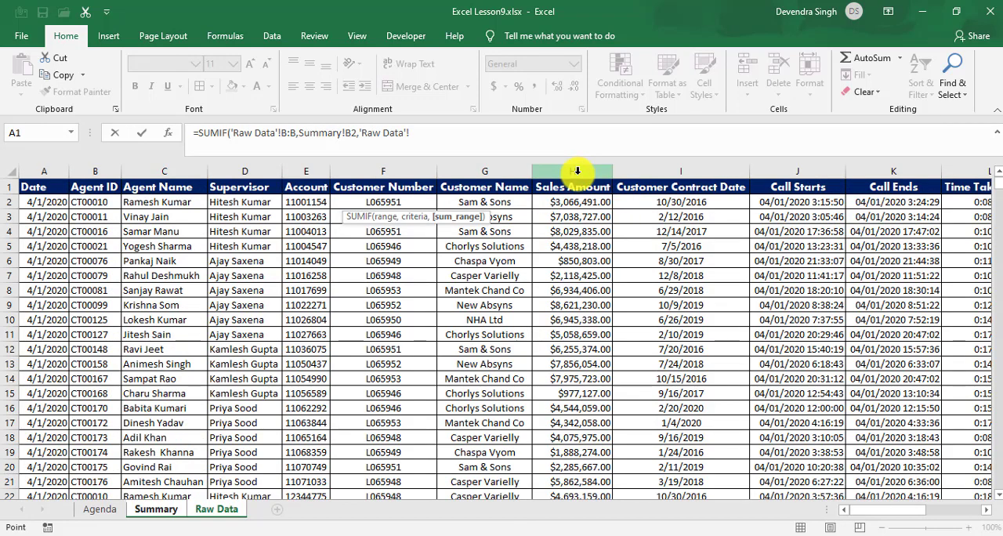
left_click(577, 171)
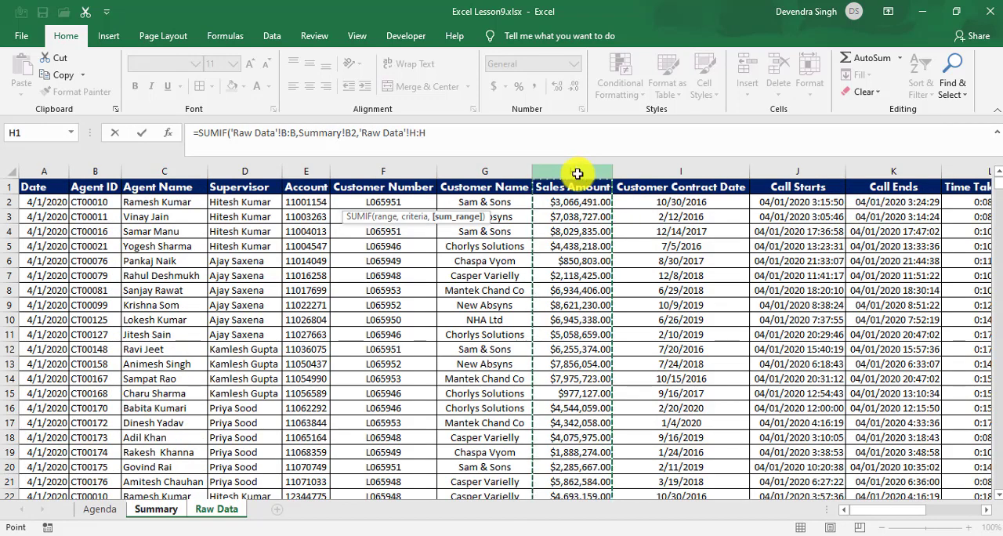
key("Return")
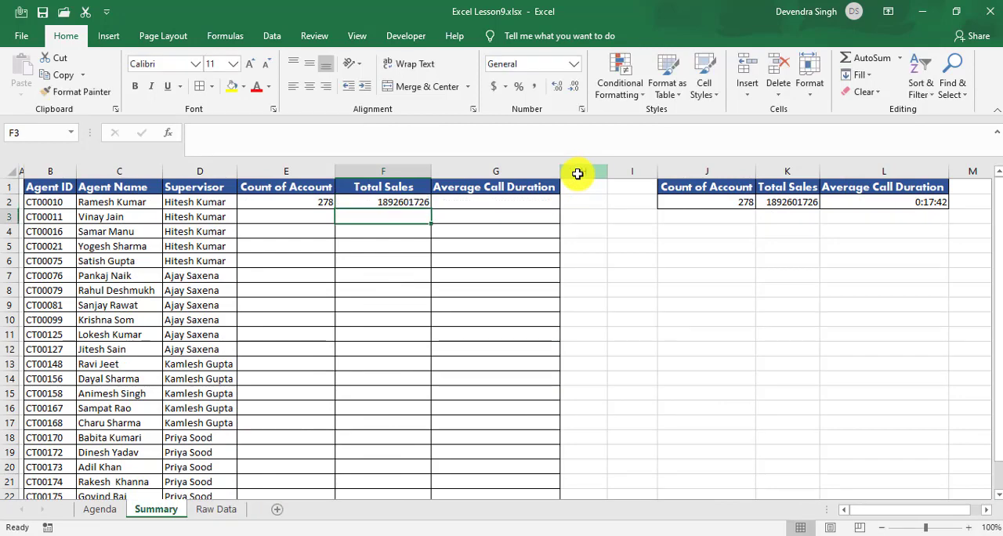
left_click(798, 203)
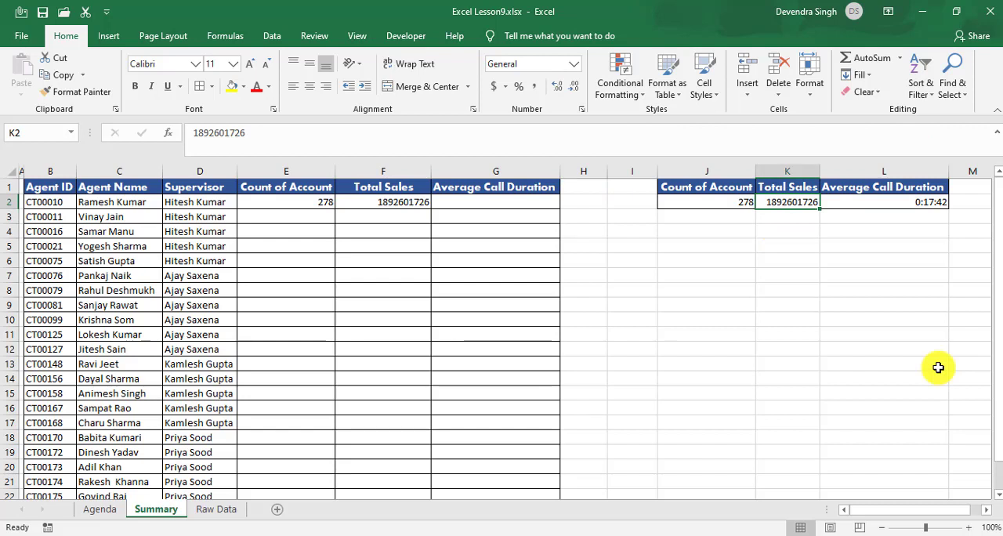
Step: Start an AVERAGEIF formula in G2 with Raw Data column B as the range and Summary cell B2 as the criteria
left_click(496, 196)
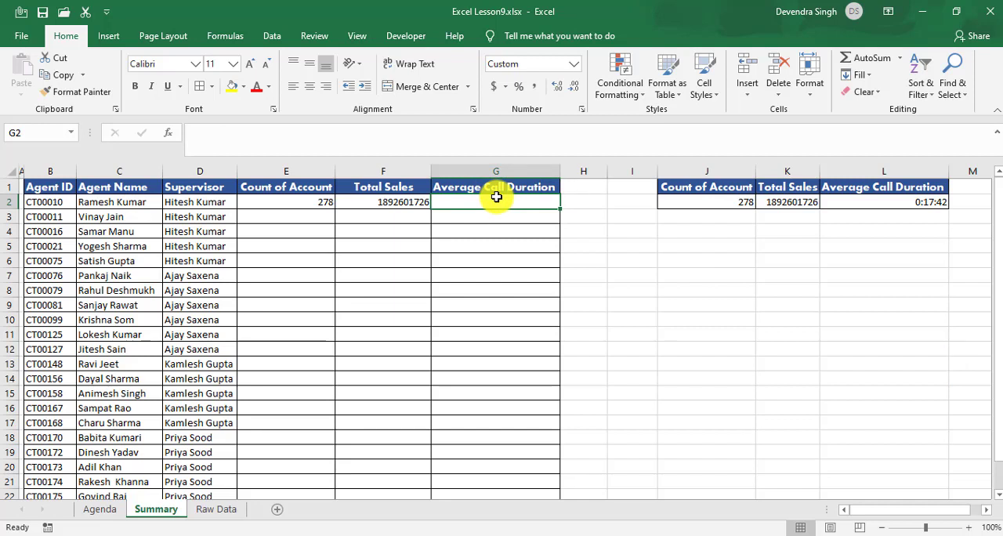
type("=aver")
key("Down")
key("Down")
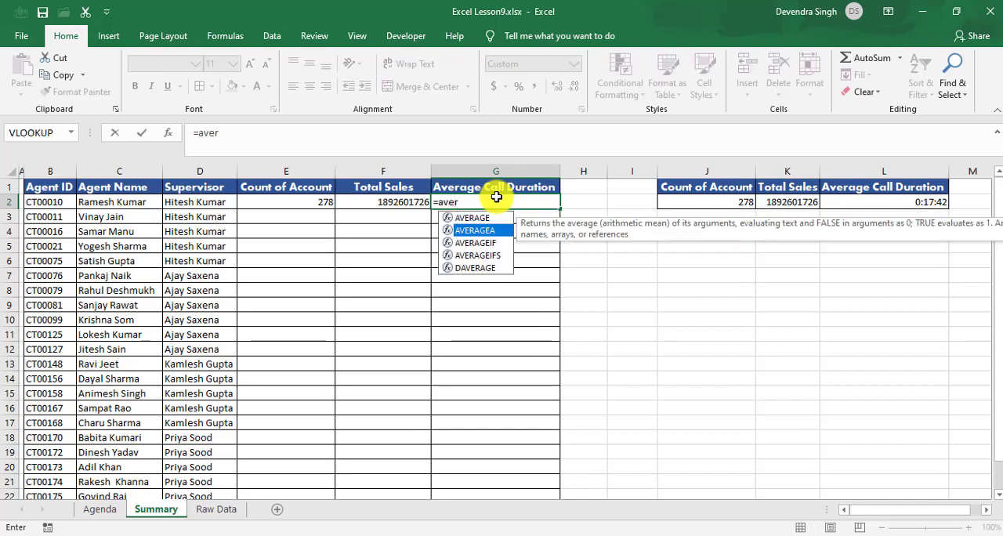
key("Tab")
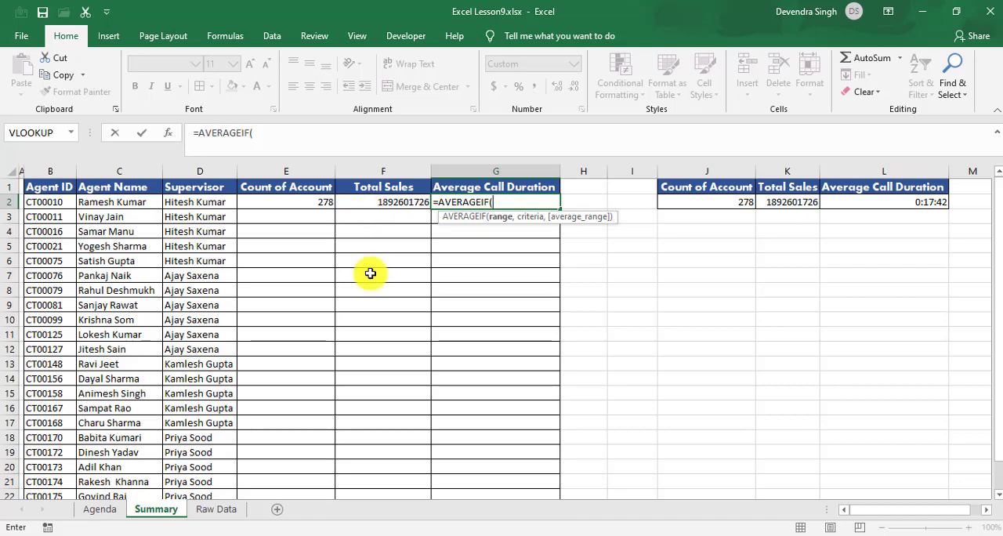
left_click(202, 510)
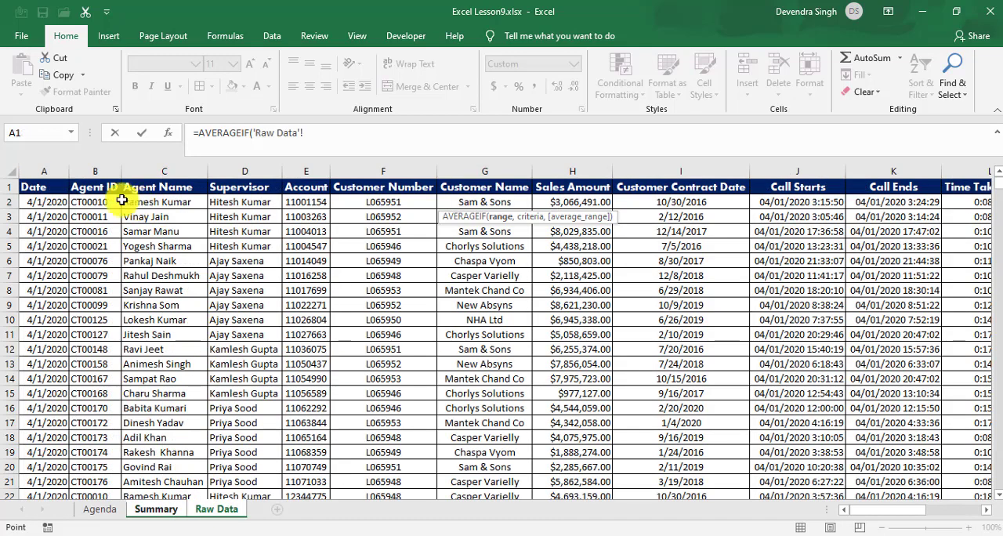
left_click(102, 171)
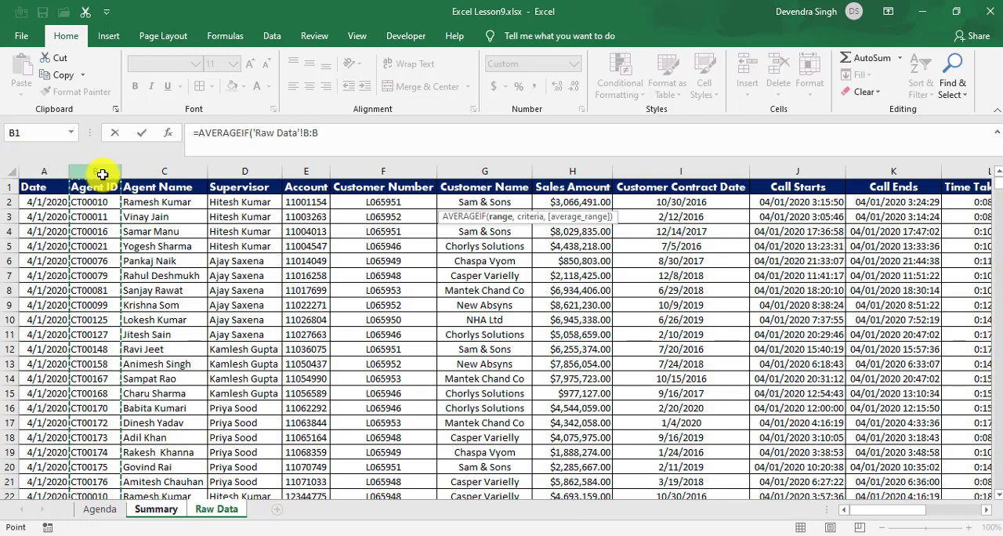
type(",")
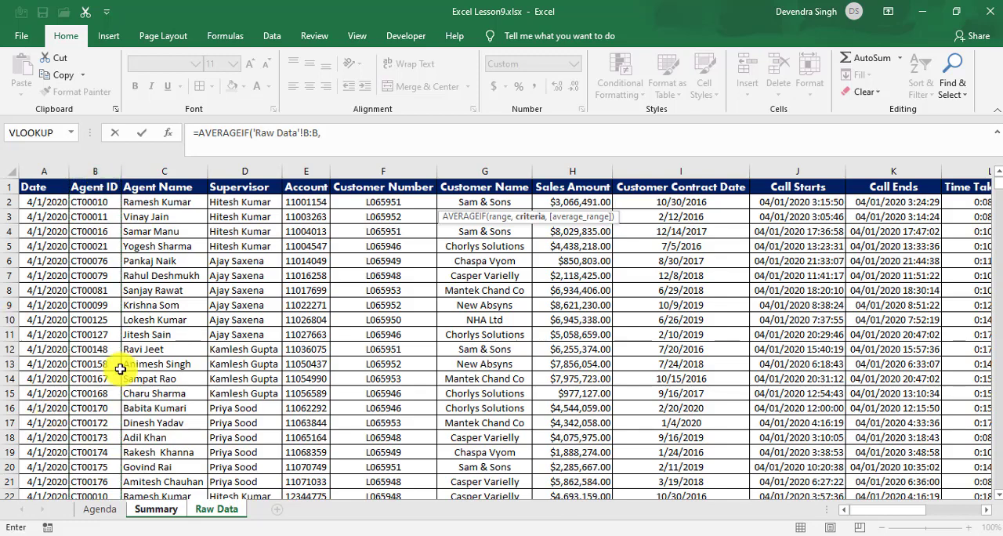
left_click(165, 511)
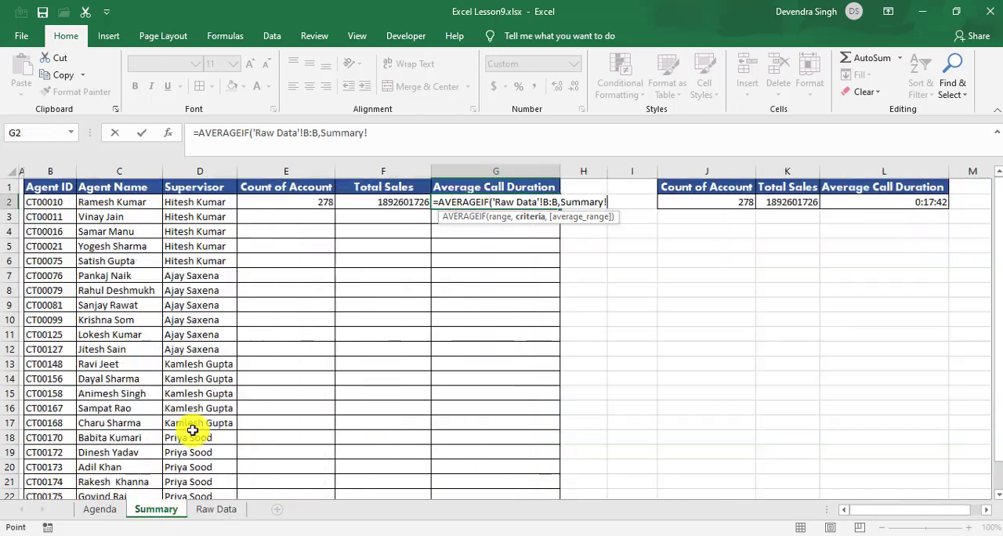
left_click(50, 202)
type(",")
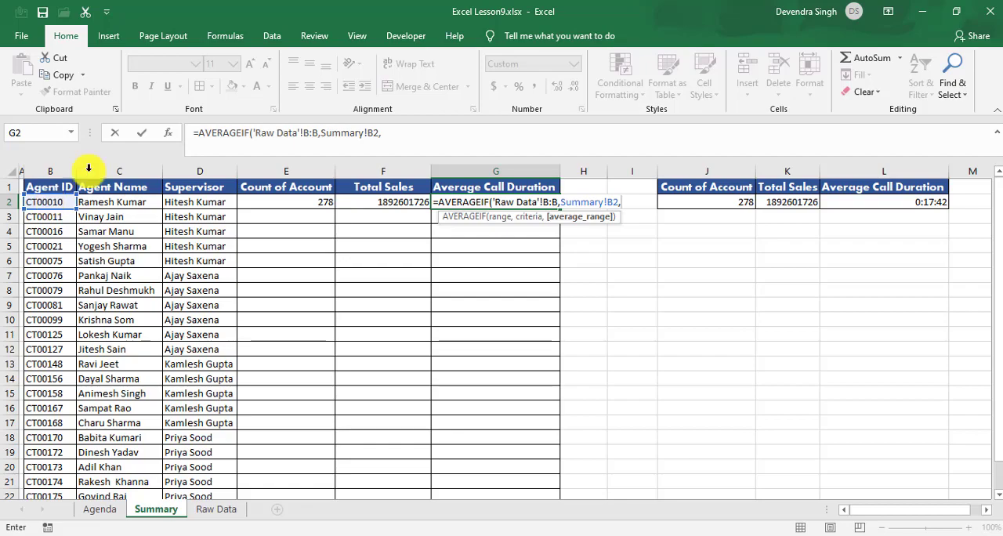
Step: Complete the AVERAGEIF formula in G2 with the Time Taken(Min) column L of Raw Data as the average range
left_click(216, 509)
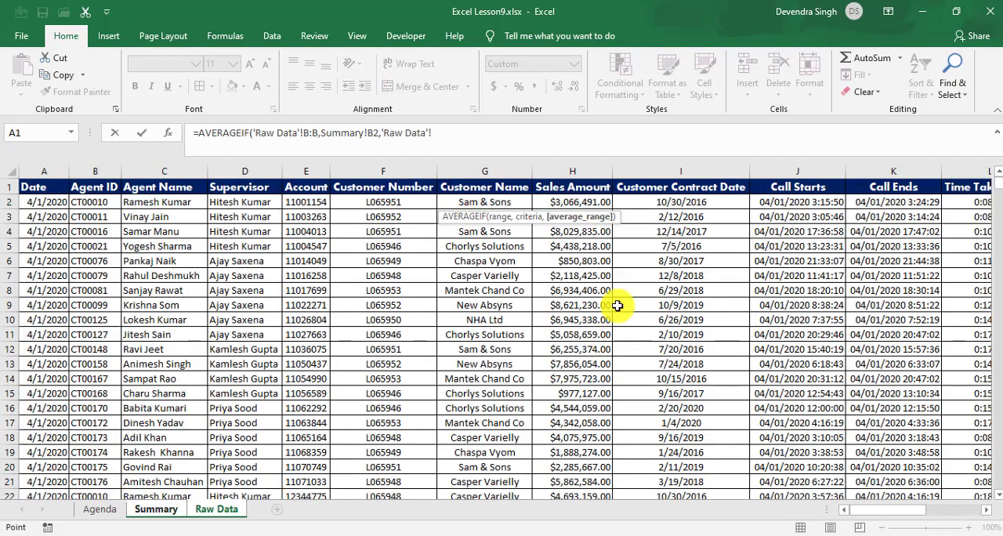
left_click(904, 206)
key("Right")
key("Right")
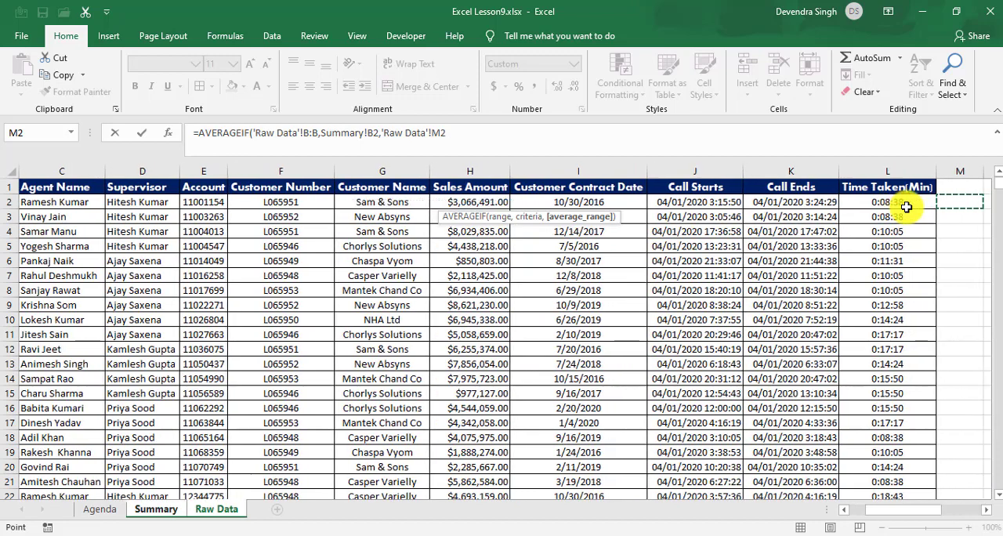
key("Left")
key("ctrl+space")
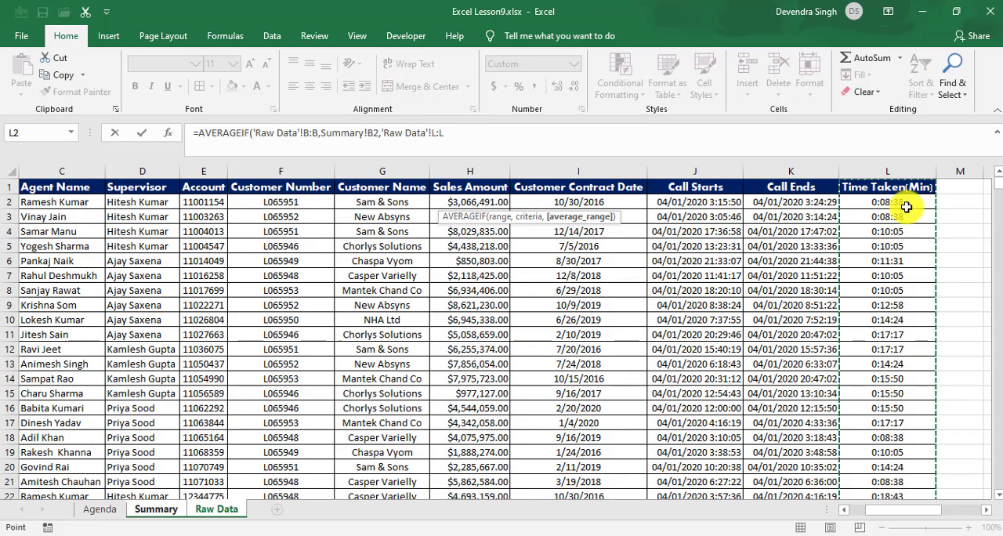
key("Return")
key("Up")
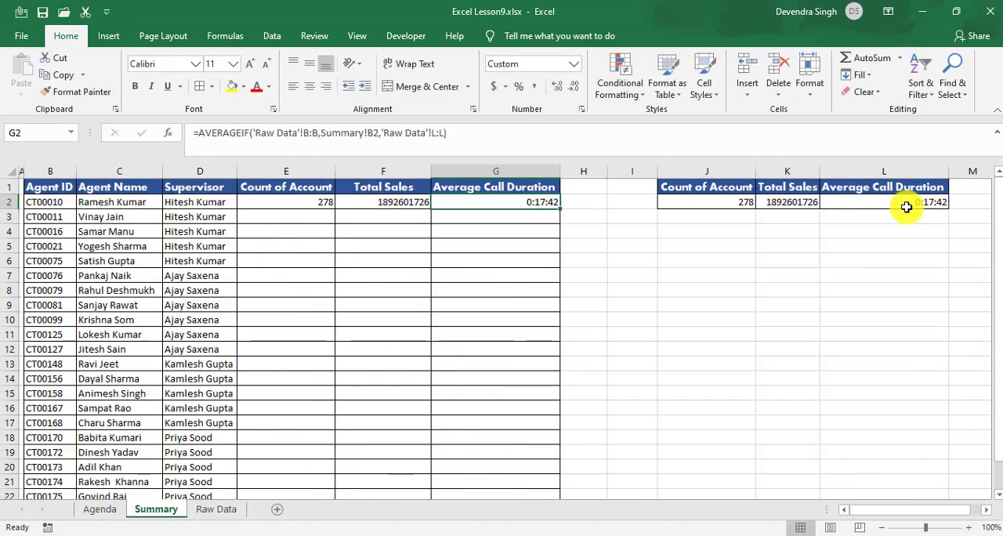
Step: Fill the formulas in E2:G2 of the Summary sheet down to row 23
left_click(292, 206)
key("ctrl+shift+Right")
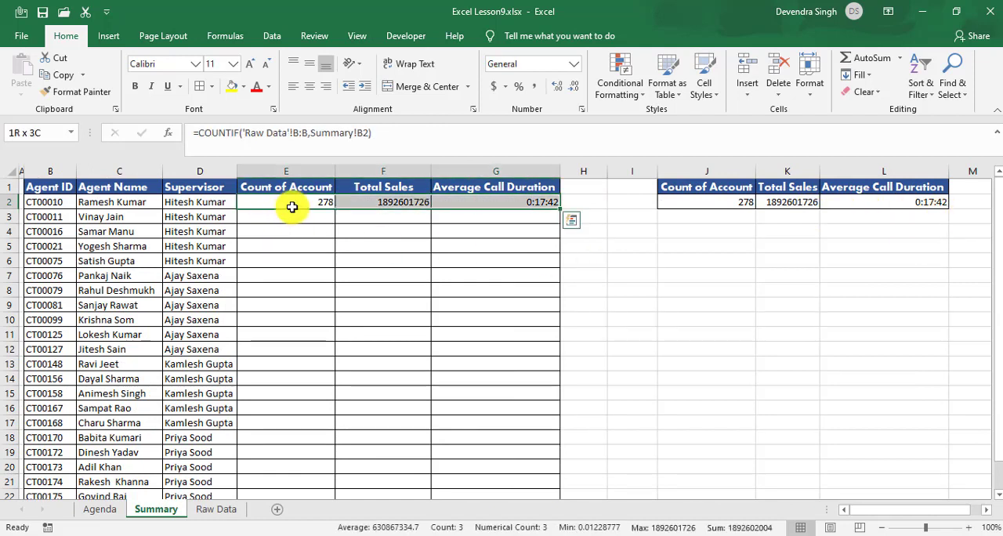
key("shift+Down")
key("shift+Down")
key("shift+Down")
key("shift+Down")
key("shift+Down")
key("shift+Down")
key("shift+Down")
key("shift+Down")
key("shift+Down")
key("shift+Down")
key("shift+Down")
key("shift+Down")
key("shift+Down")
key("shift+Down")
key("shift+Down")
key("shift+Down")
key("shift+Down")
key("shift+Down")
key("shift+Down")
key("shift+Down")
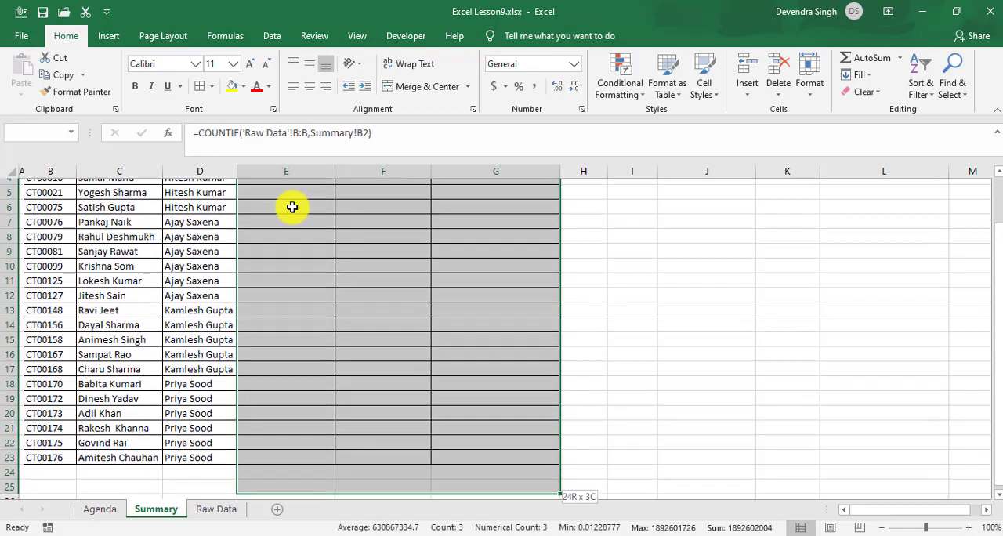
key("shift+Up")
key("shift+Up")
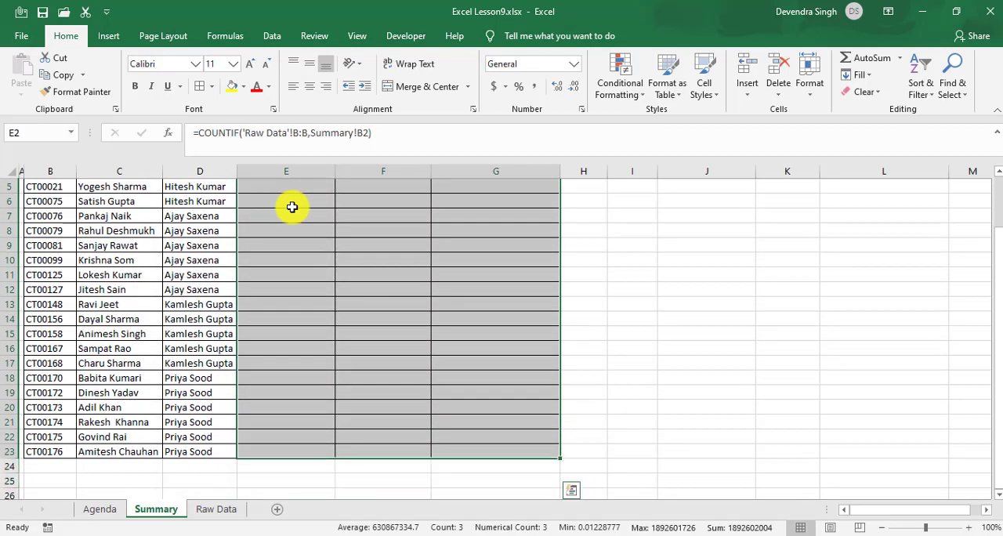
key("ctrl+d")
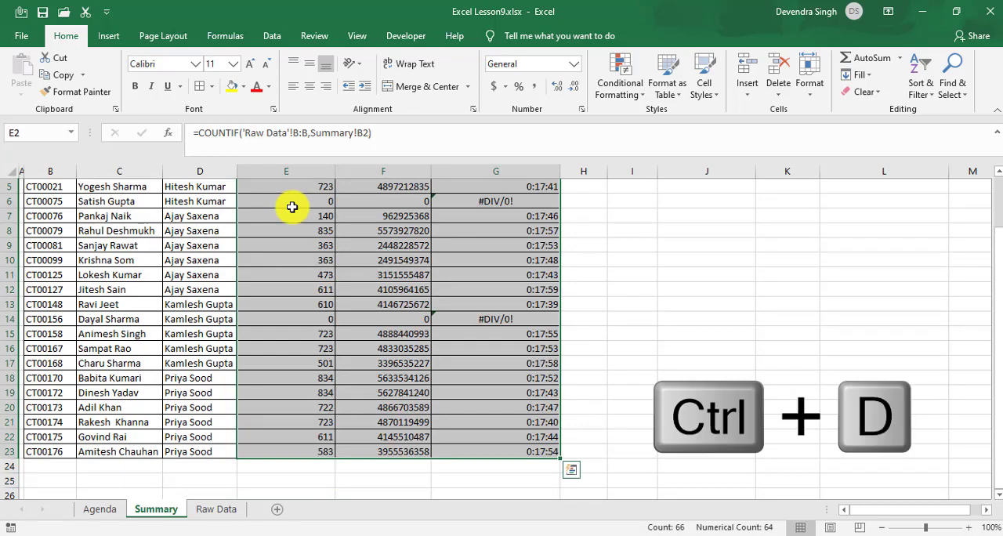
Step: Review the filled COUNTIF, SUMIF and AVERAGEIF formulas cell by cell across columns E, F and G
key("Up")
key("Down")
key("Down")
key("Down")
key("Down")
key("Down")
key("Down")
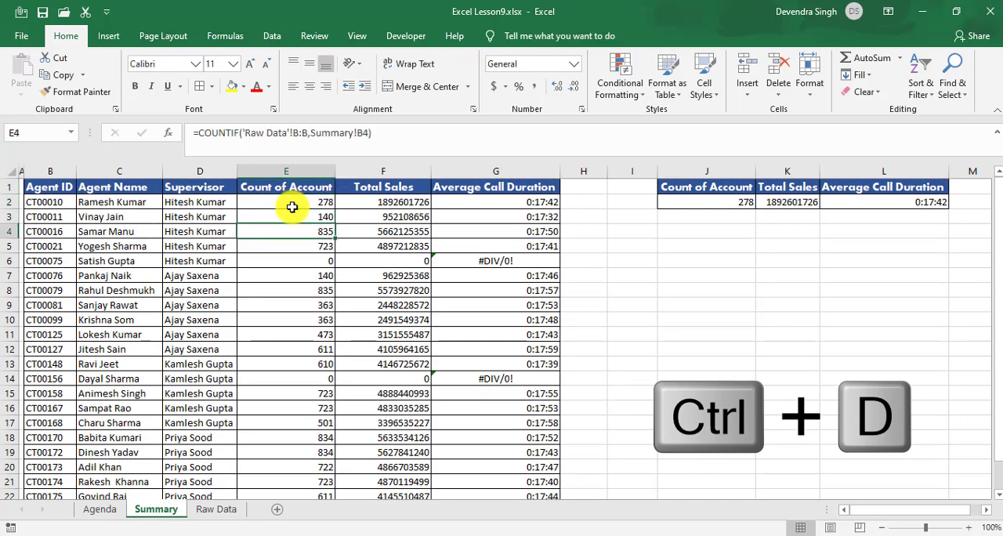
key("Down")
key("Down")
key("Down")
key("Down")
key("Right")
key("Down")
key("Down")
key("Down")
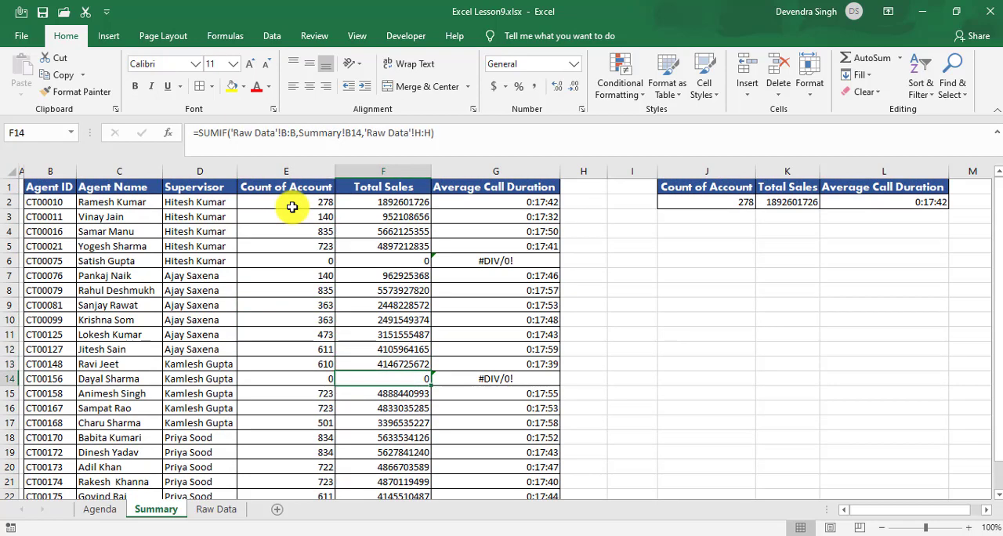
key("Left")
key("Down")
key("Down")
key("Down")
key("Down")
key("Right")
key("Down")
key("Down")
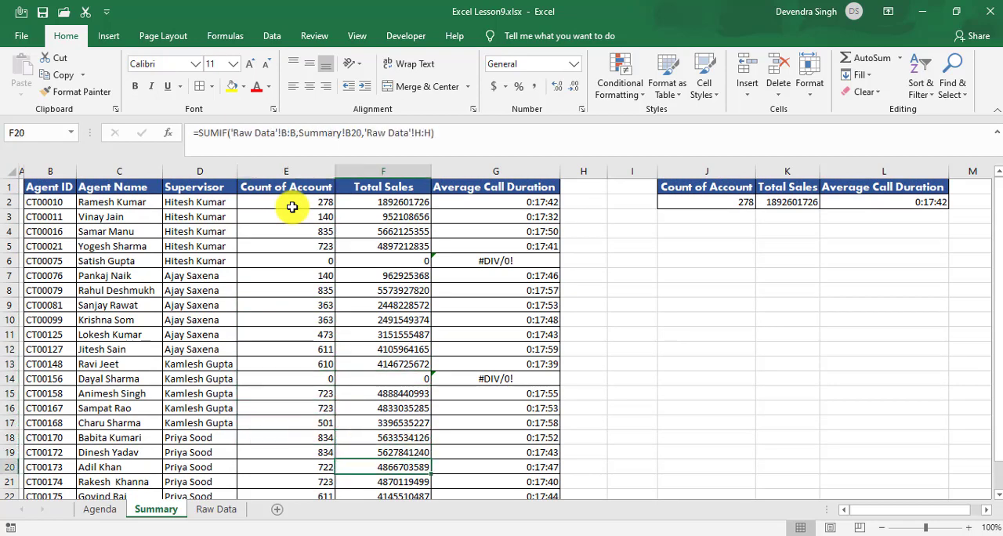
key("Down")
key("Right")
key("Up")
key("Up")
key("Up")
key("Up")
key("Up")
key("Up")
key("Up")
key("Up")
key("Up")
key("Up")
key("Up")
key("Up")
key("Up")
key("Up")
key("Up")
key("Up")
key("Up")
key("Up")
key("Up")
key("Up")
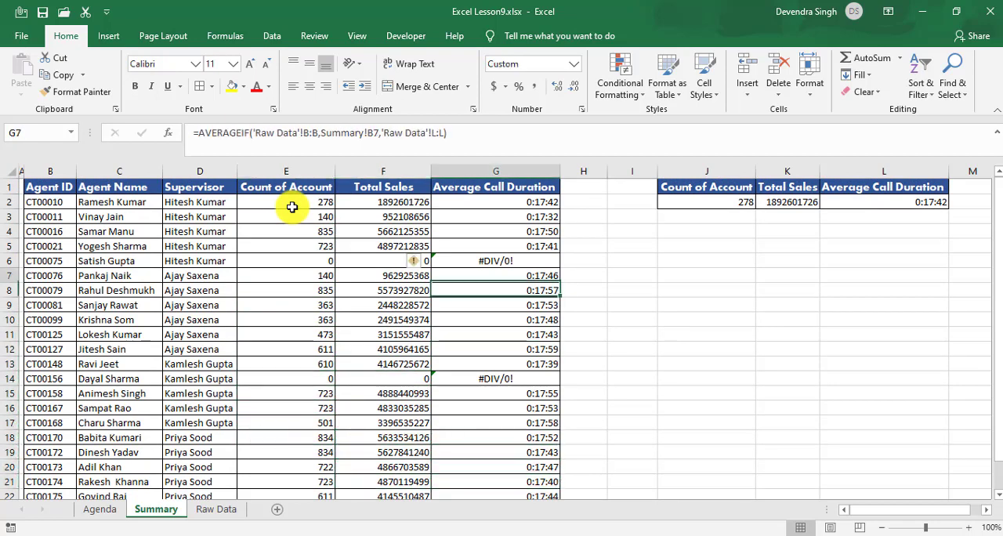
Step: Inspect the count and sales formulas in Summary row 6 and identify that row's agent in C6
key("Left")
key("Left")
key("Down")
key("Down")
key("Down")
key("Down")
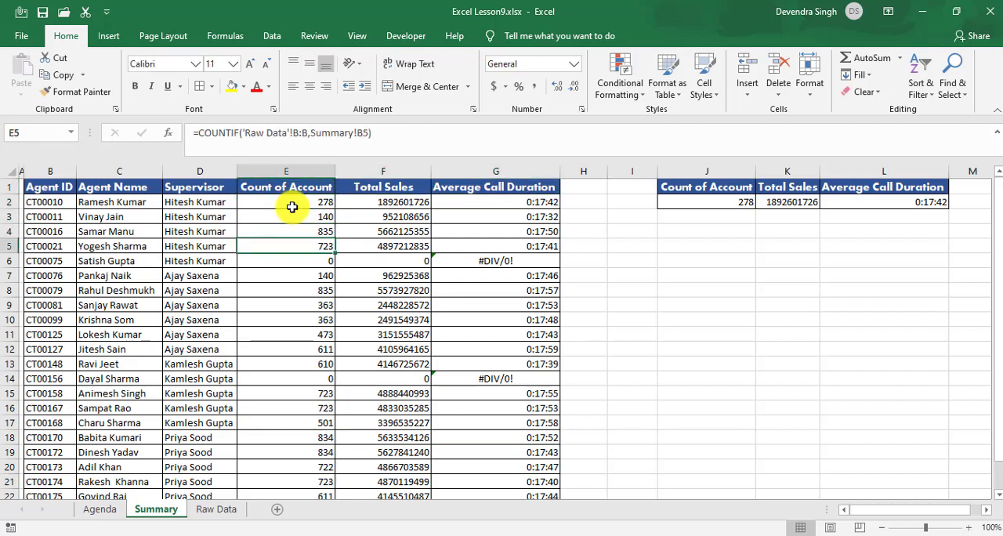
key("Down")
key("Right")
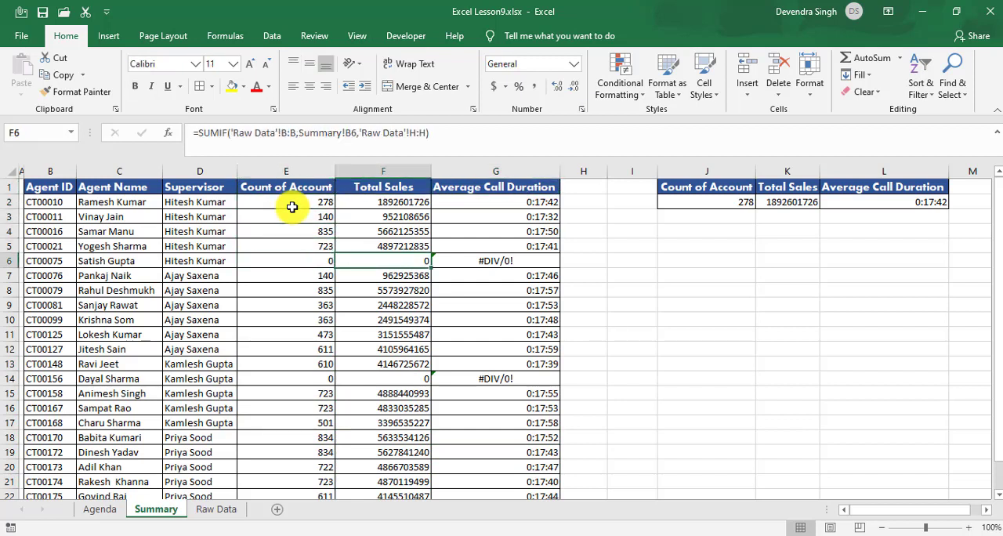
key("Left")
key("Left")
key("Left")
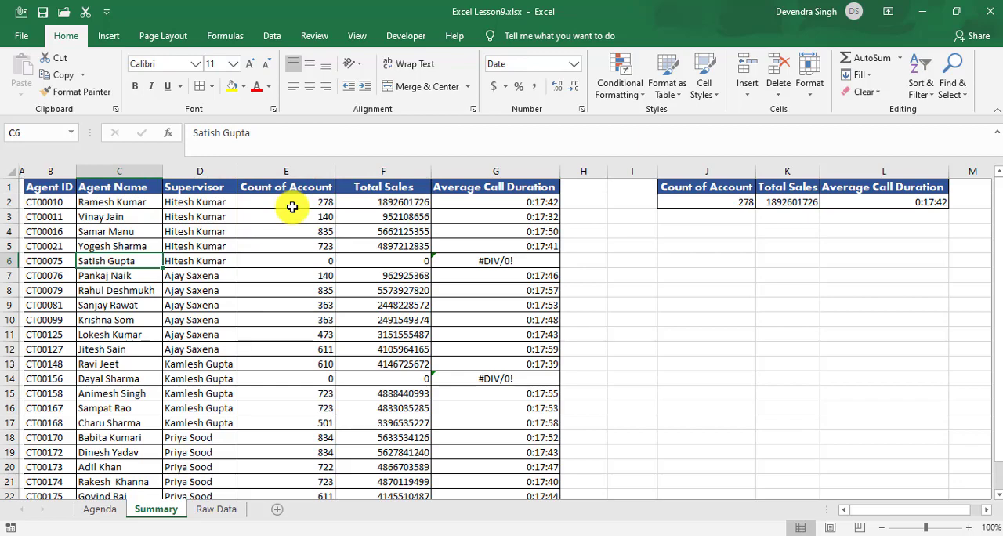
Step: Turn on filters for the Raw Data headers and open the Agent Name filter list
left_click(206, 514)
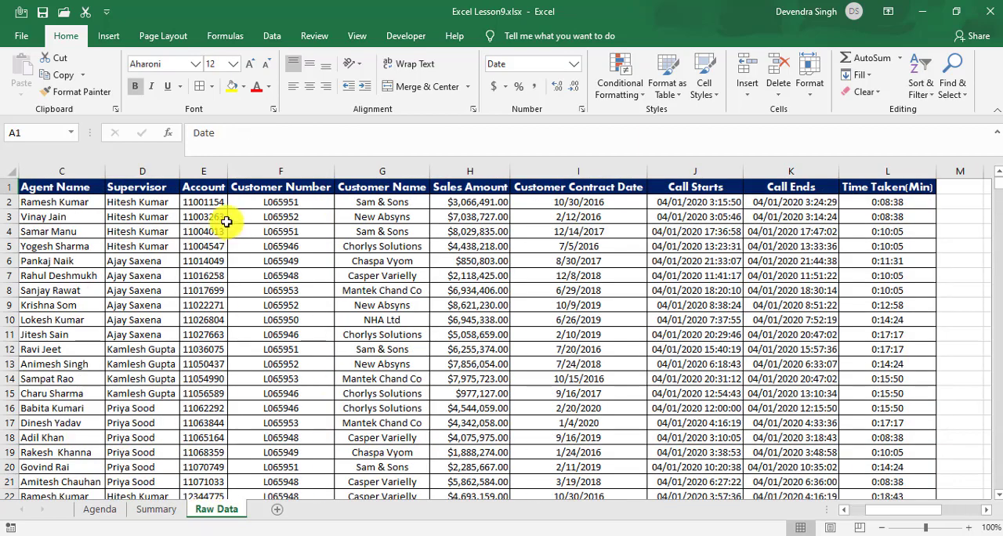
left_click(203, 186)
key("Right")
key("Left")
key("Left")
key("Left")
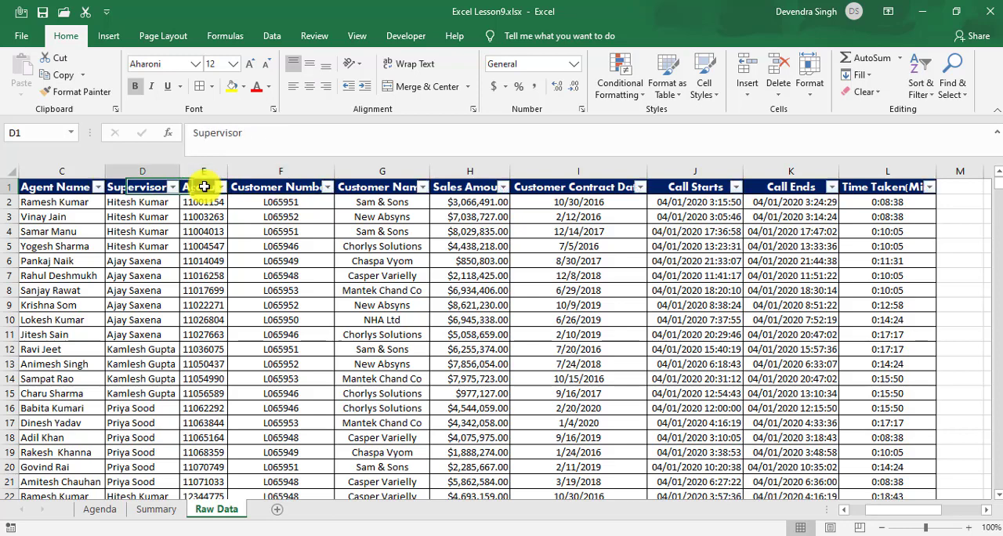
key("Right")
key("alt+Down")
key("Down")
key("Down")
key("Down")
key("Down")
key("Down")
key("Down")
key("Down")
key("Down")
key("Down")
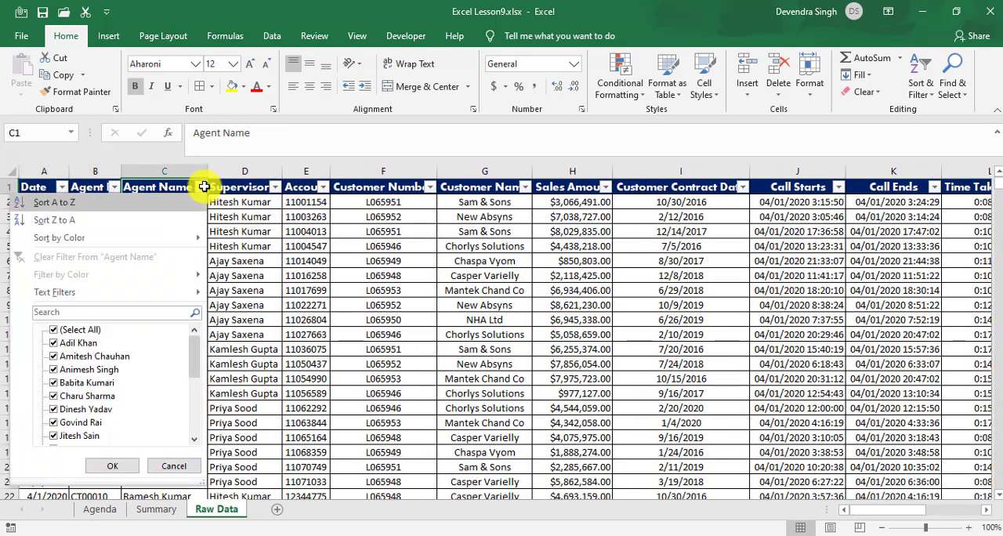
Step: Clear all names in the filter list, search it for the agent from Summary row 6, and close it without filtering
key("Up")
key("space")
key("Down")
key("Down")
key("Down")
key("Down")
key("Down")
key("Down")
key("Down")
key("Down")
key("Down")
key("Down")
key("Down")
key("Down")
key("Down")
key("Down")
key("Down")
key("Down")
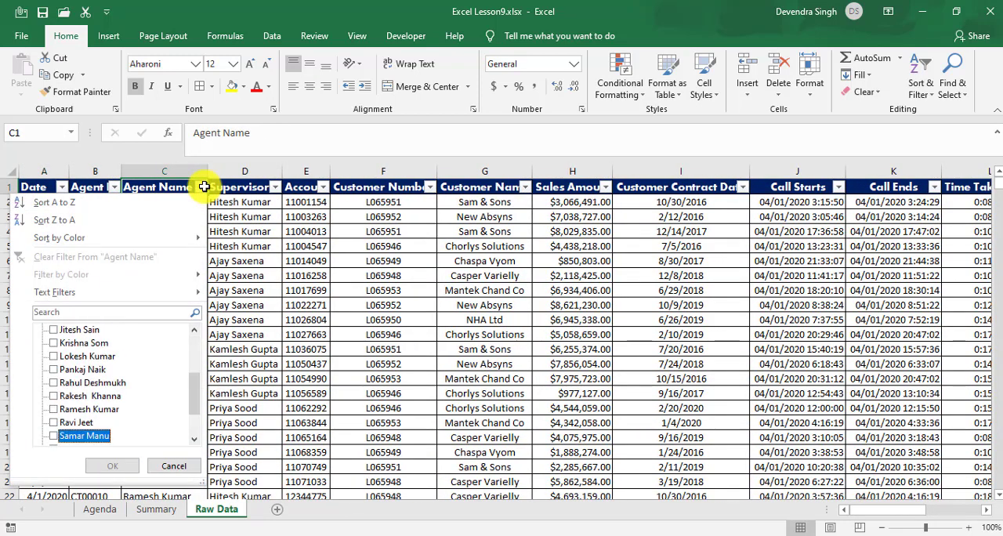
key("space")
key("space")
key("Down")
key("Down")
key("Down")
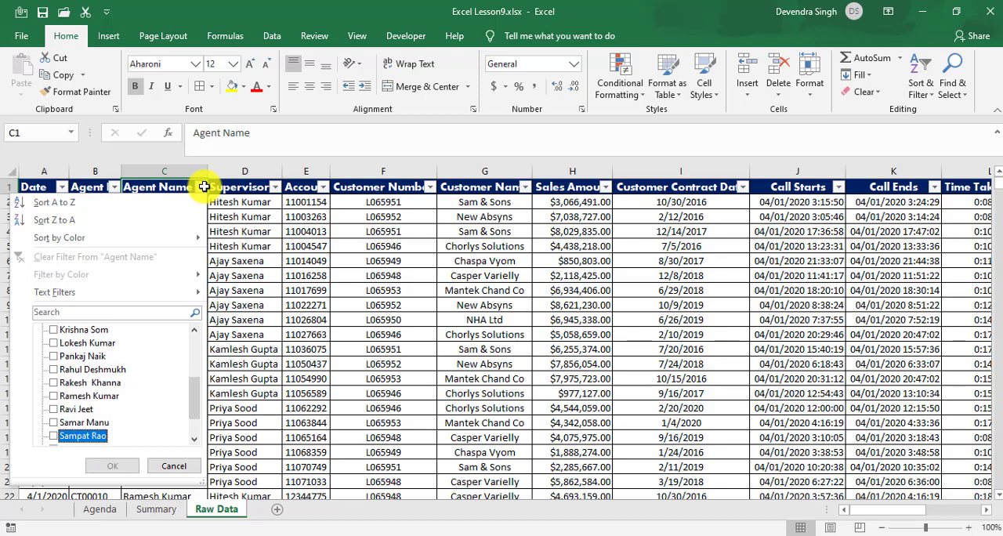
key("Up")
key("Up")
key("Up")
key("Down")
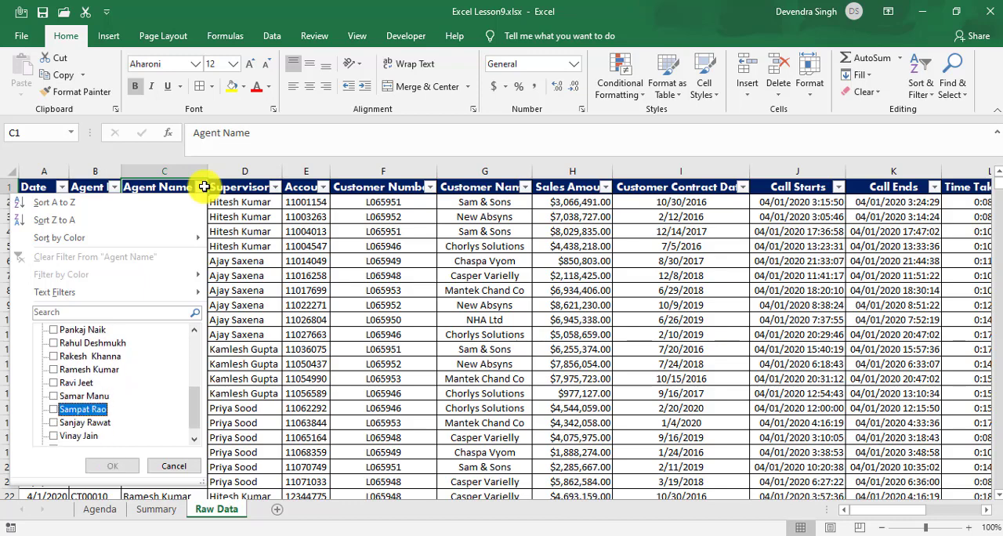
key("Down")
key("Down")
key("Escape")
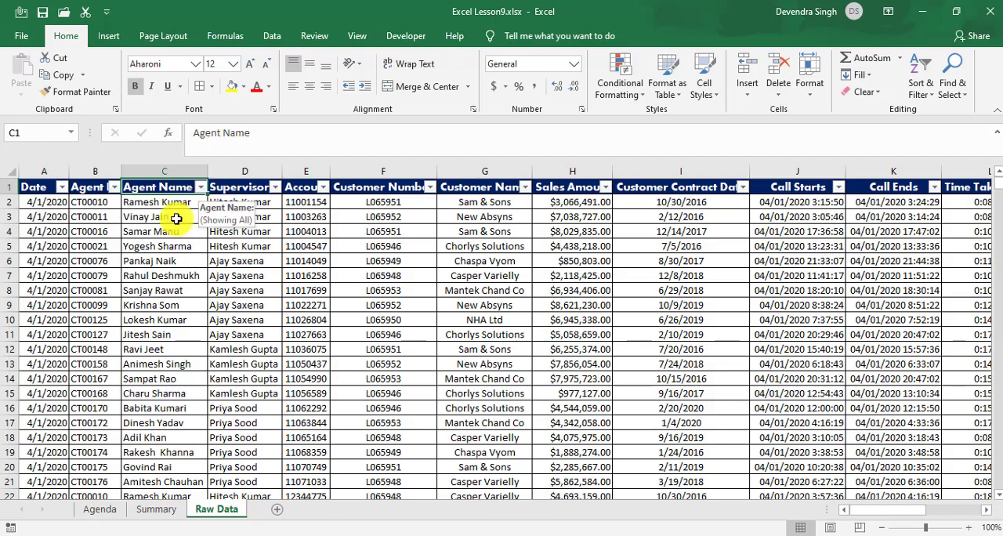
Step: Return to the Summary sheet, check the remaining Total Sales results, and identify the agent in C14
left_click(159, 511)
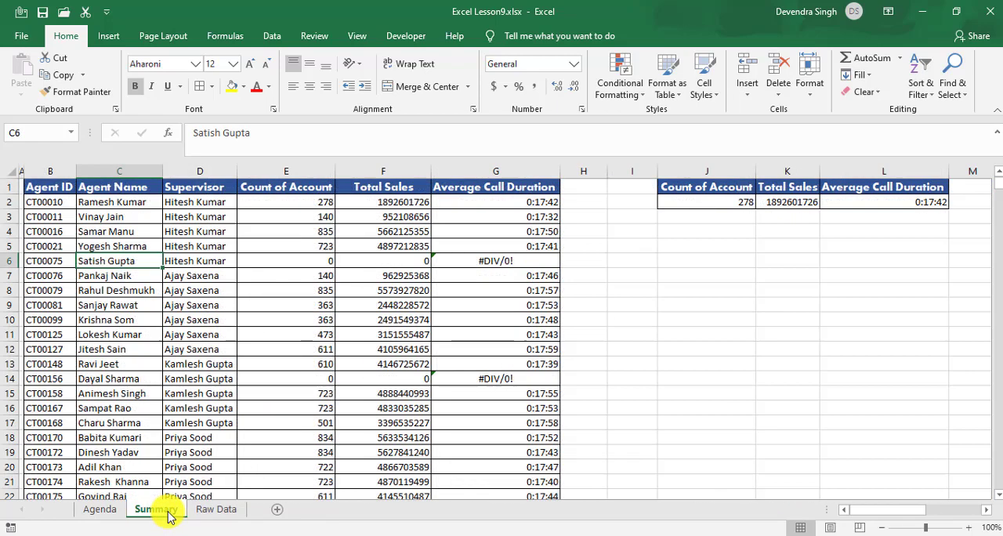
left_click(422, 336)
key("Down")
key("Down")
key("Down")
key("Down")
key("Down")
key("Down")
key("Down")
key("Down")
key("Down")
key("Down")
key("Down")
key("Down")
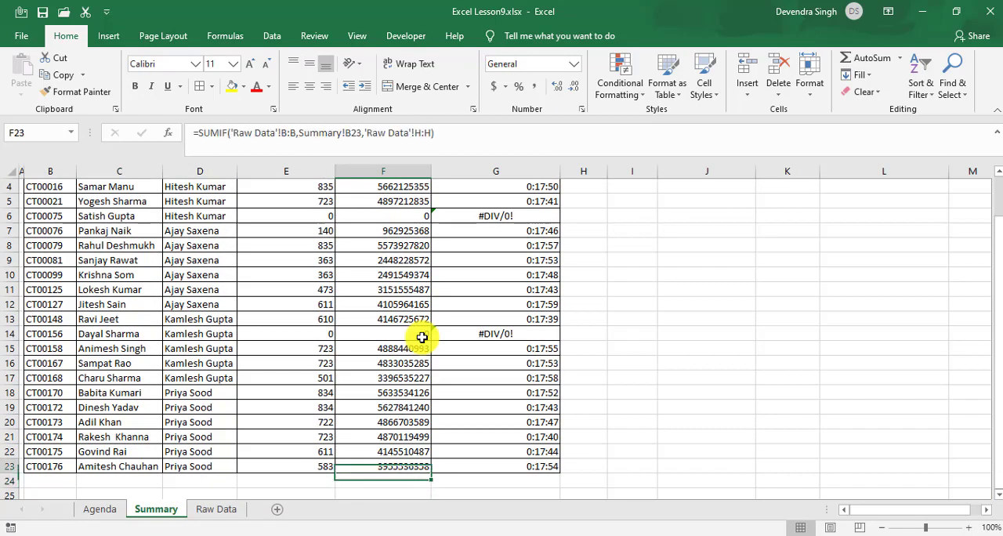
key("Up")
key("Up")
key("Up")
key("Up")
key("Up")
key("Up")
key("Up")
key("Up")
key("Up")
key("Left")
key("Left")
key("Left")
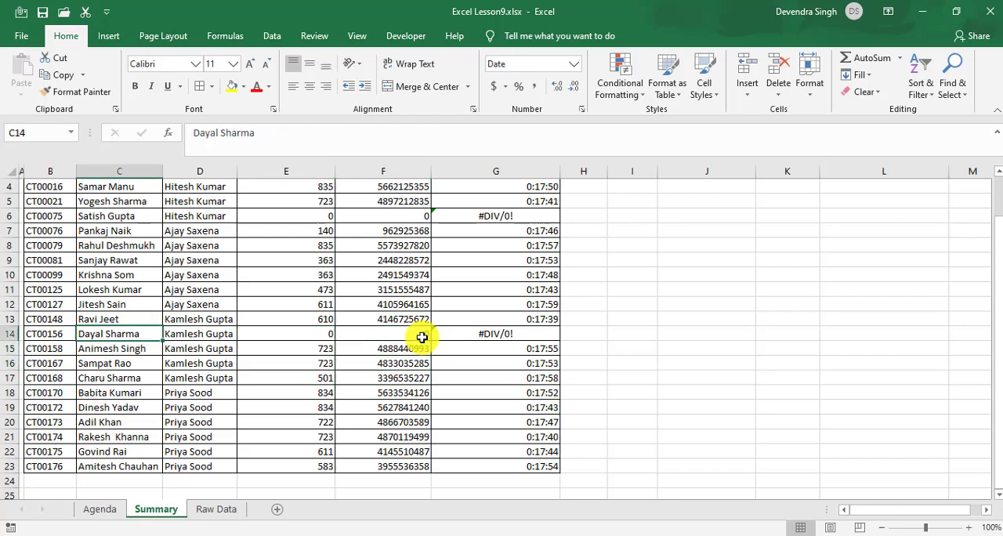
Step: Check Raw Data's Agent Name filter list for the agent from Summary row 14, and turn the filters off without filtering
left_click(214, 510)
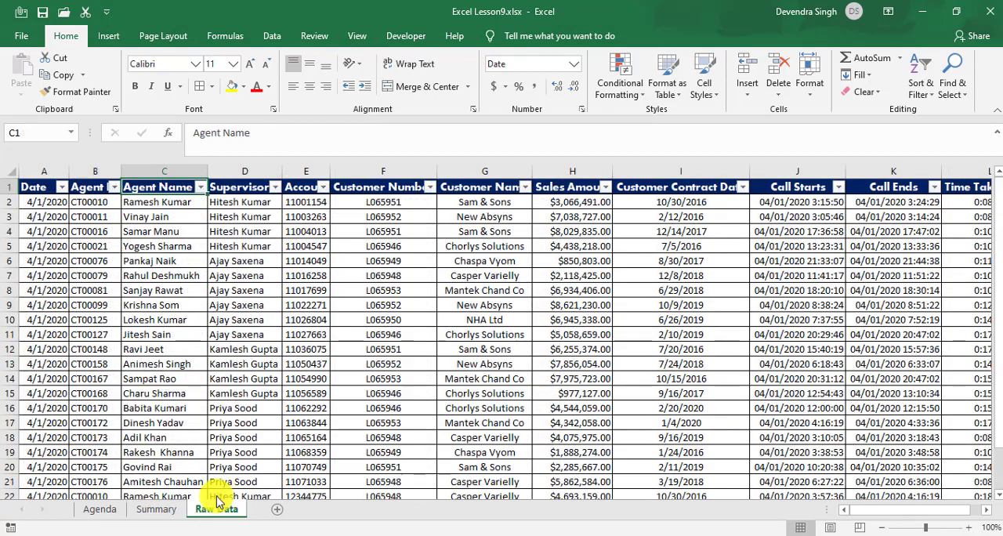
left_click(156, 267)
key("ctrl+Up")
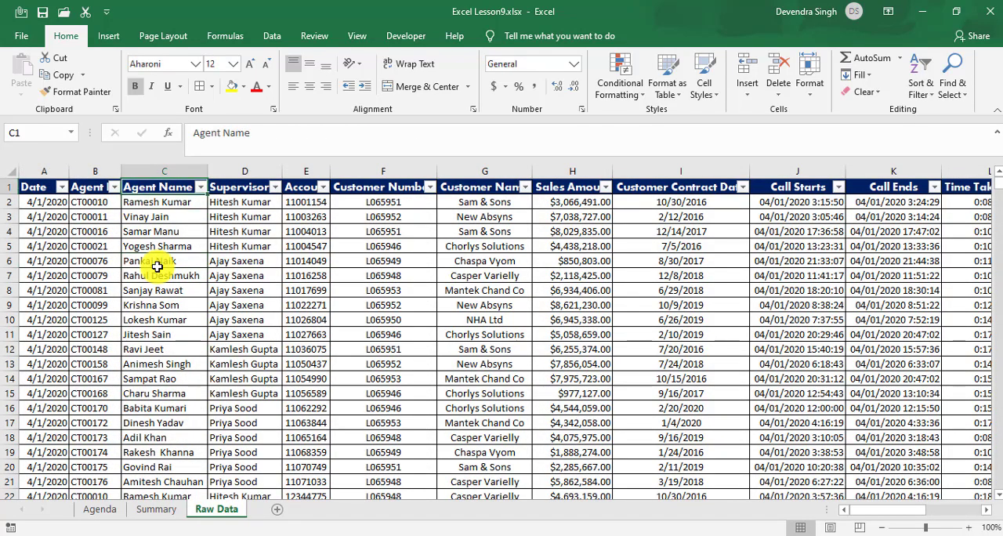
key("alt+Down")
key("Tab")
key("Tab")
key("space")
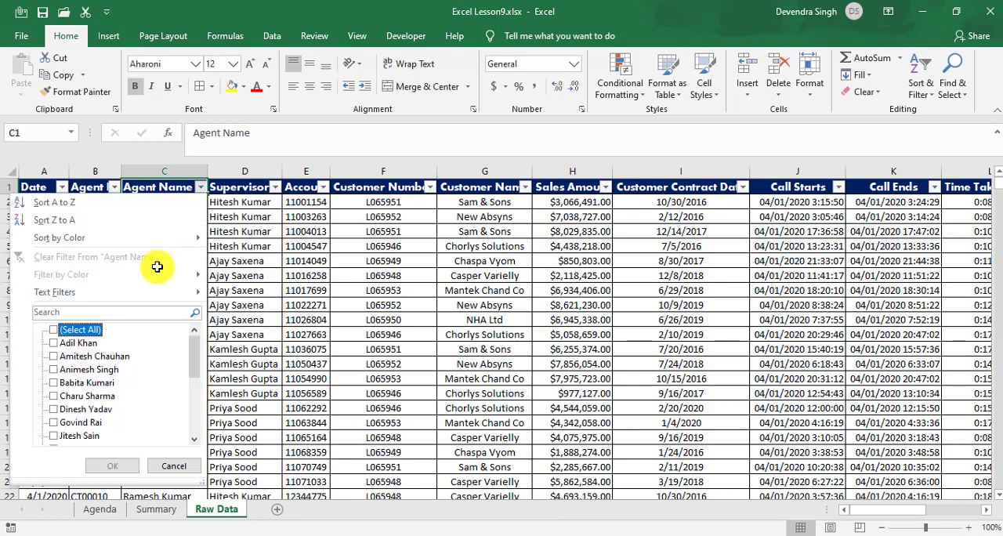
key("Down")
key("Down")
key("Down")
key("Down")
key("Down")
key("Down")
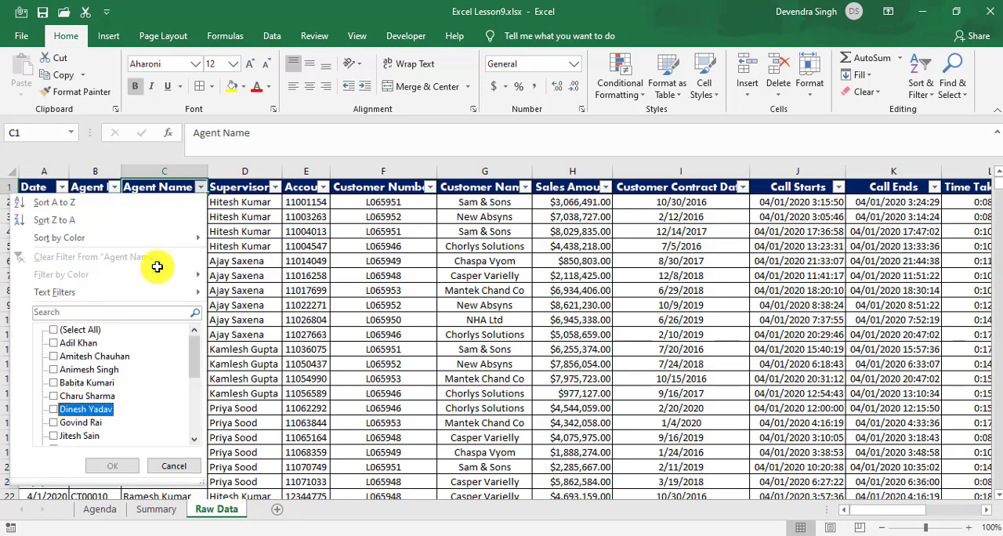
key("Escape")
key("ctrl+shift+l")
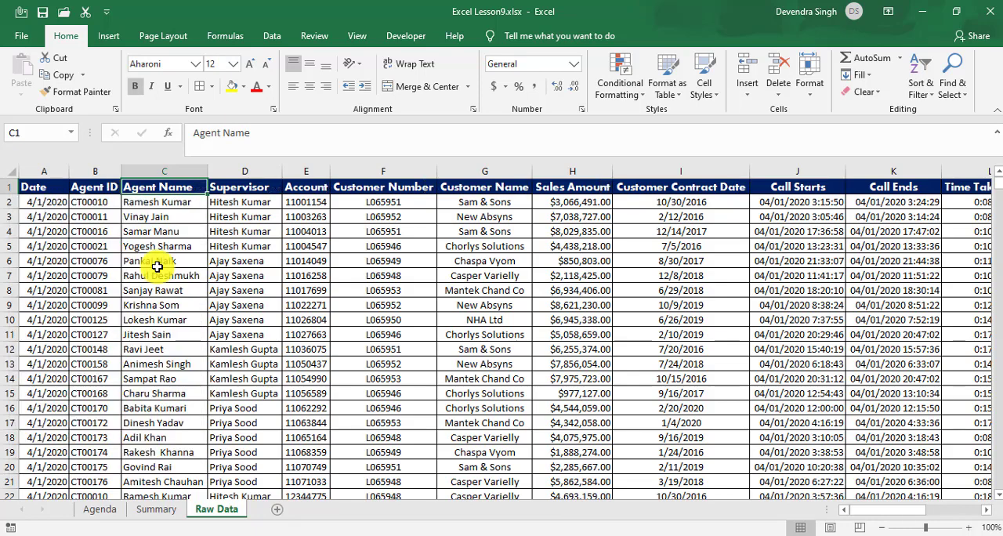
Step: Copy the whole agent table B1:G23 on the Summary sheet
left_click(158, 510)
left_click(370, 301)
key("ctrl+Up")
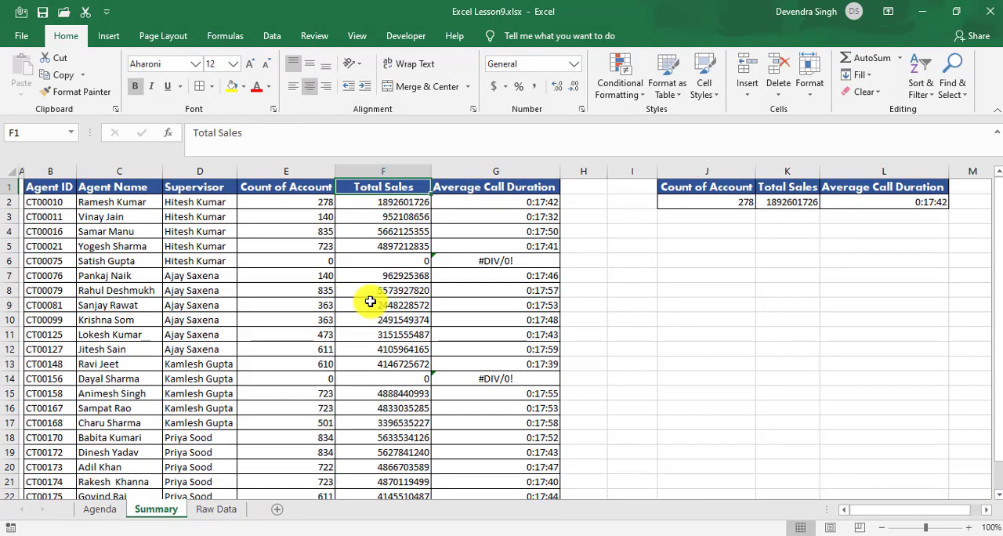
key("Left")
key("ctrl+Left")
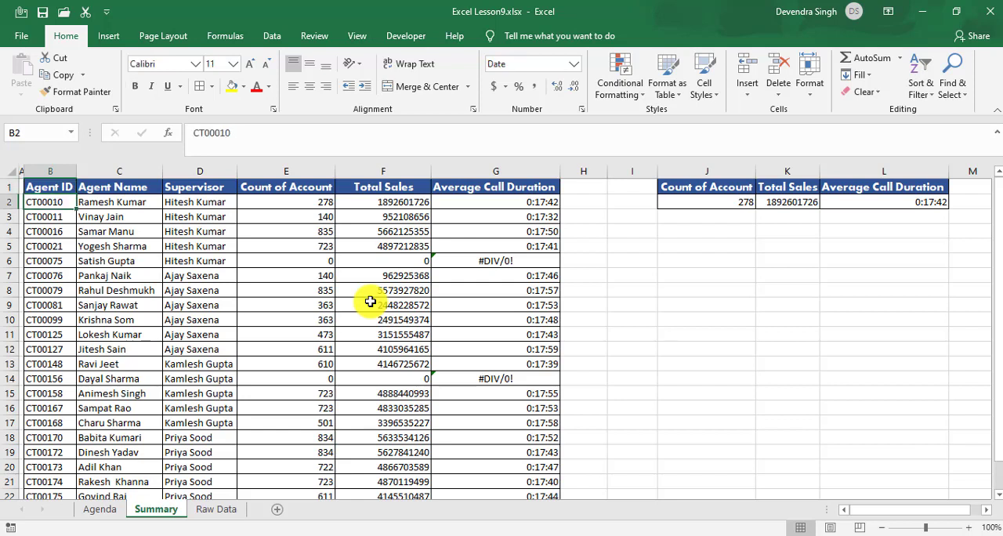
key("ctrl+shift+Right")
key("ctrl+shift+Down")
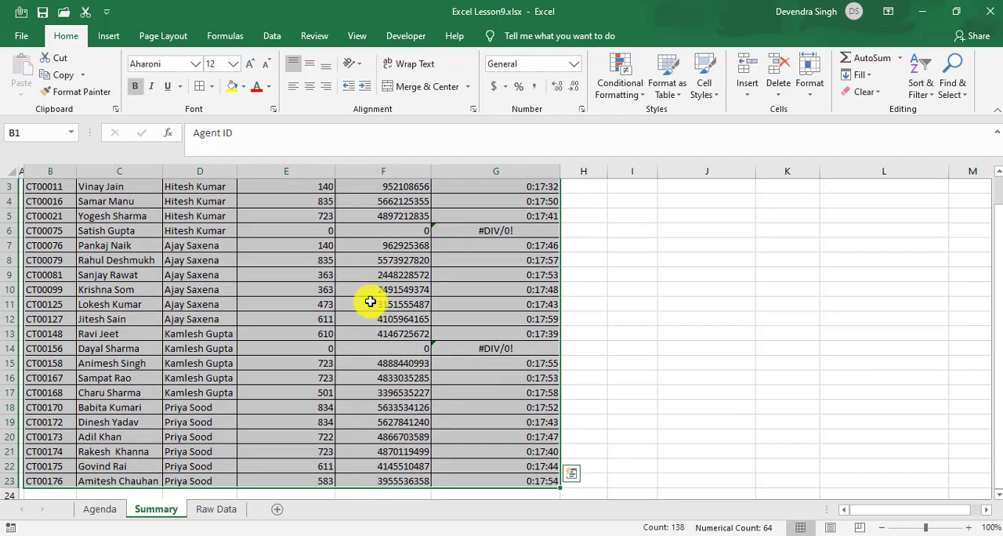
key("ctrl+c")
key("Escape")
scroll(370, 301, "up", 1)
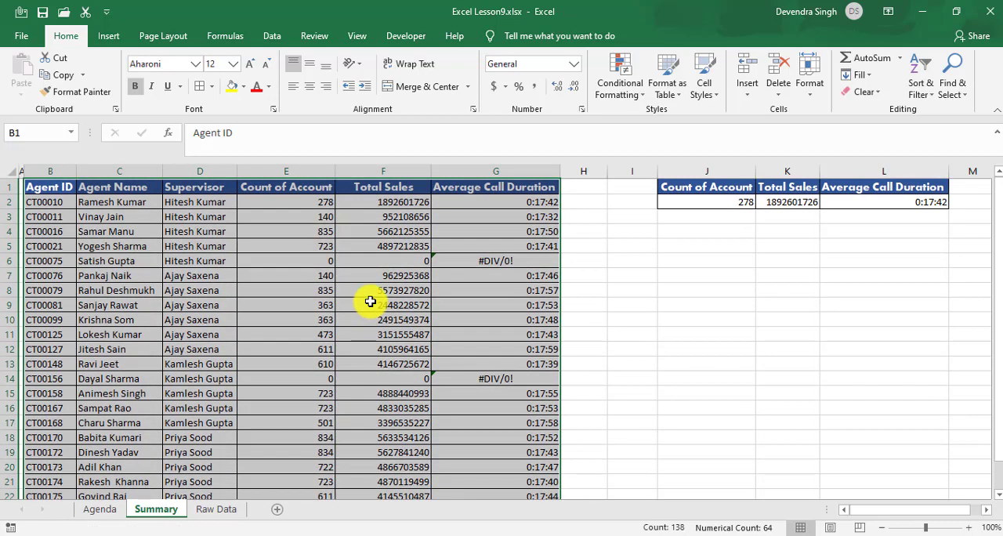
key("ctrl+c")
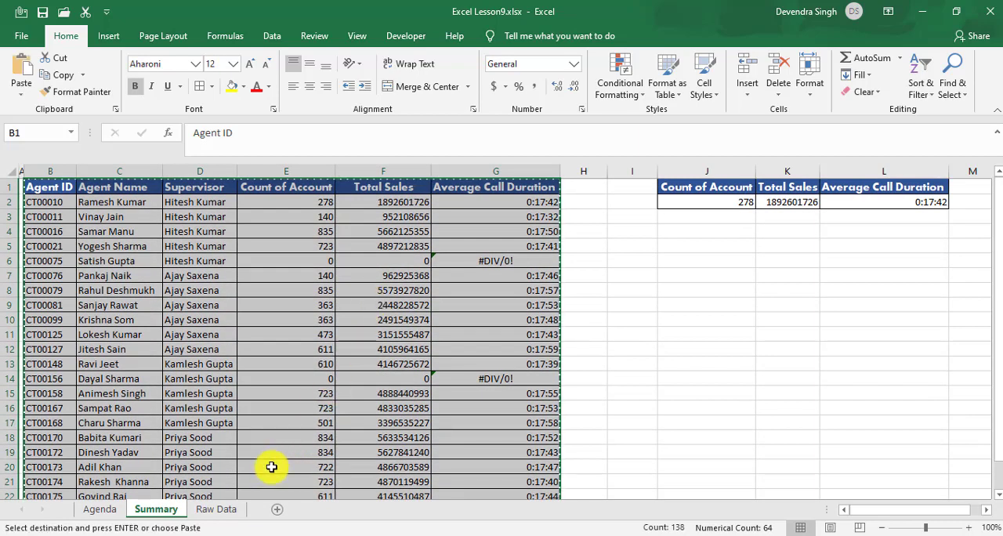
Step: Add a new sheet after Summary and paste the copied table into it as values only, starting at A3
left_click(279, 511)
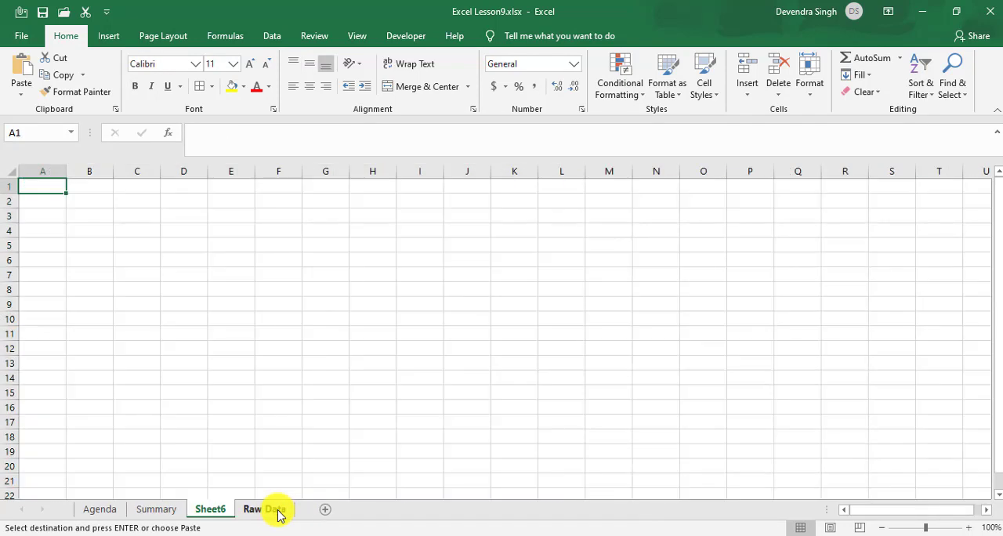
key("Down")
key("Down")
key("Up")
key("Up")
key("Down")
key("Down")
key("Down")
key("Down")
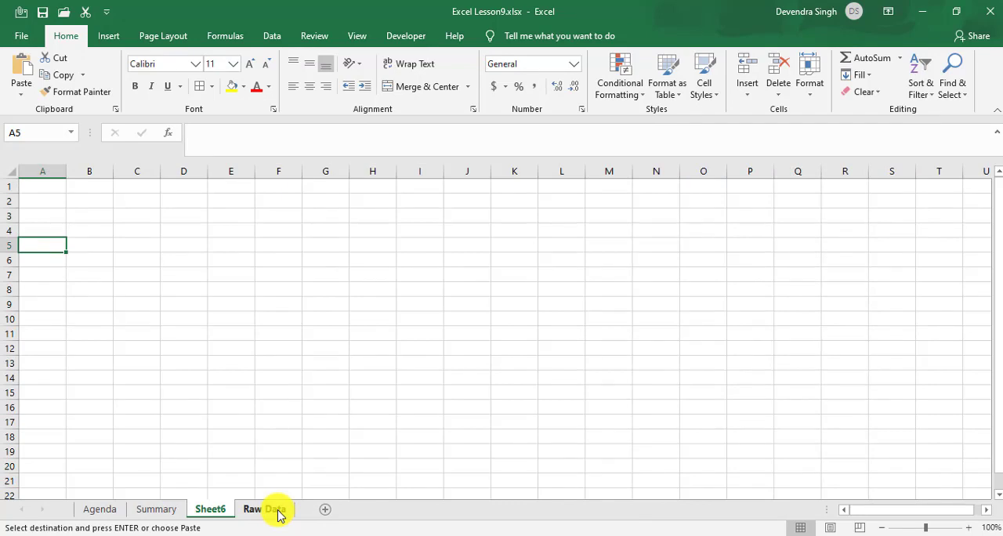
key("Up")
key("Up")
key("Up")
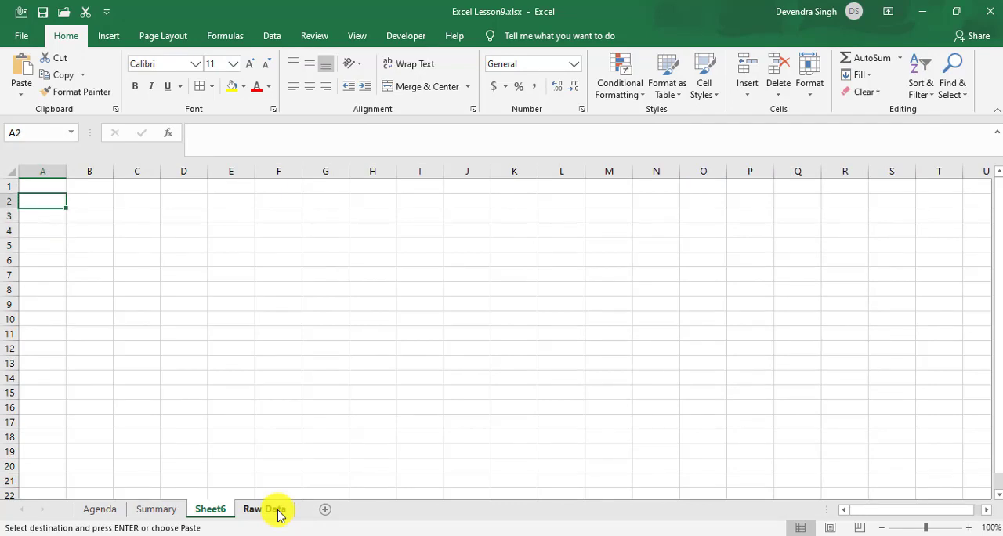
key("Down")
key("ctrl+alt+v")
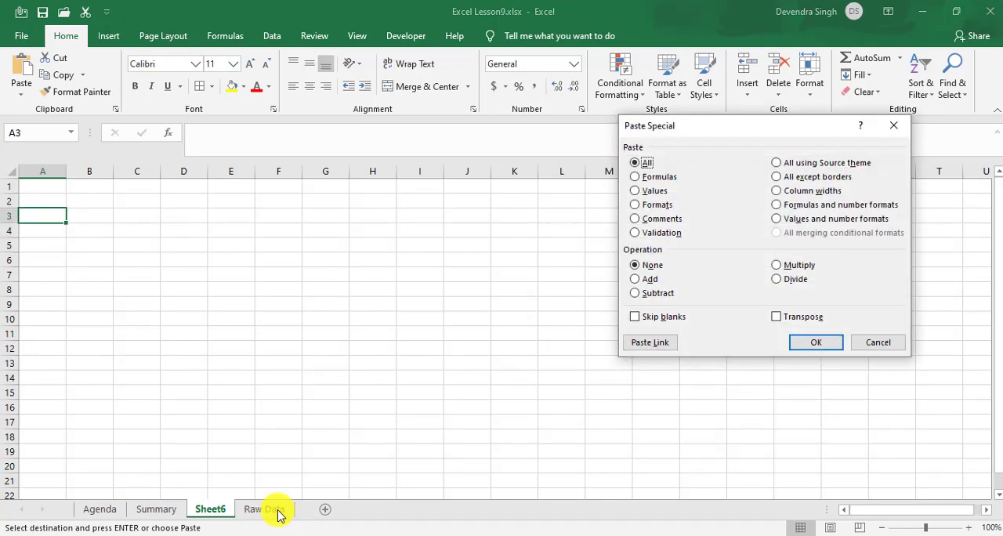
key("v")
key("Return")
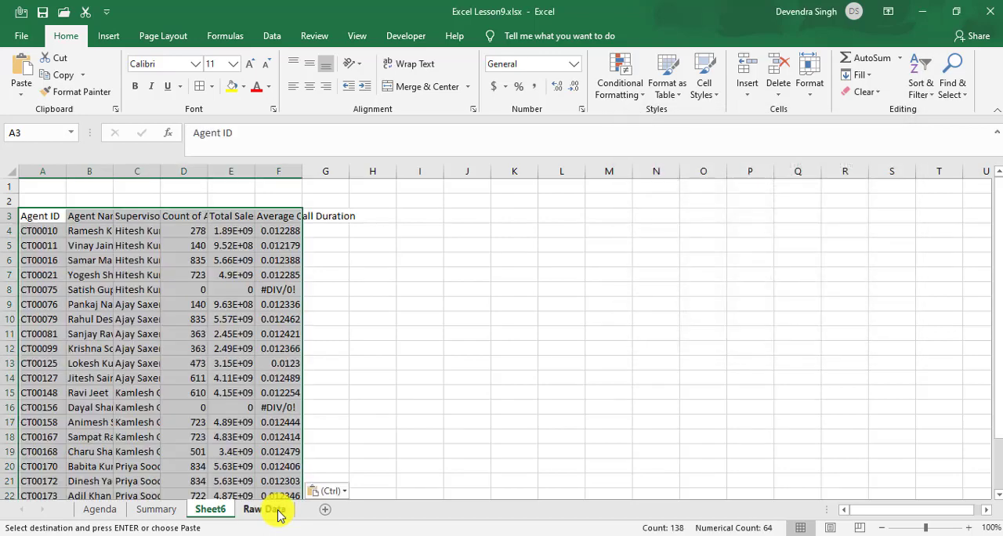
Step: Paste the copied table's formats onto the values at A3
key("ctrl+alt+v")
key("Down")
key("Down")
key("Down")
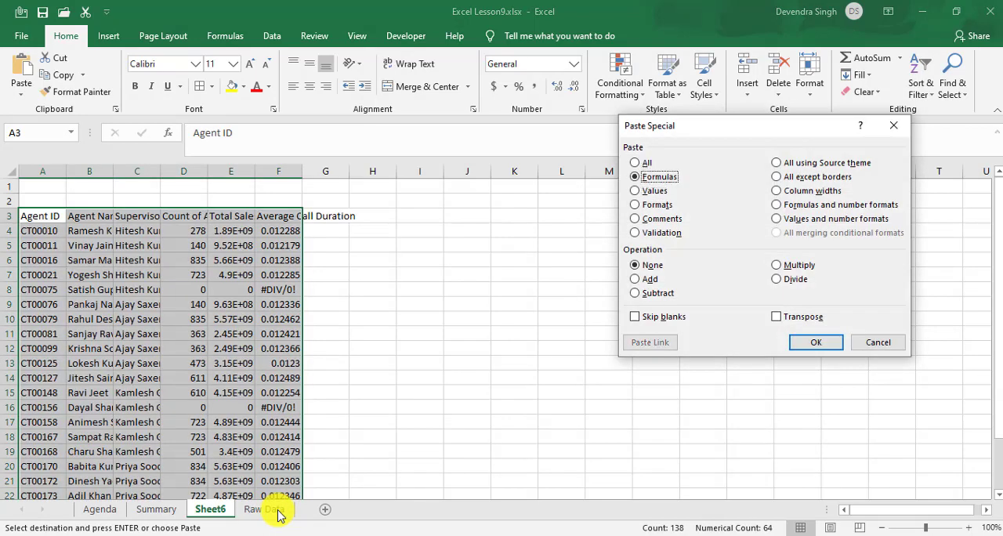
key("Return")
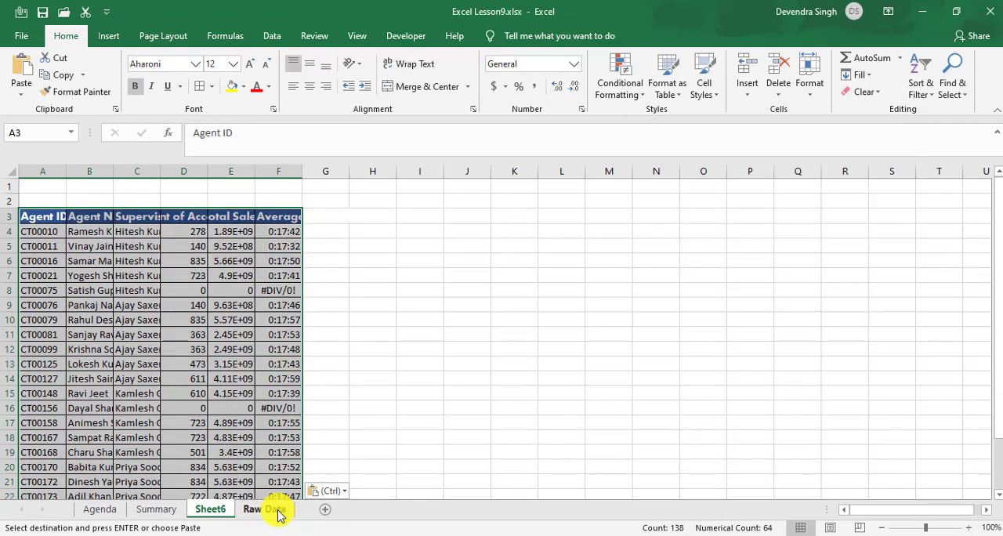
Step: Autofit the widths of the pasted table's columns to their contents
key("alt+h")
key("o")
key("i")
Step: Clear the pasted results in D4:F25, keeping the header row and the agent columns
key("Right")
key("Right")
key("Right")
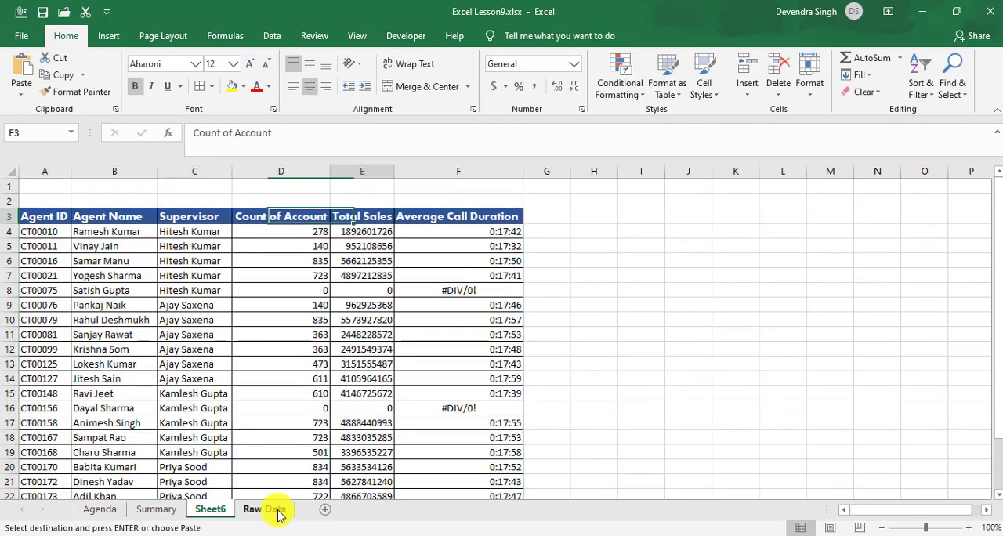
key("Right")
key("Down")
key("Left")
key("shift+Right")
key("shift+Right")
key("shift+Down")
key("ctrl+shift+Down")
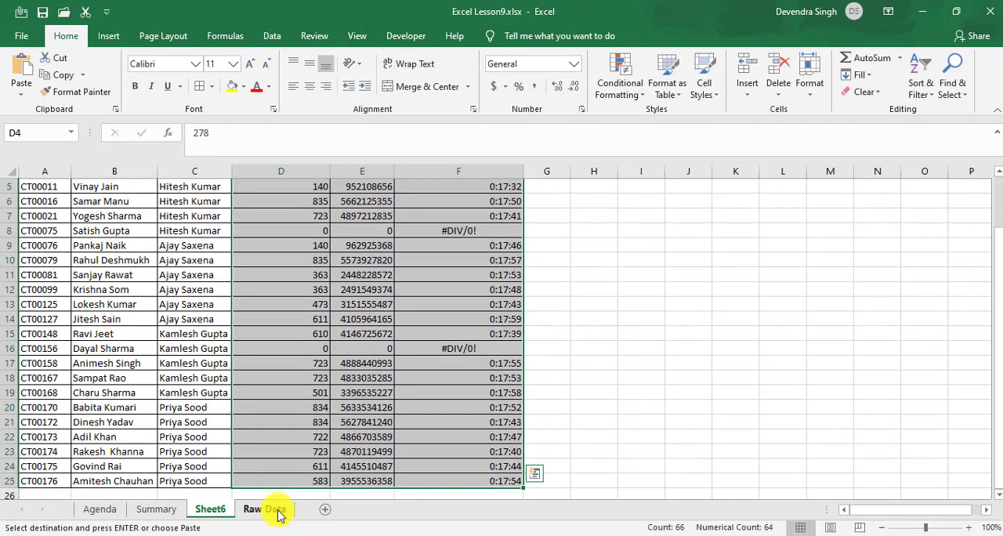
key("ctrl+BackSpace")
key("Up")
key("ctrl+Home")
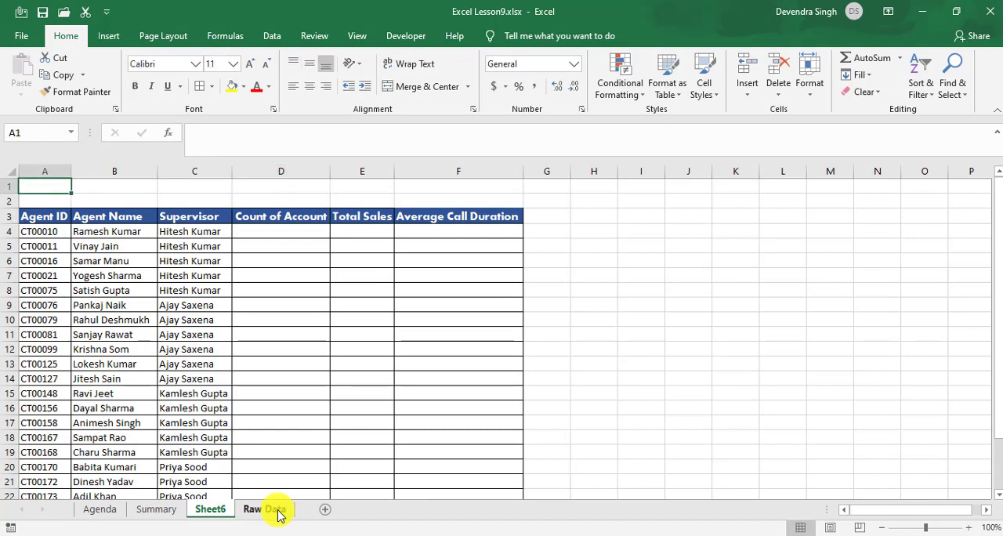
Step: Enter the label "Select Date" in B1 above the table
key("Right")
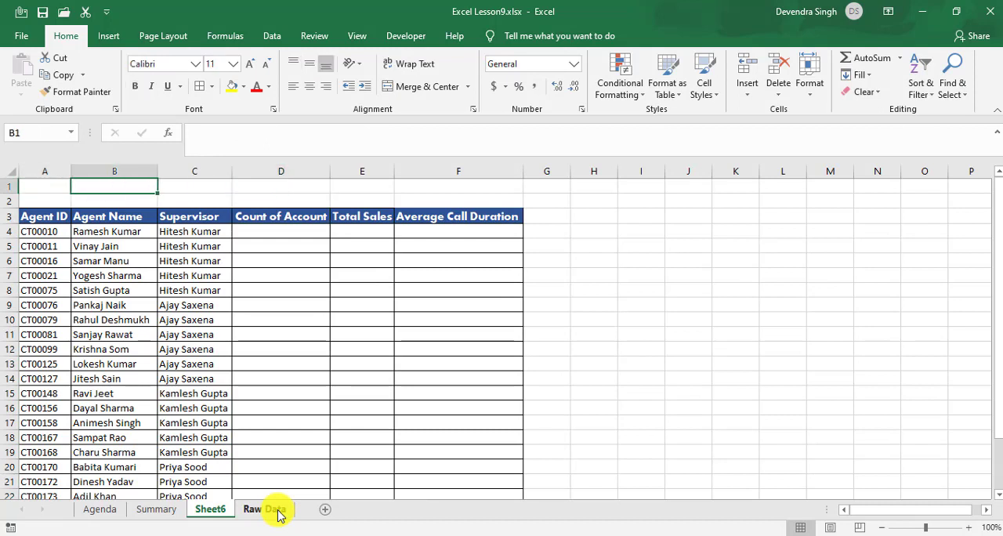
type("Select D")
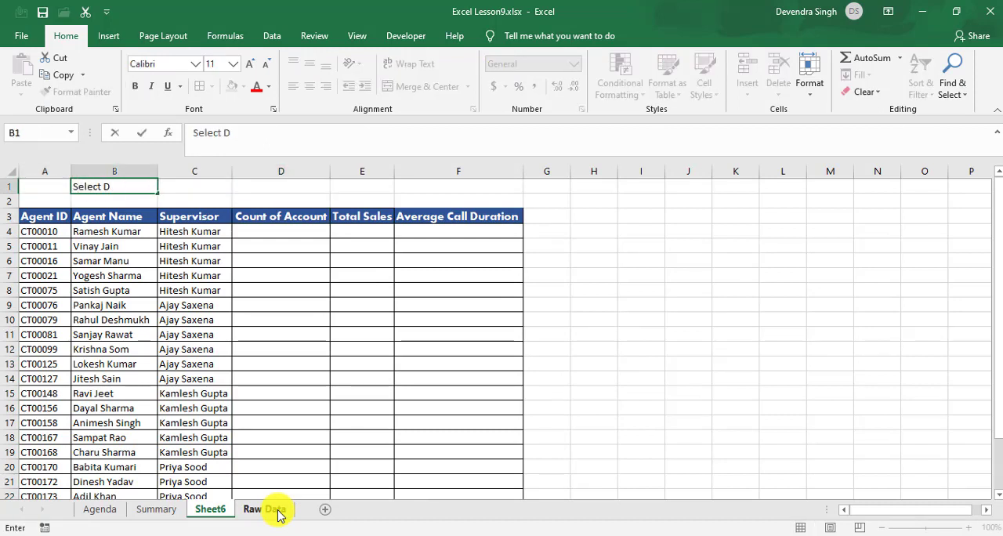
type("ate")
key("Return")
key("Up")
key("Right")
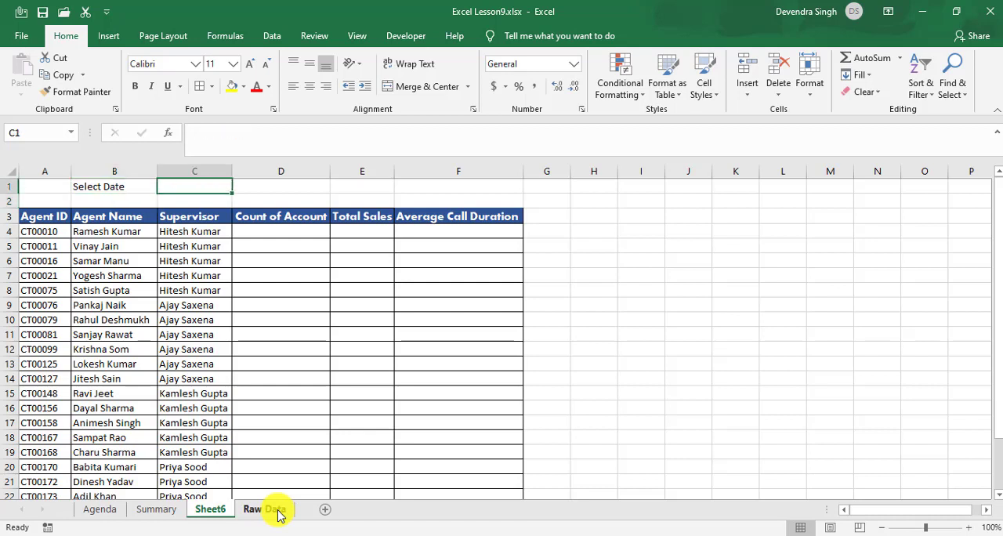
Step: Enter the date 4/4/2020 in C1 next to the Select Date label
type("4")
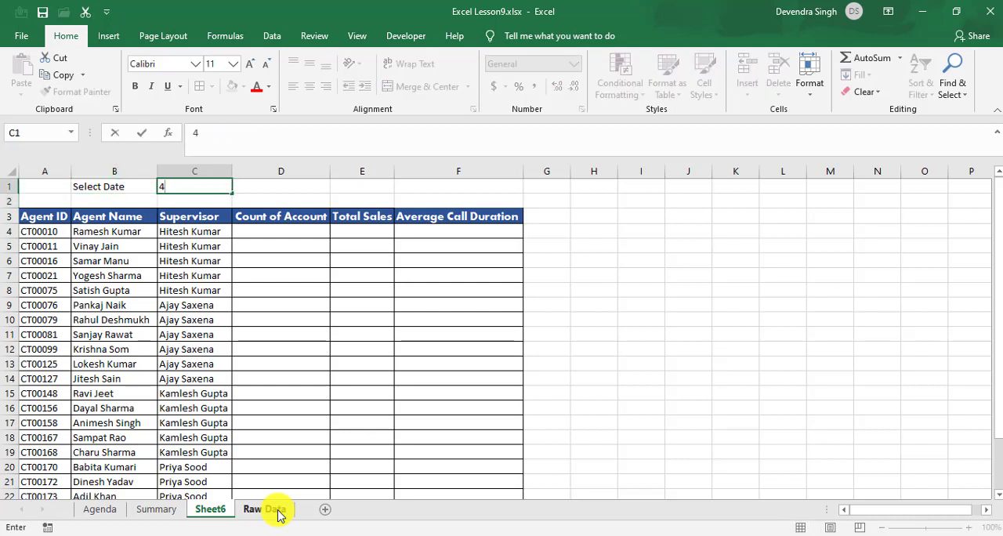
type("/4/2020")
key("Return")
Step: Centre the date in C1 and give the cell a yellow fill
key("Up")
key("Left")
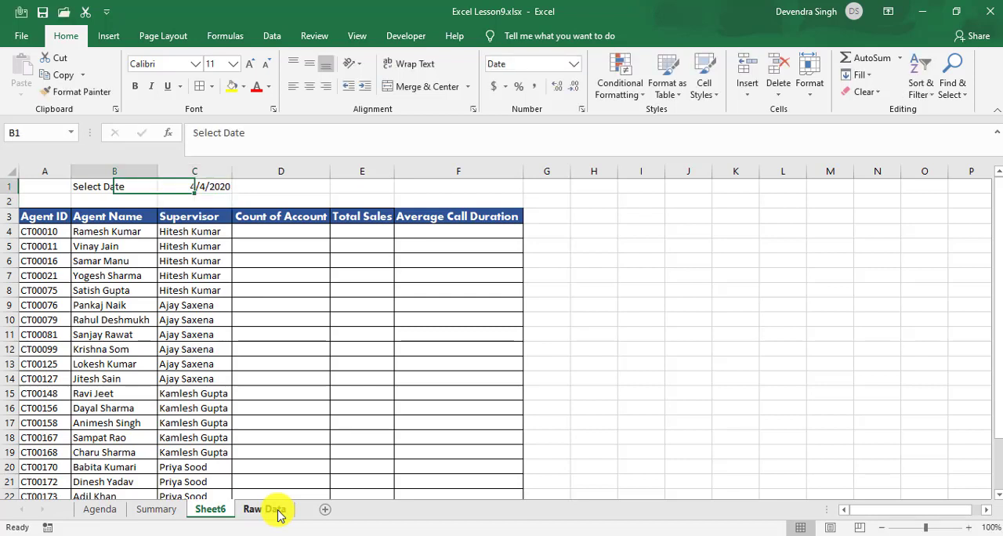
key("Left")
key("Right")
key("Right")
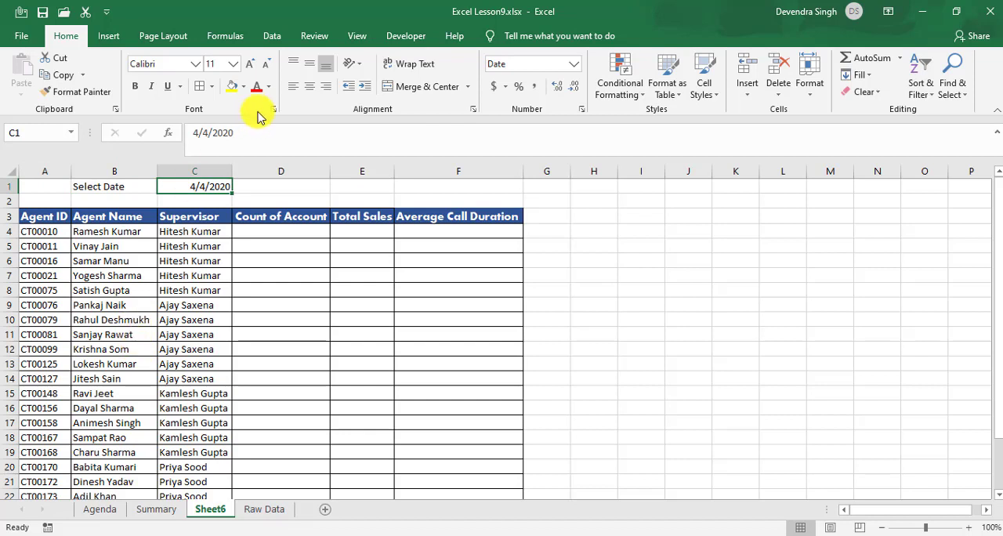
left_click(310, 87)
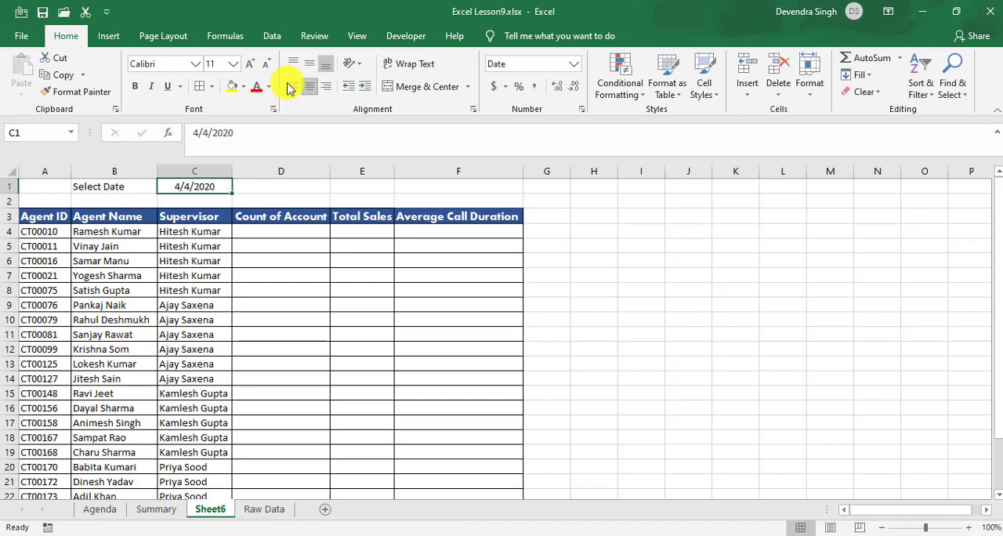
left_click(233, 86)
left_click(246, 246)
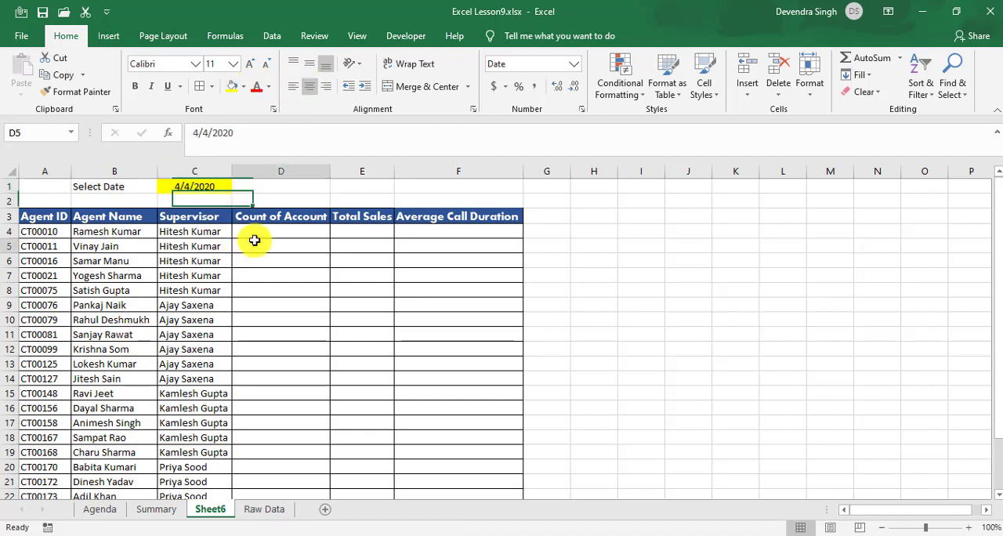
left_click(209, 190)
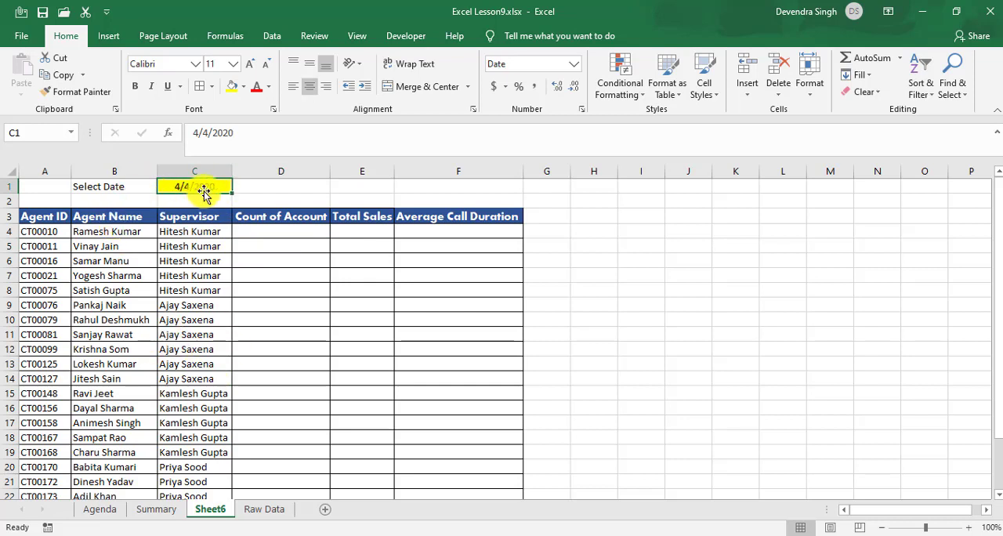
Step: Begin a COUNTIFS formula in D4 with Raw Data column B as the first criteria range and Sheet6 cell A4 as its criterion
left_click(254, 231)
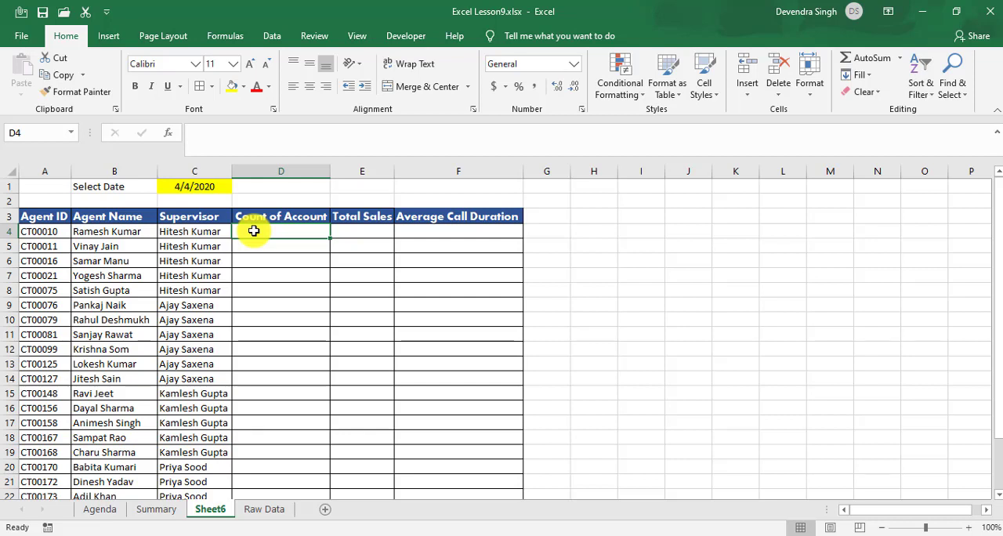
type("=")
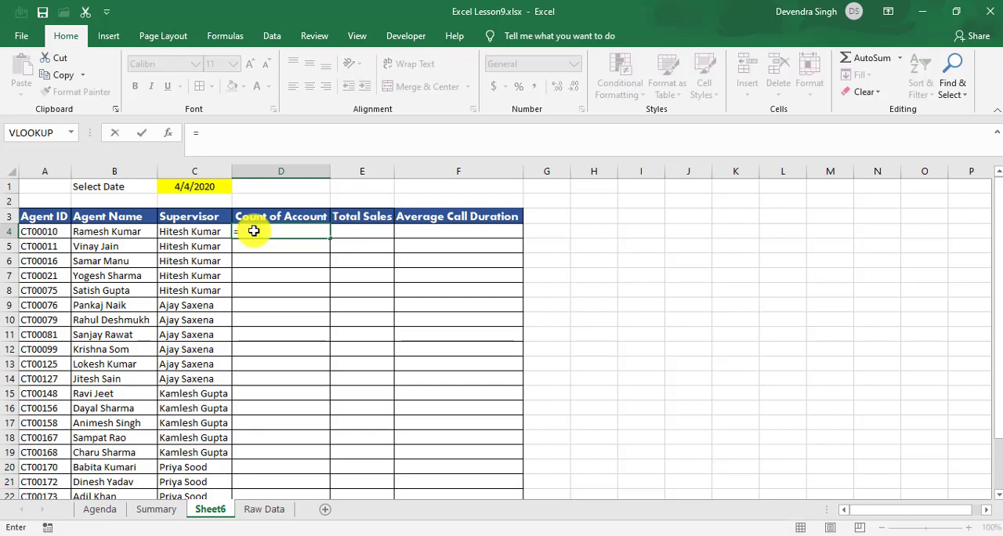
type("count")
key("Down")
key("Down")
key("Down")
key("Down")
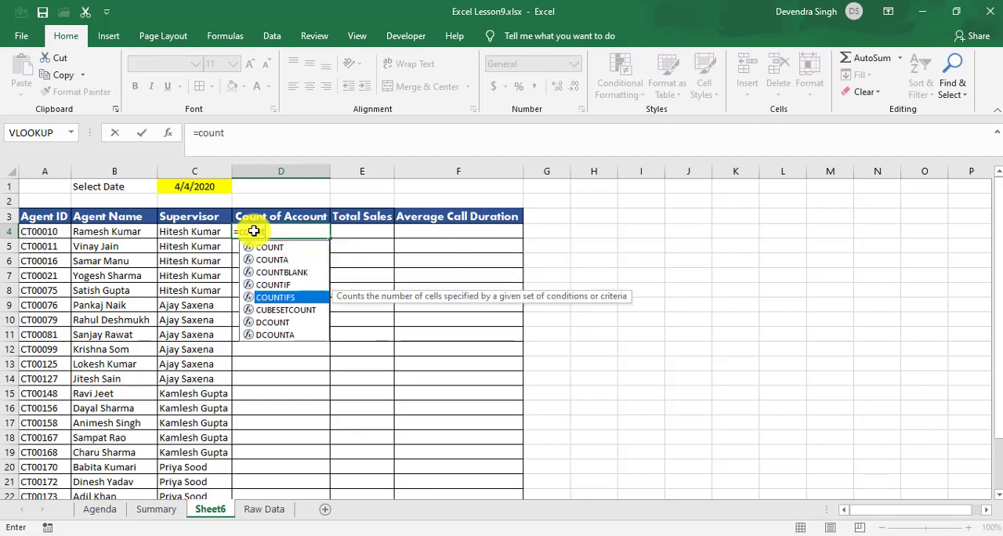
key("Tab")
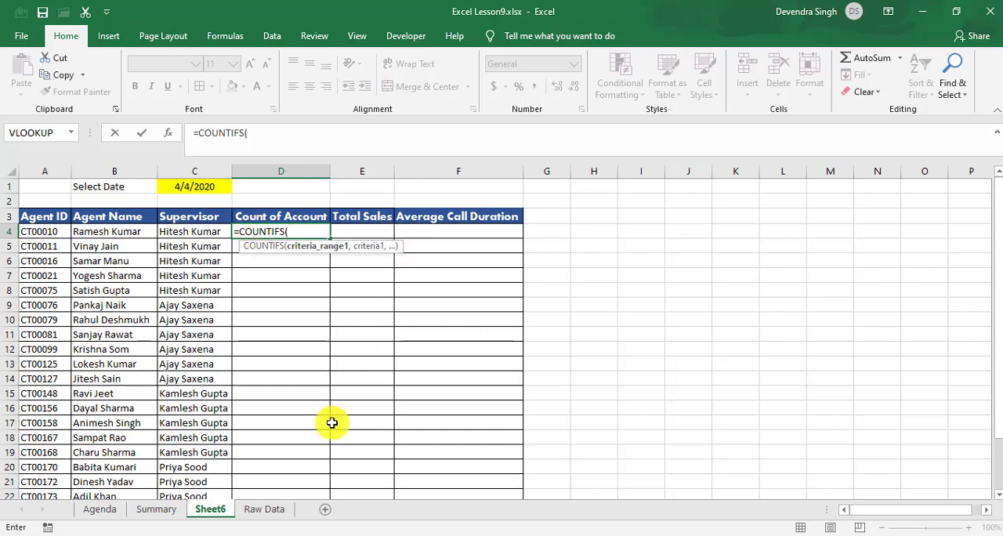
left_click(264, 509)
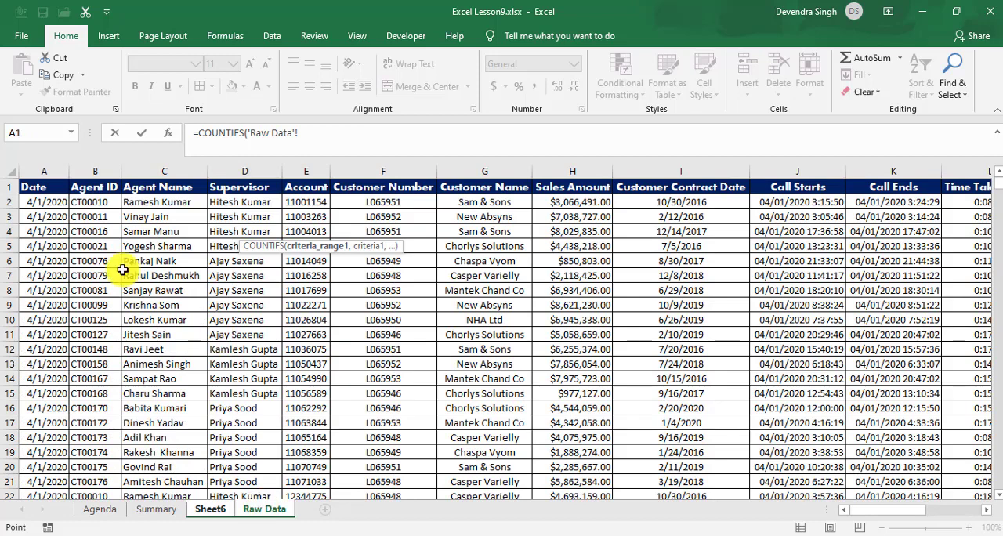
left_click(99, 170)
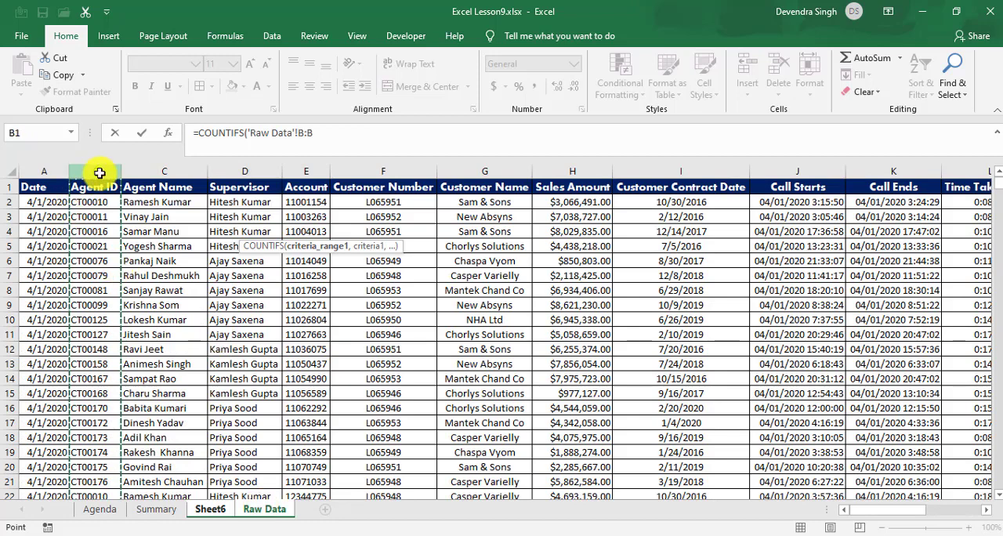
type(",")
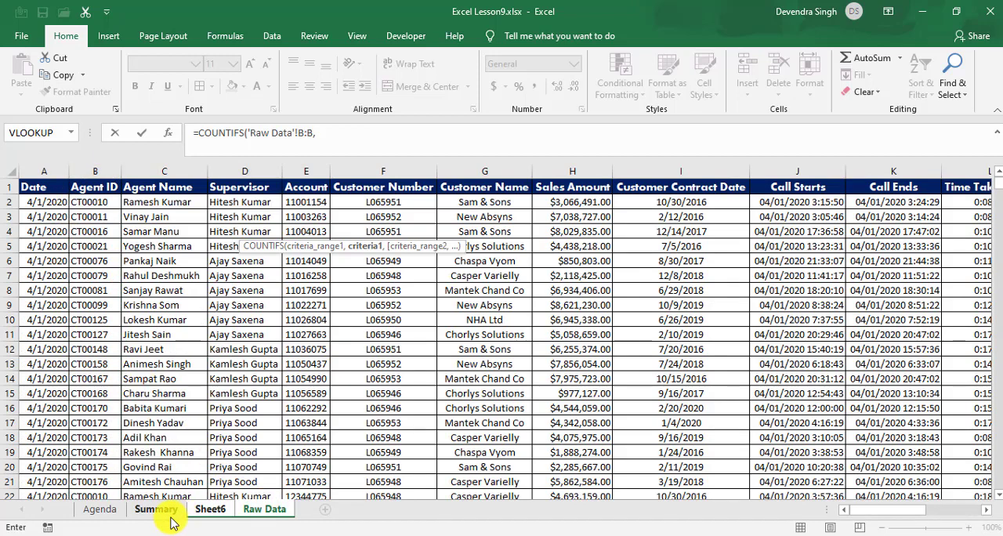
left_click(168, 514)
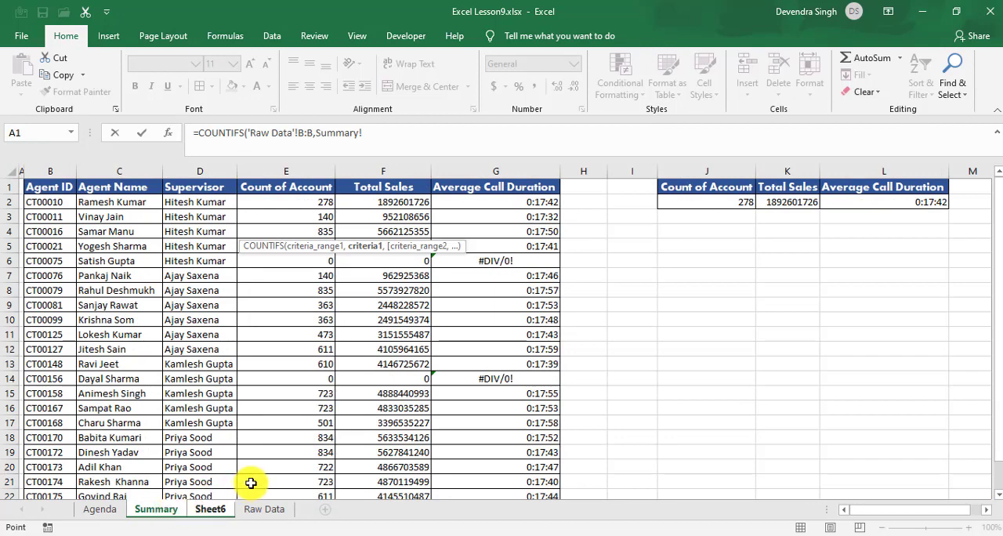
left_click(210, 509)
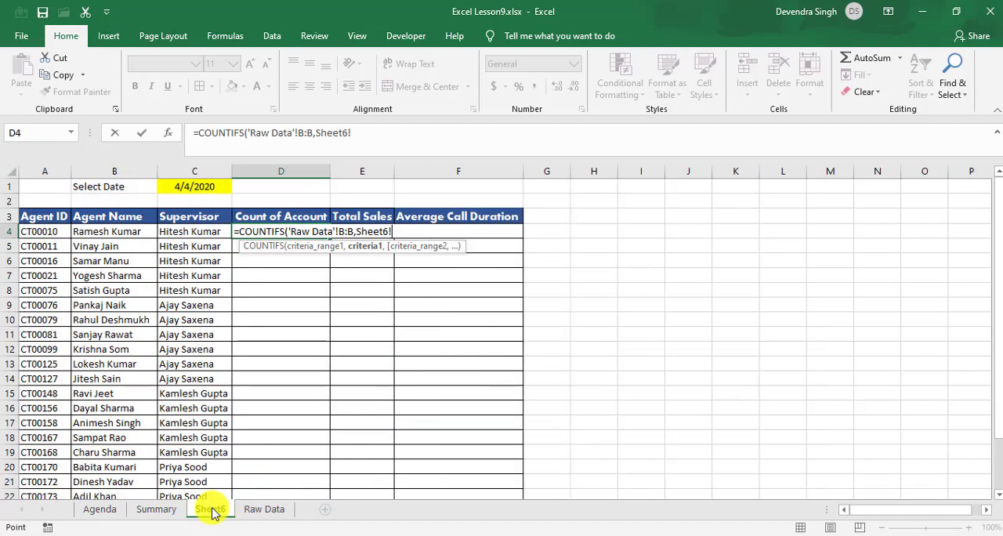
left_click(48, 232)
type(",")
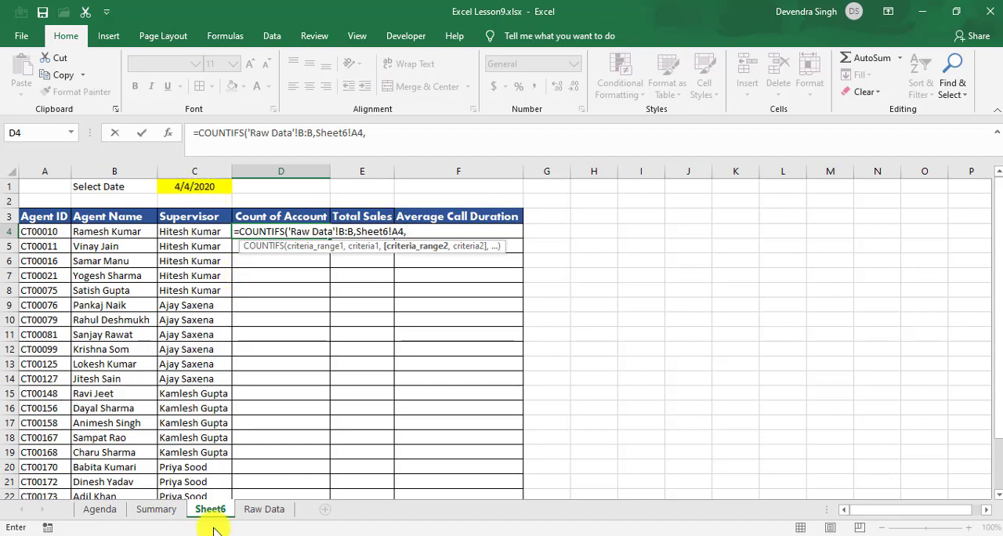
Step: Complete the D4 COUNTIFS formula with Raw Data column A as the second criteria range and Sheet6 cell C1 as its criterion
left_click(255, 514)
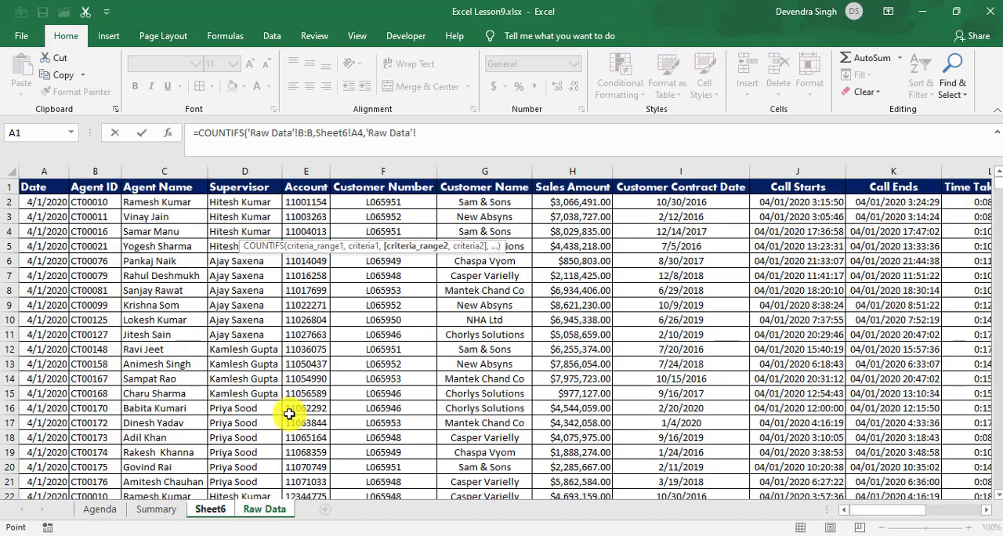
left_click(47, 171)
type(",")
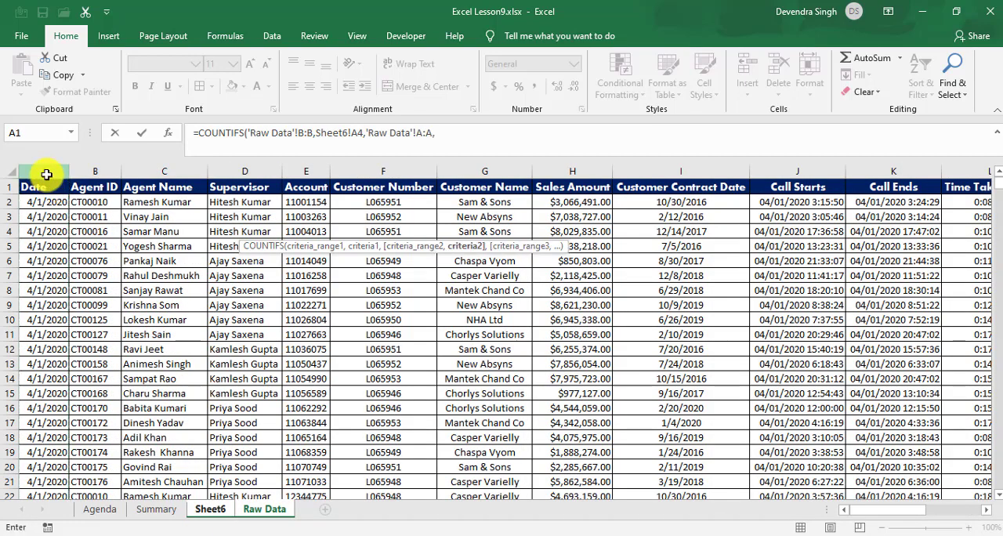
left_click(210, 508)
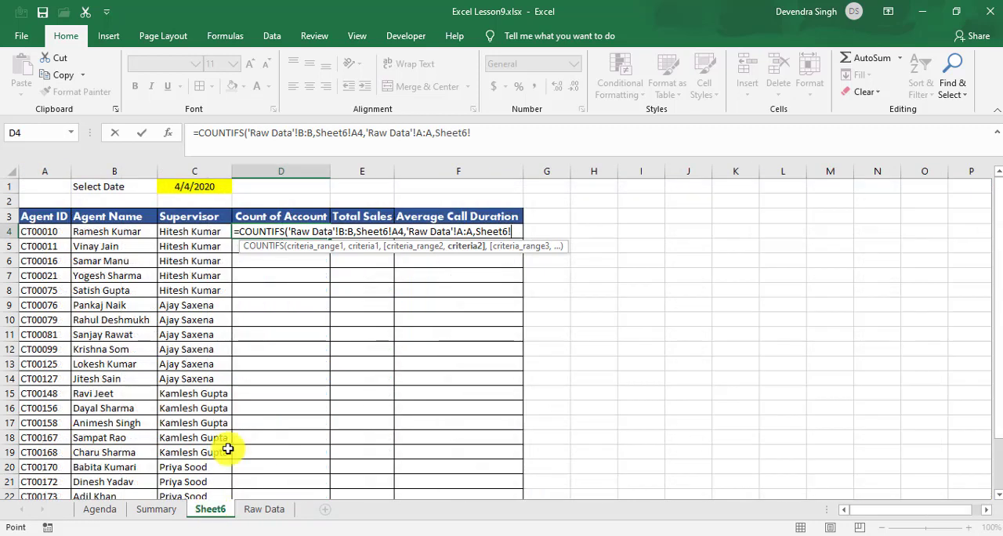
left_click(197, 185)
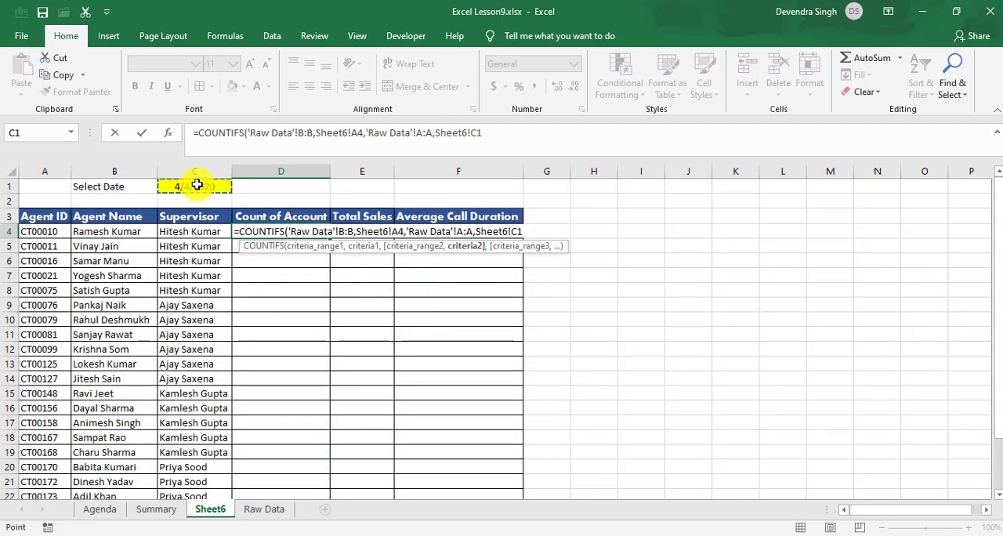
type(")")
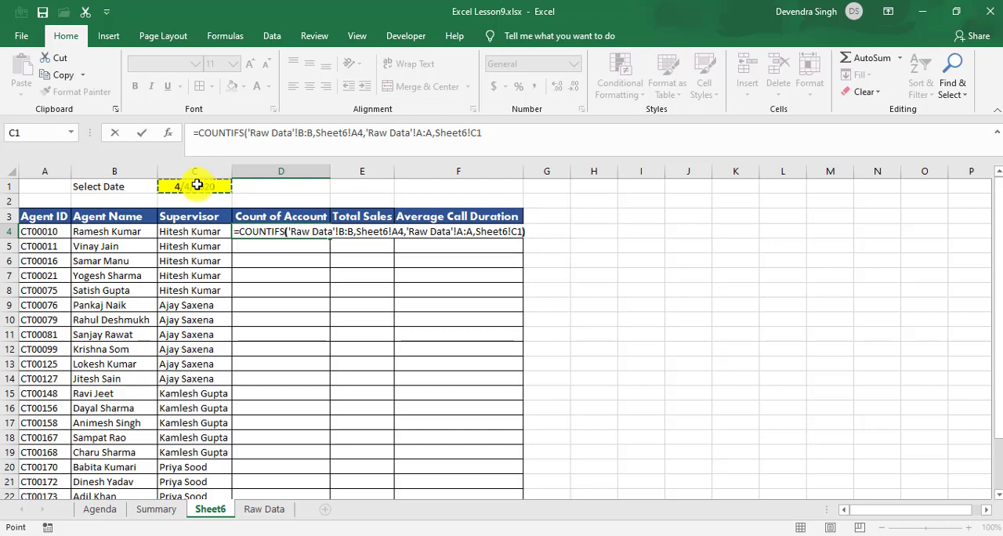
key("Return")
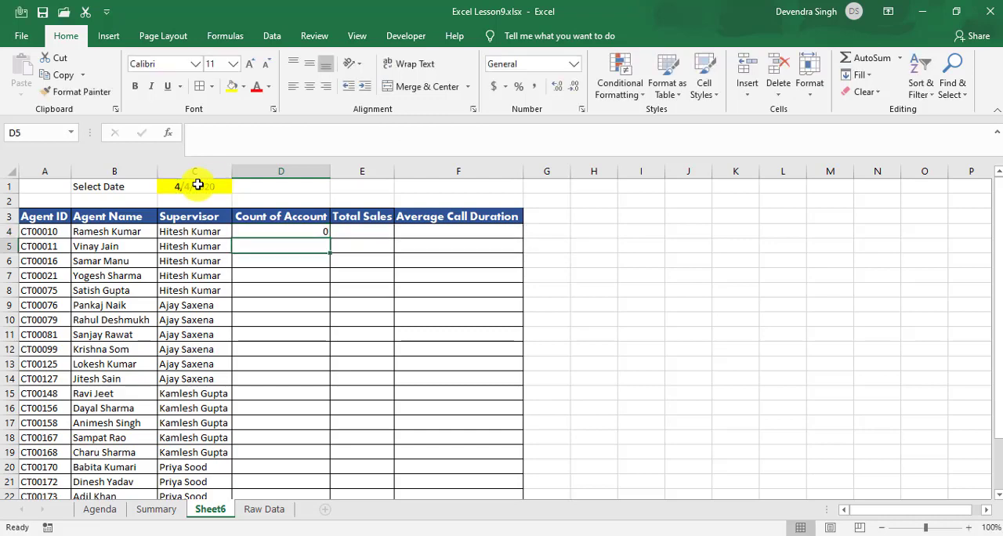
Step: Copy the COUNTIFS formula from D4 down the Count of Account column through D25
left_click(325, 231)
left_click_drag(324, 231, 304, 474)
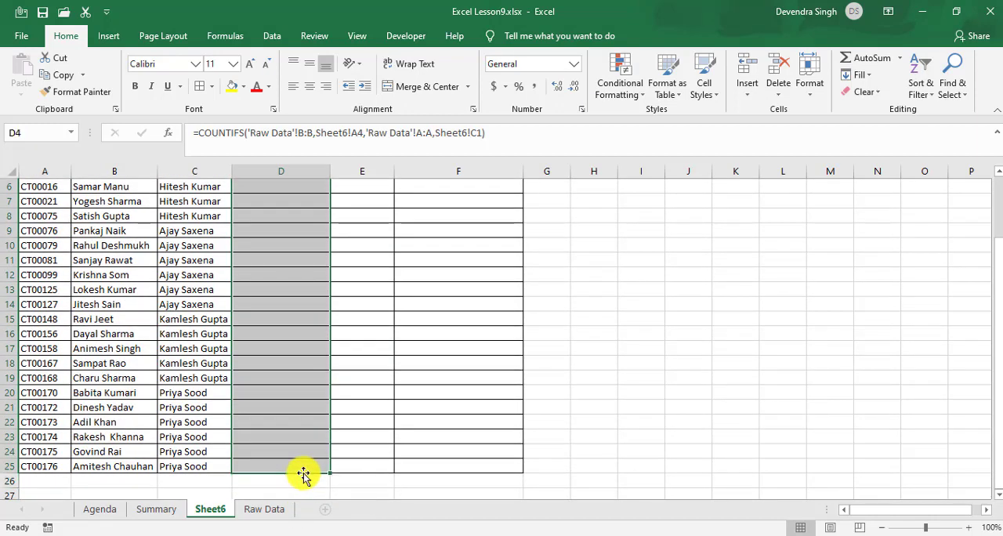
key("Up")
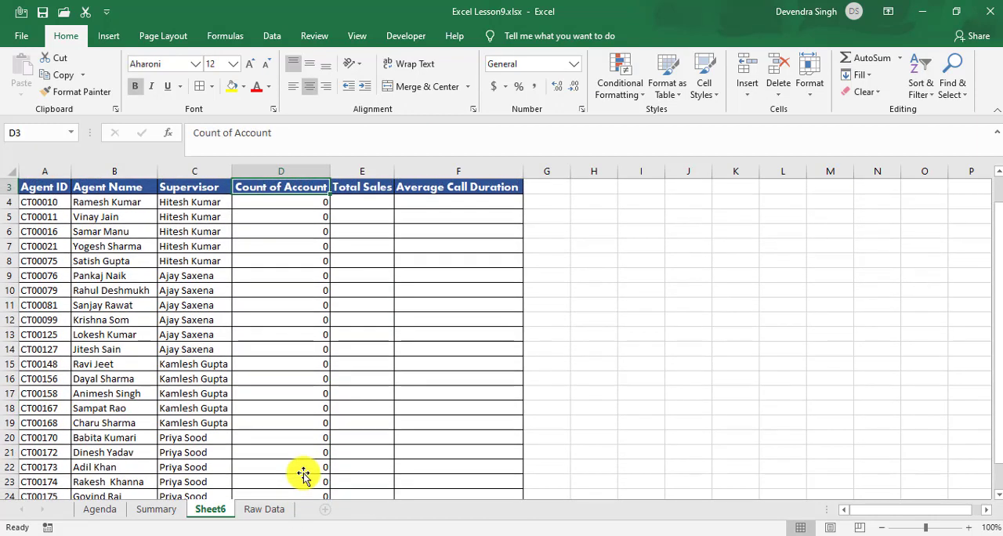
Step: Check the copied COUNTIFS formulas down the Count of Account column and the date in C1
key("Down")
key("Down")
key("Down")
key("Down")
key("Down")
key("Down")
key("Down")
key("Down")
key("Down")
key("Down")
key("Down")
key("Down")
key("Down")
key("Down")
key("Down")
key("Down")
key("Down")
key("Down")
key("Down")
key("Down")
key("Down")
key("Down")
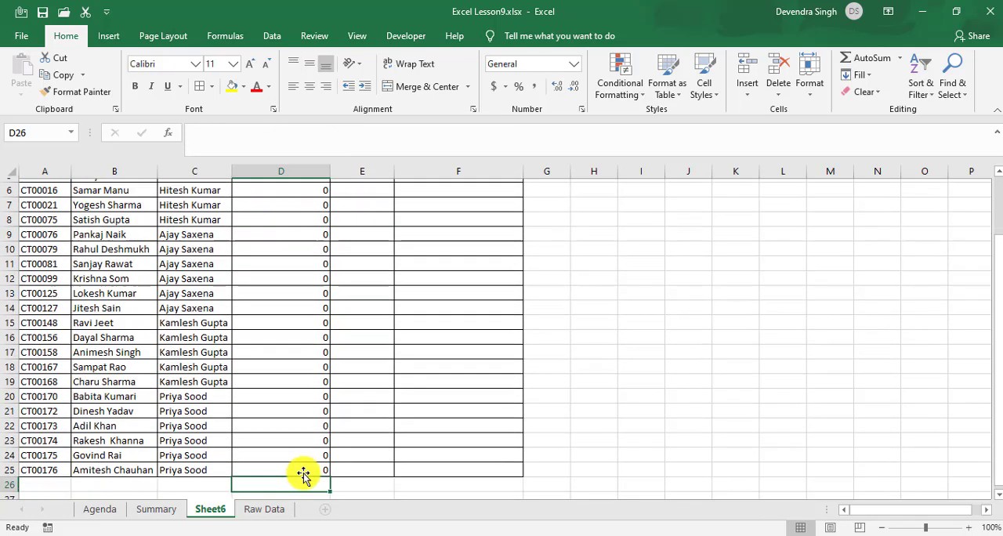
key("ctrl+Up")
key("Down")
key("Down")
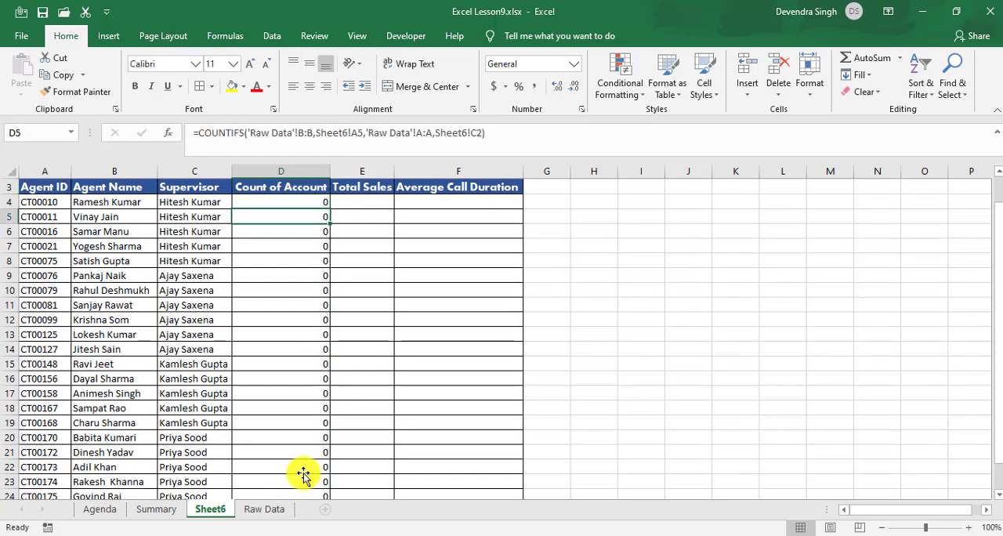
key("Up")
key("Up")
key("Up")
key("Up")
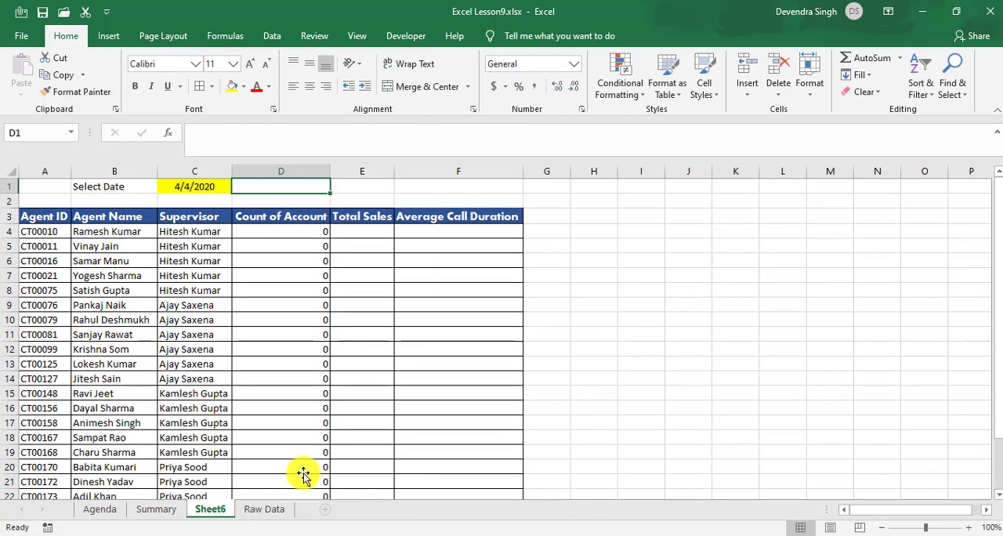
key("Left")
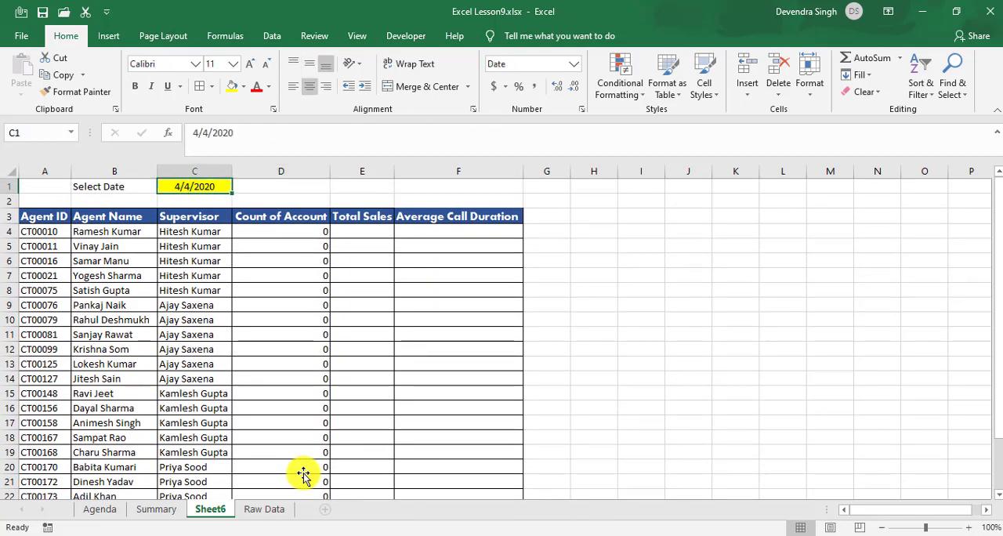
key("Down")
key("Down")
key("Down")
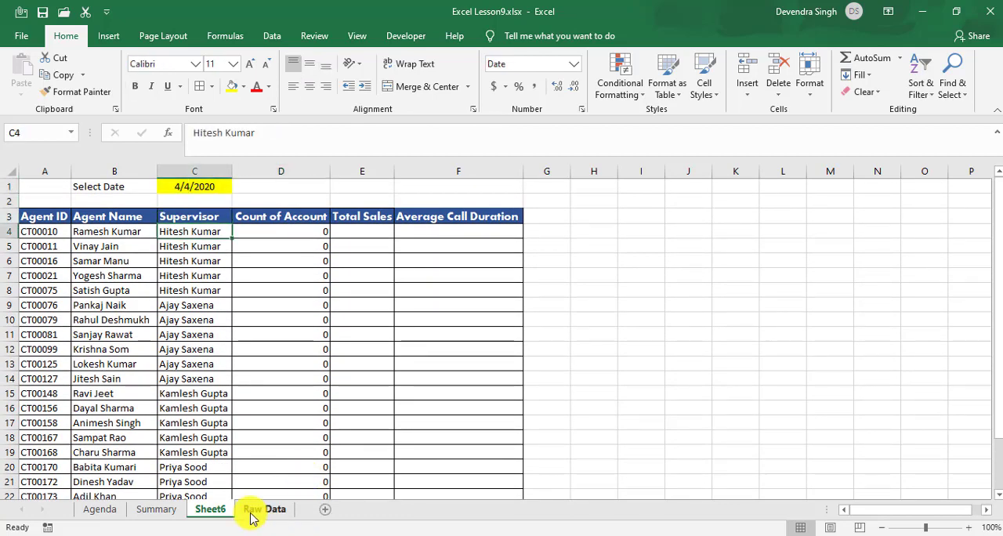
Step: Filter the Agent Name column on the Raw Data sheet to the first agent listed in the Sheet6 table
left_click(250, 518)
left_click(137, 315)
key("ctrl+Up")
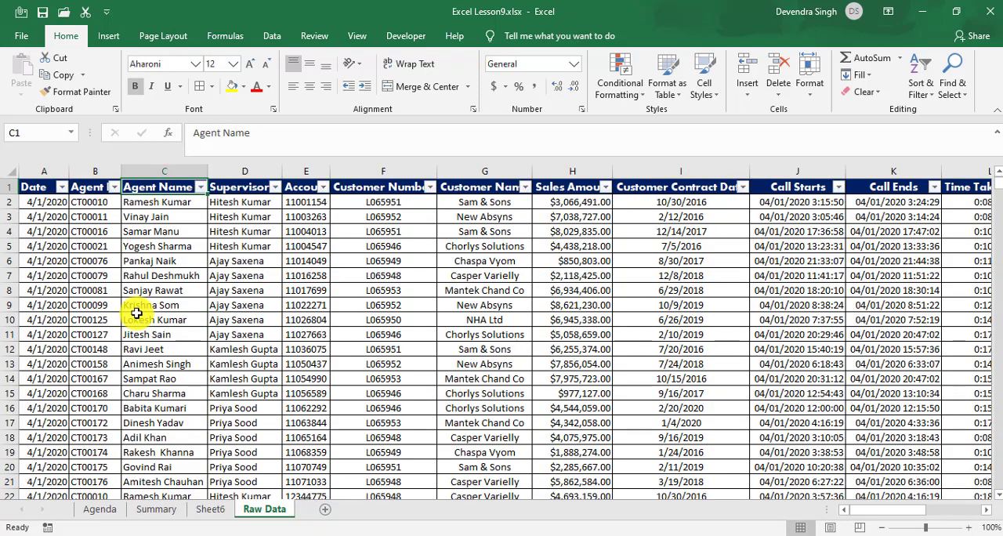
key("Right")
key("Left")
key("alt+Down")
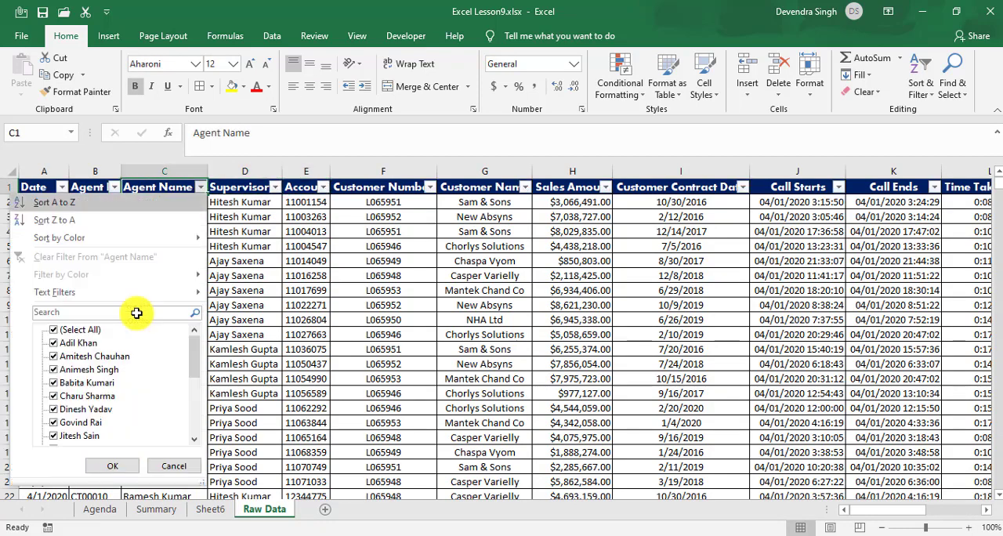
key("Down")
key("Down")
key("Down")
key("Down")
key("Down")
key("space")
key("r")
key("Down")
key("Down")
key("space")
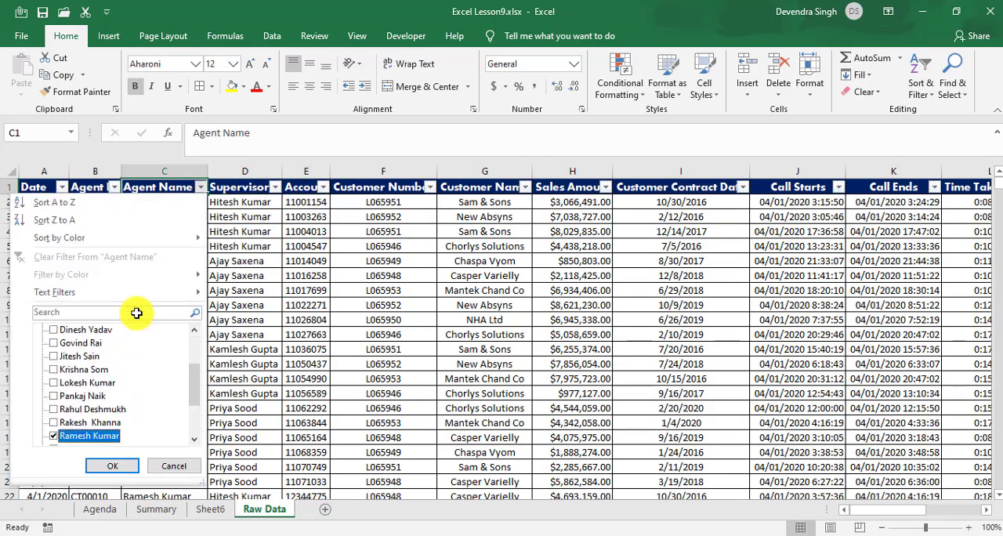
key("Return")
Step: Examine the dates in column A of the agent's filtered rows for entries on 4/4/2020
key("Down")
key("Left")
key("Left")
key("Down")
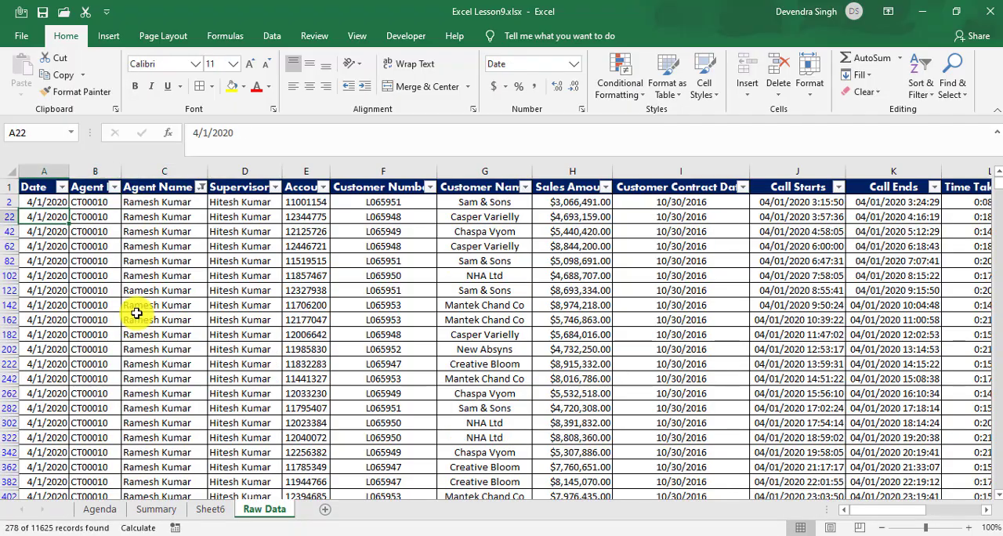
key("Down")
key("Down")
key("Down")
key("Down")
key("Down")
key("Down")
key("Down")
key("Down")
key("Down")
key("Down")
key("Down")
key("Down")
key("Down")
key("Down")
key("Down")
key("Down")
key("Down")
key("Down")
key("Down")
key("Down")
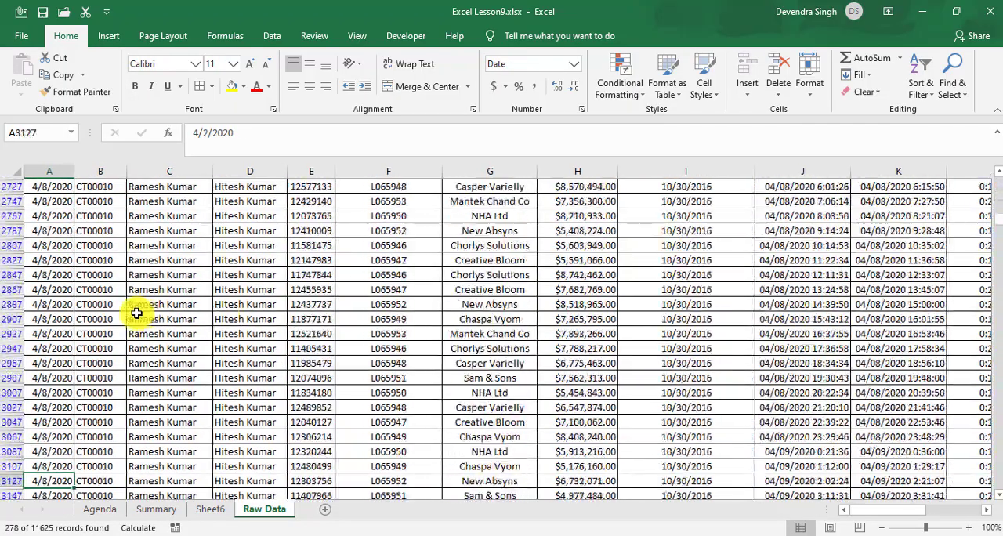
key("ctrl+Up")
key("Down")
key("Down")
key("Down")
key("Down")
key("Down")
key("Down")
key("Down")
key("Down")
key("Down")
key("Down")
key("Down")
key("Down")
key("Down")
key("Down")
key("Down")
key("Down")
key("Down")
key("Down")
key("Down")
key("Down")
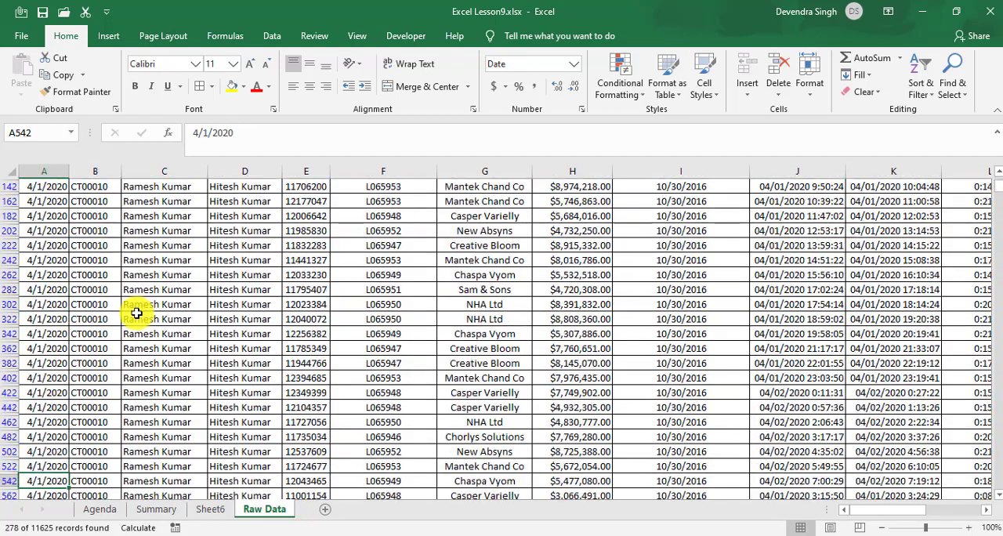
key("Down")
key("Down")
key("Down")
key("Down")
key("Down")
key("Down")
key("Down")
key("Down")
key("Down")
key("Down")
key("Down")
key("Down")
key("Down")
key("Down")
key("Down")
key("Down")
key("Down")
key("Down")
key("Down")
key("ctrl+Up")
Step: Remove the agent filter and put fresh filter controls back on the Raw Data header row
key("ctrl+shift+l")
key("ctrl+shift+l")
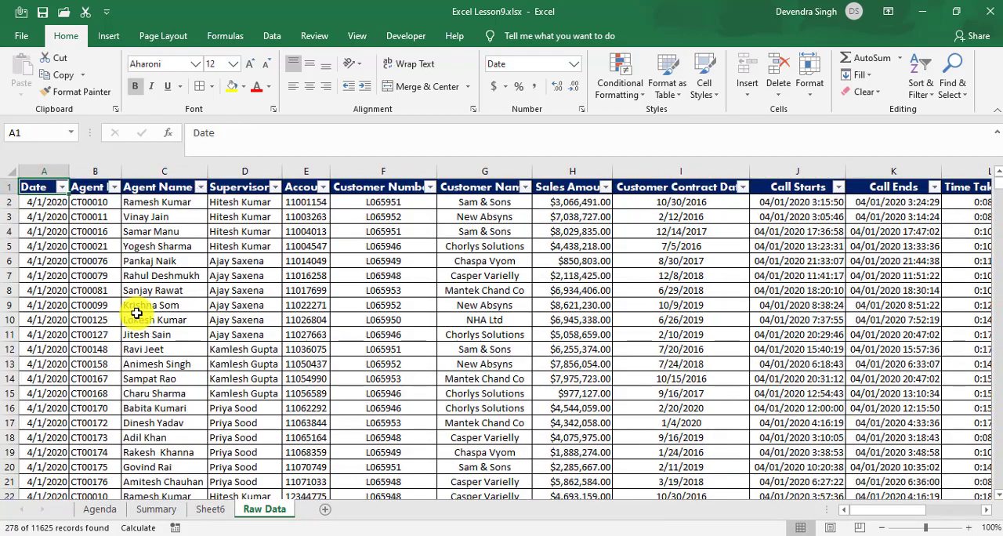
key("ctrl+shift+l")
key("shift+space")
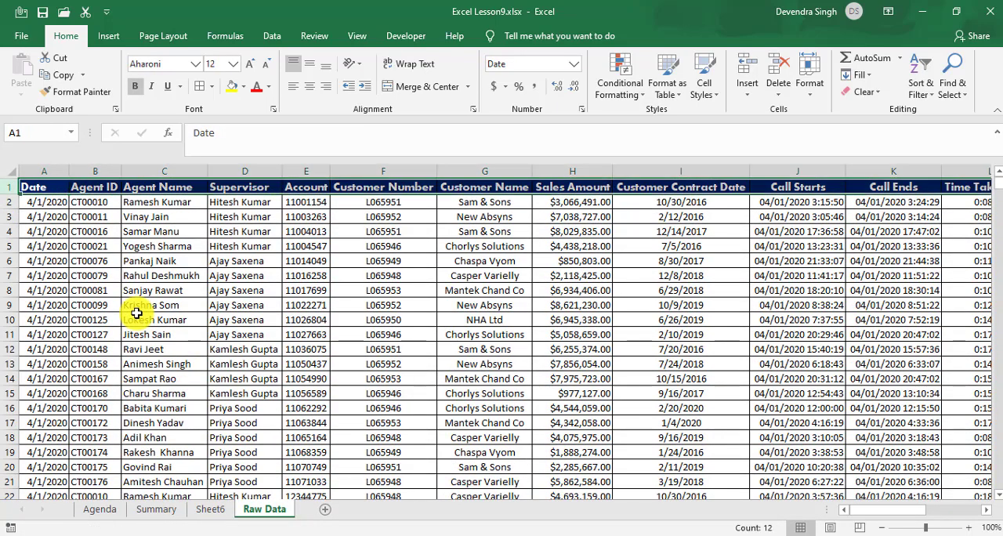
key("ctrl+shift+l")
Step: Filter the Raw Data Date column to April 4, 2020 only
key("Right")
key("Left")
key("alt+Down")
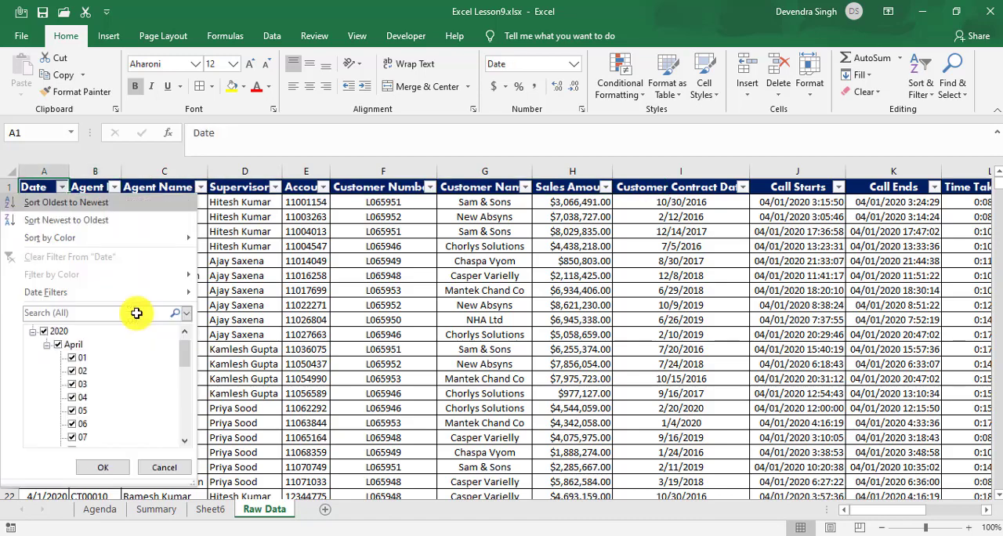
key("Tab")
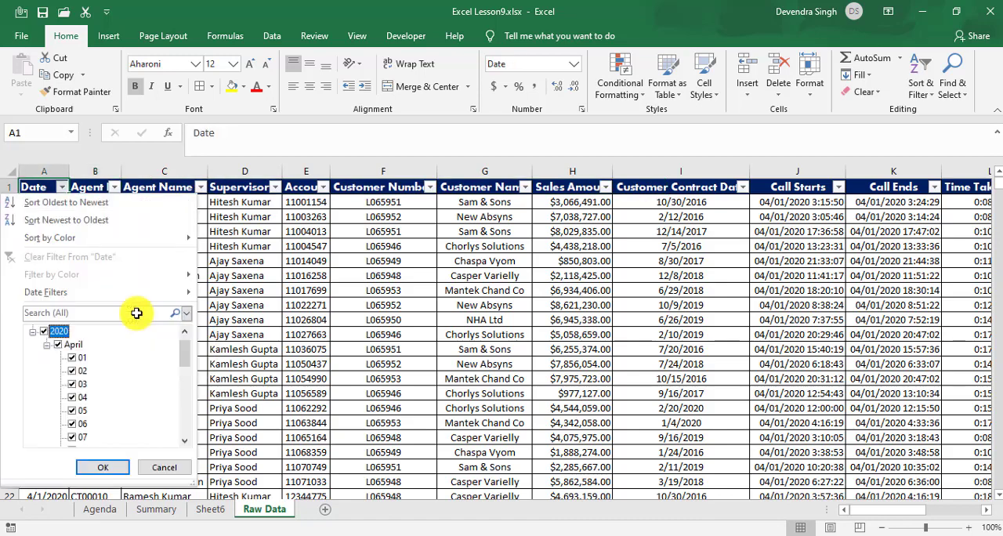
key("space")
key("Down")
key("Down")
key("Down")
key("Down")
key("Down")
key("space")
key("Return")
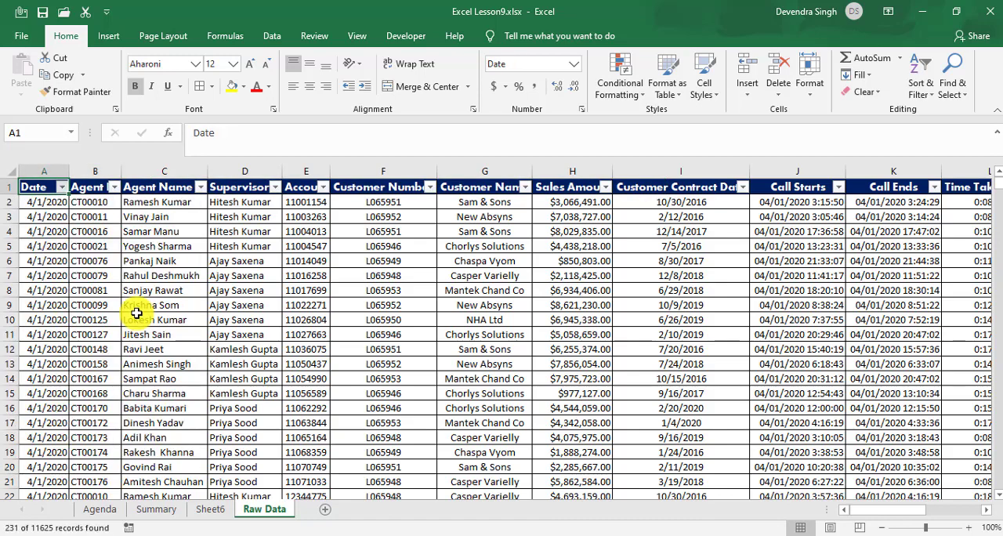
Step: Look over the agent names recorded on the filtered date and clear the date filter
key("Down")
key("Right")
key("Right")
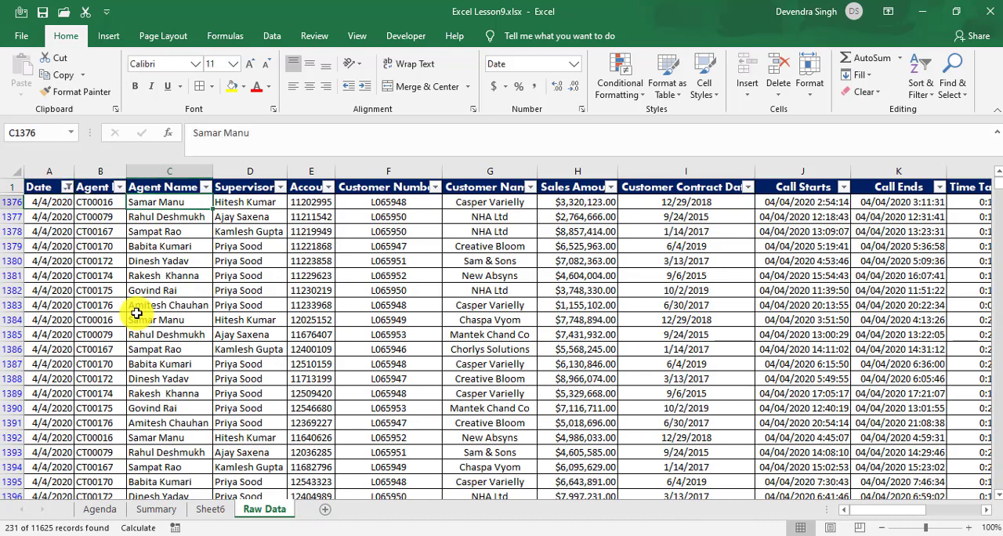
key("ctrl+shift+l")
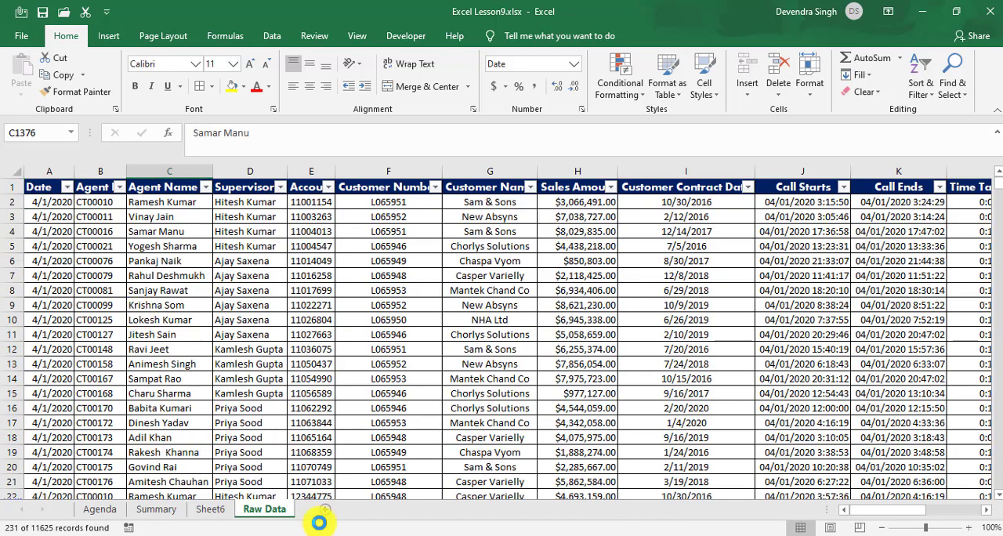
Step: Return to Sheet6 and review the Count of Account formulas in D6 and D4
left_click(210, 512)
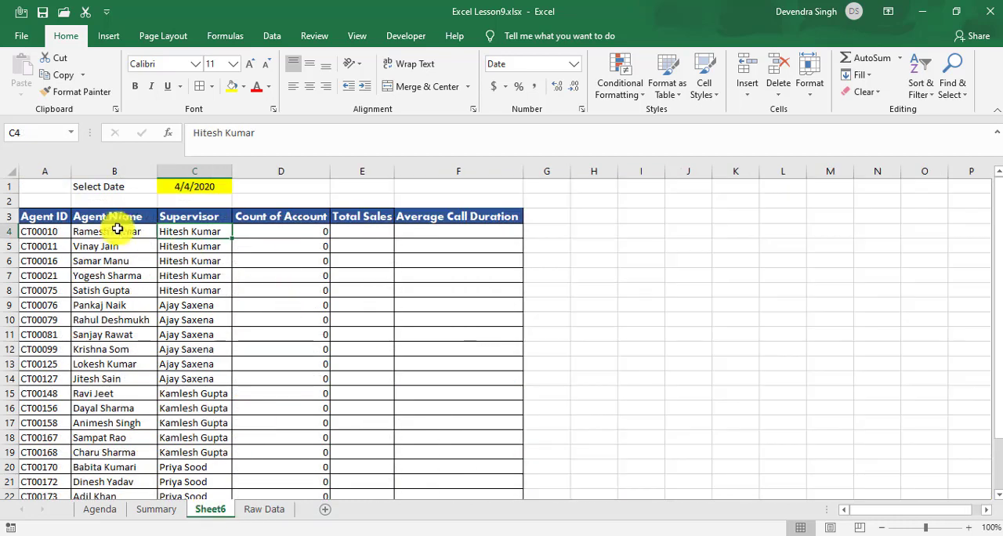
left_click(98, 240)
key("Down")
key("Right")
key("Right")
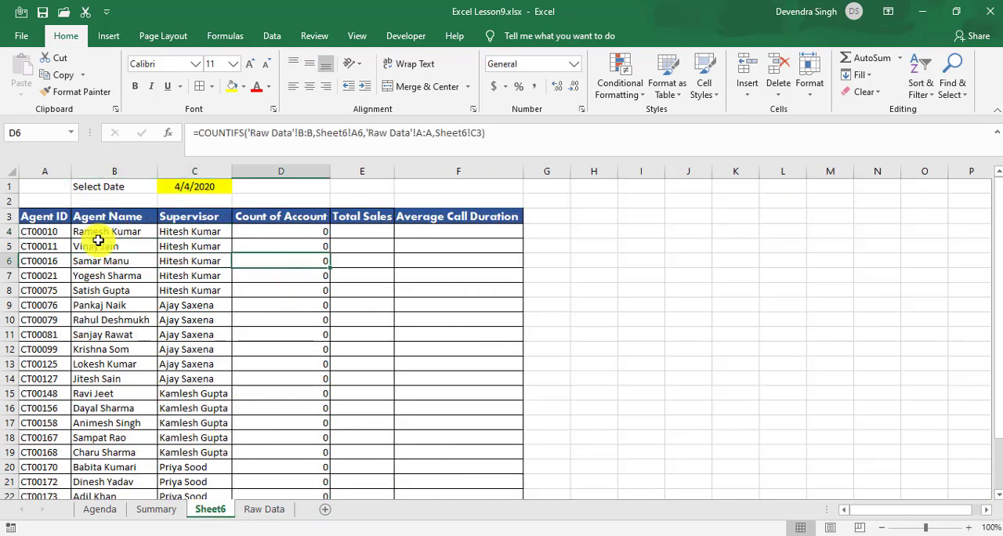
key("Up")
key("Up")
key("Up")
key("Down")
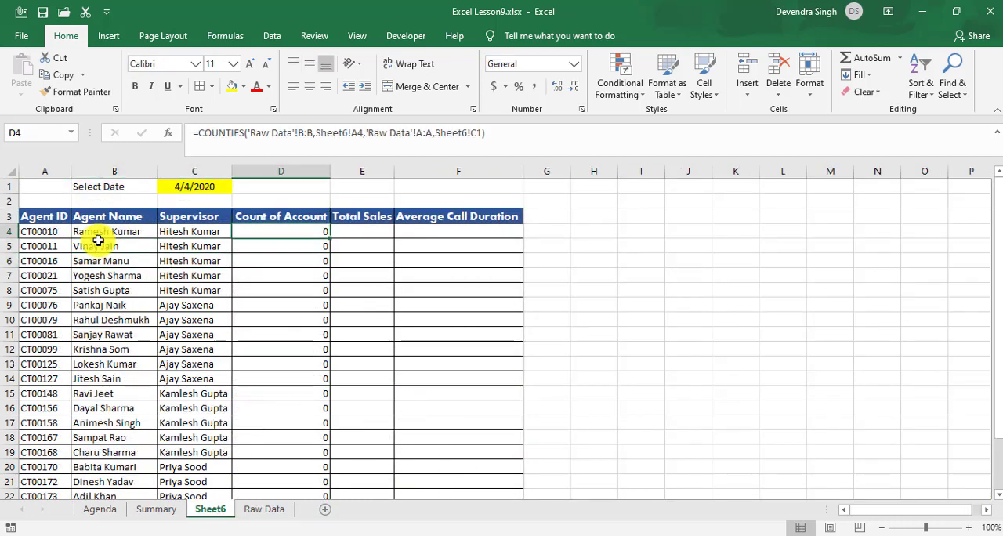
key("Up")
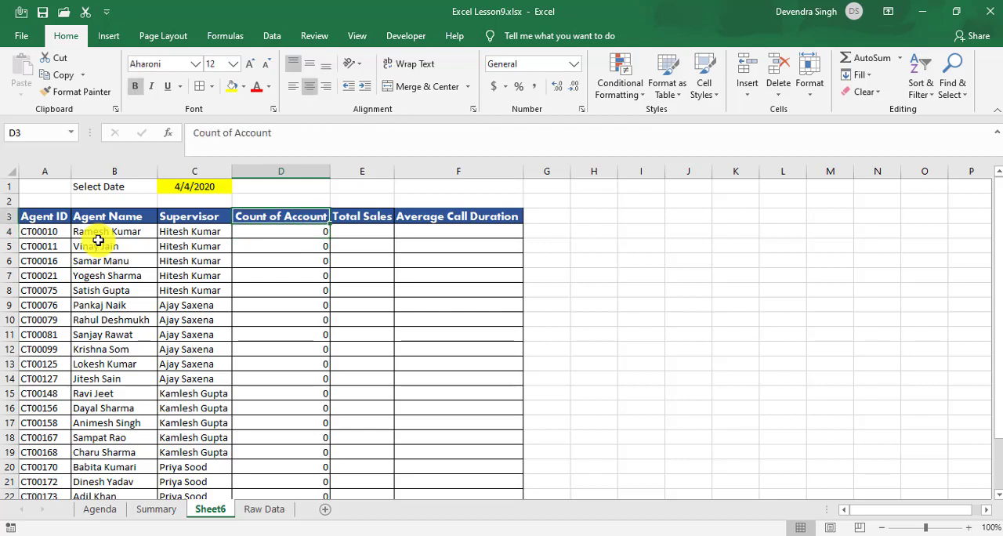
key("Down")
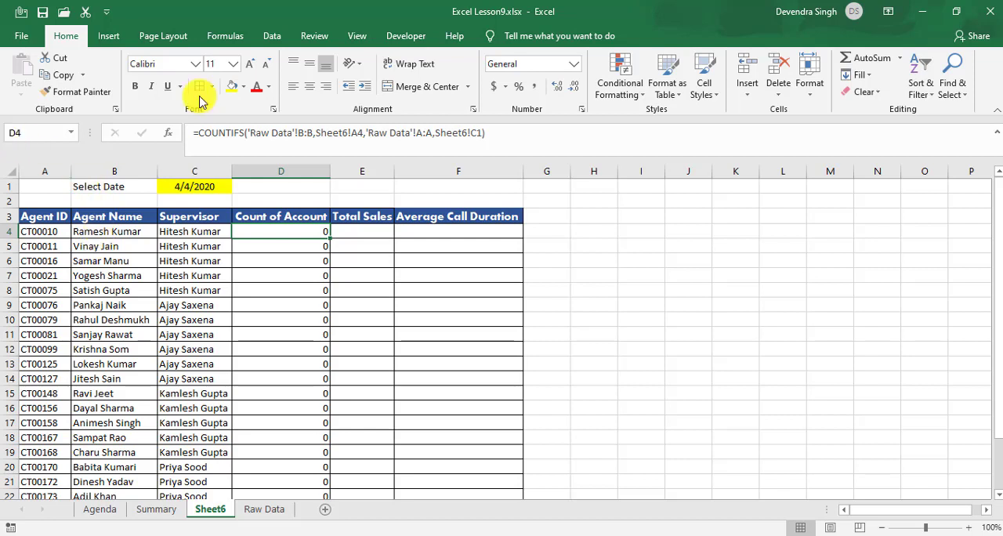
Step: Inspect each criteria range and criterion in the D4 COUNTIFS formula without changing it
left_click(311, 132)
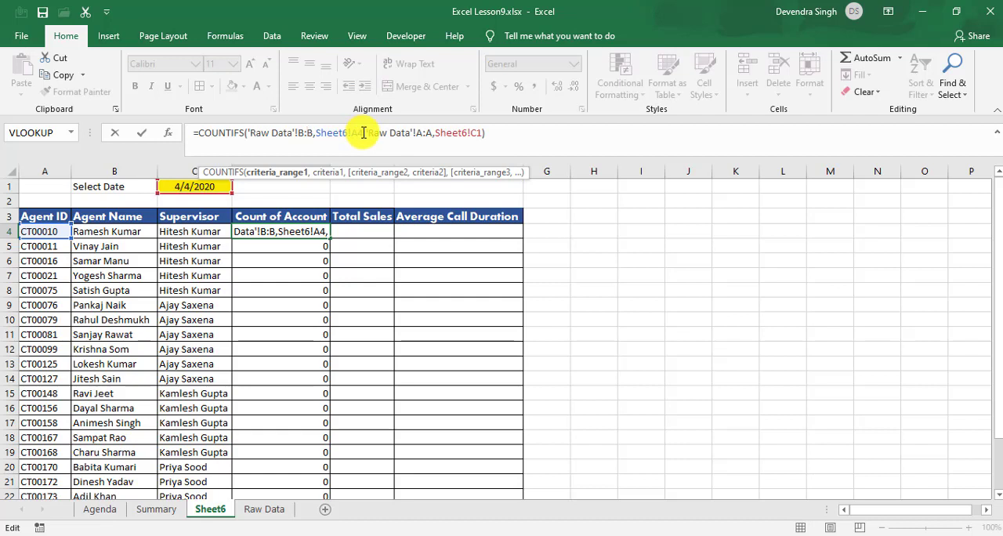
left_click(363, 132)
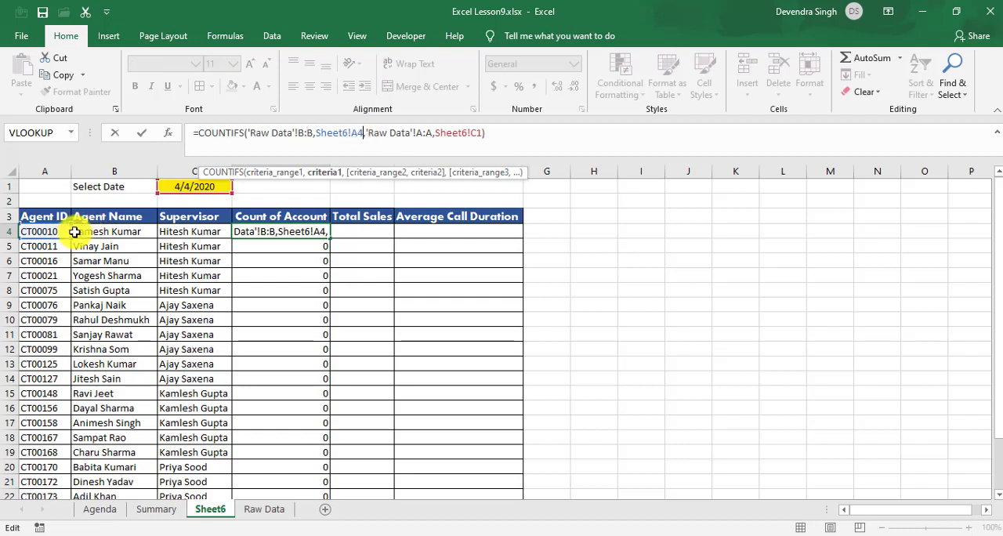
left_click(433, 133)
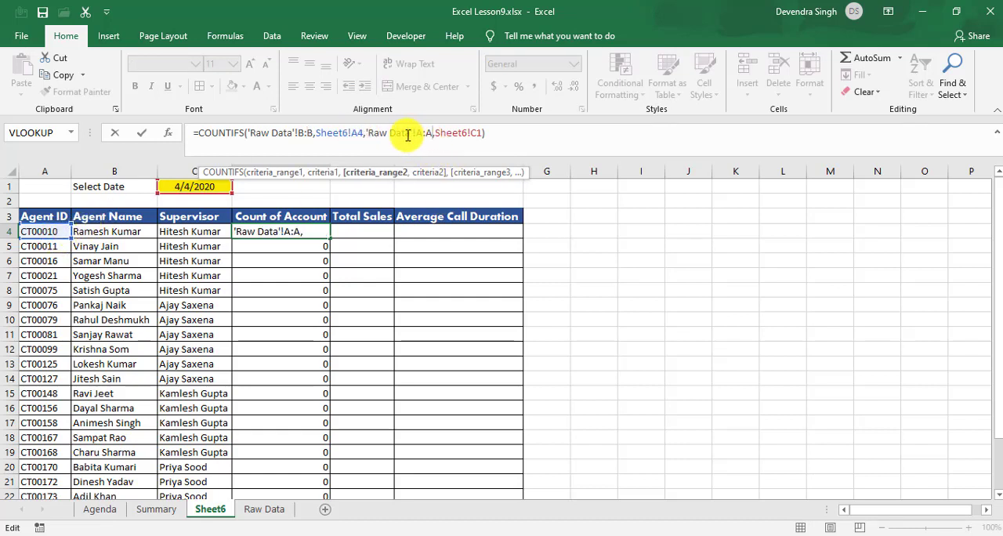
left_click(480, 133)
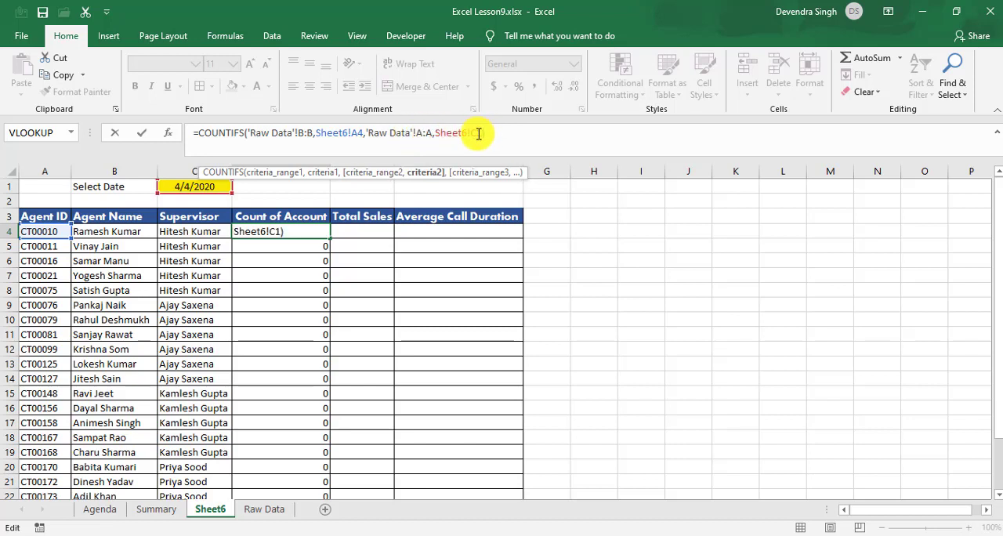
key("Return")
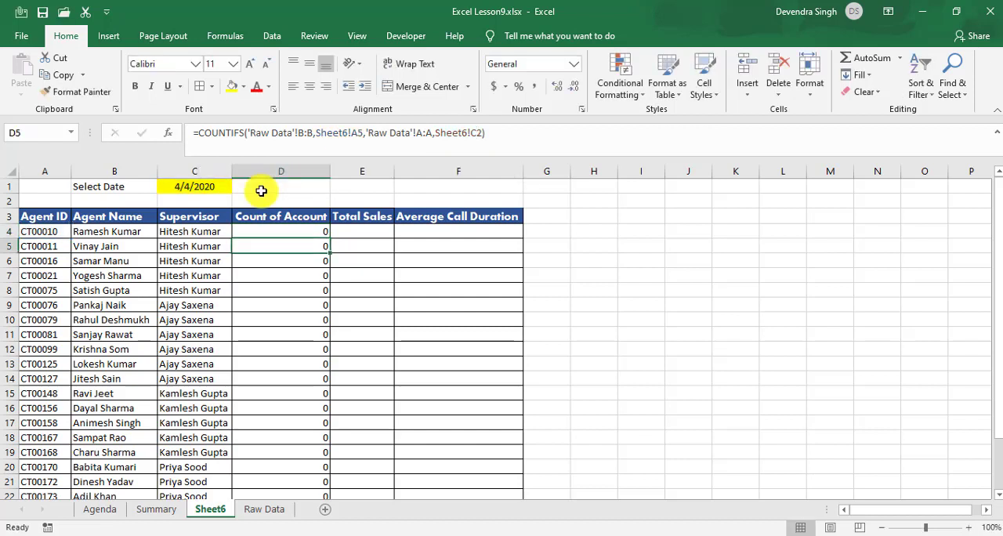
Step: Inspect the date criterion reference in the D5 COUNTIFS formula and compare it with the other formulas in column D
left_click(480, 133)
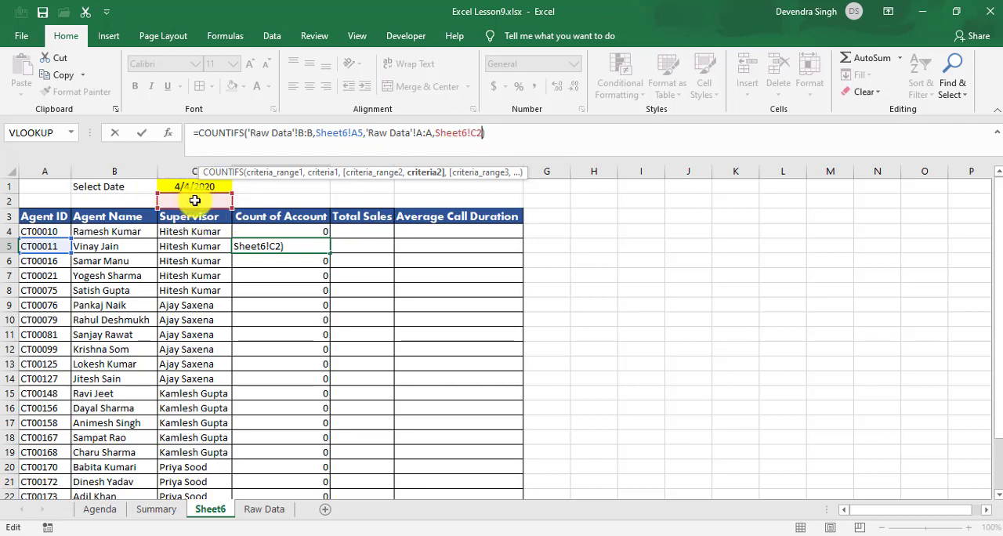
key("Return")
key("Down")
key("Down")
key("Down")
key("Down")
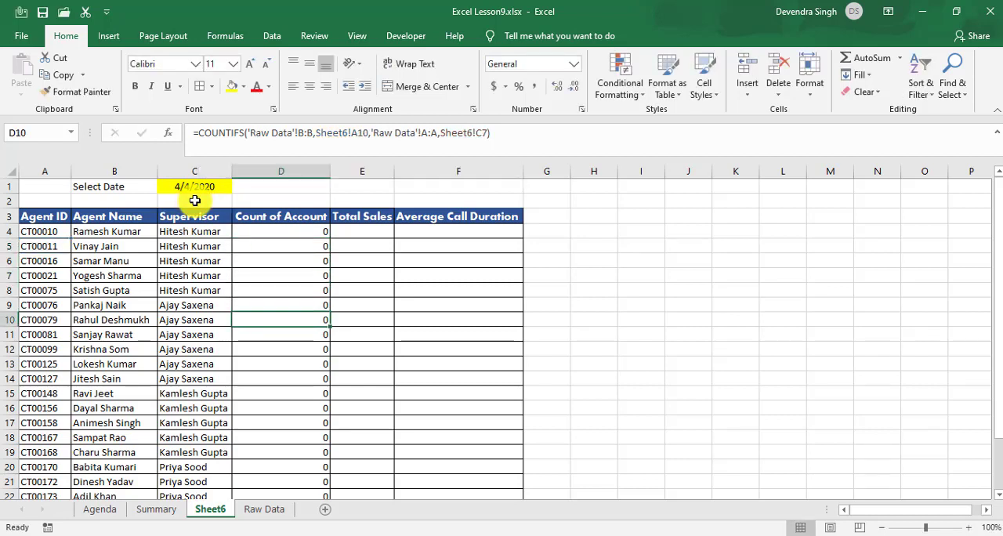
key("Up")
key("Up")
key("Up")
key("Up")
key("Up")
key("Up")
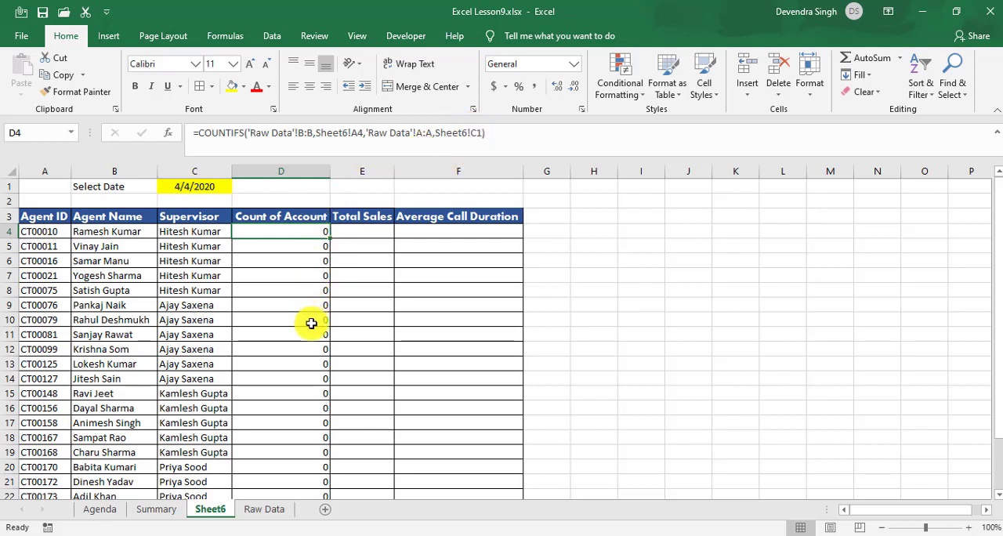
key("Down")
key("Down")
key("Down")
key("Down")
key("Down")
key("Down")
key("Down")
key("Down")
key("Down")
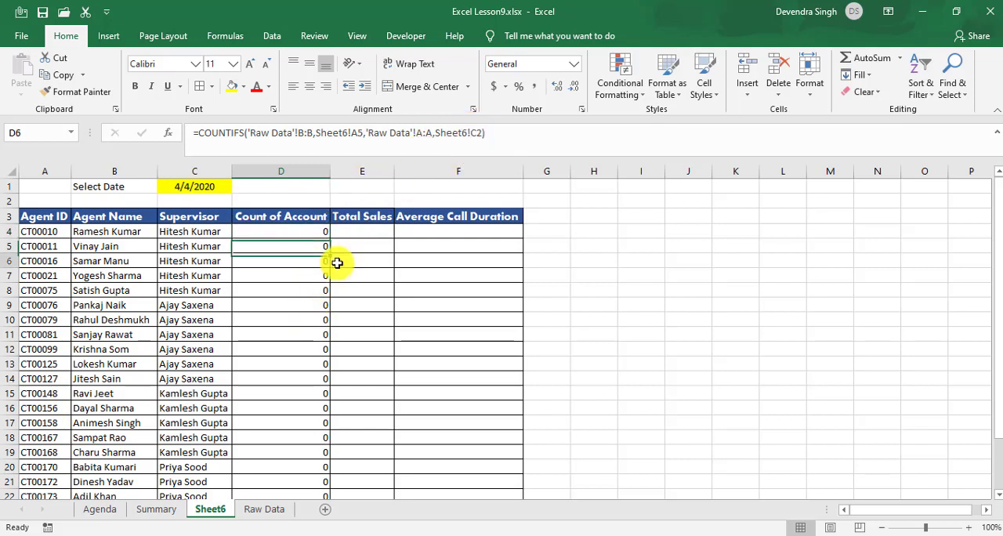
key("Down")
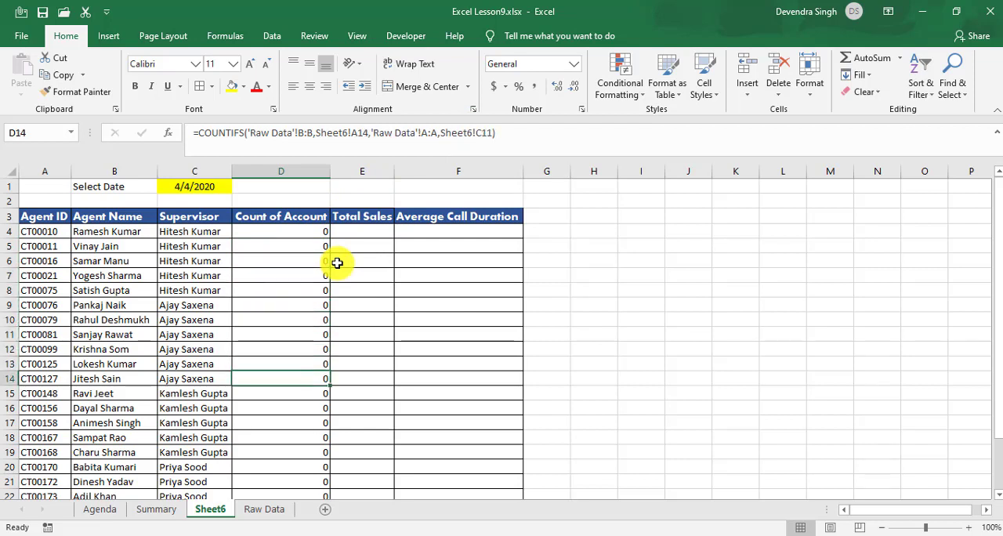
Step: Check the date reference in the D14 formula and lock the date criterion in the D4 COUNTIFS as the absolute reference $C$1
key("F2")
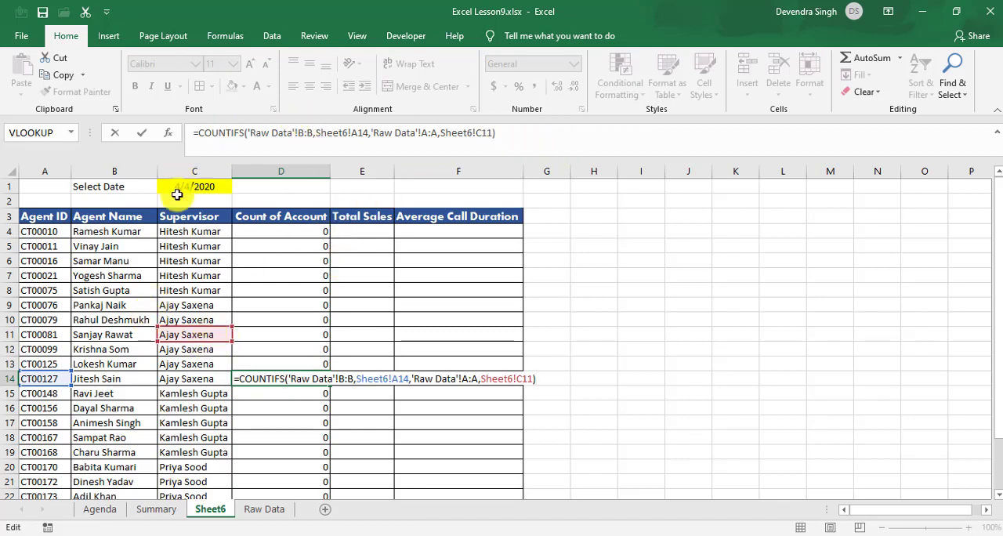
key("Escape")
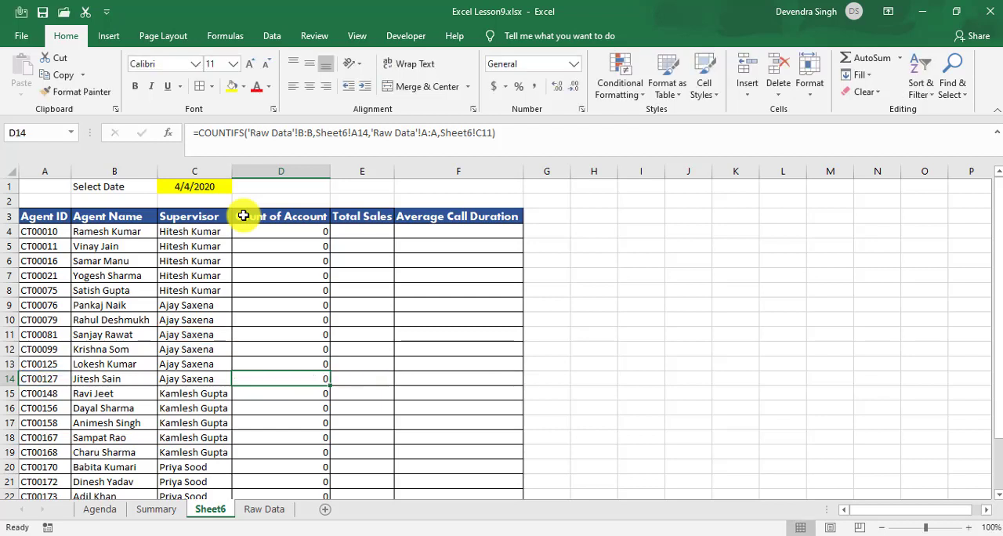
left_click(312, 230)
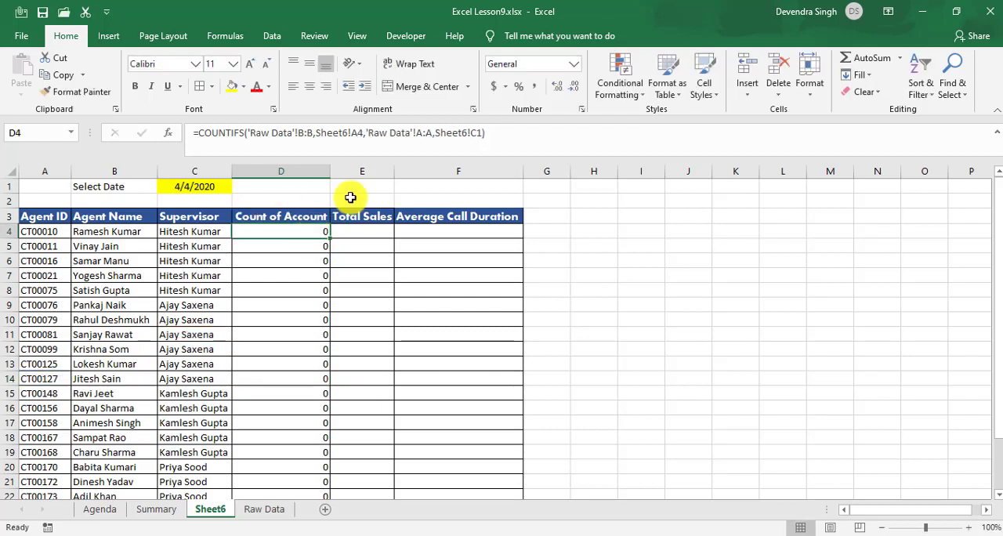
left_click(475, 133)
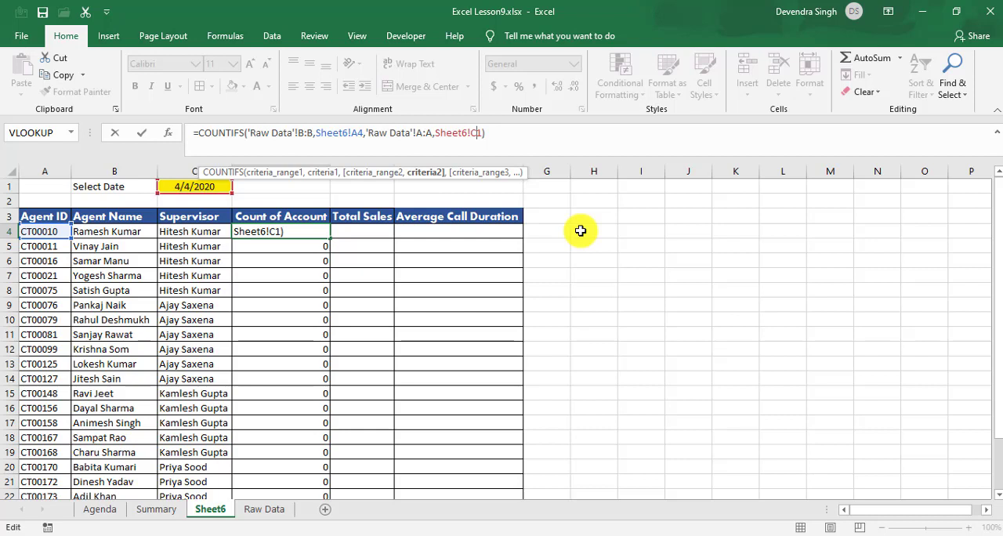
key("F4")
key("F4")
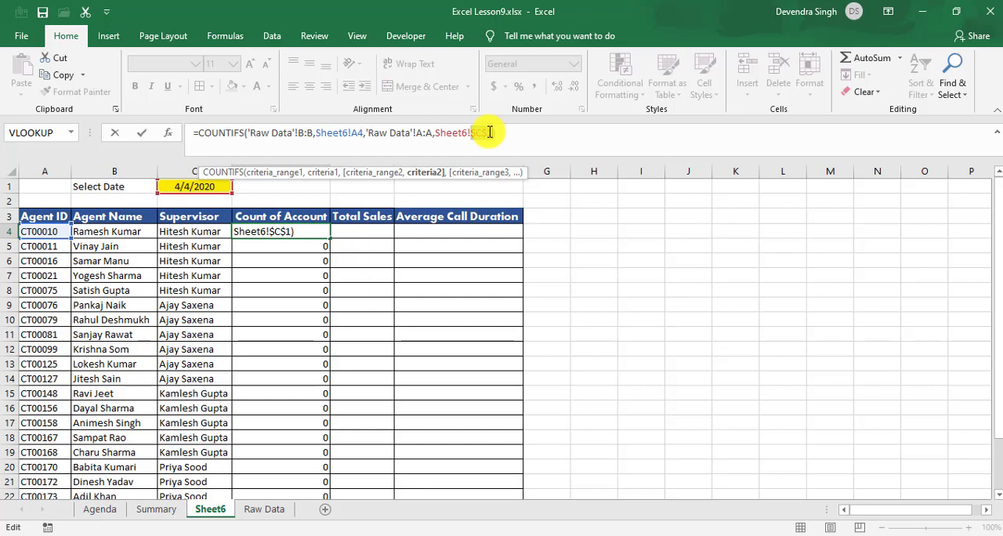
key("Return")
key("Up")
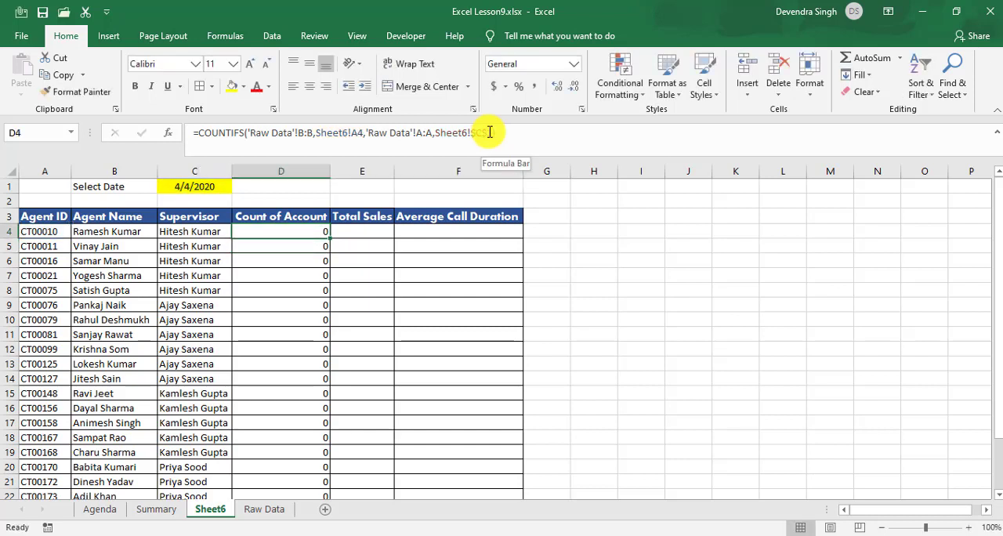
Step: Fill the corrected D4 COUNTIFS formula down the Count of Account column through D25
key("Down")
key("Up")
key("Down")
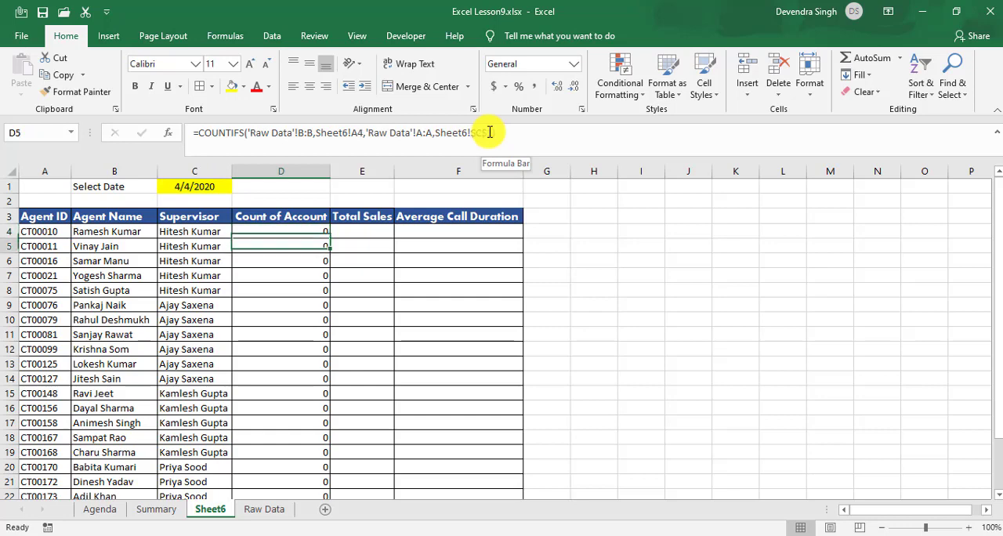
key("Up")
key("ctrl+shift+Down")
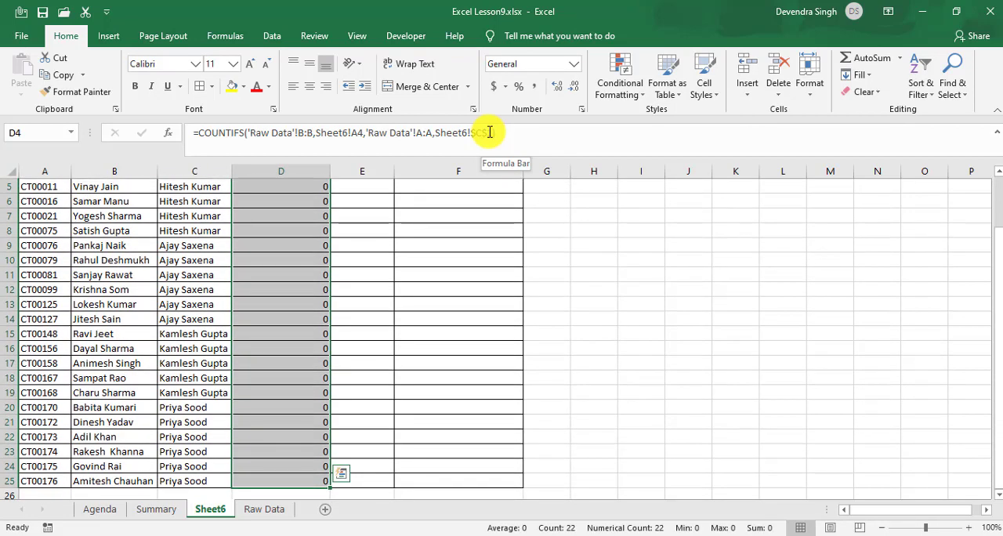
key("ctrl+d")
key("Up")
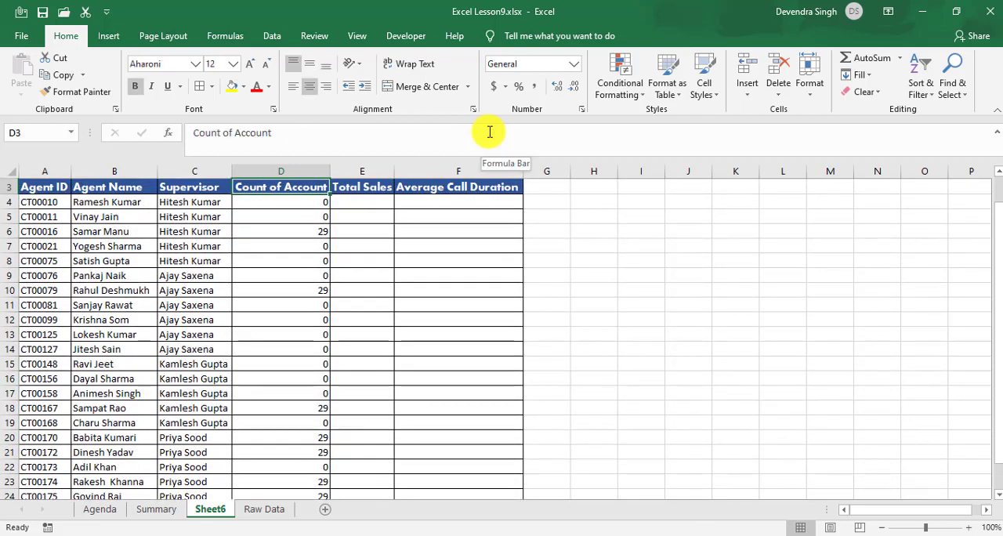
Step: Review the recalculated Count of Account values for the first agents in rows 4 to 6
key("Down")
key("Down")
key("Down")
key("Up")
key("Up")
key("Up")
key("Left")
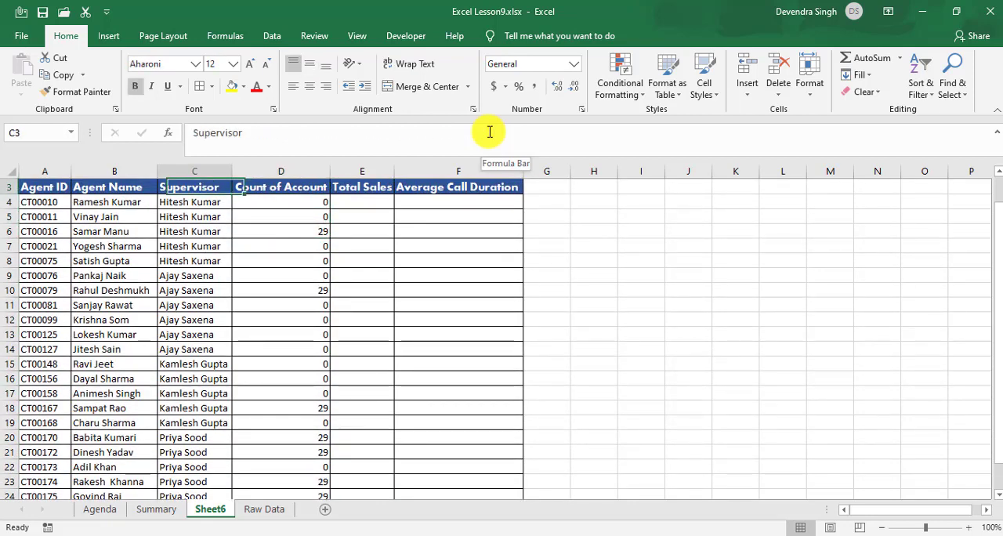
key("Left")
key("Down")
key("Right")
key("Right")
key("Right")
key("Left")
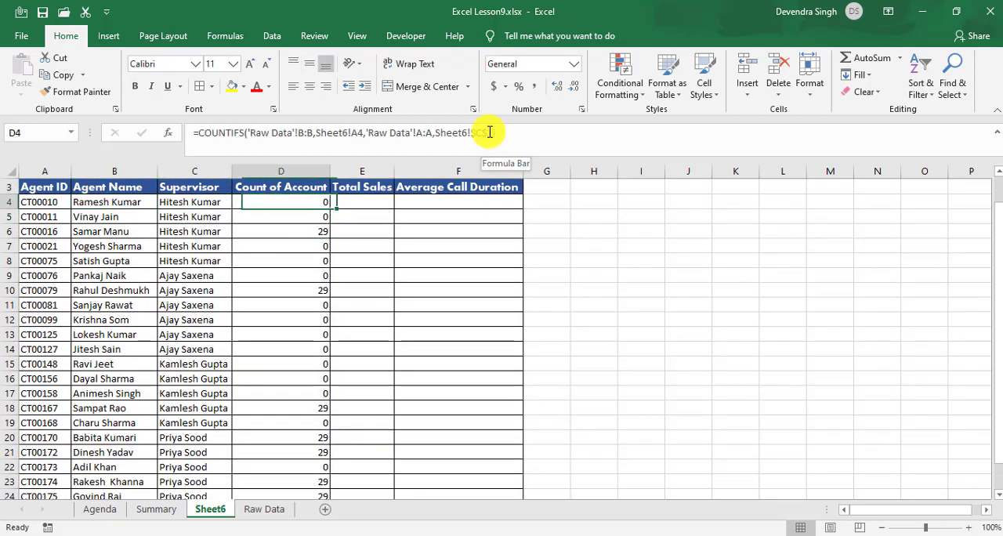
key("Down")
key("Down")
key("Left")
key("Left")
key("Left")
key("Up")
key("Up")
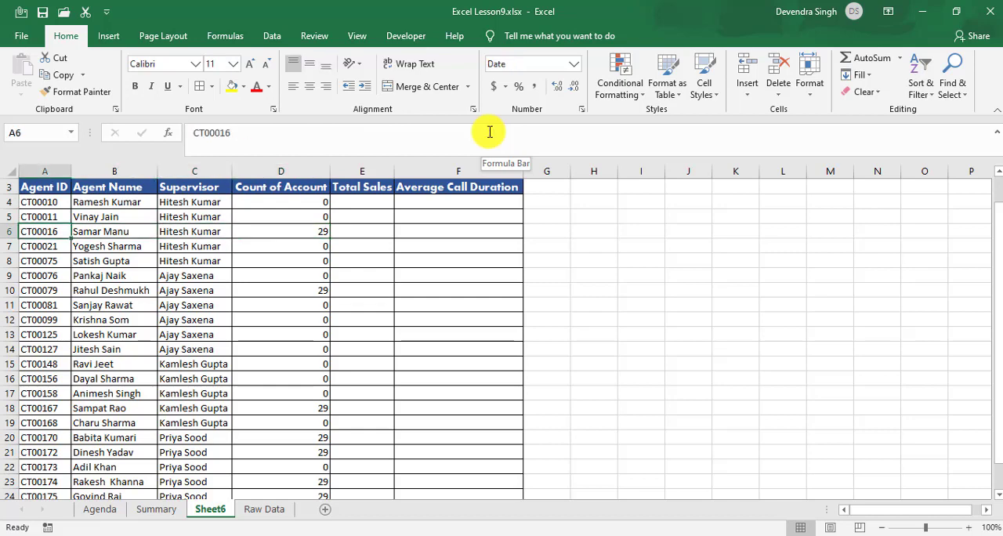
Step: Compare the D6 count with the date in C1 and look through the counts down to the last agent
key("ctrl+Home")
key("Down")
key("Down")
key("Down")
key("Down")
key("Down")
key("Right")
key("Right")
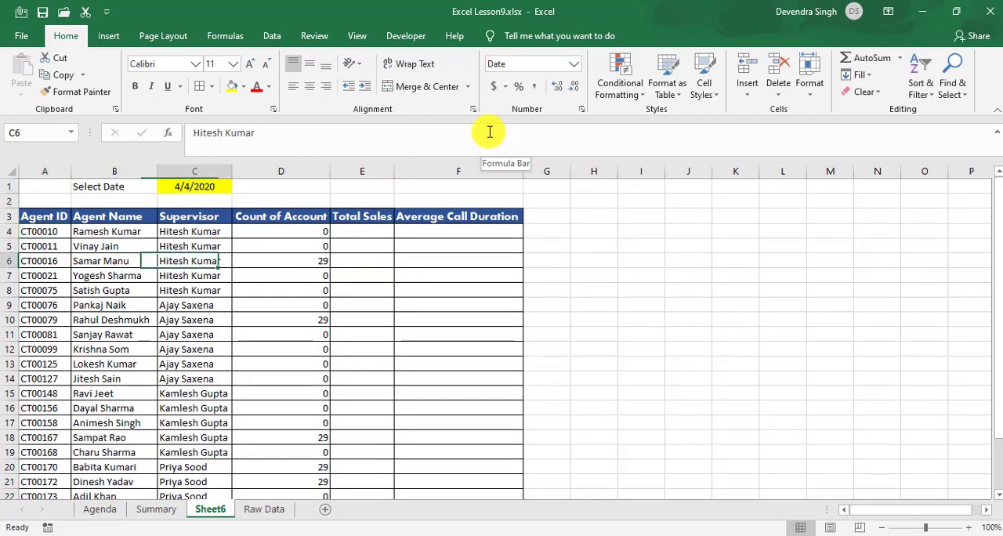
key("Right")
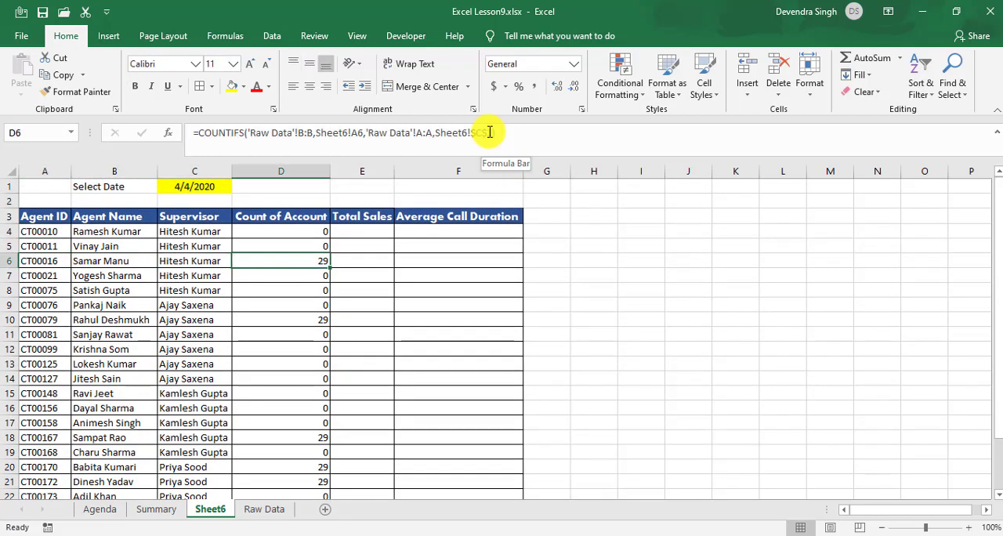
key("Down")
key("Down")
key("Down")
key("Down")
key("Down")
key("Down")
key("Down")
key("Down")
key("Down")
key("Down")
key("Down")
key("Down")
key("Down")
key("Down")
key("Down")
key("Down")
key("Down")
key("Down")
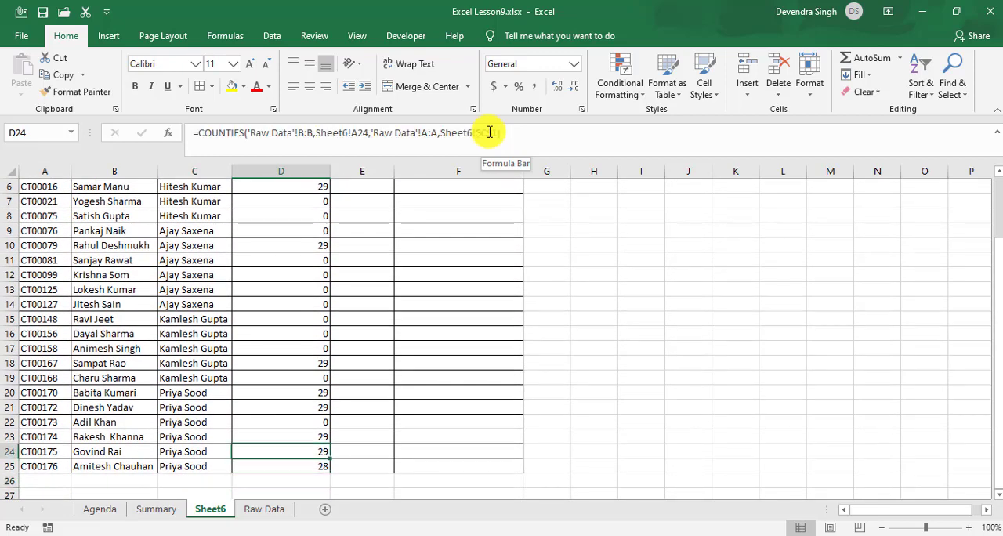
key("Up")
key("Up")
key("Up")
key("Up")
key("Up")
key("Up")
key("Up")
key("Up")
key("Up")
key("Up")
key("Up")
key("Up")
key("Up")
key("Up")
key("Up")
key("Up")
key("Up")
key("Up")
key("Up")
key("Up")
key("Down")
key("Down")
key("Down")
key("Down")
key("Down")
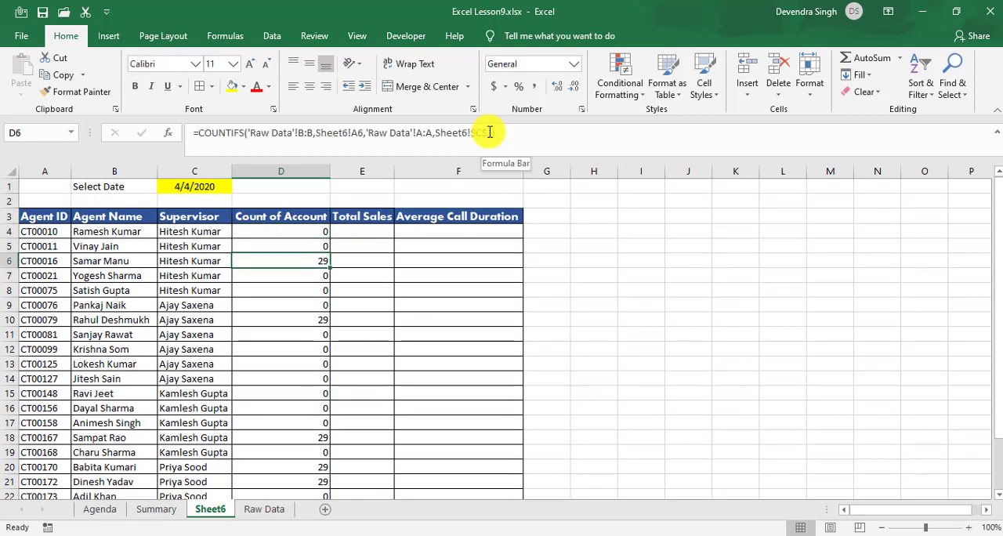
Step: Examine the counts and formulas from row 6 to row 15 and find an agent in row 10 to verify
key("Left")
key("Left")
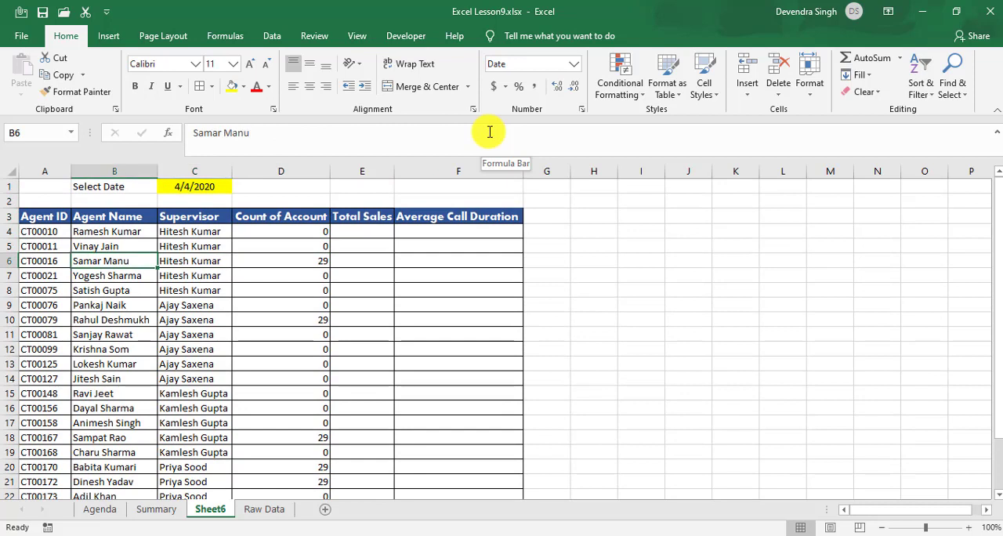
key("Right")
key("Right")
key("Right")
key("Left")
key("Down")
key("Down")
key("Down")
key("Down")
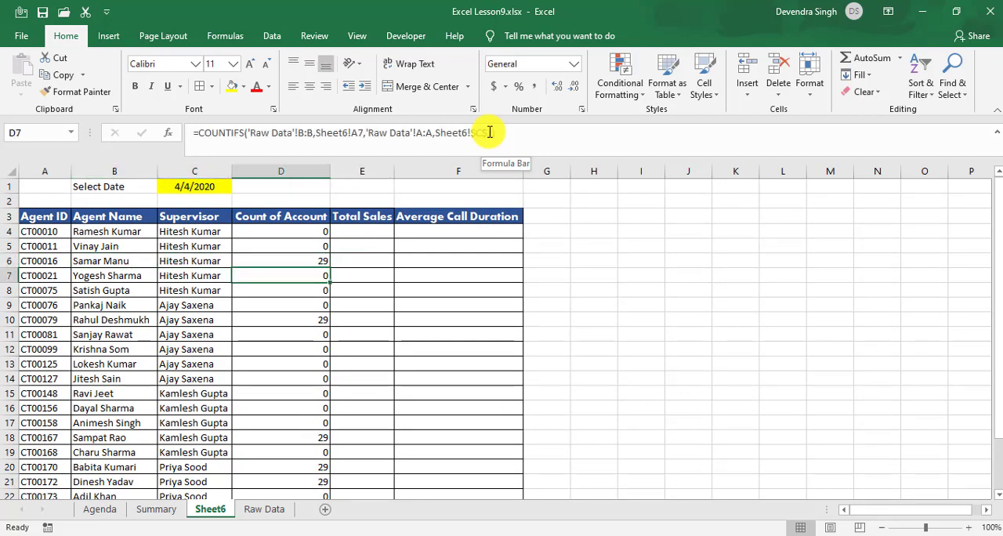
key("Down")
key("Down")
key("Down")
key("Down")
key("Down")
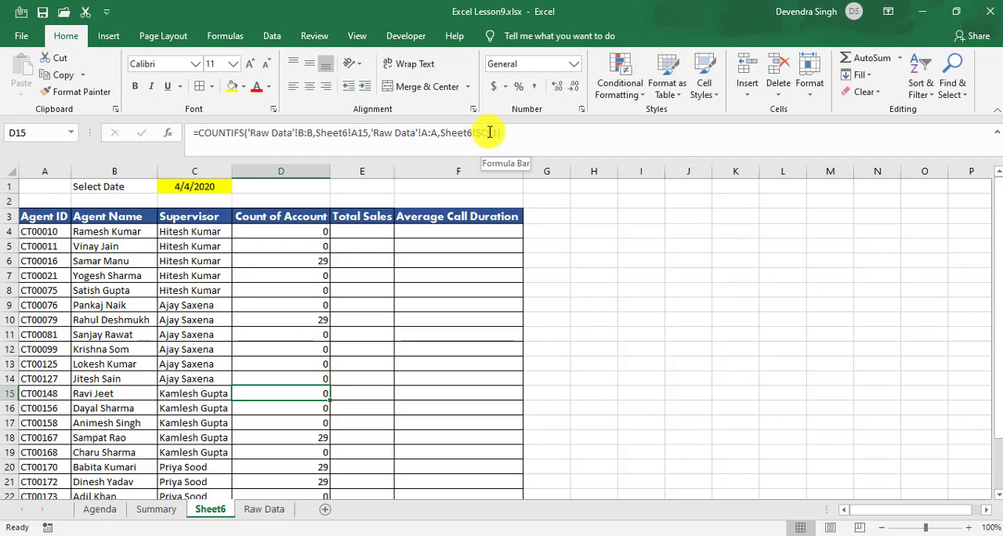
key("Left")
key("Up")
key("Up")
key("Up")
key("Up")
key("Up")
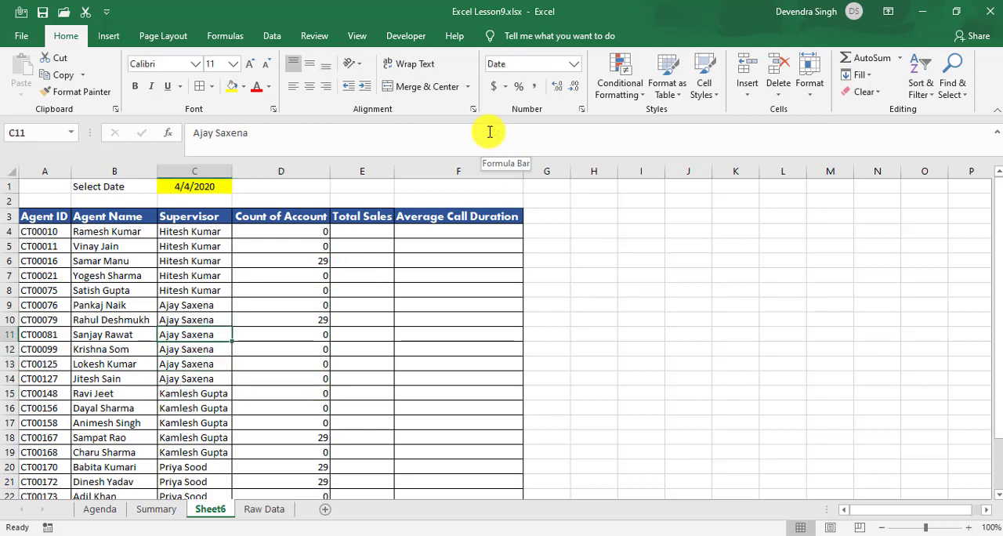
key("Left")
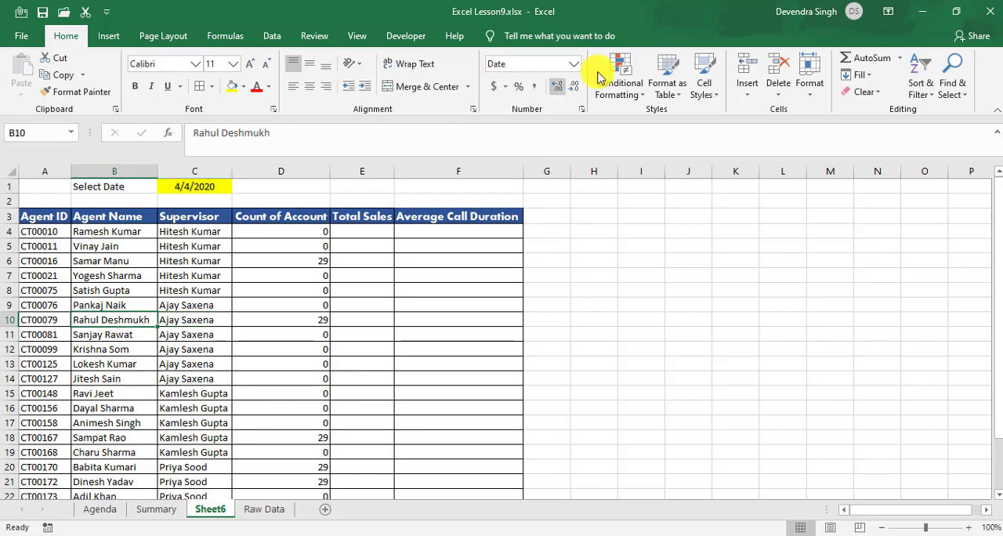
Step: Go to the Raw Data sheet and turn on filters for its header row
left_click(278, 511)
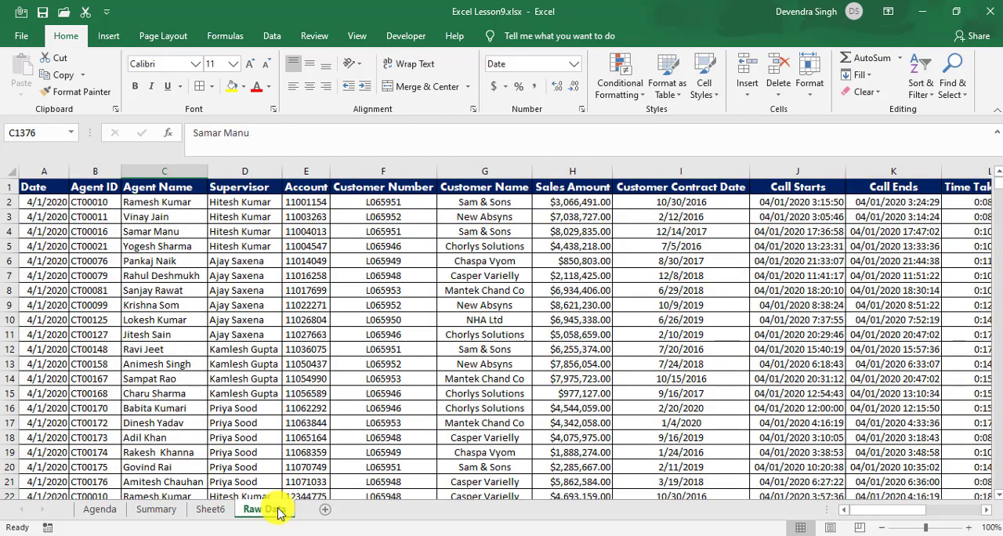
key("ctrl+Up")
key("Right")
key("Left")
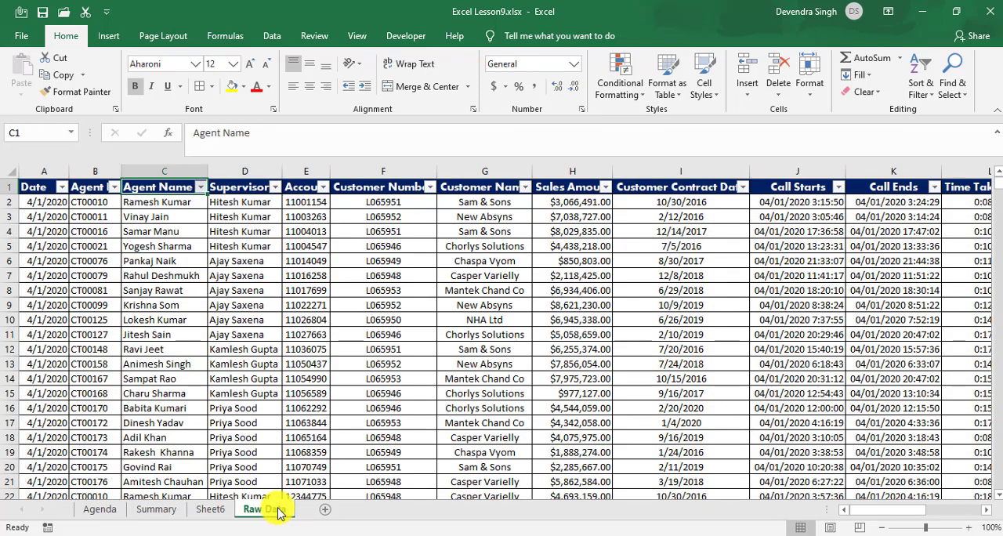
Step: Filter the Agent Name column to show only the agent listed in row 10 of Sheet6
key("alt+Down")
key("Down")
key("Down")
key("Down")
key("Down")
key("Down")
key("space")
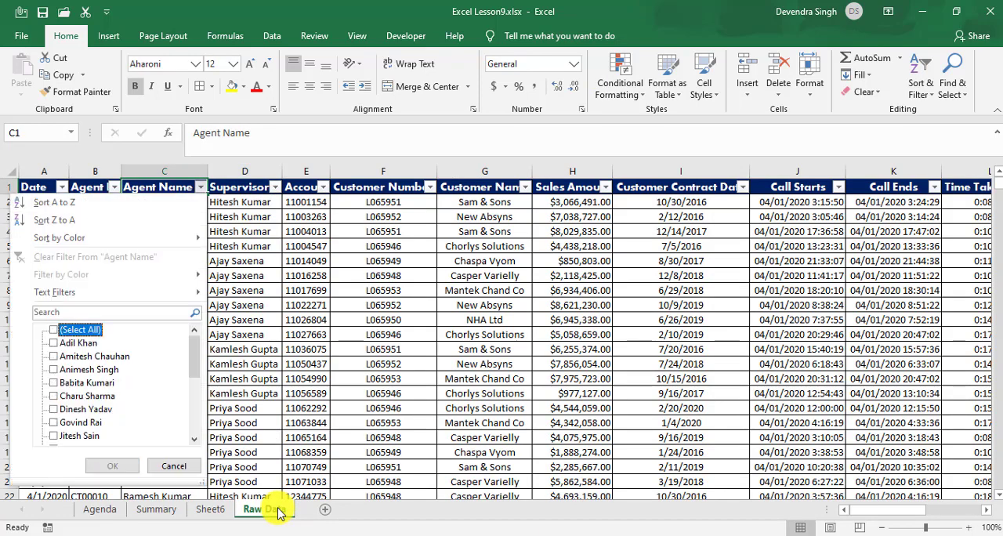
key("Down")
key("Down")
key("Down")
key("Down")
key("Down")
key("Down")
key("Down")
key("Down")
key("Down")
key("Down")
key("Down")
key("Down")
key("space")
key("Return")
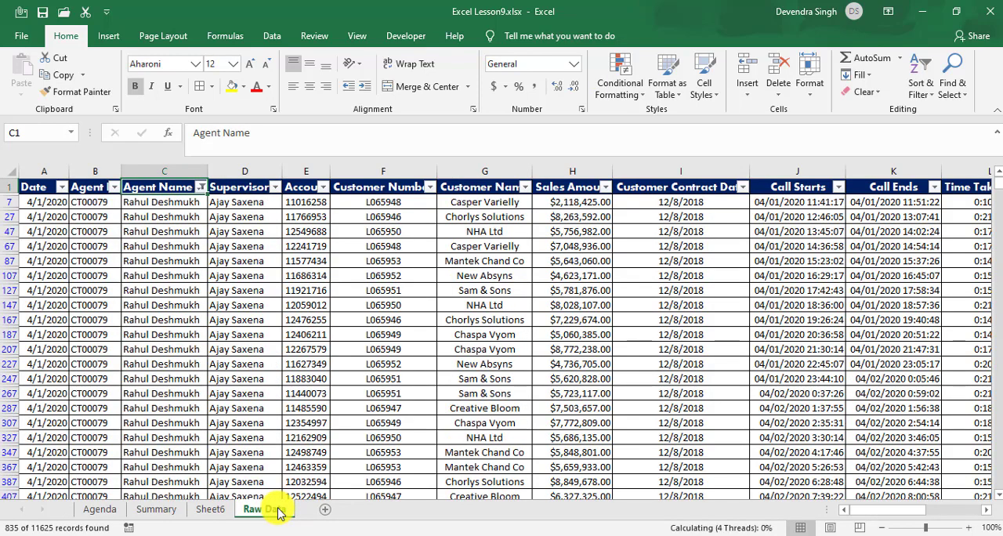
Step: Filter the Date column to show only 4 April 2020
key("Left")
key("Left")
key("alt+Down")
key("Down")
key("Down")
key("Down")
key("Down")
key("Down")
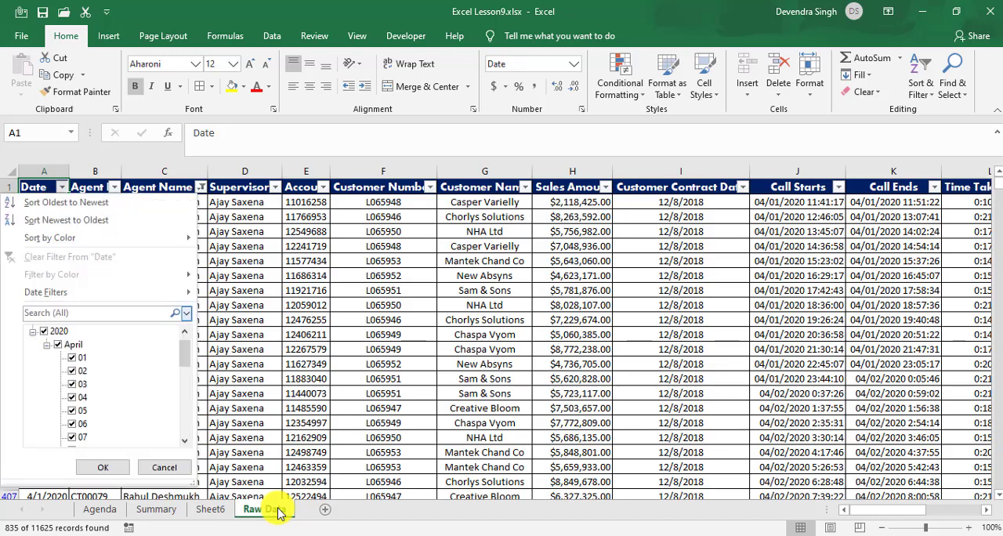
key("space")
key("Down")
Step: Select all the filtered date entries to check their count and remove the filters from Raw Data
key("Down")
key("Down")
key("Down")
key("Down")
key("Down")
key("space")
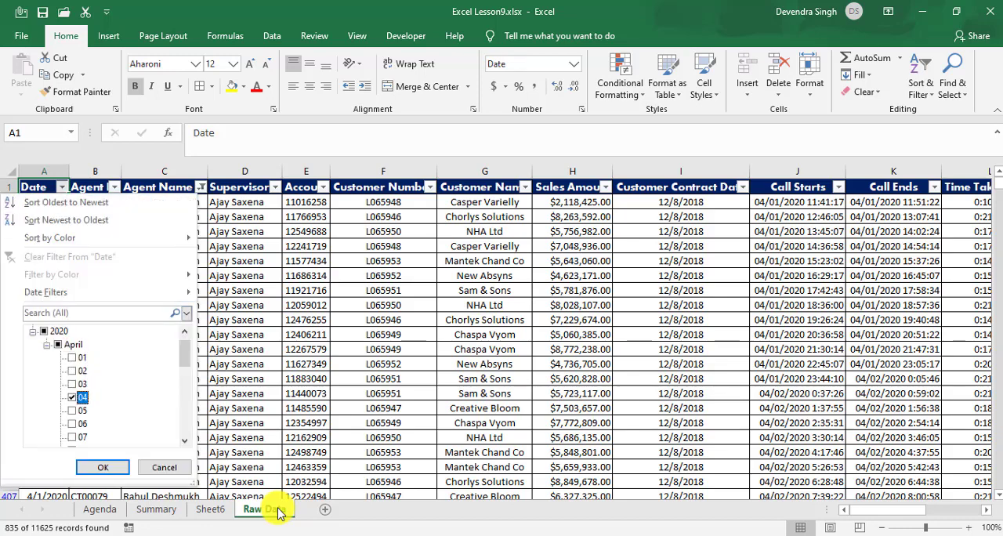
key("Return")
key("Down")
key("ctrl+shift+Down")
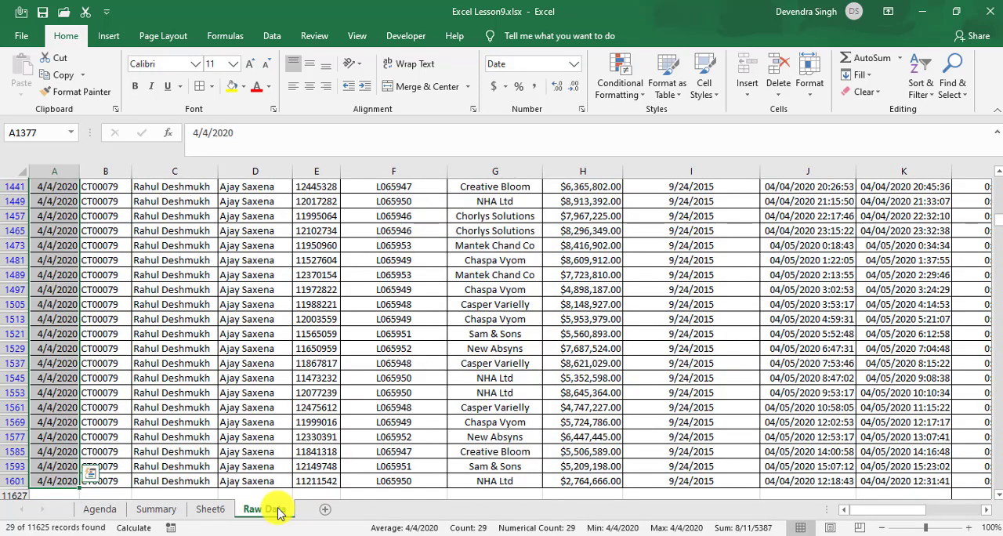
key("ctrl+shift+l")
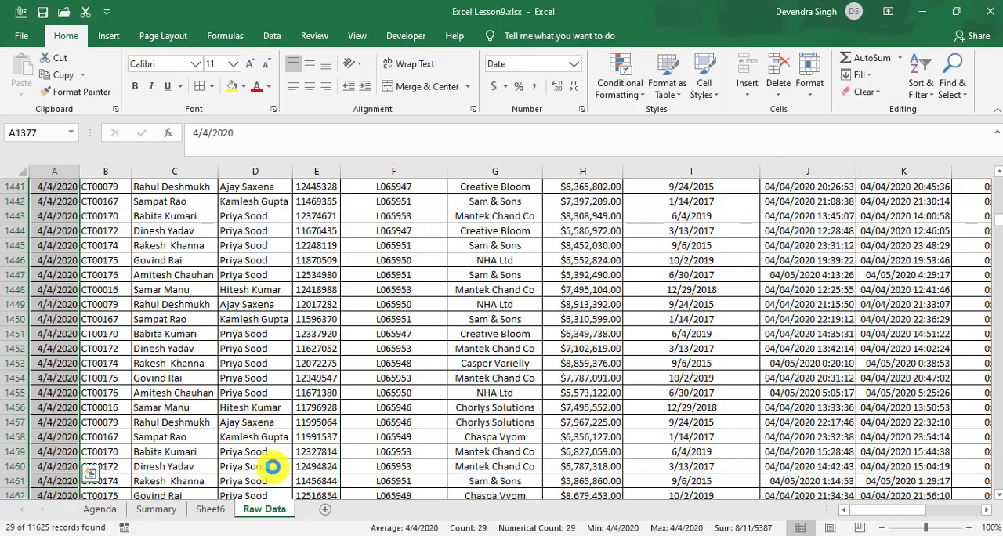
Step: Return to Sheet6 and set the selected date in C1 to 4/8/2020
left_click(216, 511)
left_click(284, 288)
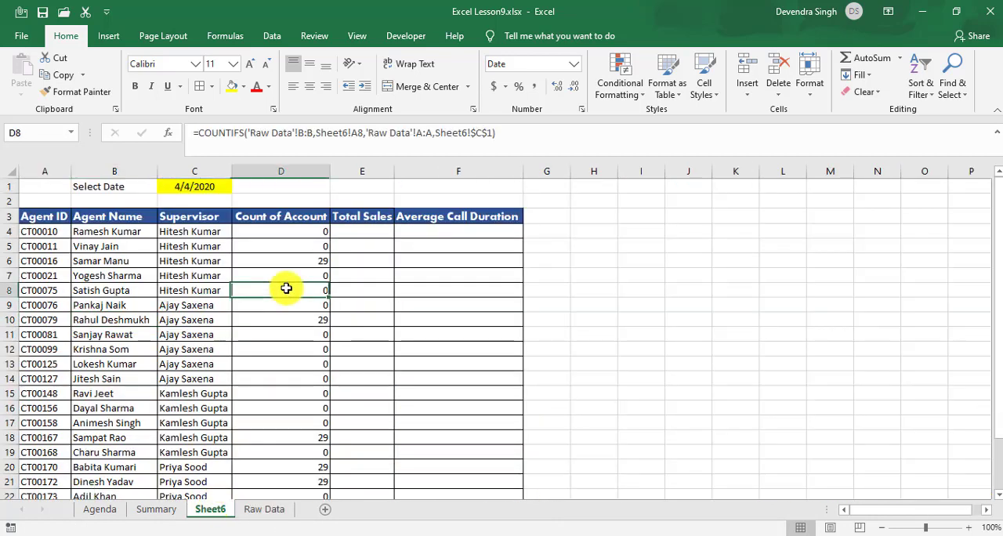
key("ctrl+Up")
key("Down")
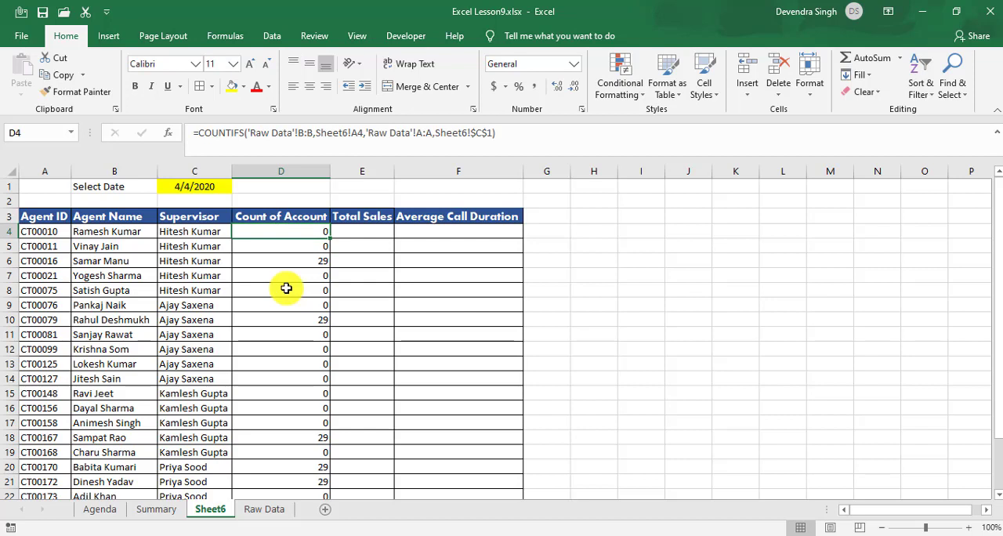
key("Up")
key("Up")
key("Up")
key("Left")
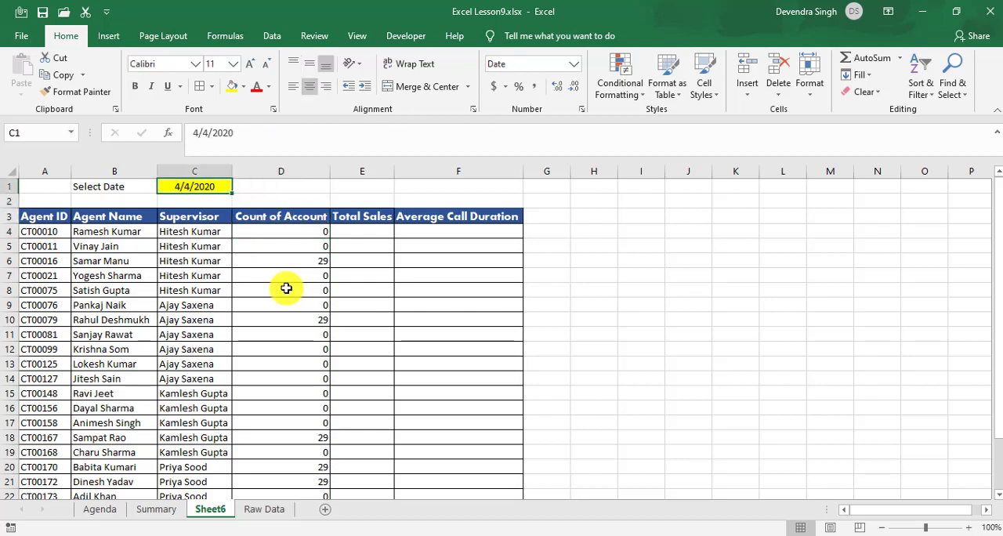
type("4/8/2020")
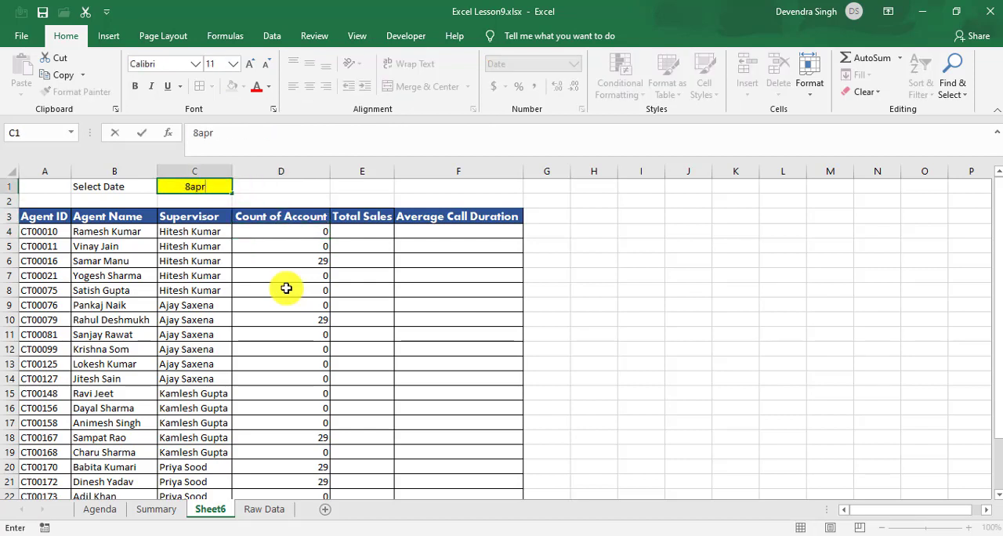
key("Return")
Step: Look down the Count of Account column from D4 to check the counts for the new date
key("Down")
key("Down")
key("Right")
key("Right")
key("Left")
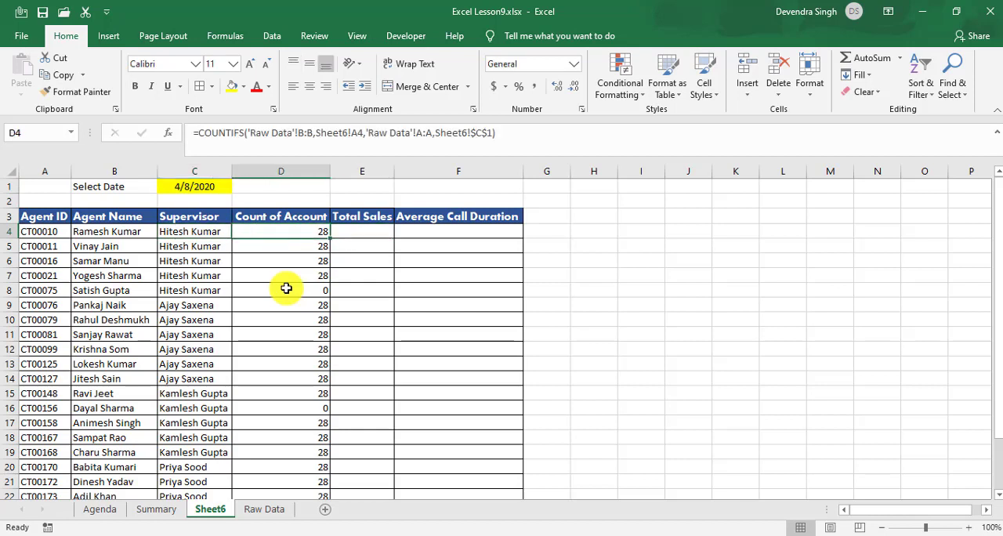
key("Down")
key("Down")
key("Down")
key("Down")
key("Down")
key("Down")
key("Down")
key("Down")
key("Down")
key("Down")
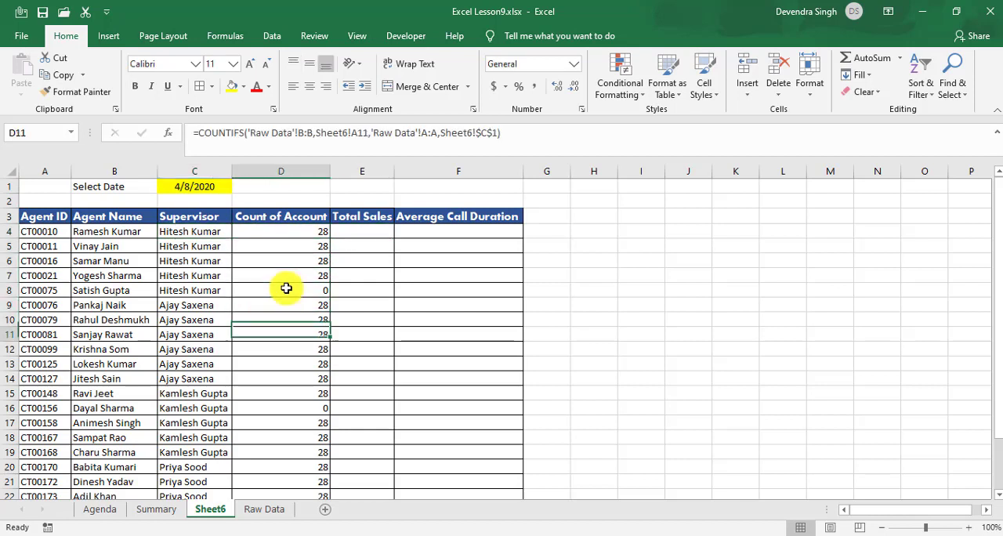
Step: Set the selected date in C1 to 4/10/2020
key("ctrl+Up")
key("ctrl+Up")
key("Left")
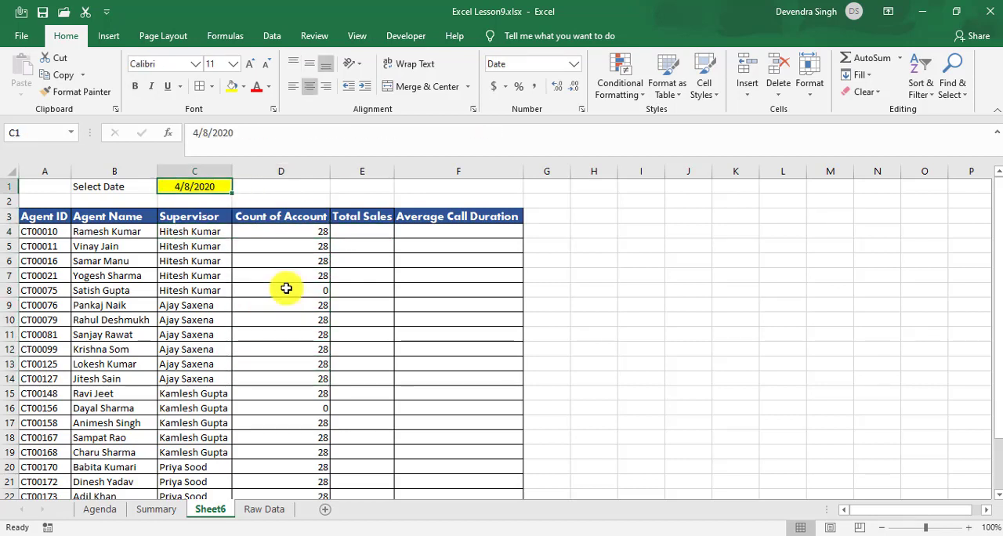
type("4/10/2020")
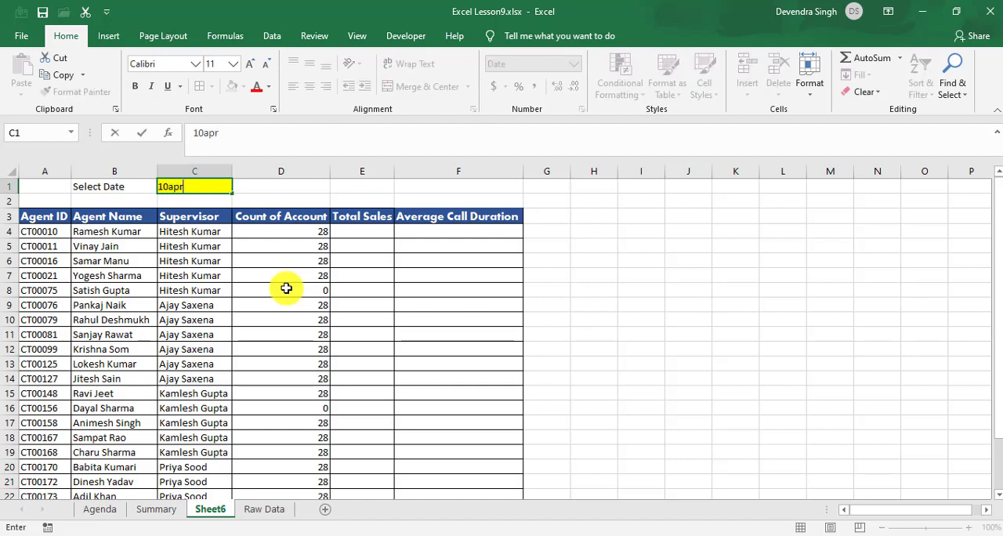
key("Return")
Step: Examine the first agents' entries in the Count of Account column for 4/10/2020
key("Down")
key("Right")
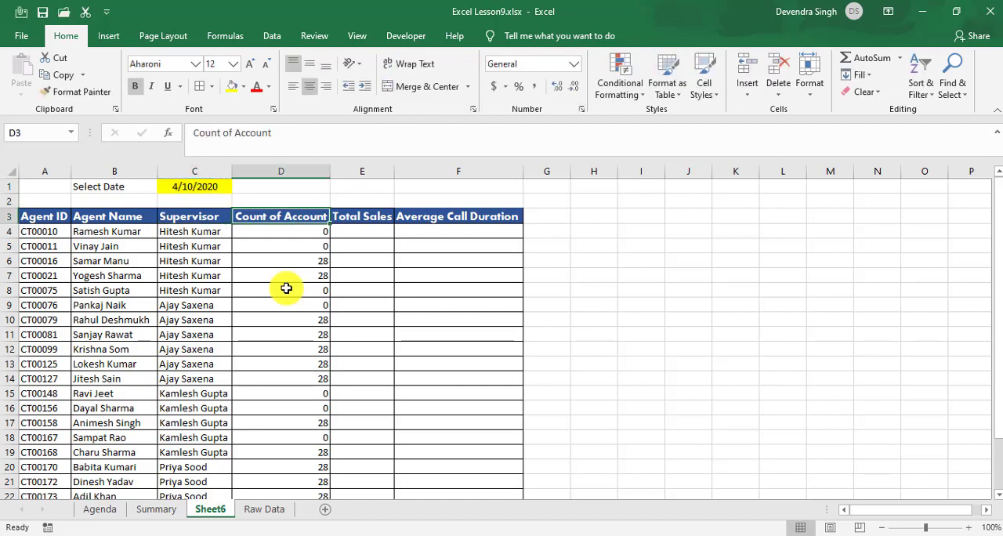
key("Down")
key("Down")
key("Down")
key("Down")
key("Down")
key("Down")
key("Down")
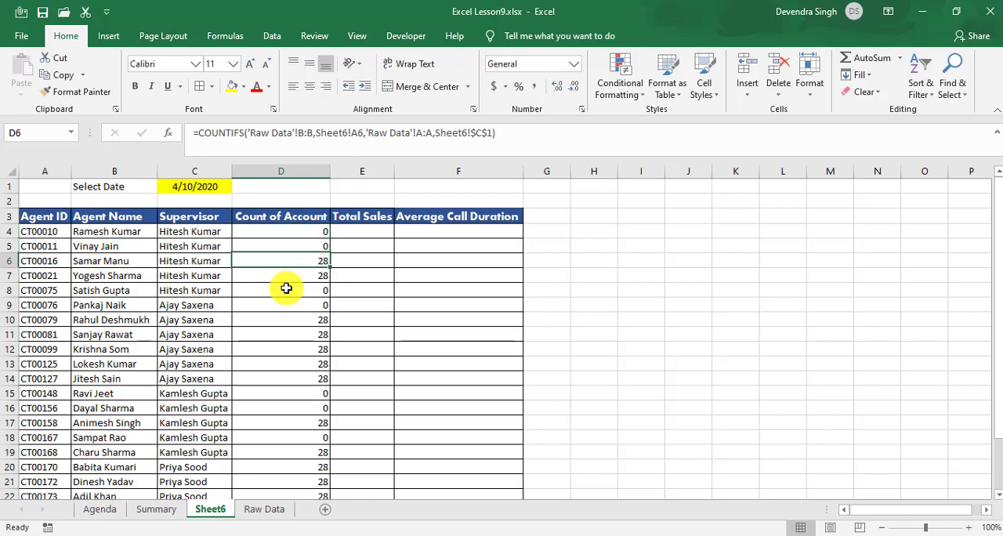
key("Up")
key("Up")
key("Up")
key("Up")
key("Up")
key("Up")
key("Up")
key("Up")
key("Up")
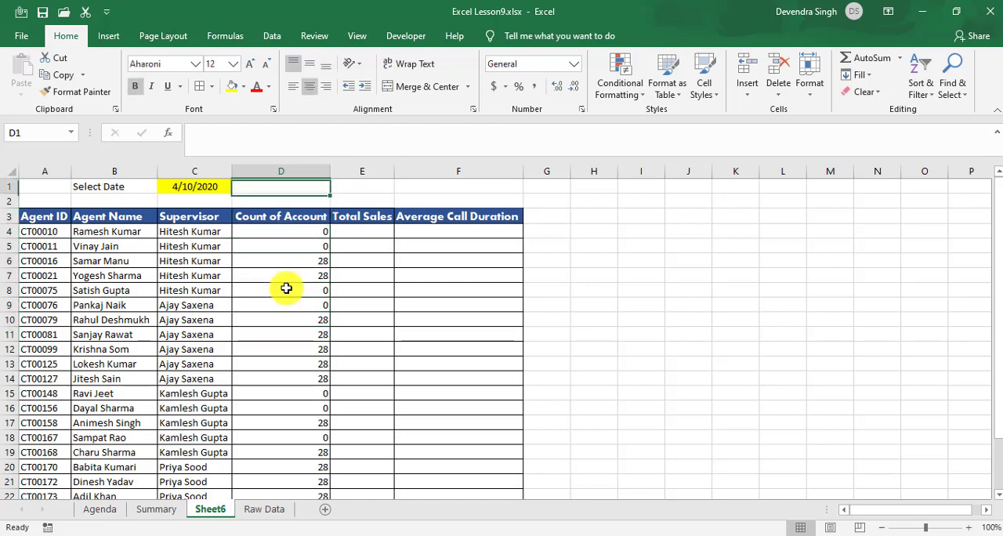
key("Left")
key("Down")
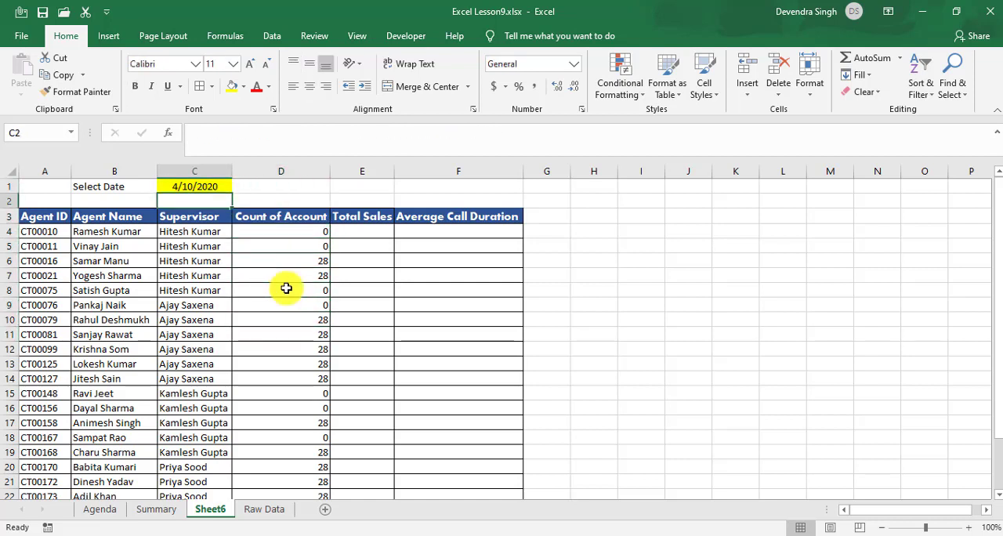
key("Right")
key("Up")
key("Left")
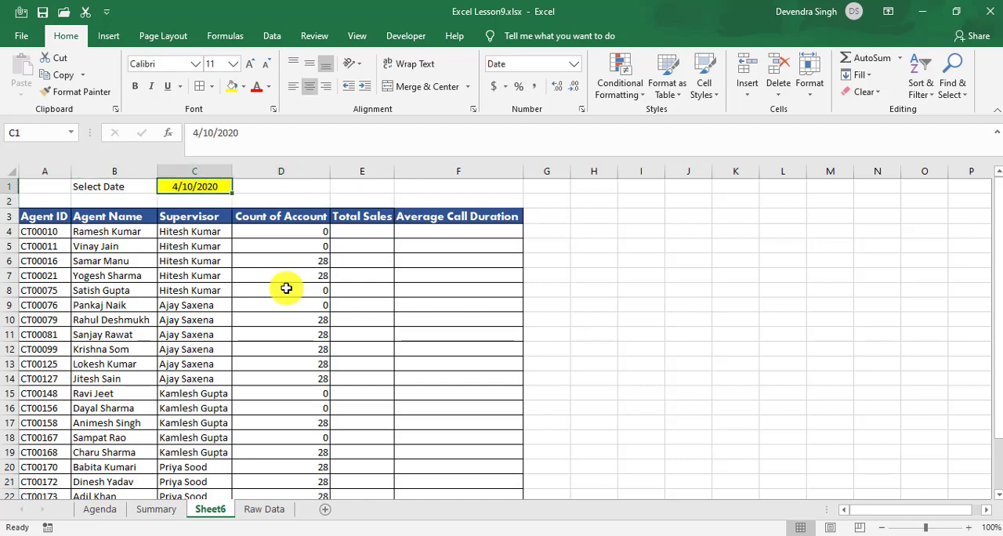
key("Down")
key("Down")
key("Right")
key("Right")
key("Down")
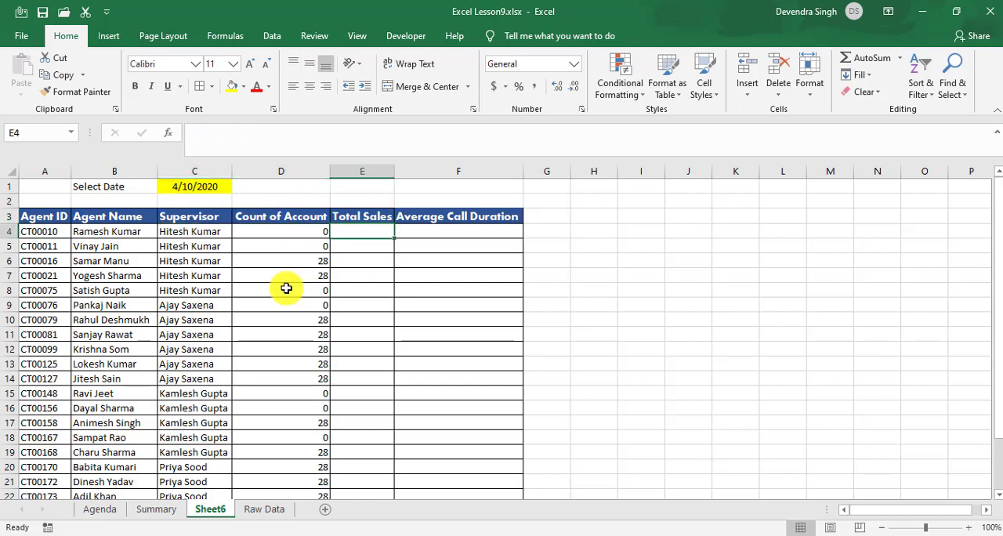
key("Right")
key("Left")
key("Left")
key("Up")
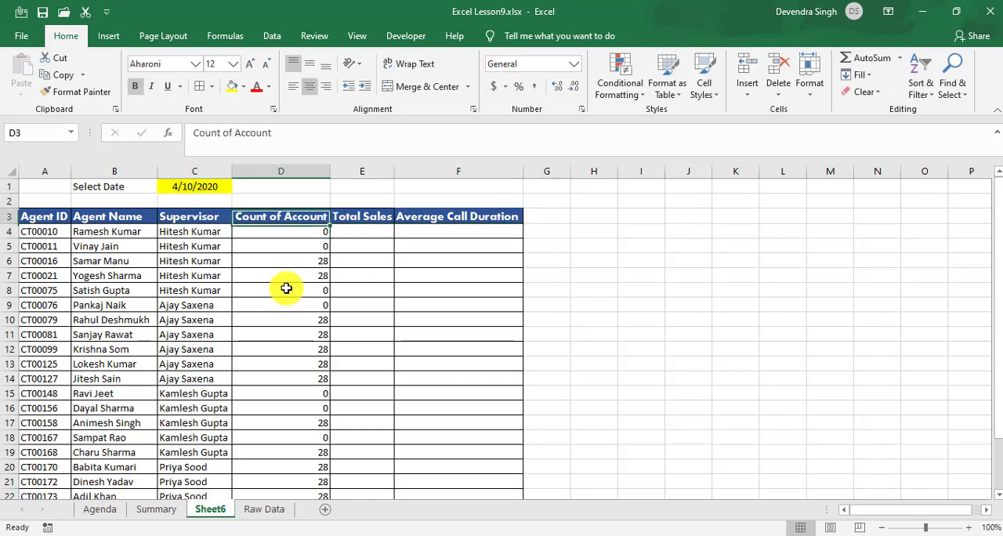
key("Up")
key("Up")
key("Left")
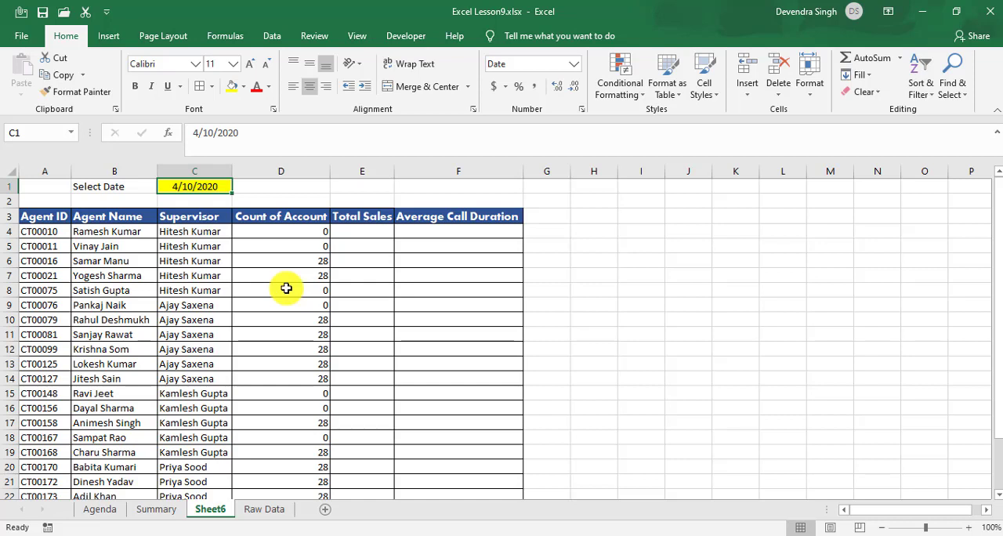
Step: Start a SUMIFS formula in E4 under Total Sales with Raw Data's Sales Amount column H:H as the sum range
key("Down")
key("Down")
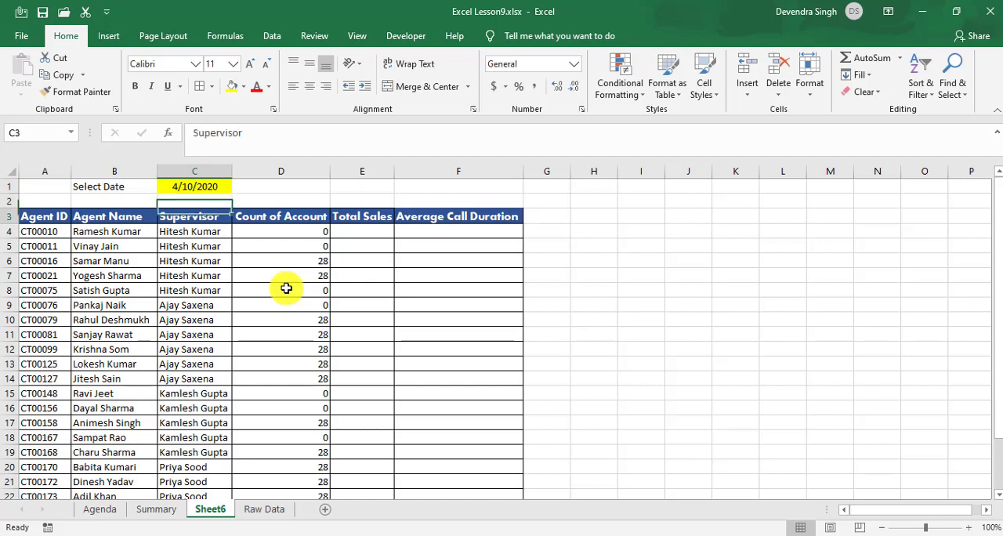
key("Down")
key("Right")
key("Right")
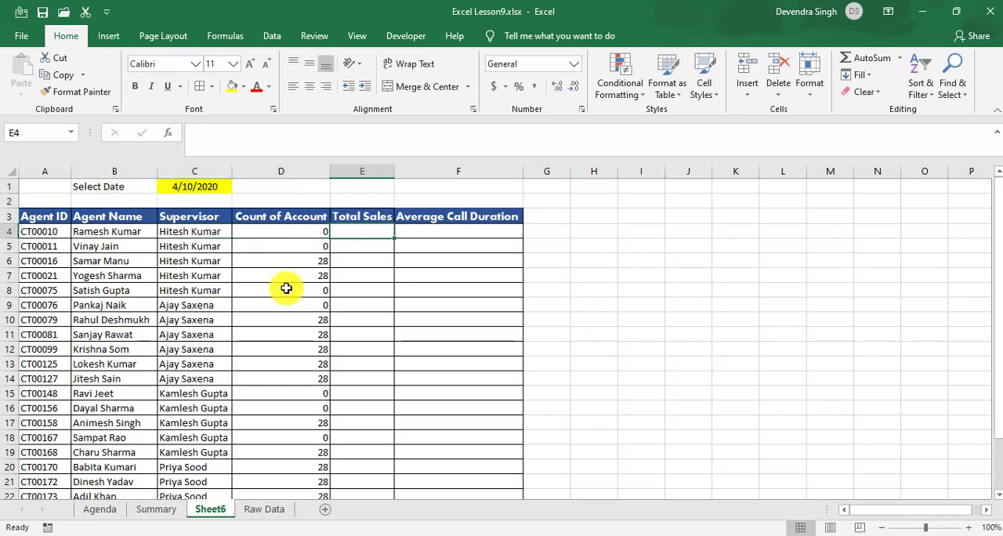
type("=sumifs")
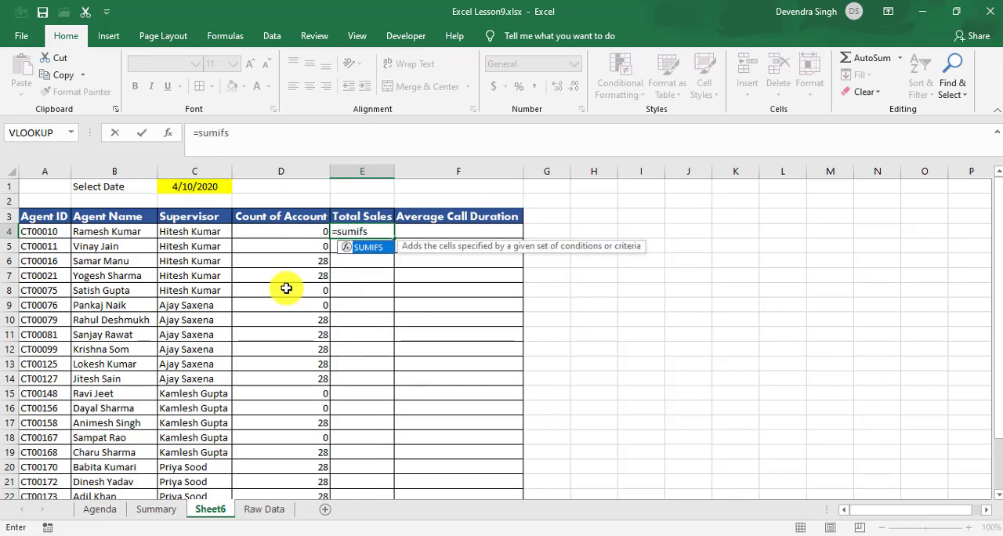
key("Tab")
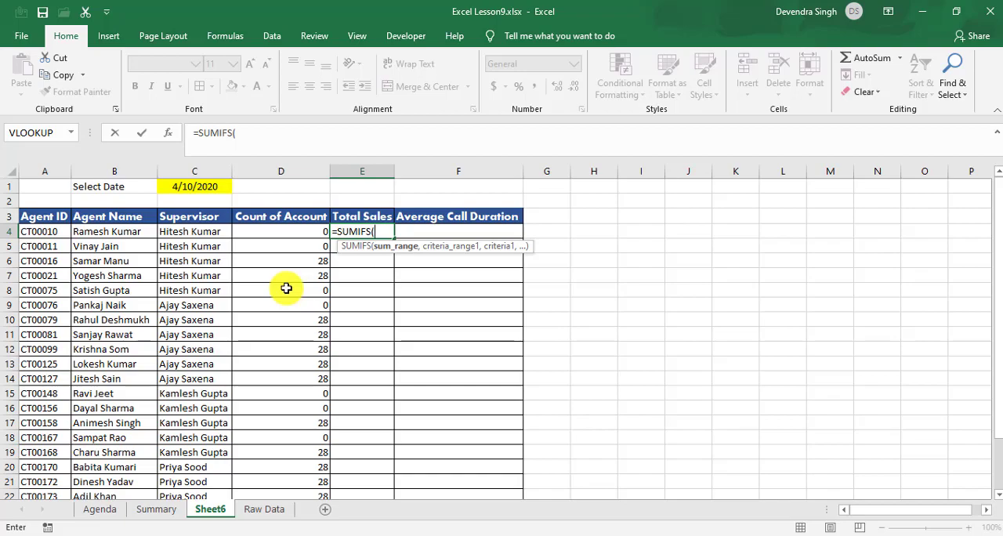
left_click(276, 511)
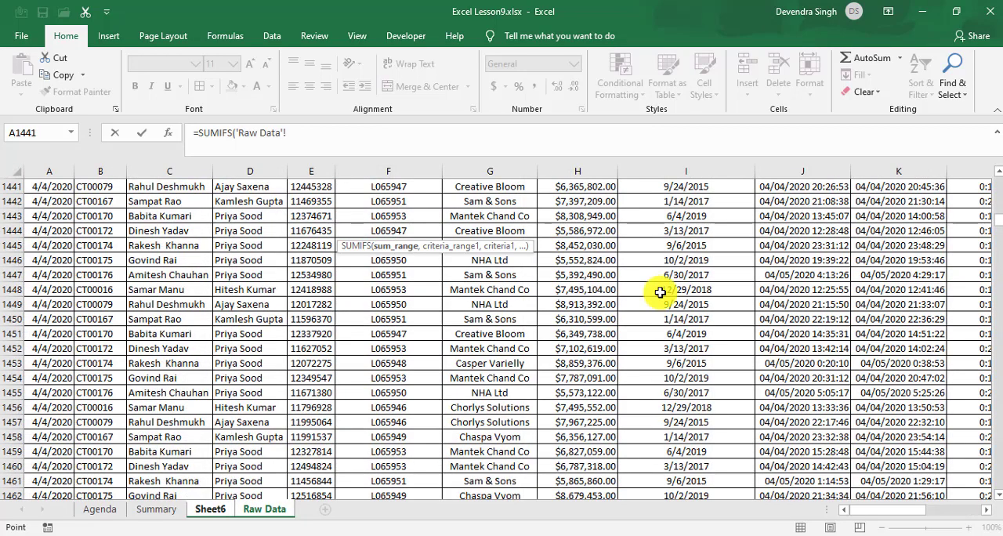
left_click(714, 250)
key("ctrl+Up")
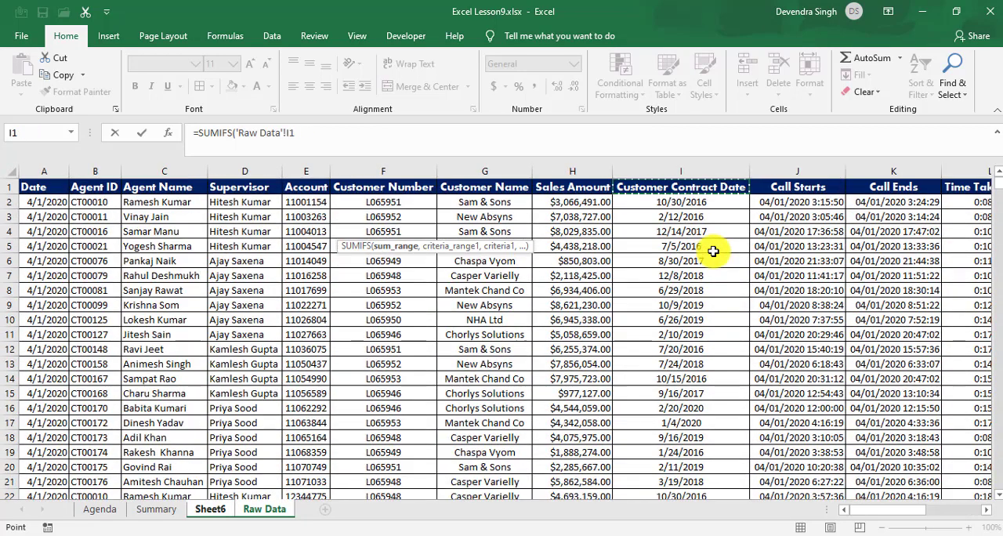
key("Left")
key("ctrl+space")
type(",")
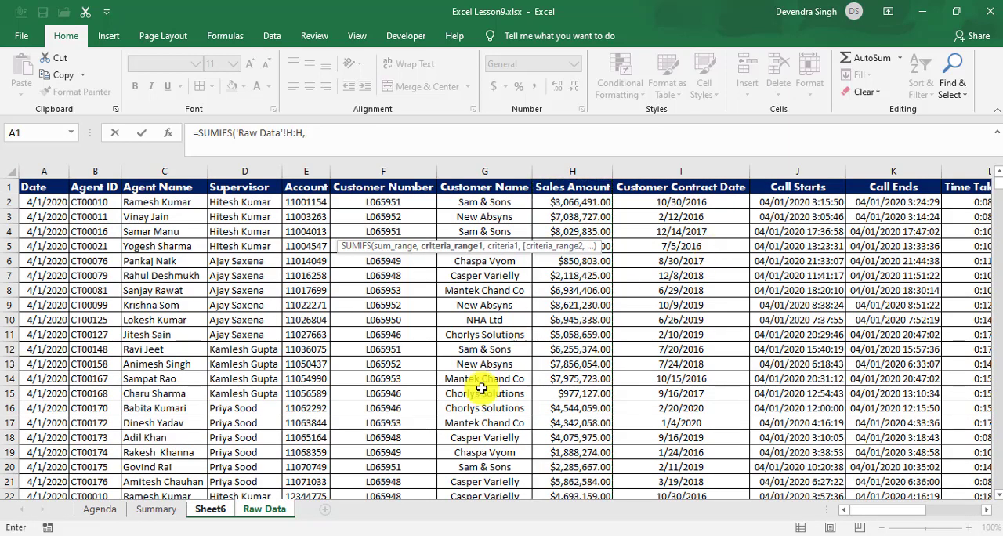
Step: Add the first SUMIFS condition, matching Raw Data's Agent ID column B:B to the agent ID in Sheet6 cell A4
left_click(208, 510)
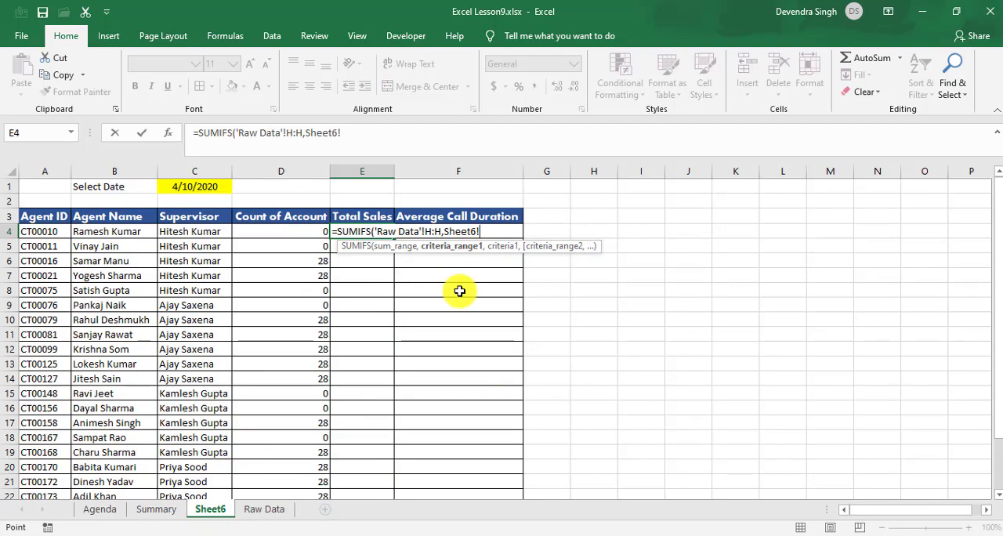
left_click(264, 510)
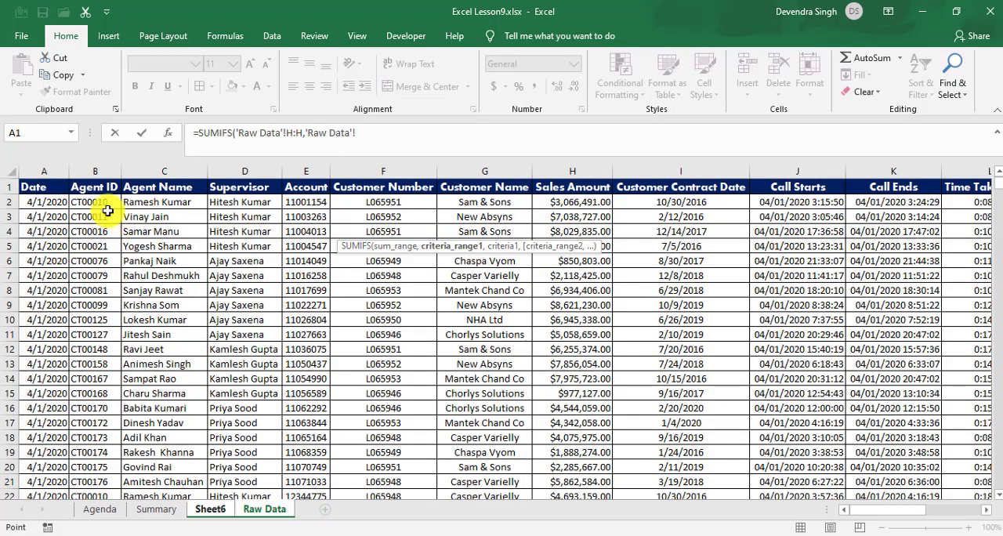
left_click(94, 172)
type(",")
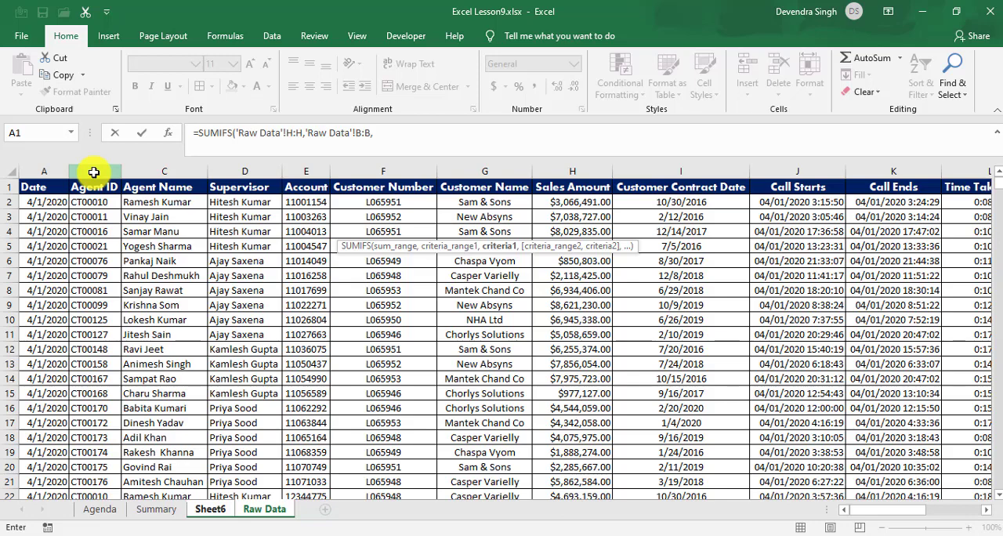
left_click(209, 510)
left_click(40, 232)
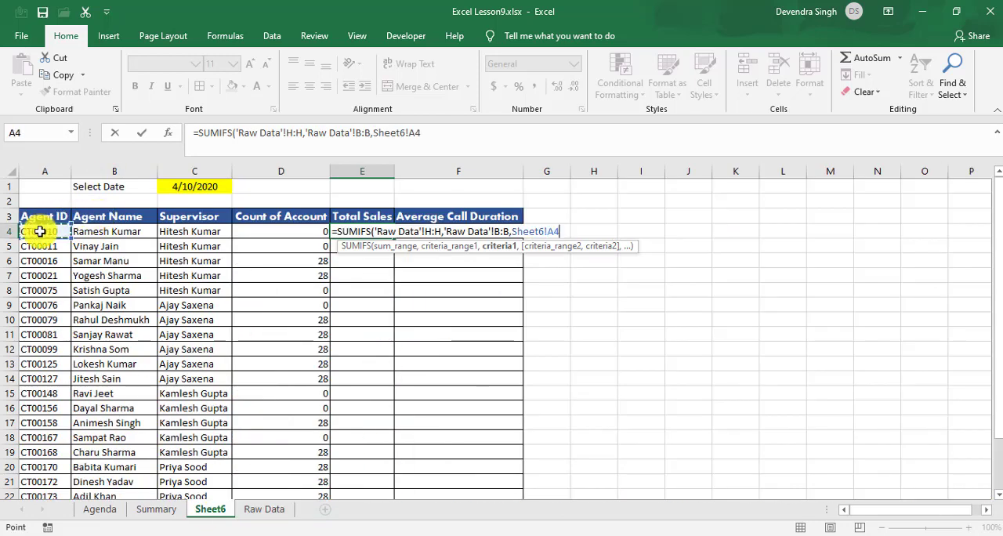
type(",")
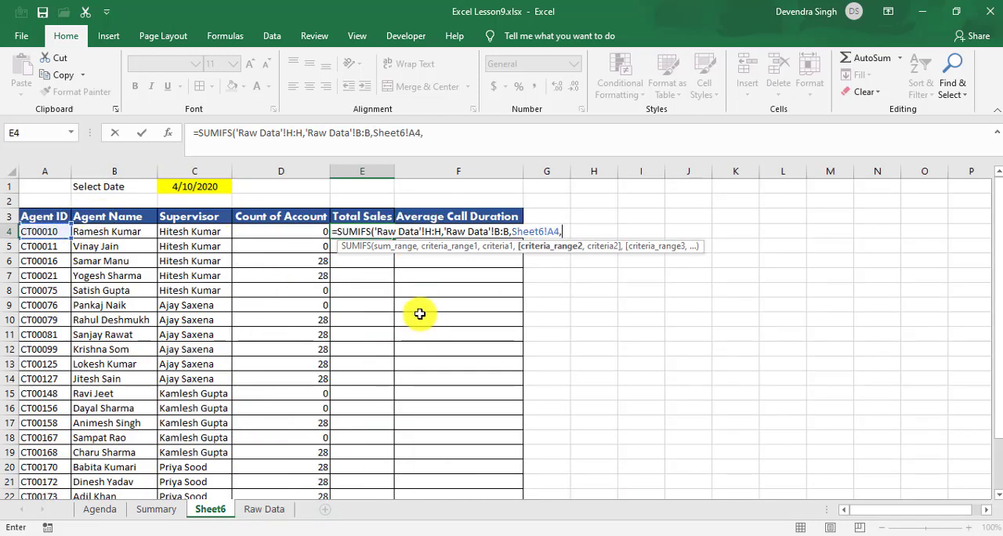
Step: Add the date condition matching Raw Data's column A:A to Sheet6 cell C1, locked as $C$1, and complete the SUMIFS formula
left_click(266, 510)
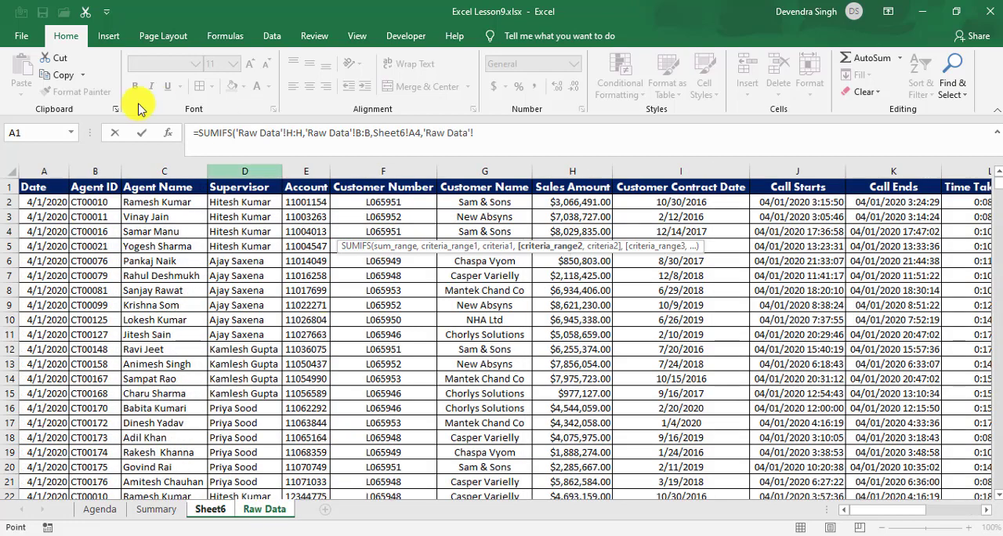
left_click(49, 166)
type(",")
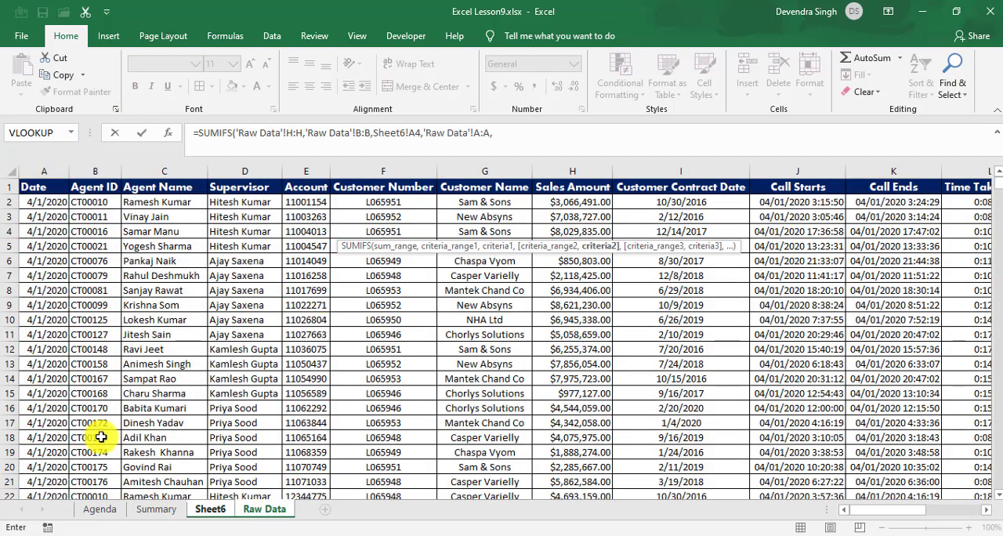
left_click(209, 511)
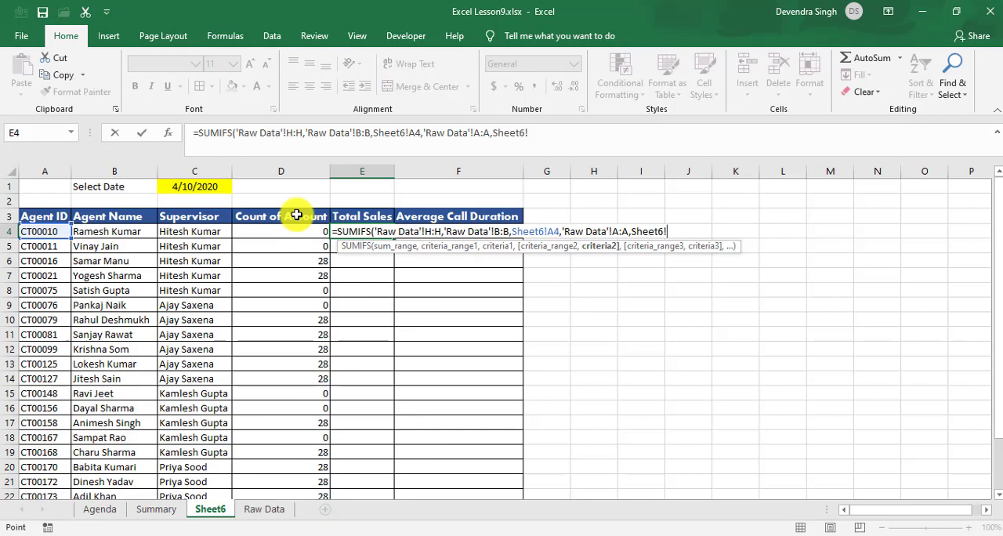
left_click(219, 186)
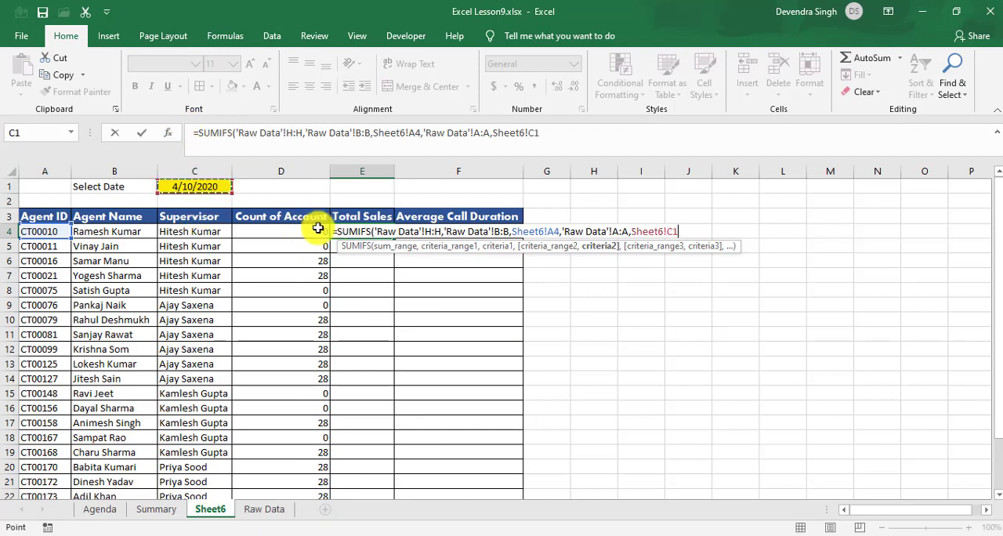
left_click(557, 130)
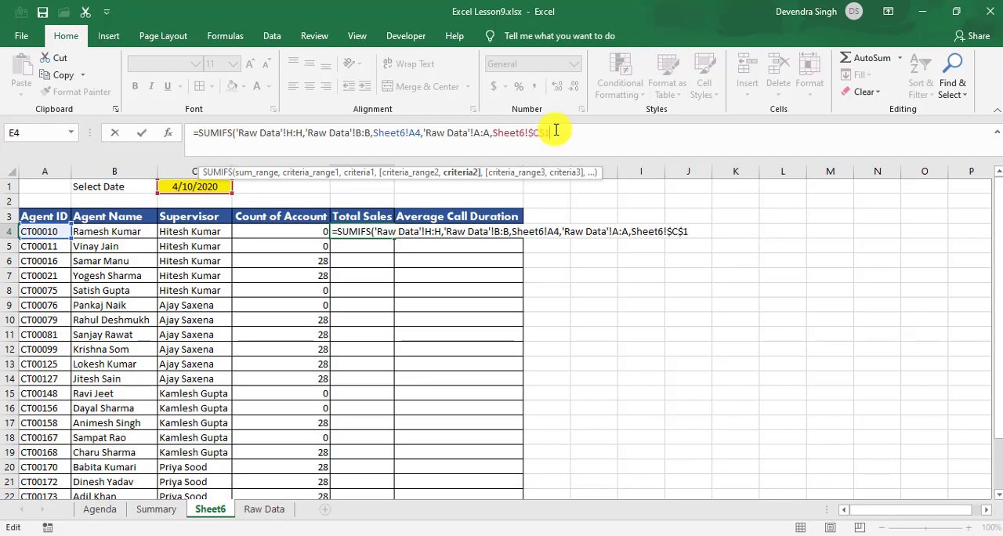
type(")")
key("Return")
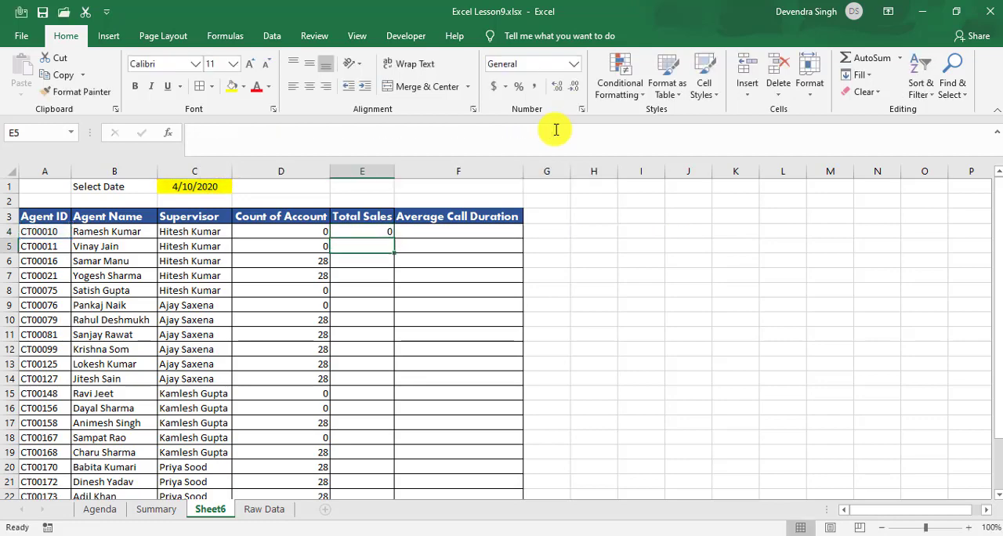
Step: Fill the Total Sales formula from E4 down through E25
key("Left")
key("ctrl+Down")
key("Right")
key("ctrl+shift+Up")
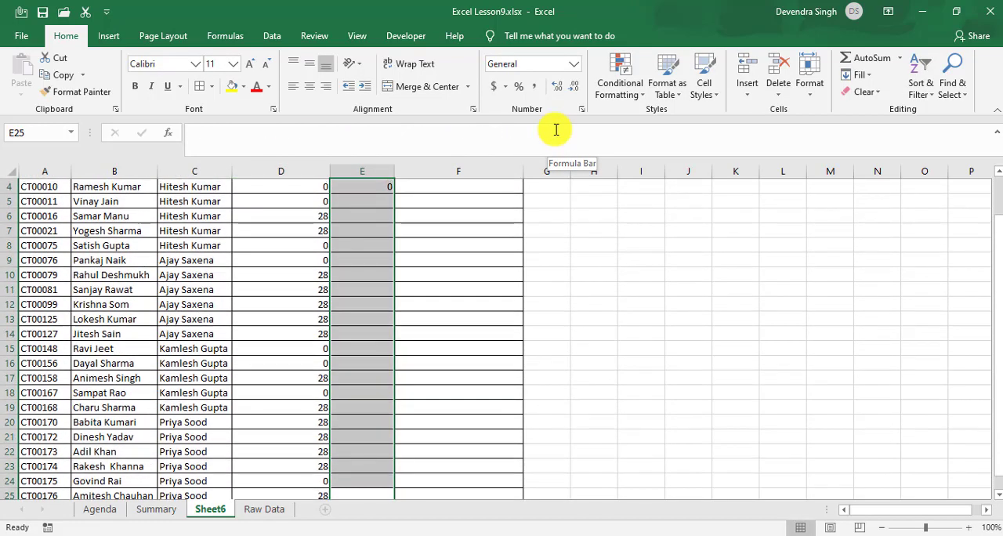
key("ctrl+d")
Step: Return to the start of the Total Sales column and check the filled results and the formula in E4
key("ctrl+Up")
key("ctrl+Up")
key("Down")
key("Down")
key("Down")
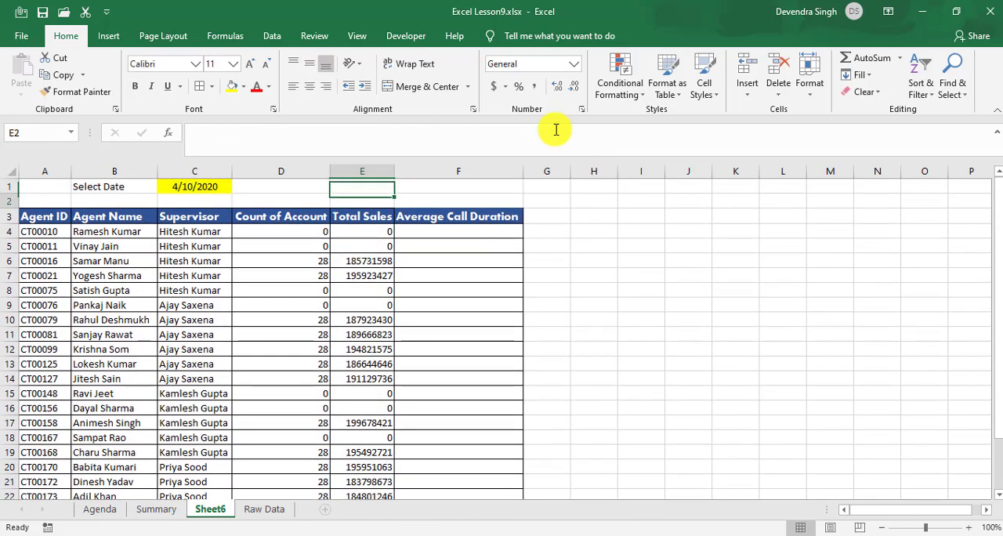
key("Down")
key("Down")
key("Up")
key("Up")
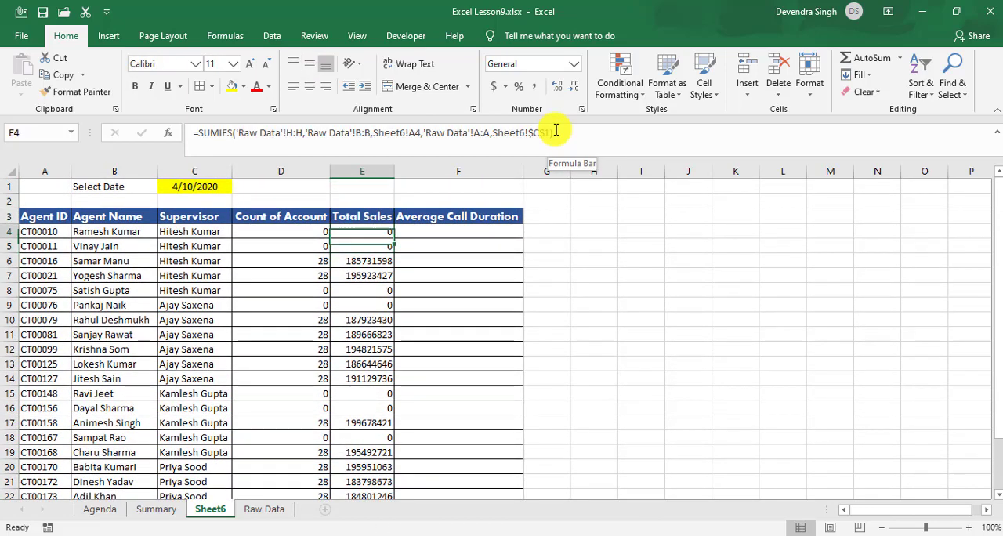
Step: Start an AVERAGEIFS formula in Sheet6 cell F4 with Raw Data's Time Taken(Min) column L:L as the average range
key("Right")
type("=aver")
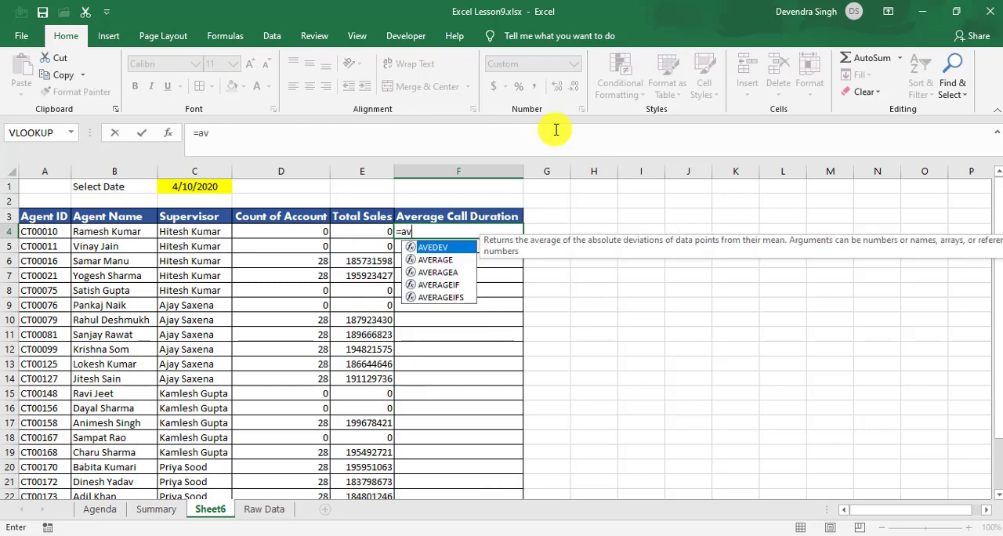
key("Down")
key("Down")
key("Down")
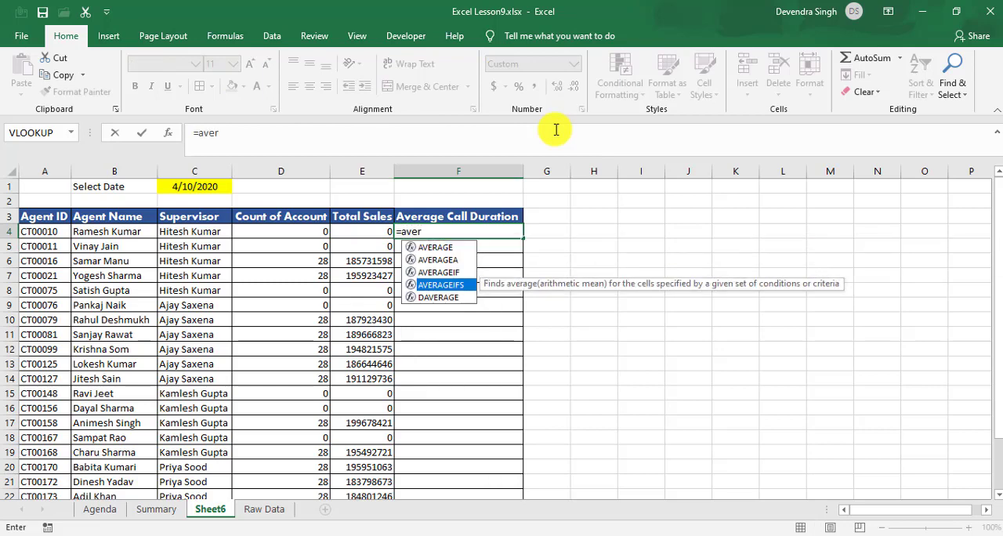
key("Tab")
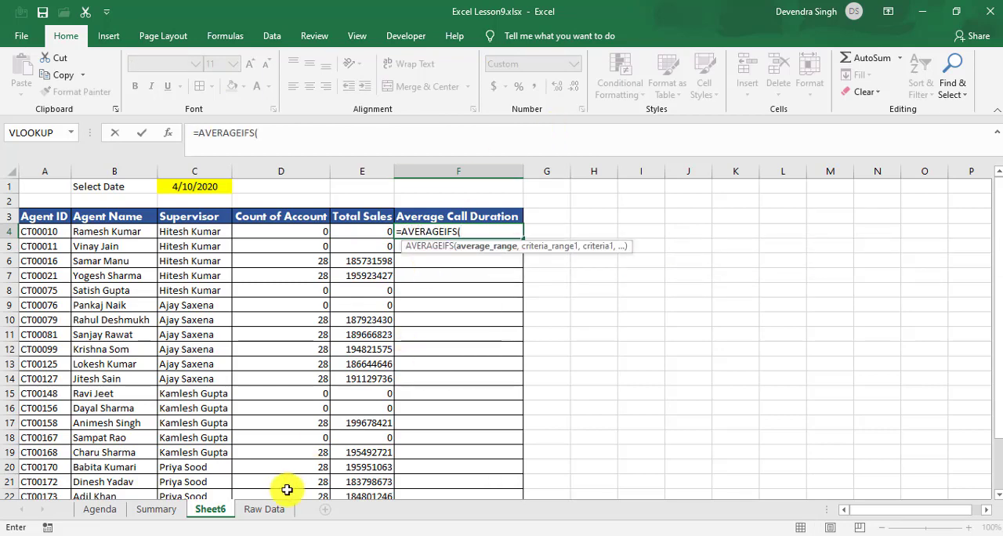
left_click(271, 509)
left_click(729, 324)
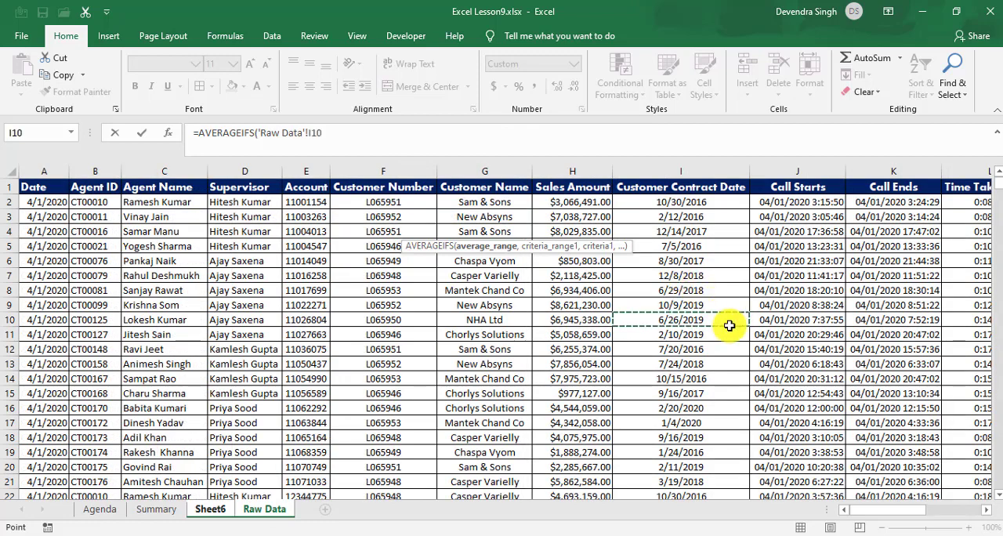
key("ctrl+Up")
key("Right")
key("Right")
key("Right")
key("Right")
key("Left")
key("ctrl+space")
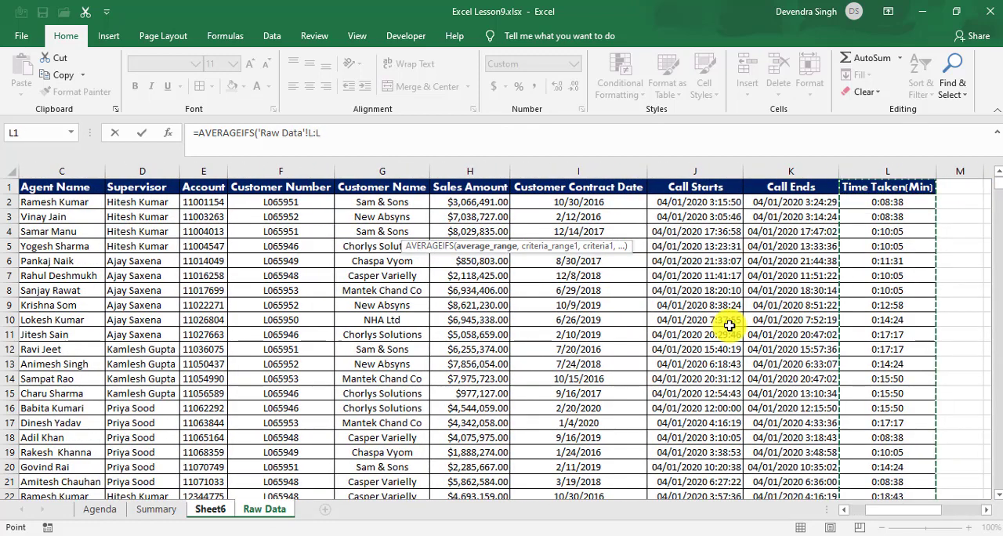
type(",")
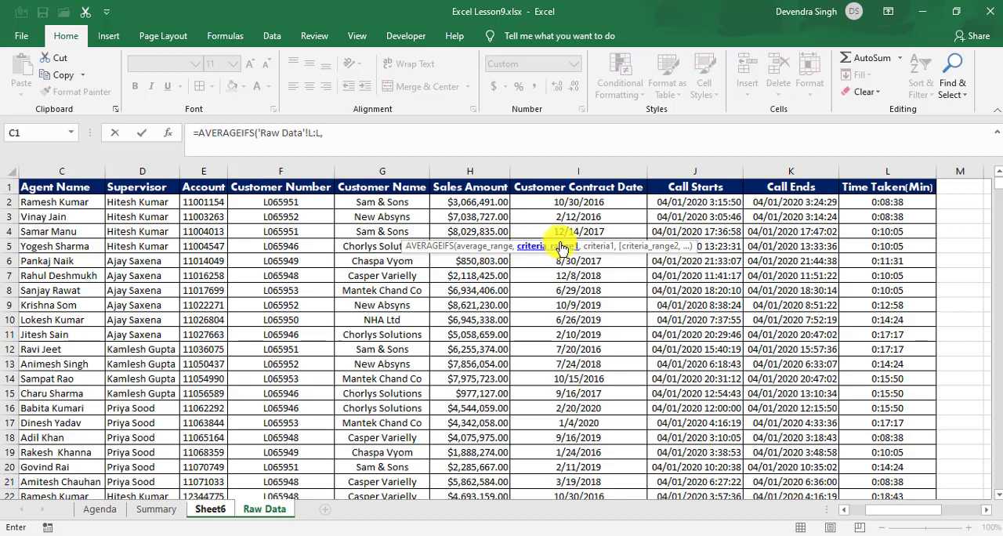
Step: Add the first AVERAGEIFS condition, matching Raw Data's Agent ID column B:B to the agent ID in Sheet6 cell A4
left_click(80, 215)
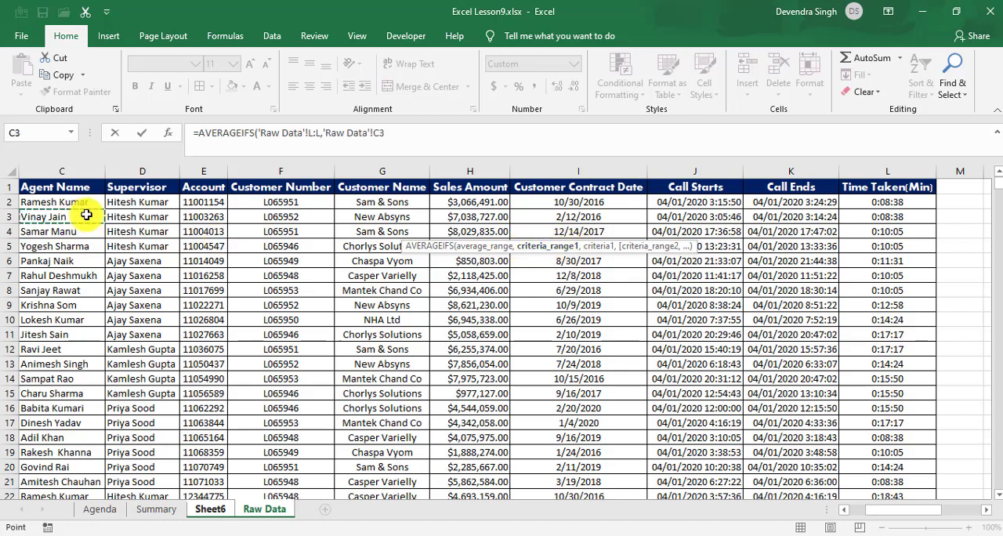
key("ctrl+space")
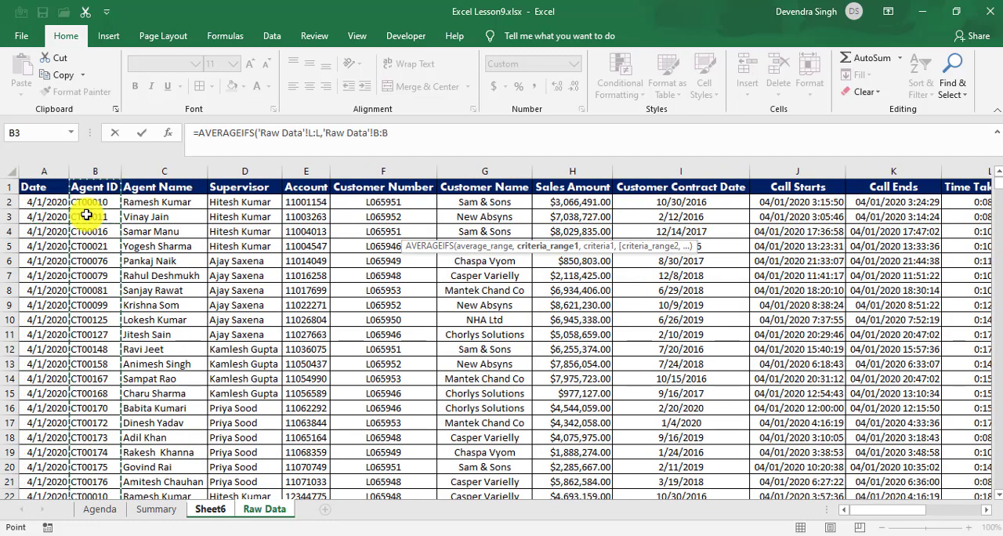
type(",")
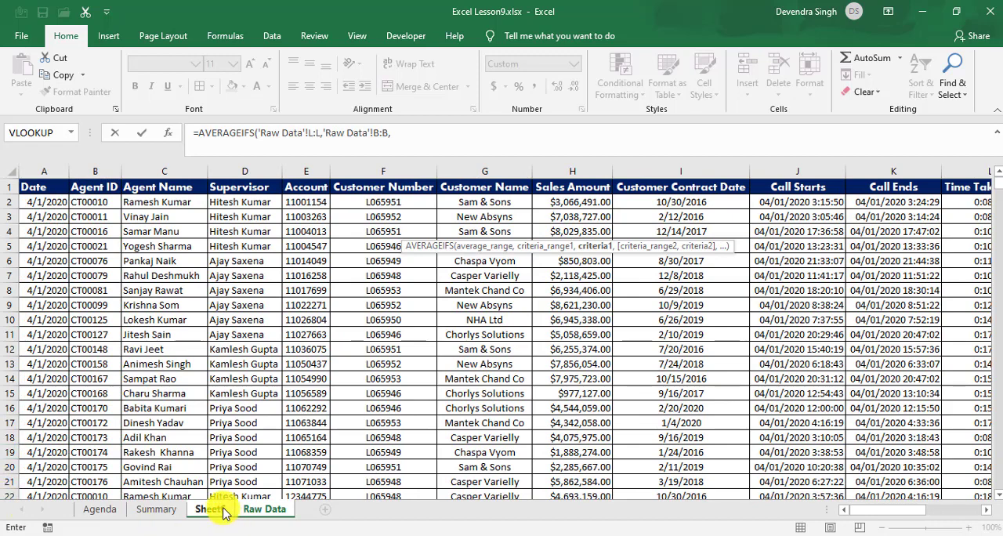
left_click(214, 509)
left_click(49, 231)
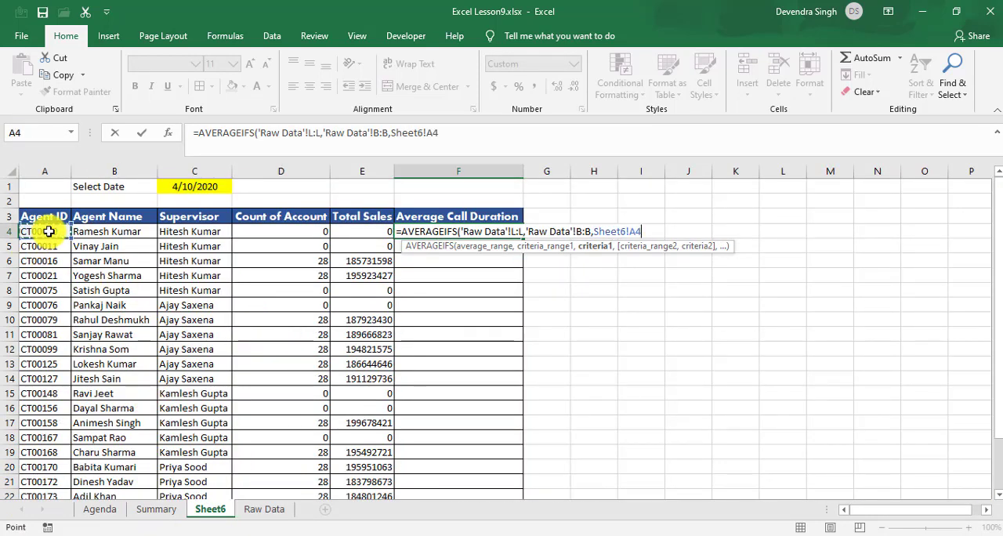
type(",")
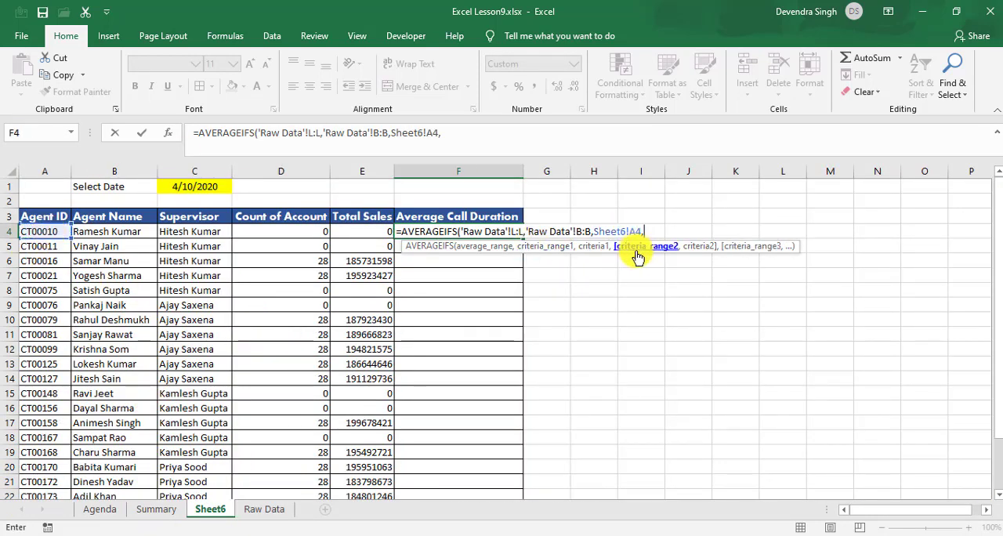
Step: Add the date condition matching Raw Data's column A:A to Sheet6 cell $C$1 and complete the AVERAGEIFS formula
left_click(262, 508)
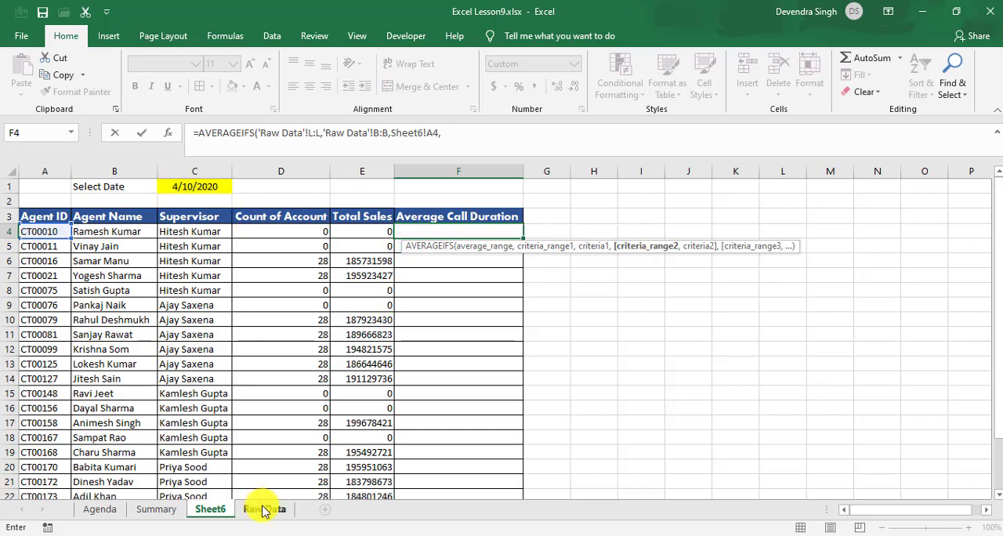
left_click(39, 173)
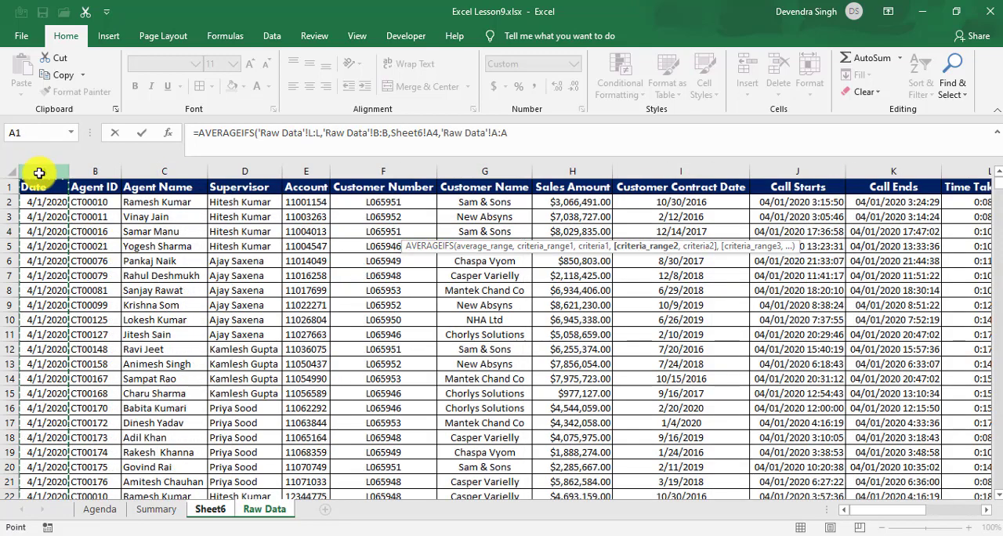
type(",")
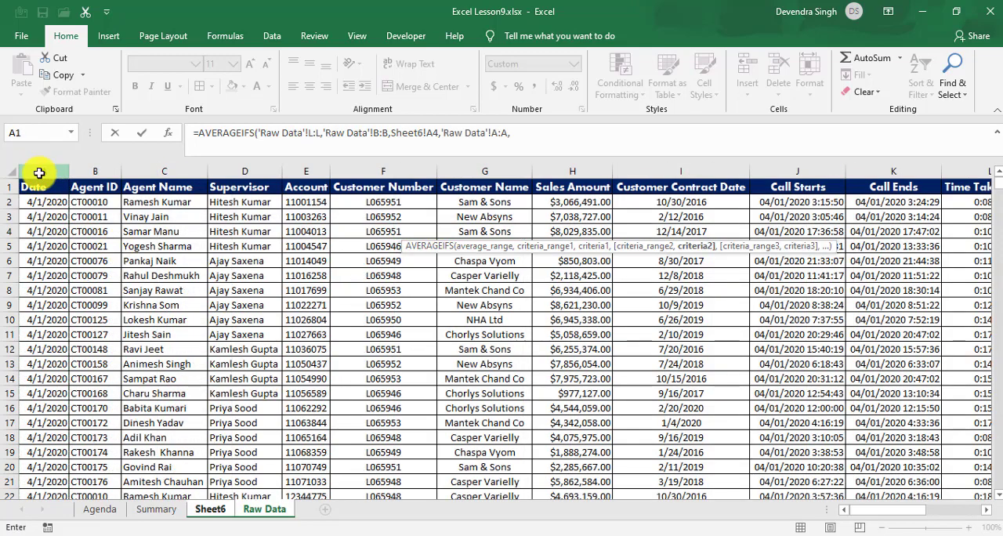
left_click(210, 509)
left_click(196, 186)
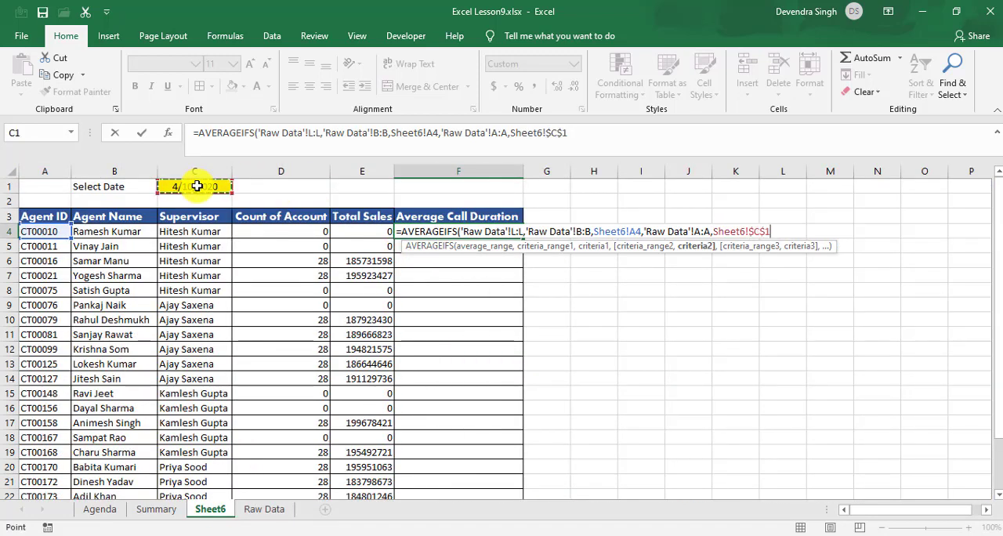
key("Return")
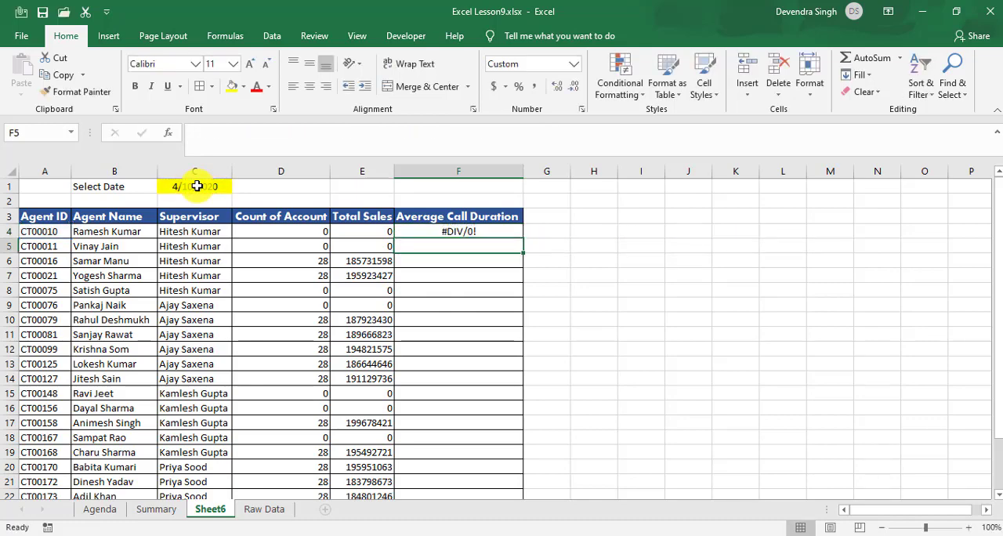
Step: Fill the Average Call Duration formula from F4 down through F25
key("Up")
key("shift+Down")
key("shift+Down")
key("shift+Down")
key("shift+Down")
key("shift+Down")
key("shift+Down")
key("shift+Down")
key("shift+Down")
key("shift+Down")
key("shift+Down")
key("shift+Down")
key("shift+Down")
key("shift+Down")
key("shift+Down")
key("shift+Down")
key("shift+Down")
key("shift+Down")
key("shift+Down")
key("shift+Down")
key("shift+Down")
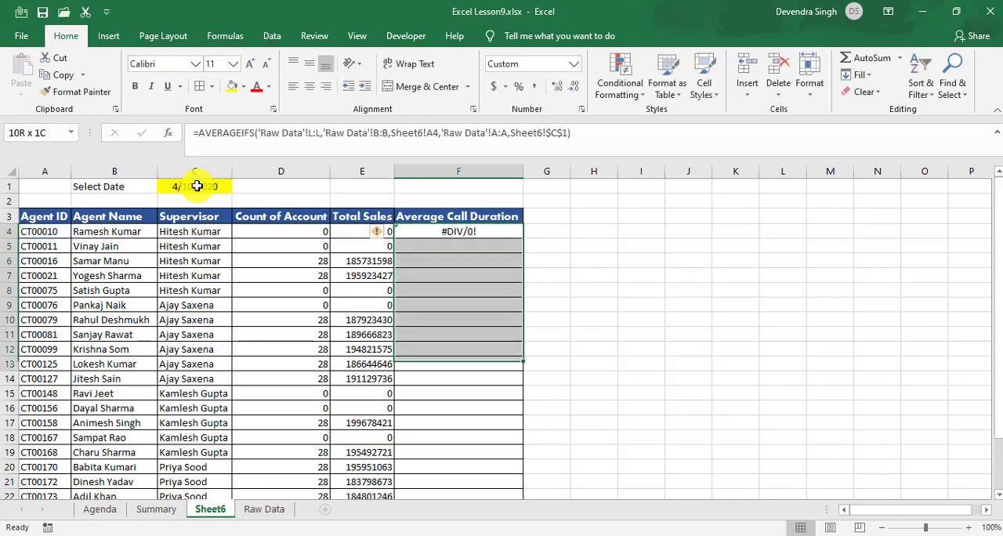
key("shift+Down")
key("shift+Down")
key("shift+Down")
key("shift+Down")
key("shift+Down")
key("shift+Down")
key("shift+Down")
key("shift+Up")
key("shift+Up")
key("shift+Up")
key("shift+Up")
key("shift+Up")
key("shift+Up")
key("shift+Up")
key("shift+Up")
key("shift+Up")
key("shift+Up")
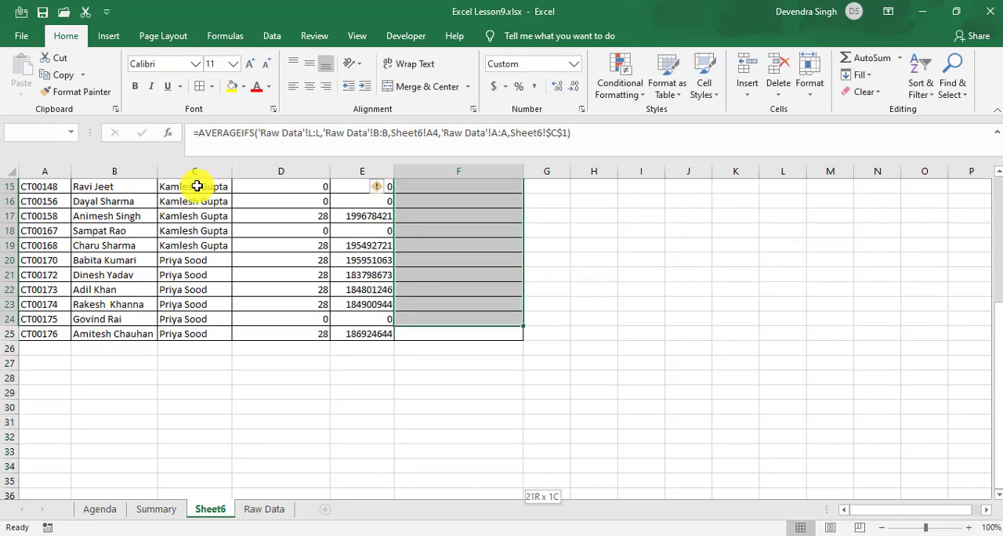
Step: Review the filled Average Call Duration results in the first rows of the table
key("Up")
key("Up")
key("Up")
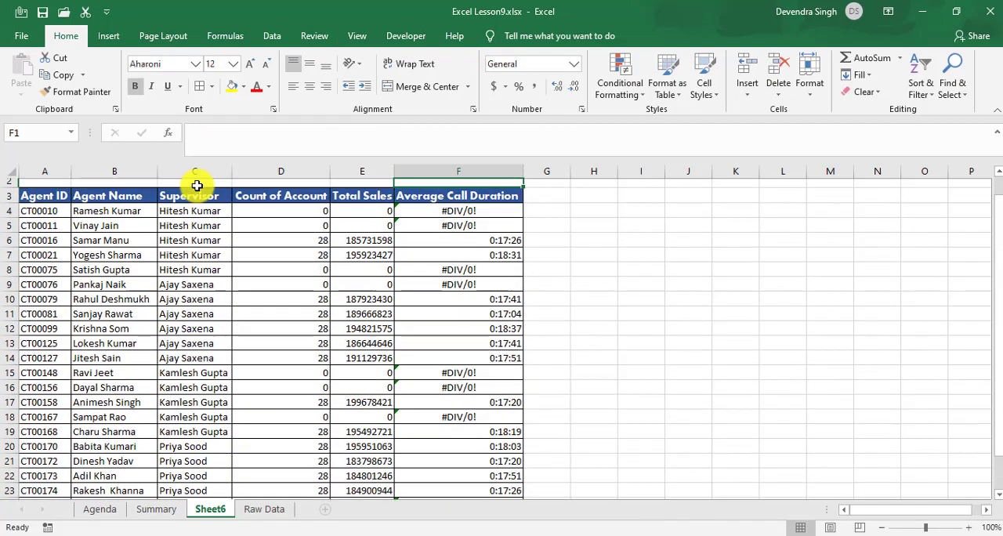
key("Down")
key("Down")
key("Down")
key("Down")
key("Down")
key("Down")
Step: Compare the account count, total sales and average duration formulas in row 8, and check the averages in the rows above
key("Down")
key("Down")
key("Down")
key("Down")
key("Down")
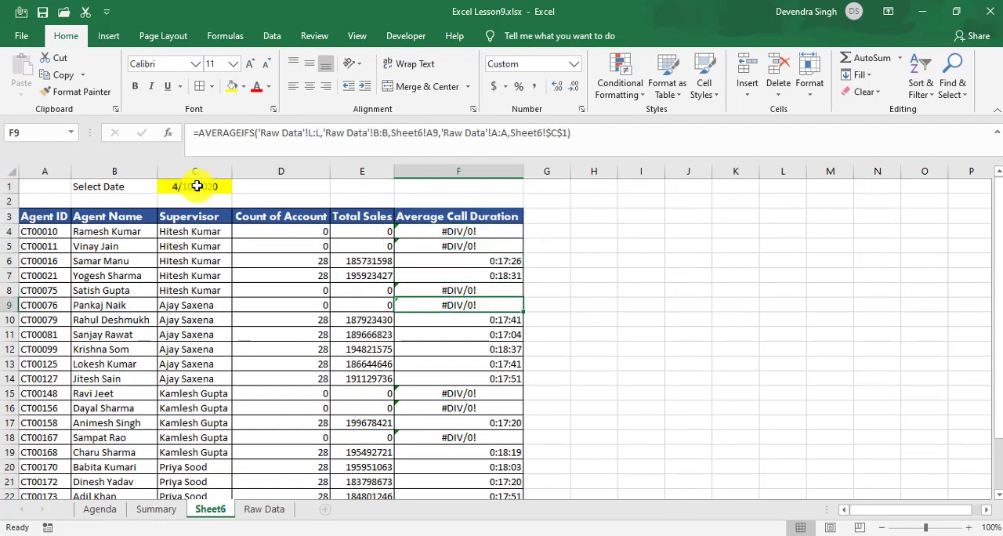
key("Up")
key("Up")
key("Up")
key("Up")
key("Up")
key("Down")
key("Left")
key("Left")
key("Left")
key("Left")
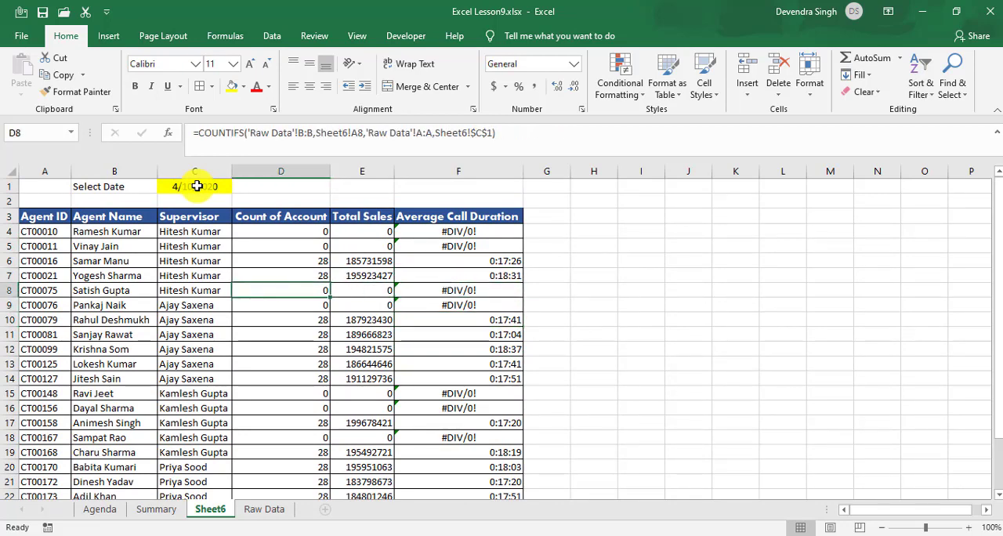
key("Right")
key("Right")
key("Right")
key("Right")
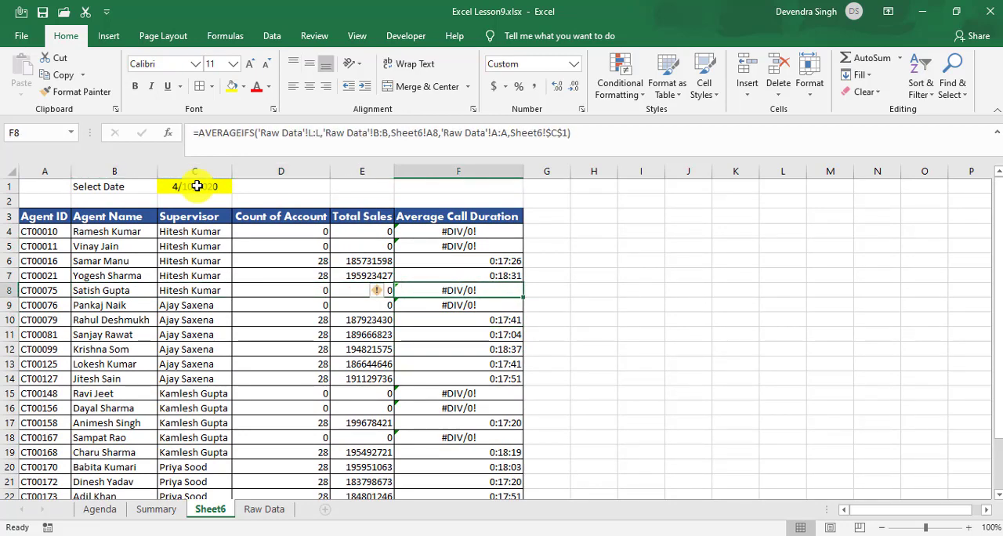
key("ctrl+Up")
key("Down")
key("Down")
key("Down")
key("Down")
key("Down")
key("Down")
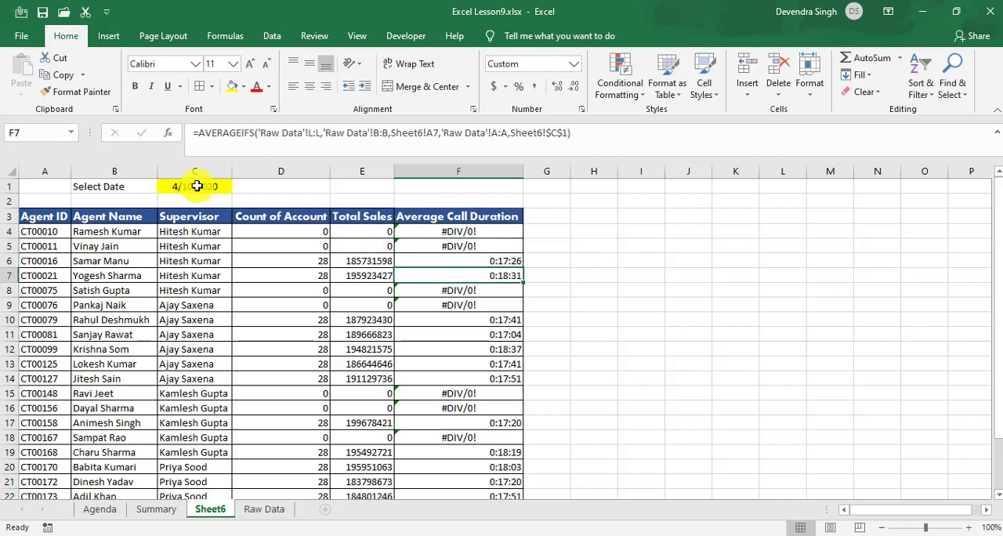
Step: Select the date cell C1 on Sheet6
key("ctrl+Up")
key("ctrl+Up")
key("ctrl+Left")
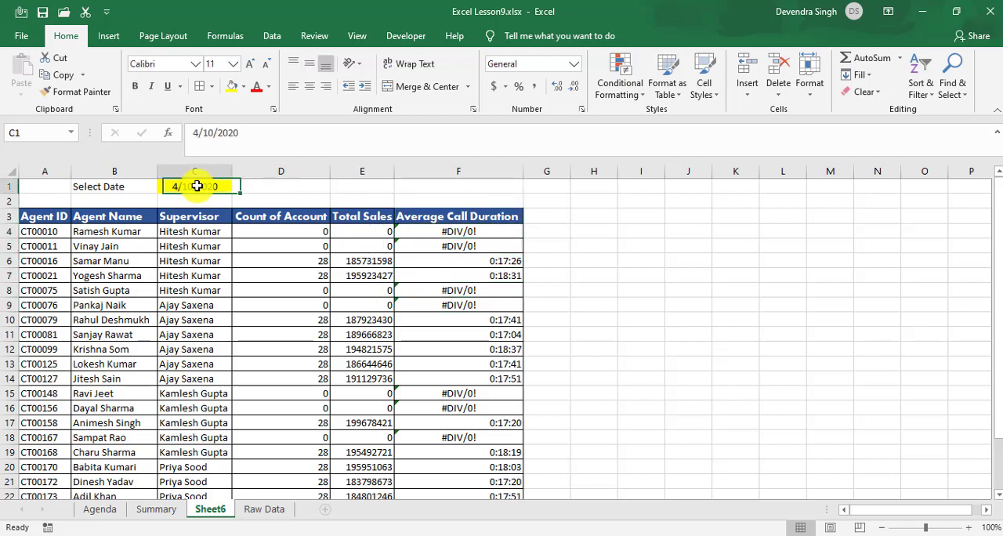
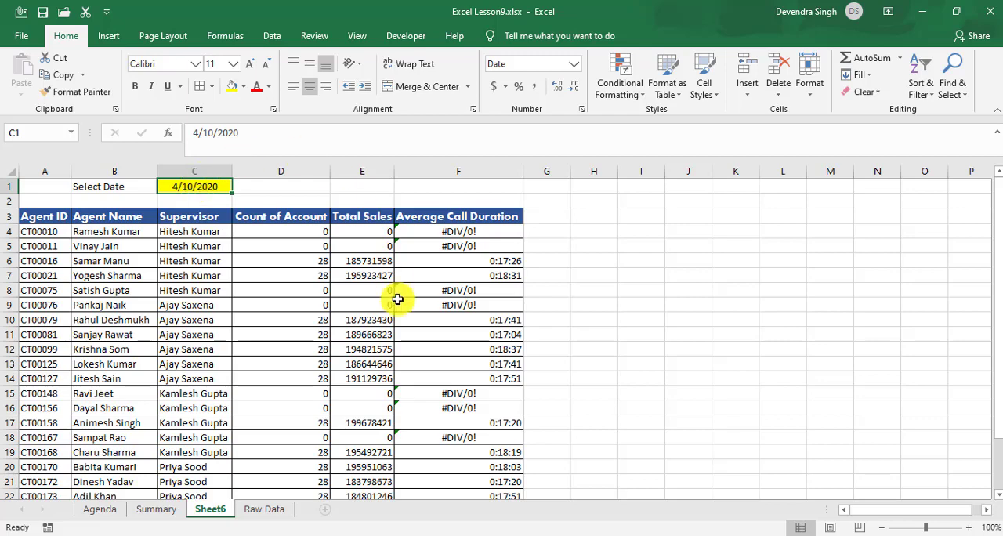
Step: Copy the entire Date column, including its header, from the Raw Data sheet
left_click(261, 510)
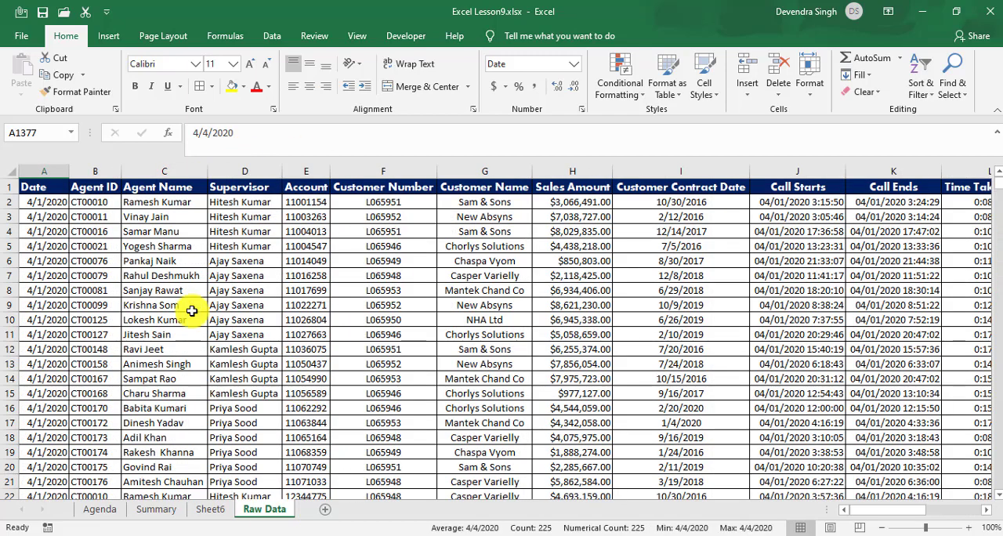
left_click(167, 310)
key("ctrl+Up")
key("ctrl+Left")
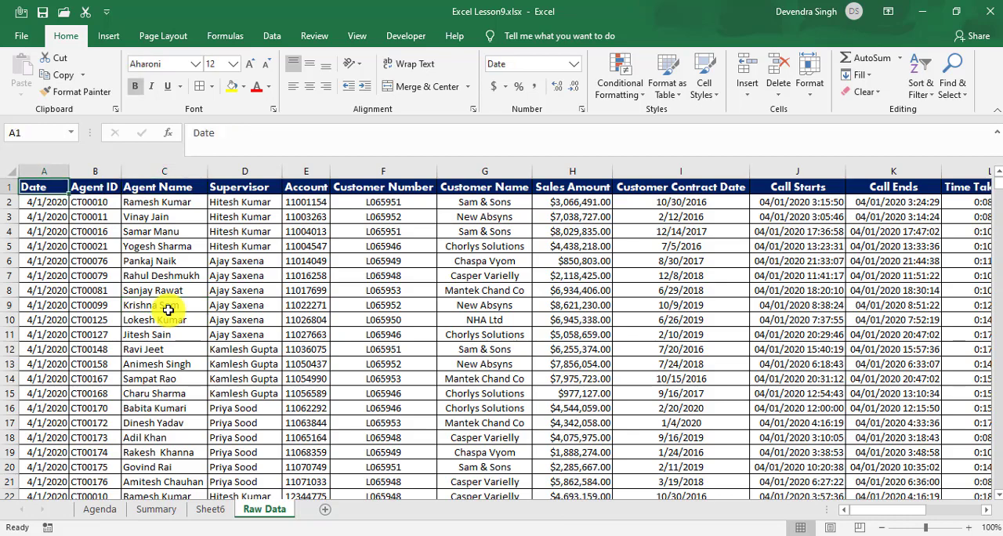
key("ctrl+shift+Down")
key("ctrl+c")
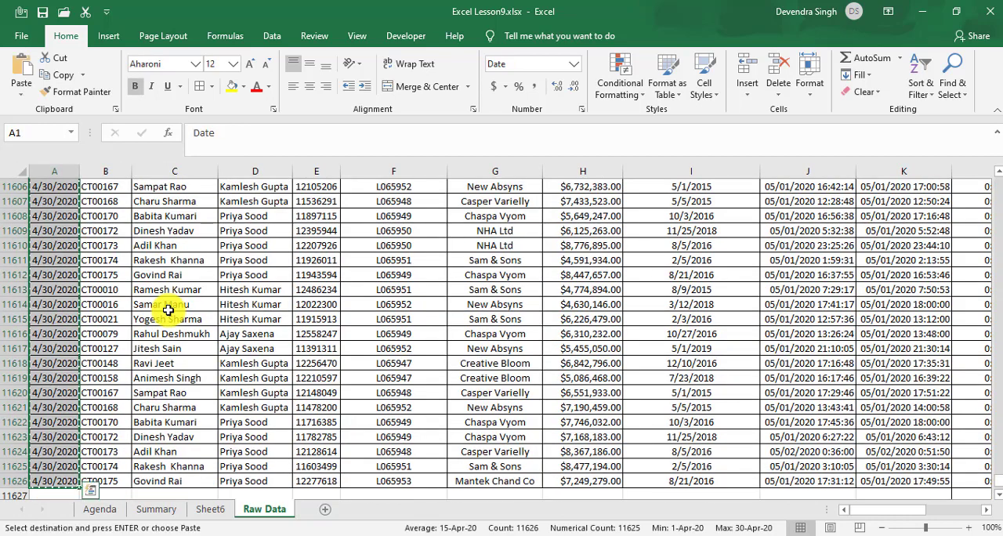
Step: Paste the copied dates onto Sheet6 in column L, with the header in L2
left_click(215, 511)
left_click(697, 267)
key("Up")
key("Up")
key("Up")
key("Up")
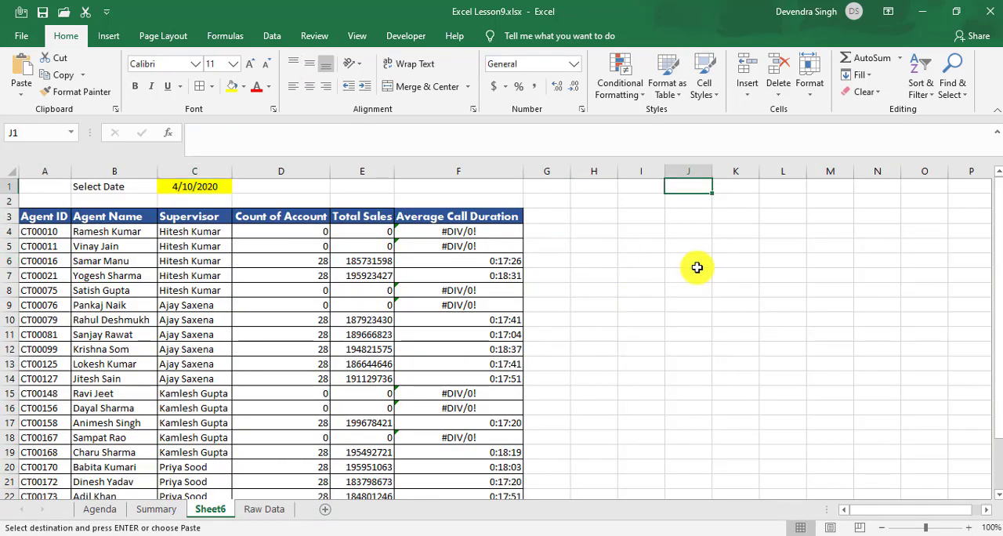
key("Right")
key("Right")
key("ctrl+v")
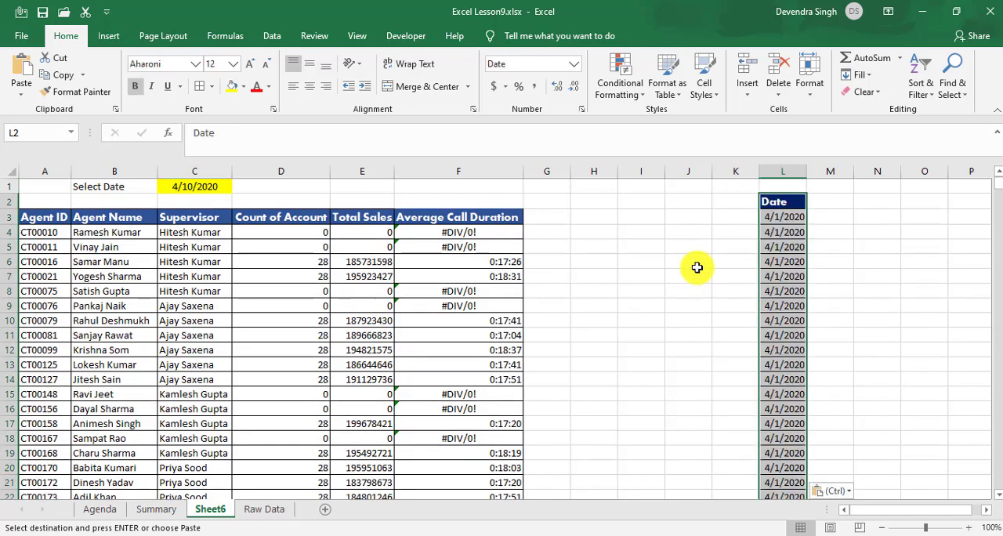
Step: Remove duplicates from the pasted Date list in column L, treating the first row as a header
left_click(272, 35)
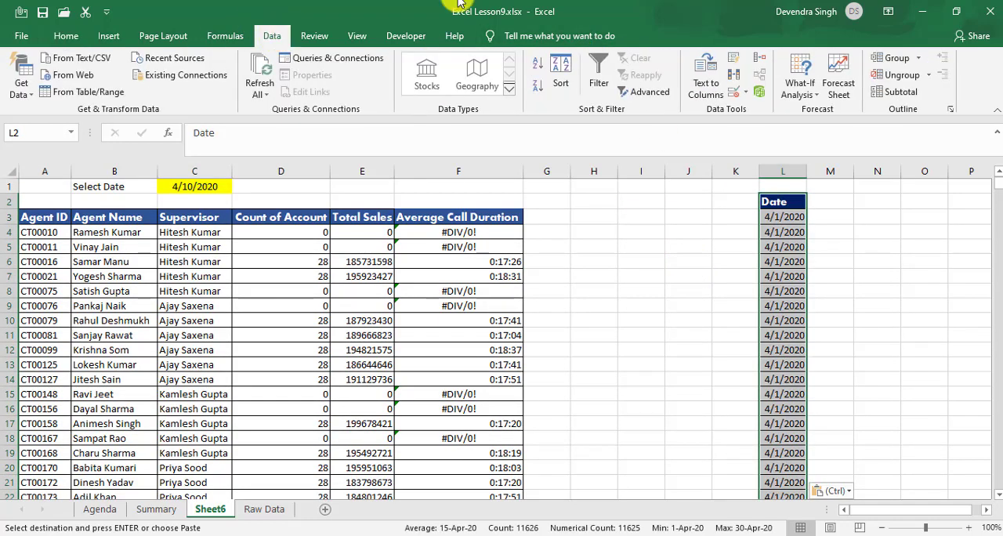
left_click(735, 78)
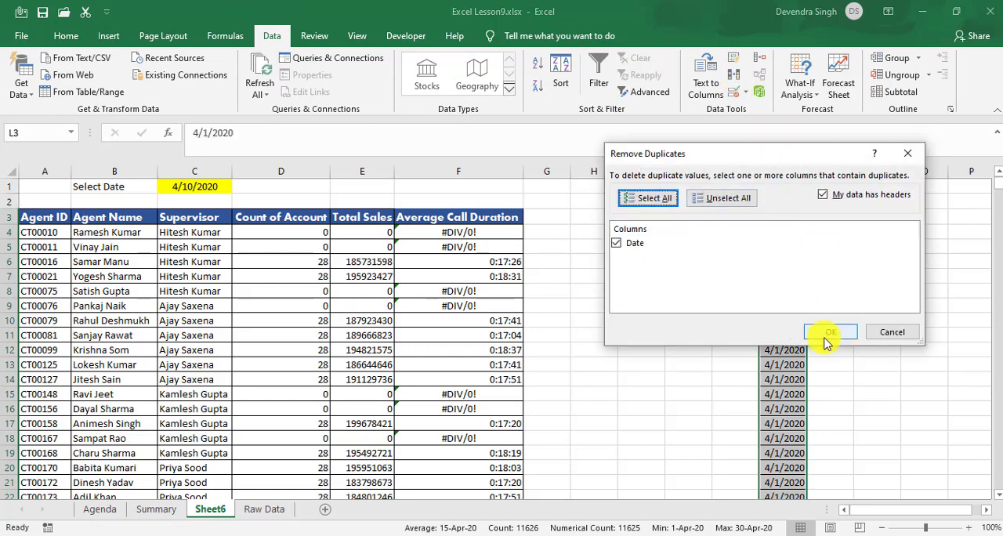
left_click(828, 334)
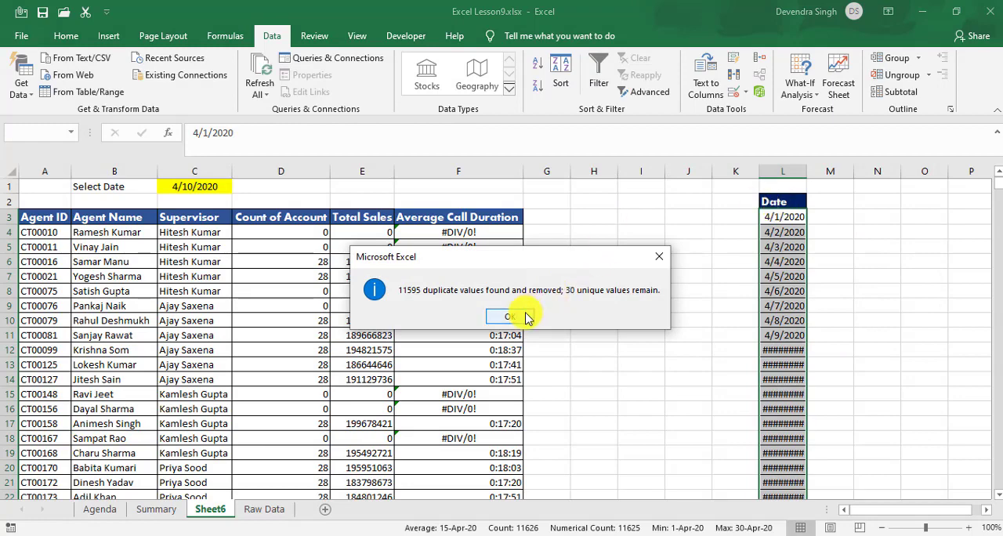
left_click(524, 315)
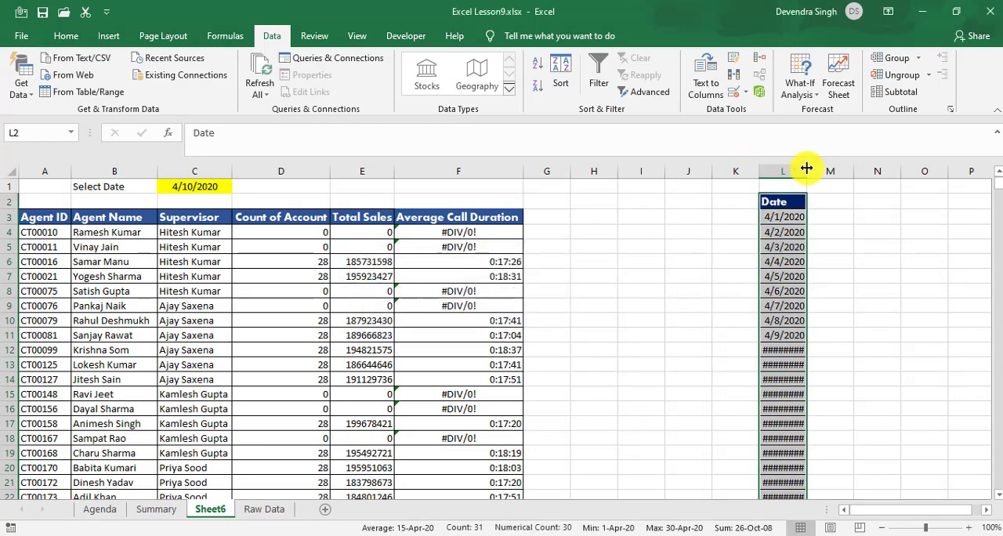
Step: Autofit column L to its dates and check the unique date list down to its last entry
double_click(807, 168)
left_click(786, 262)
key("ctrl+Down")
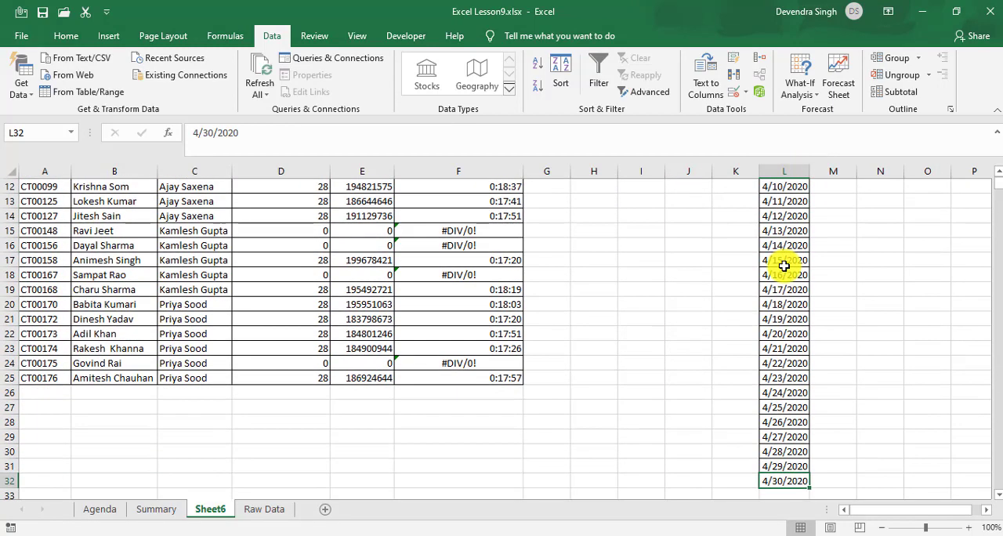
key("Down")
key("ctrl+Up")
key("ctrl+Up")
key("ctrl+Up")
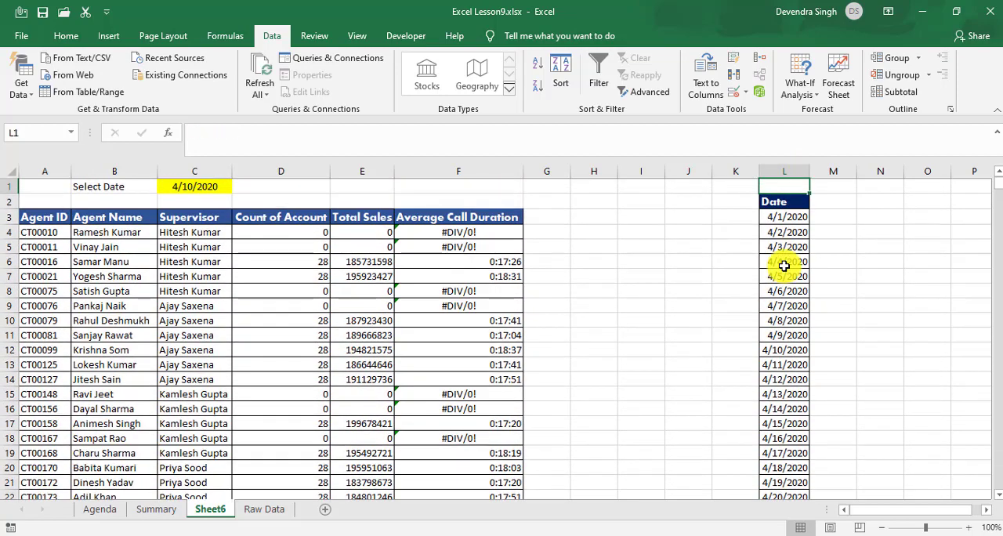
Step: Clear the date in cell C1 next to the Select Date label
key("Left")
key("Left")
key("Left")
key("Left")
key("Left")
key("Left")
key("Left")
key("Left")
key("Left")
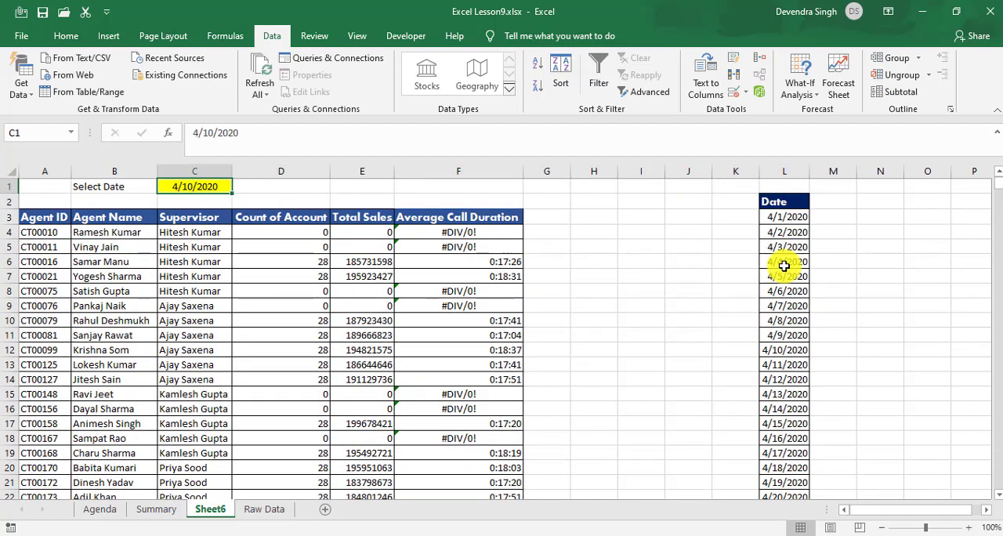
key("Delete")
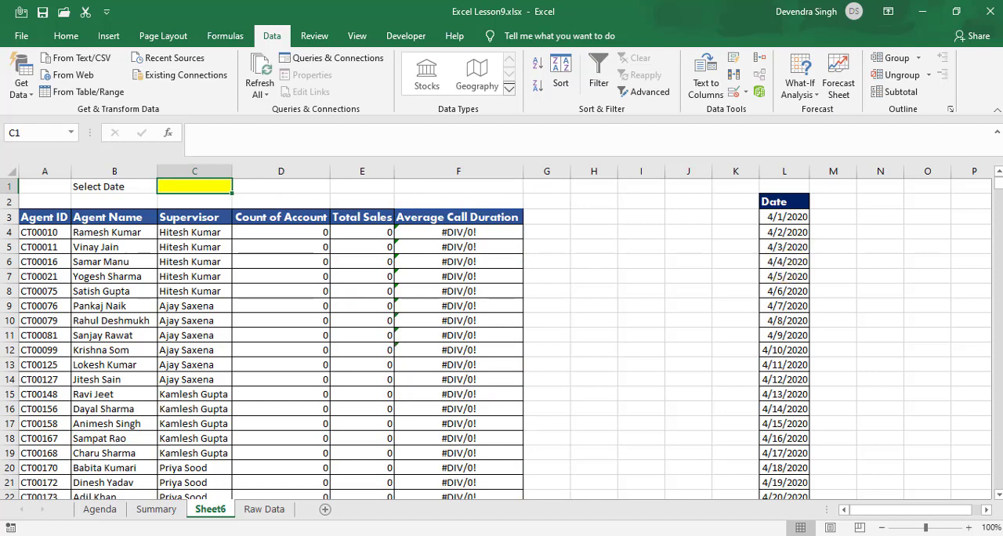
left_click(736, 93)
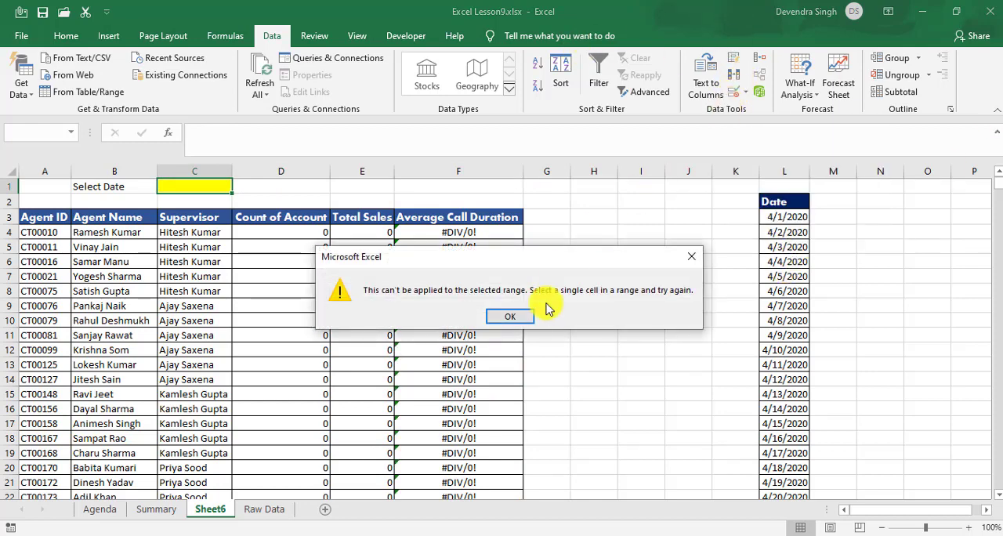
left_click(510, 316)
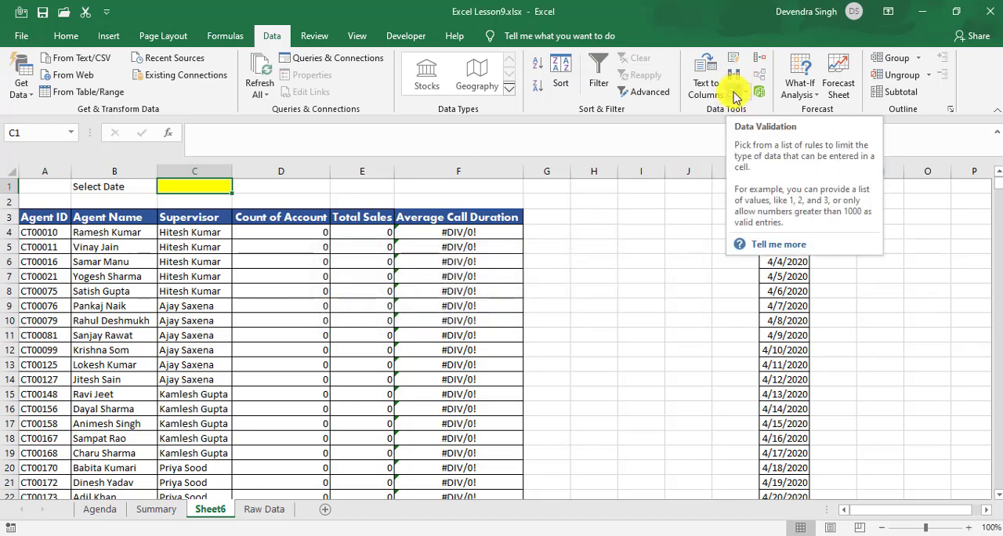
Step: Add List data validation to cell C1 with the source =$L$3:$L$32
left_click(735, 94)
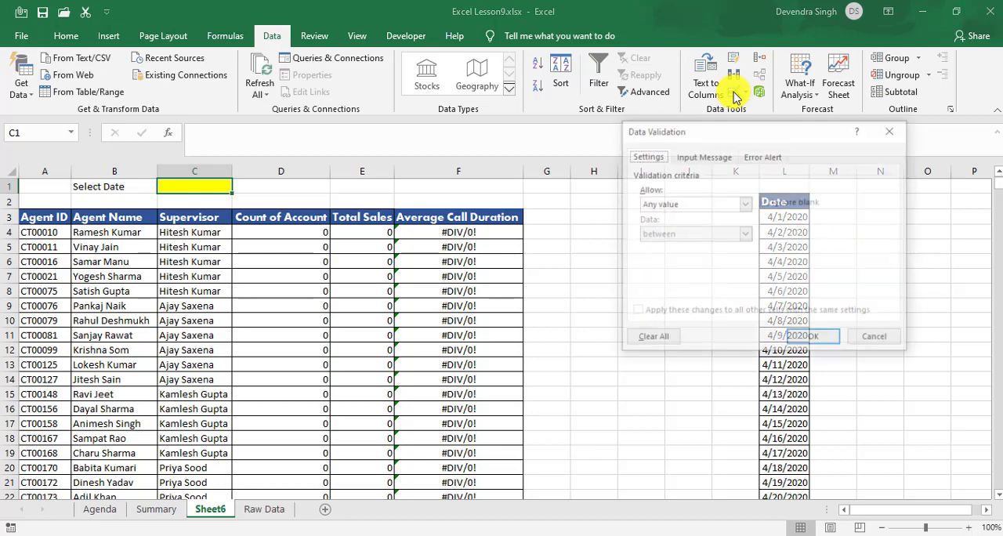
left_click(675, 205)
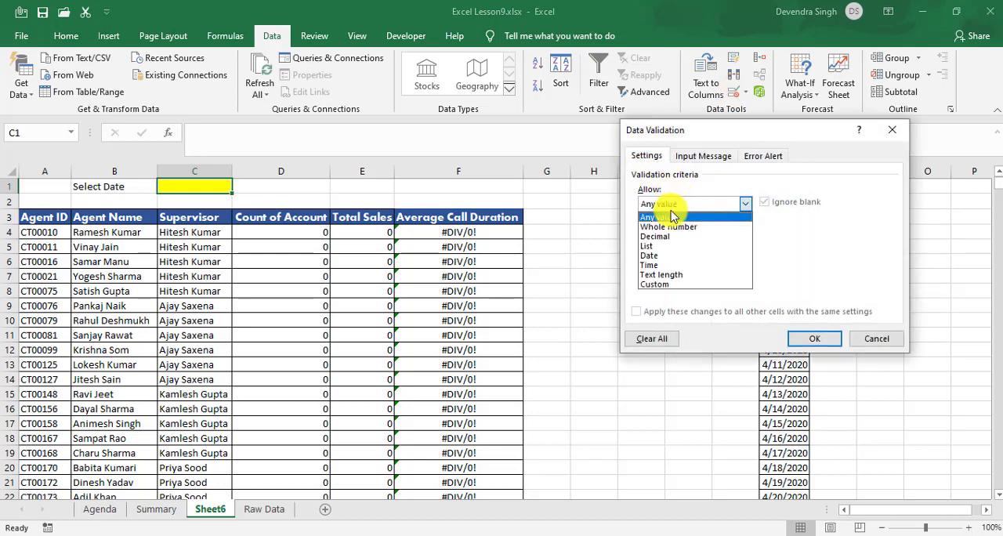
left_click(658, 246)
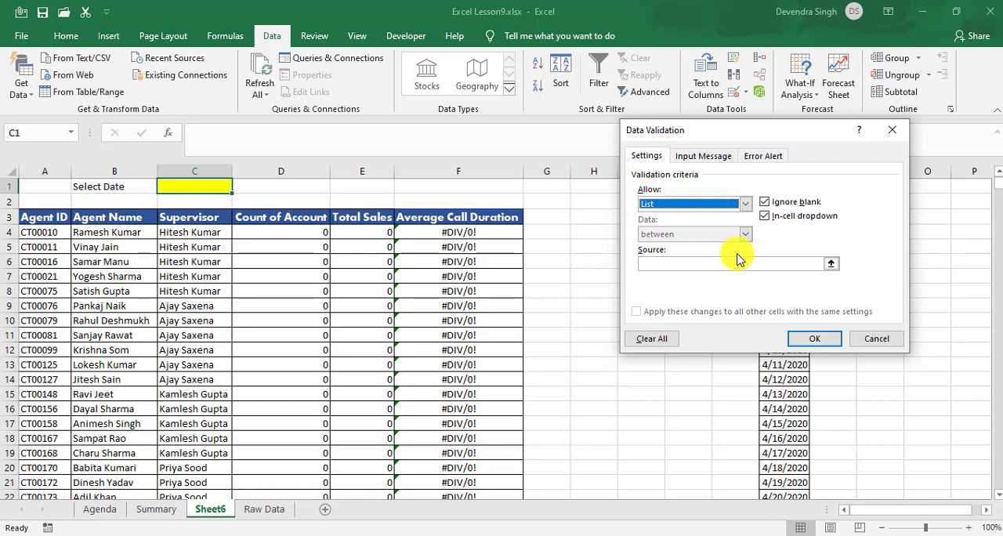
left_click(690, 265)
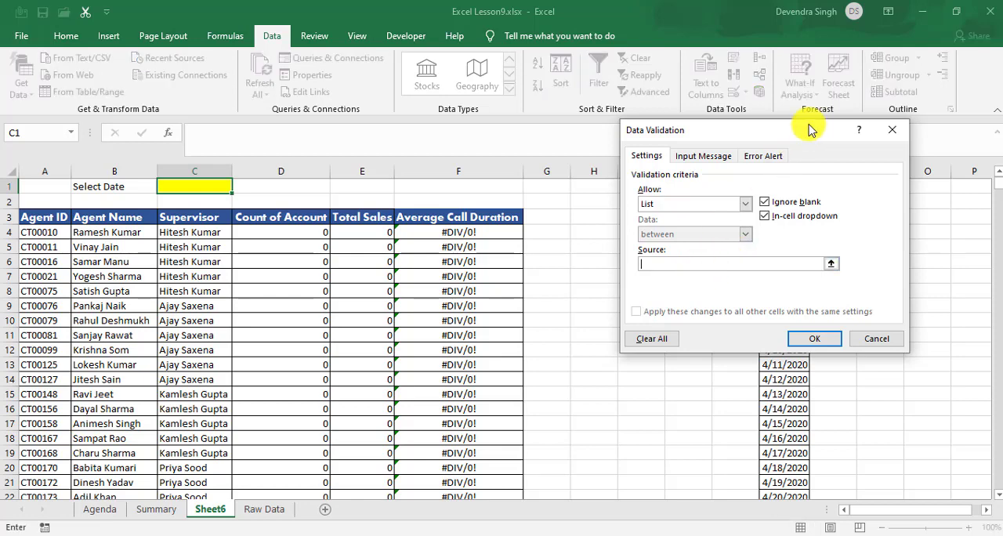
left_click_drag(811, 130, 482, 179)
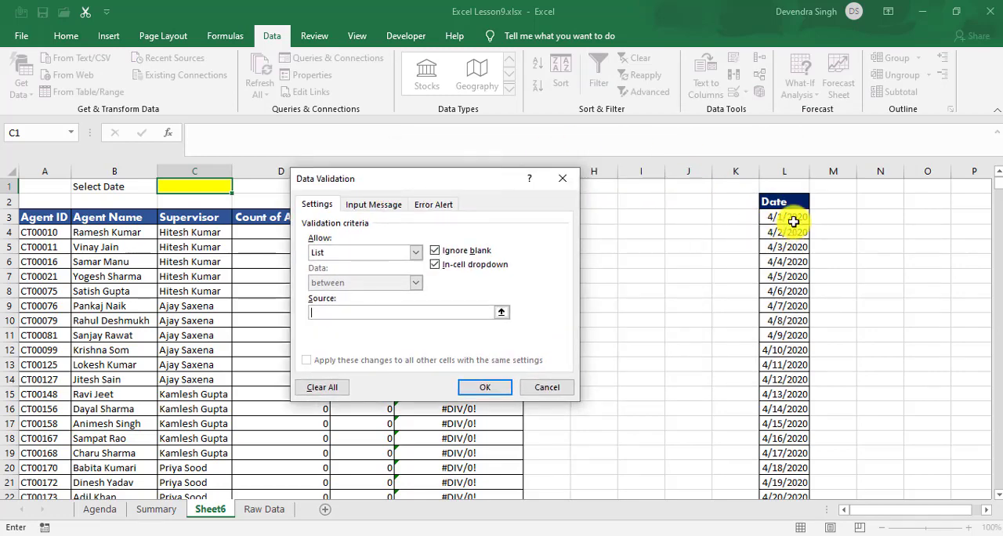
key("ctrl+shift+Down")
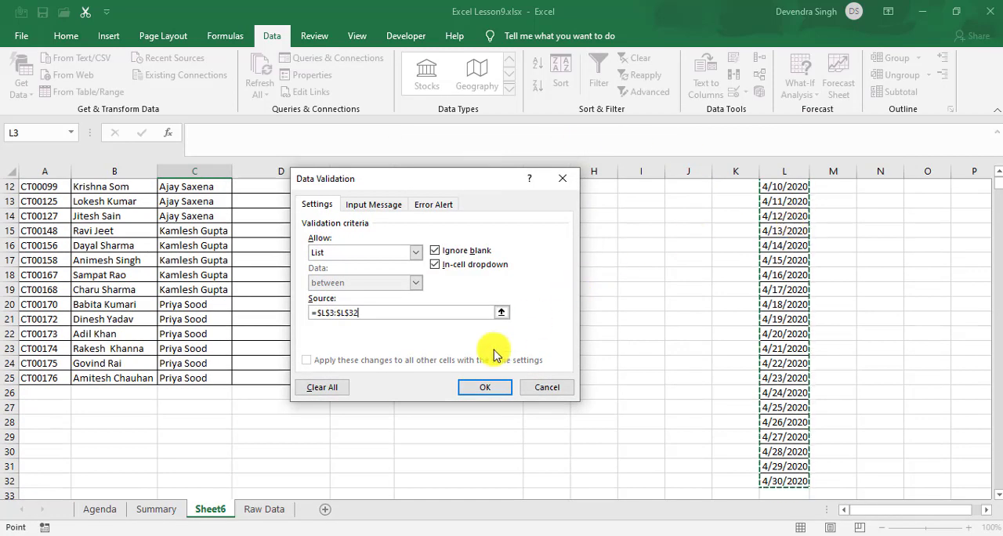
left_click(467, 390)
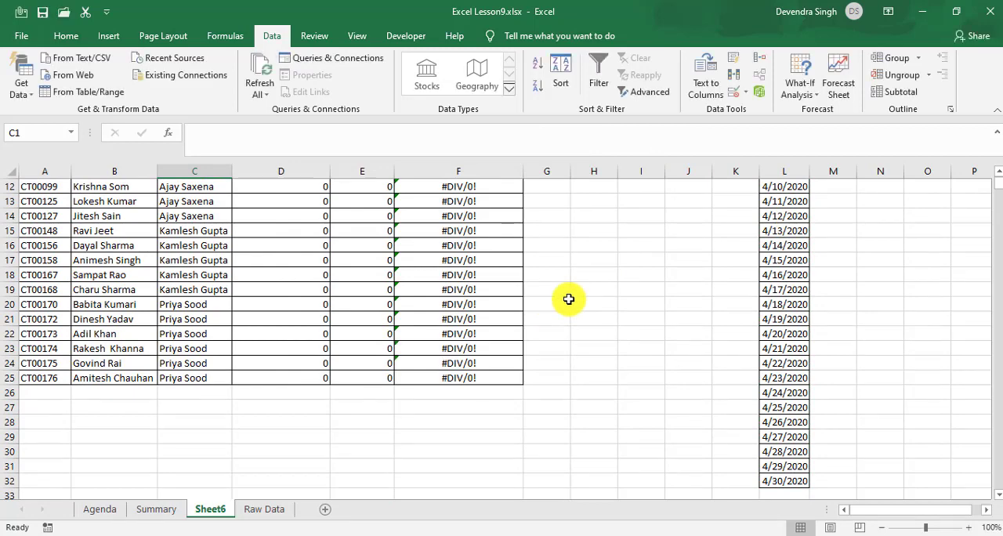
Step: Choose 4/2/2020 from the date dropdown in cell C1
left_click(569, 300)
key("ctrl+Up")
key("Left")
key("Left")
key("Left")
key("Left")
key("Left")
key("Left")
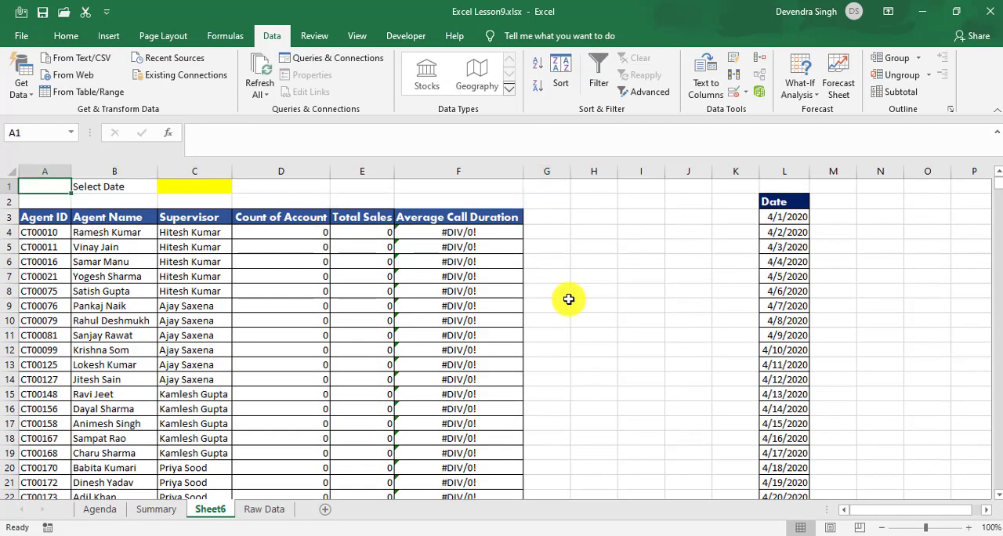
key("Right")
key("Right")
key("Right")
key("Left")
key("alt+Down")
key("Down")
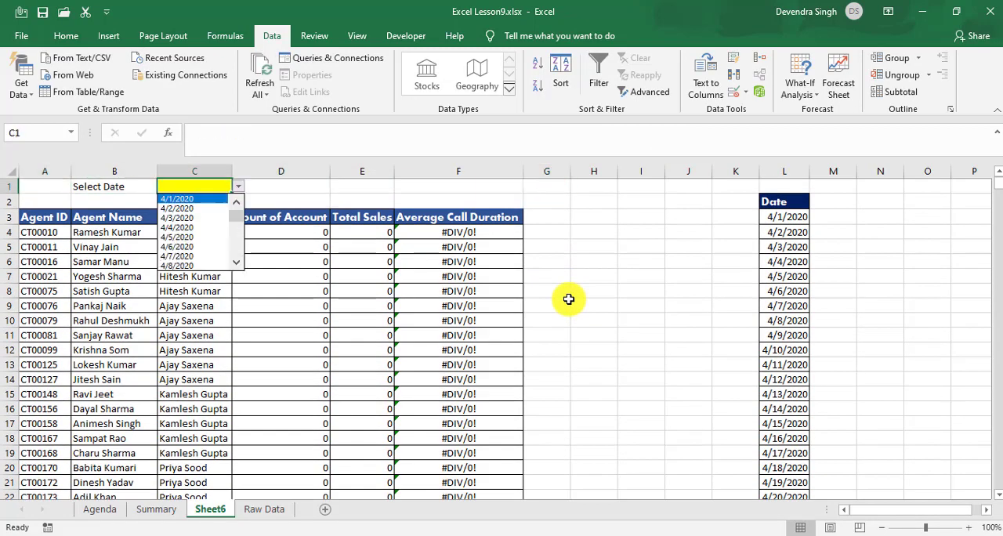
key("Down")
key("Return")
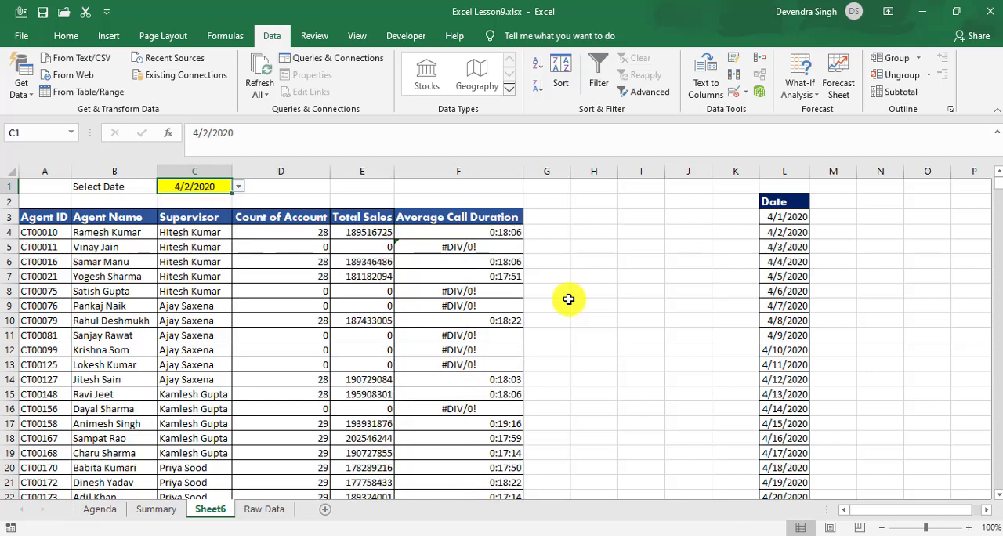
Step: Try 4/6/2020 in the C1 date dropdown, then set the date to 4/12/2020
key("alt+Down")
key("Down")
key("Down")
key("Down")
key("Escape")
key("alt+Down")
key("Down")
key("Down")
key("Down")
key("Down")
key("Down")
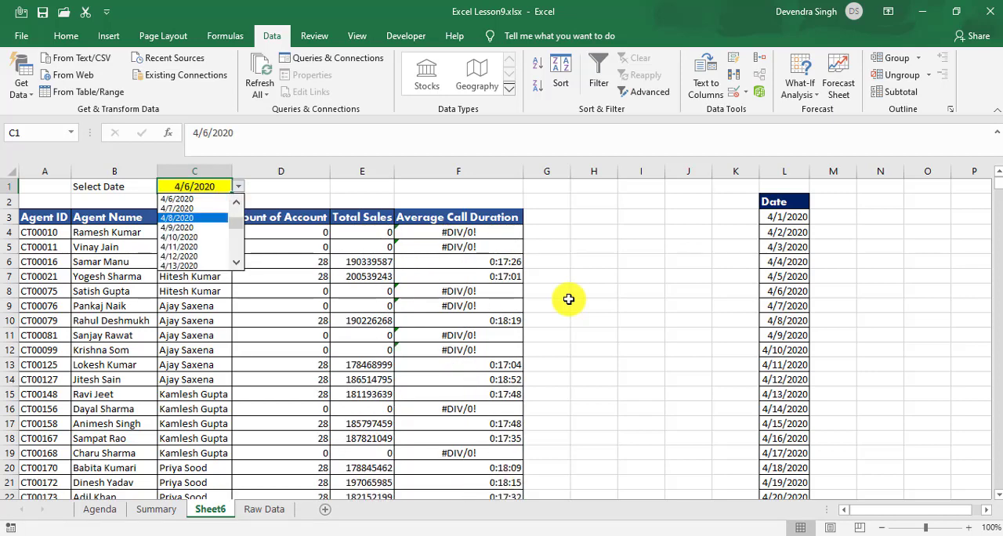
key("Down")
key("Return")
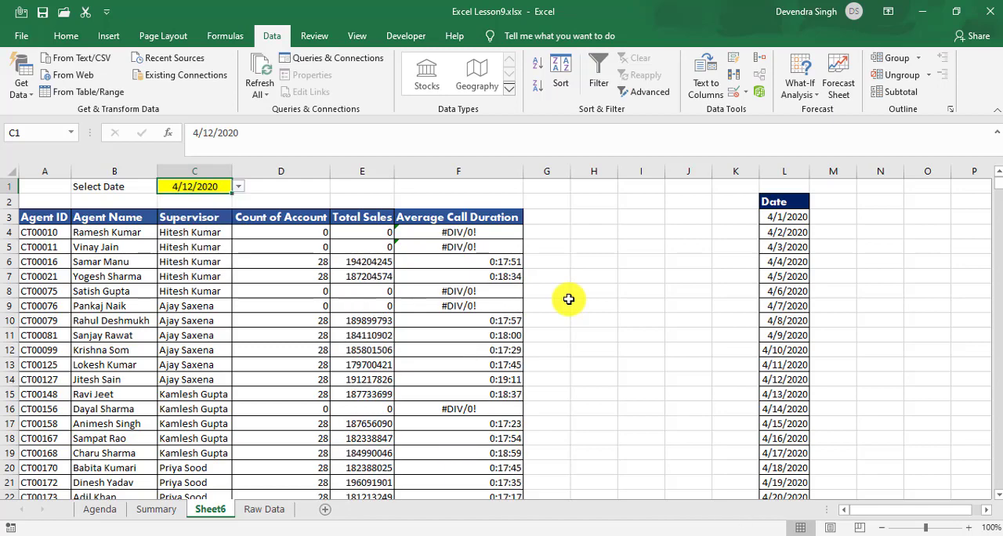
Step: Check the Average Call Duration column down to F25 for the selected date and return to C1
key("Down")
key("Down")
key("Right")
key("Right")
key("Right")
key("ctrl+Down")
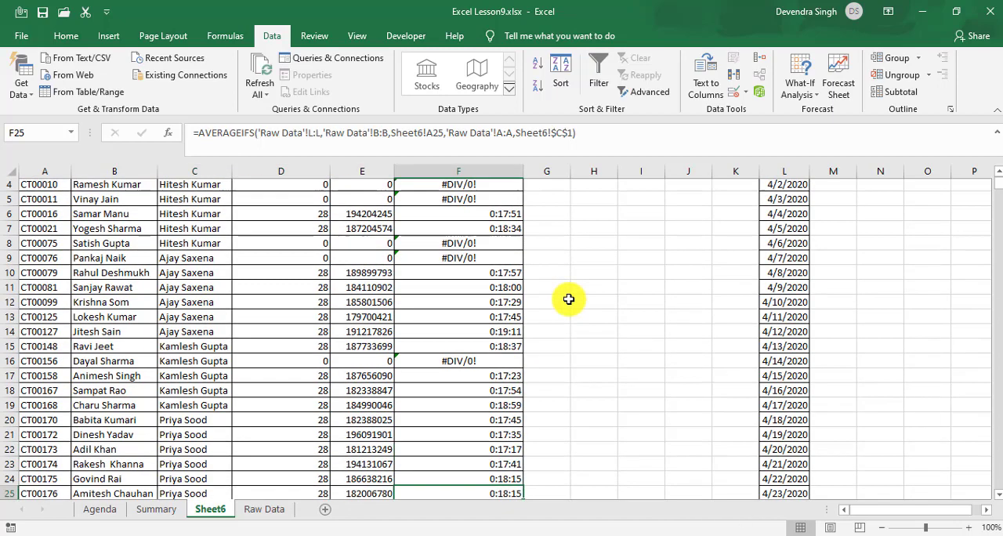
key("ctrl+Up")
key("ctrl+Up")
key("Left")
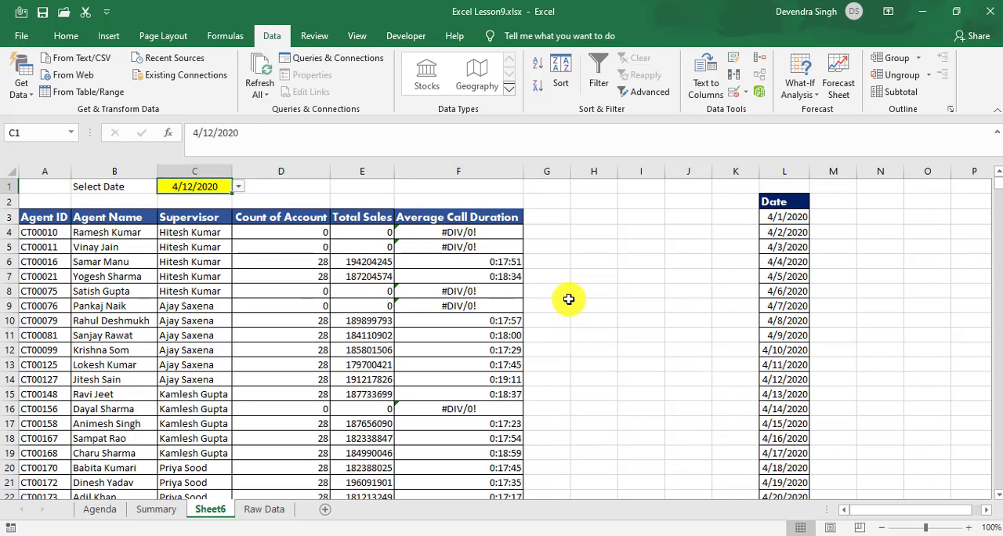
key("Left")
key("Left")
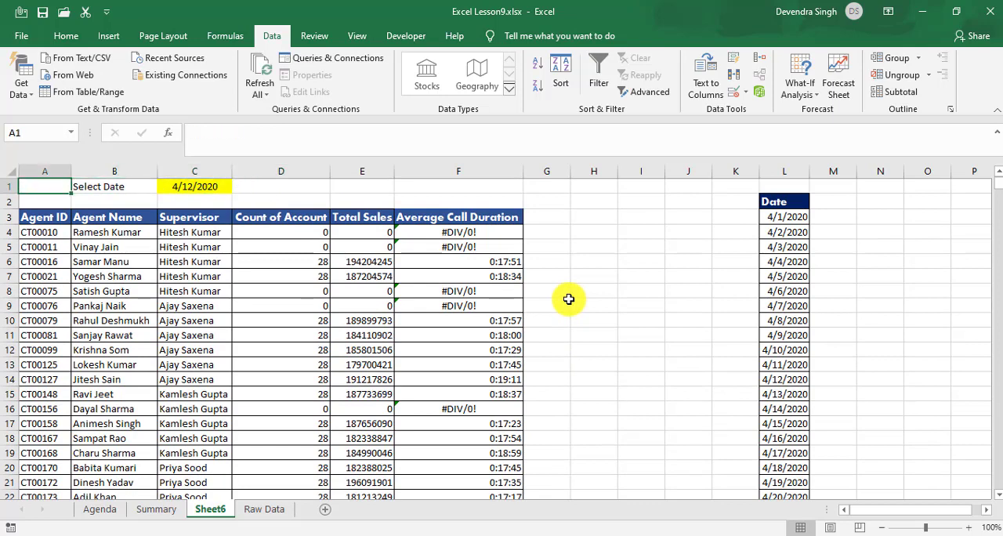
key("Right")
key("Right")
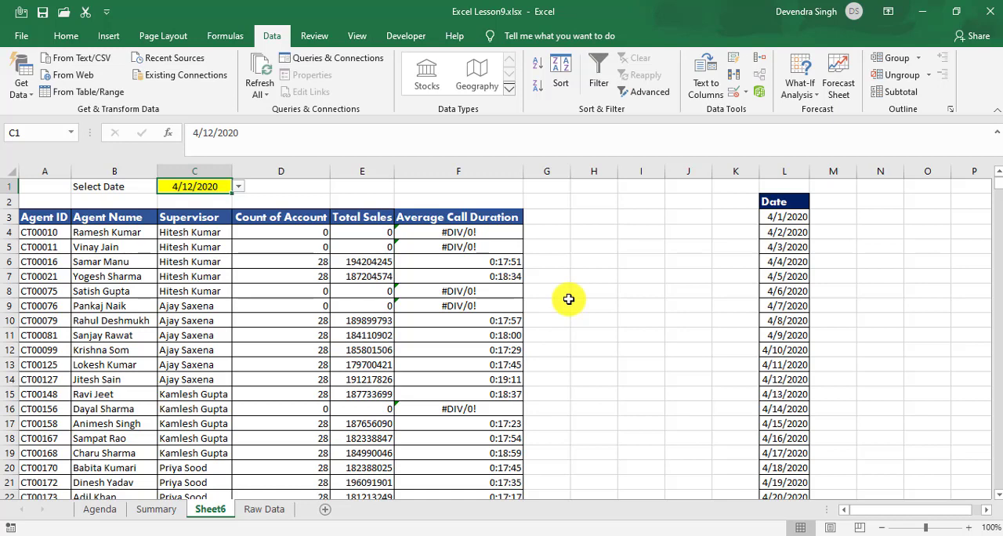
Step: Replace the Select Date label in B1 with "Start Date"
key("Left")
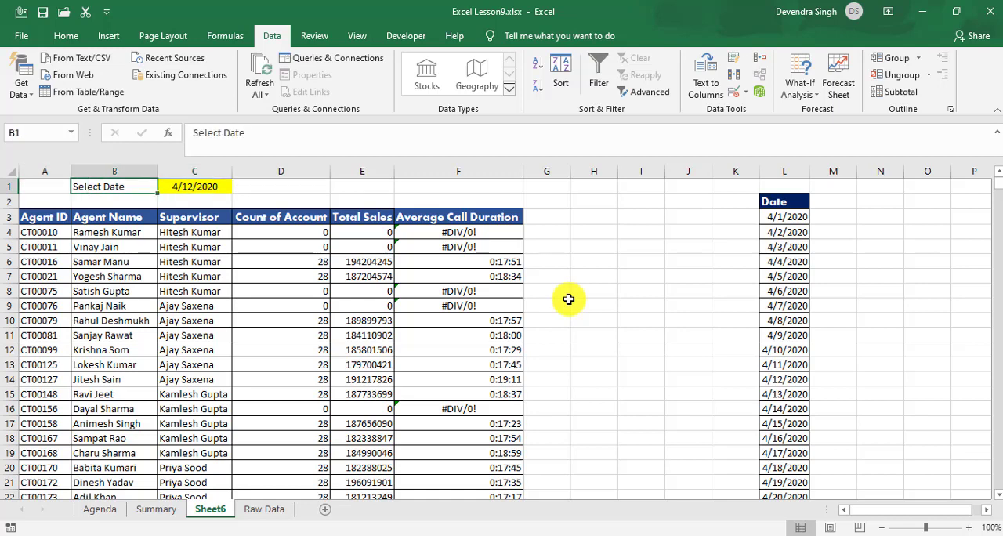
type("F")
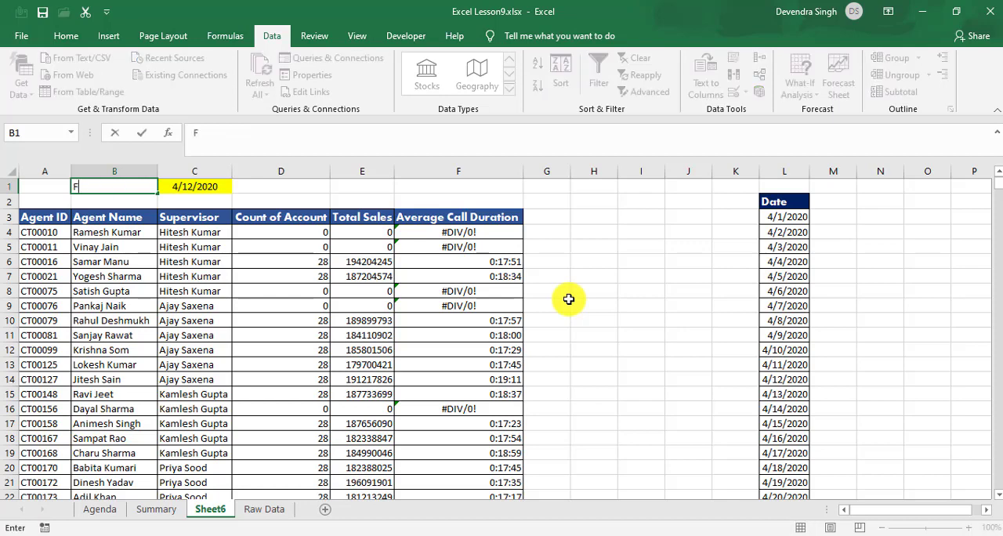
key("BackSpace")
type("Date")
key("BackSpace")
key("BackSpace")
key("BackSpace")
key("BackSpace")
type("Start Date")
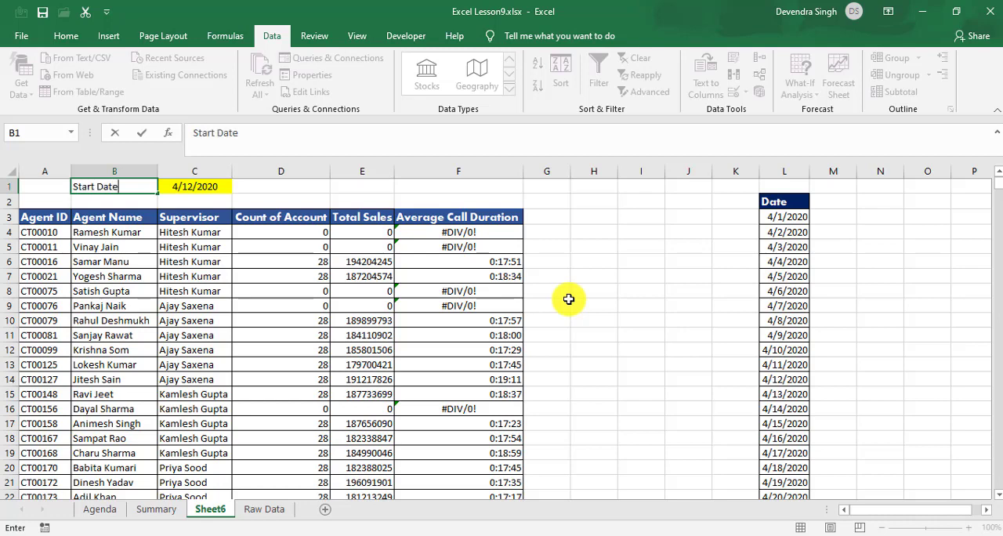
key("Return")
Step: Enter the label "End Date" in cell D1
key("Up")
key("Right")
key("Right")
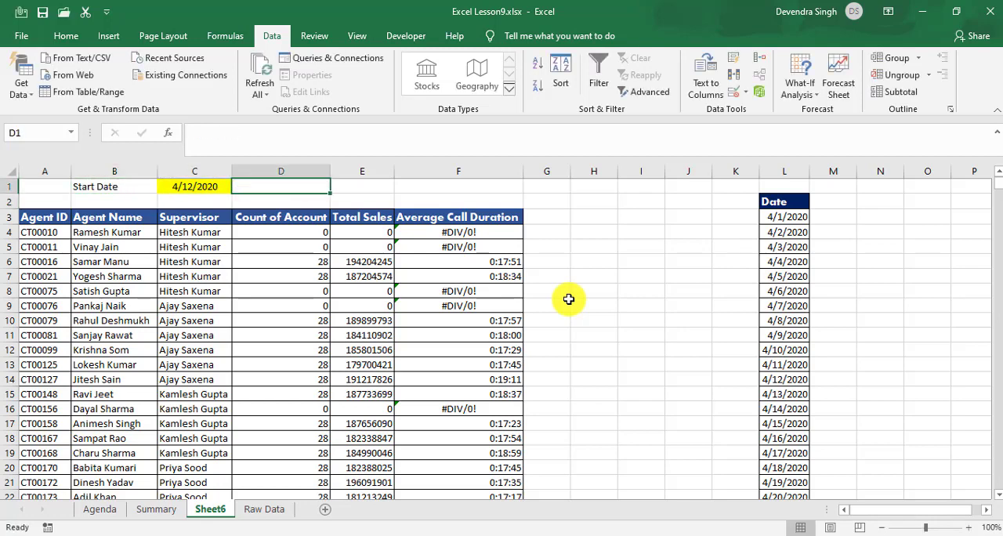
type("End Date")
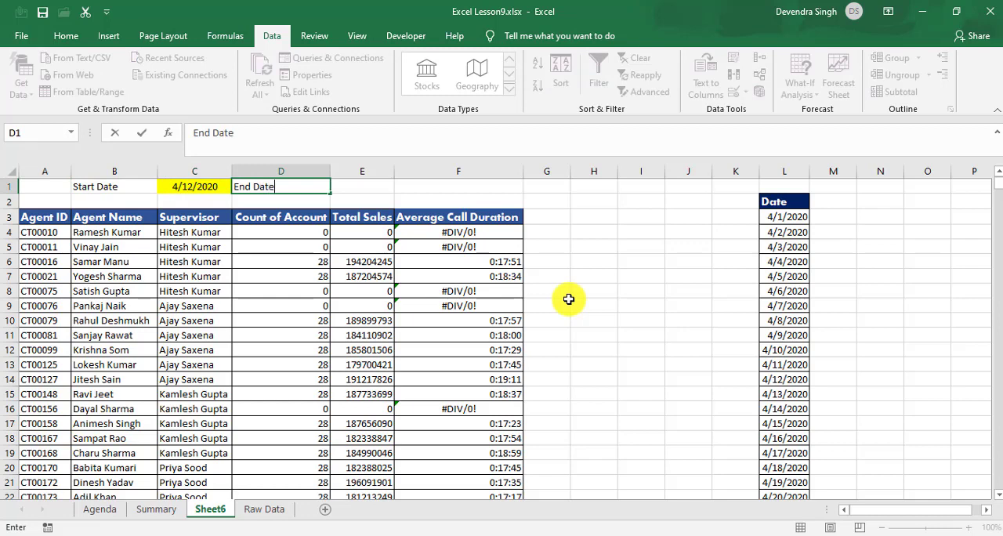
Step: Copy the date dropdown cell C1, including its yellow fill, into E1 beside the End Date label
key("Left")
key("ctrl+c")
key("Right")
key("Right")
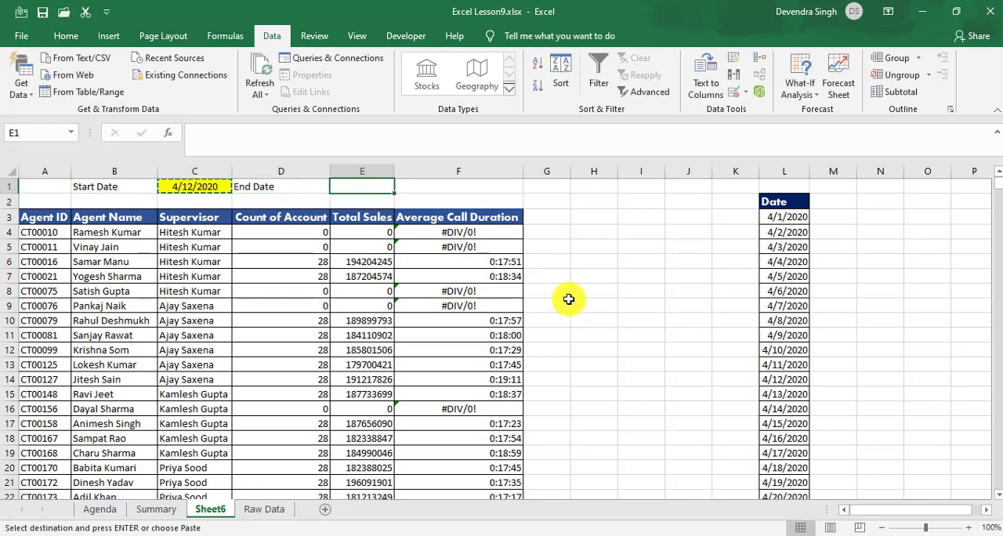
key("ctrl+v")
Step: Set the start date in C1 to 4/1/2020 from its dropdown
key("Left")
key("Left")
key("alt+Down")
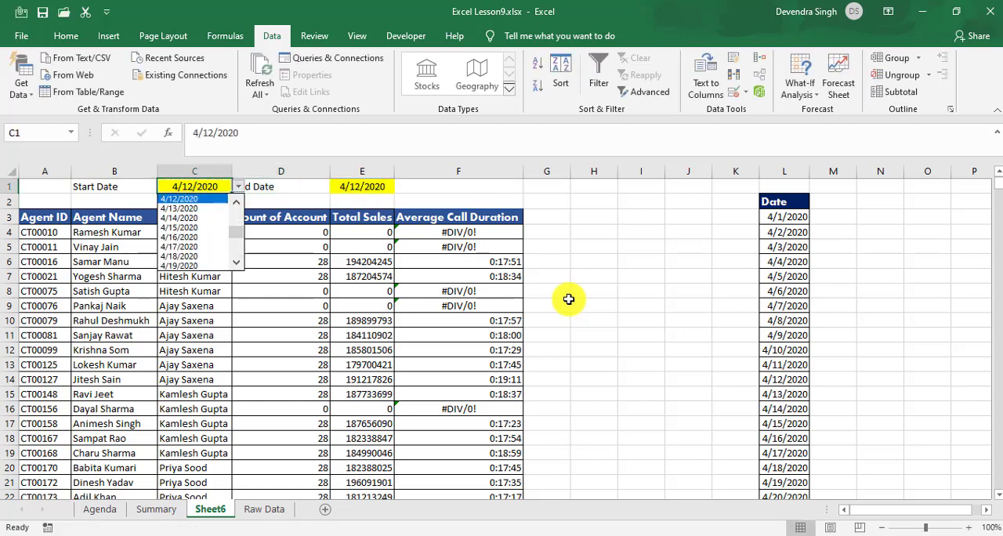
key("Up")
key("Up")
key("Up")
key("Up")
key("Up")
key("Up")
key("Up")
key("Up")
key("Up")
key("Up")
key("Up")
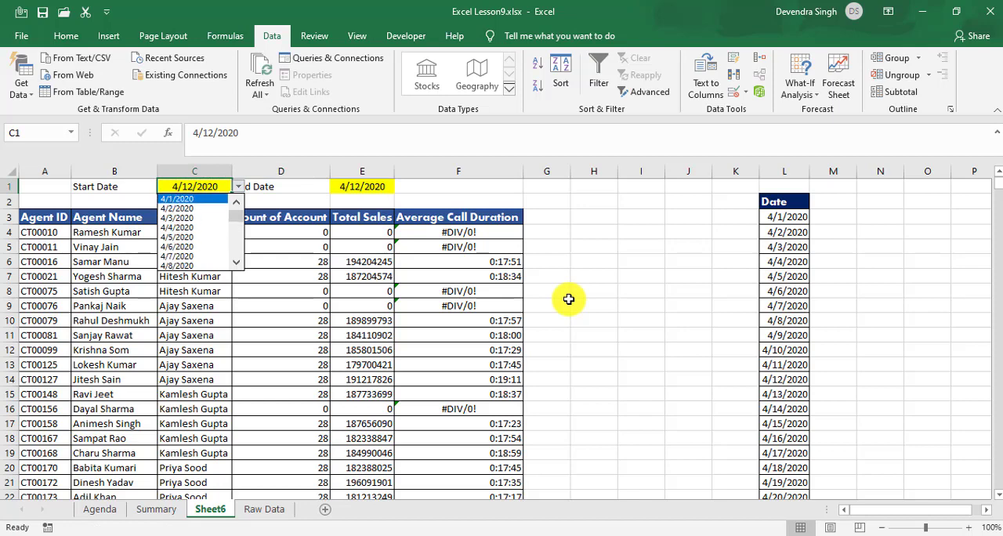
key("Return")
Step: Set the end date in E1 to 4/6/2020 from its dropdown
key("Right")
key("Right")
key("alt+Down")
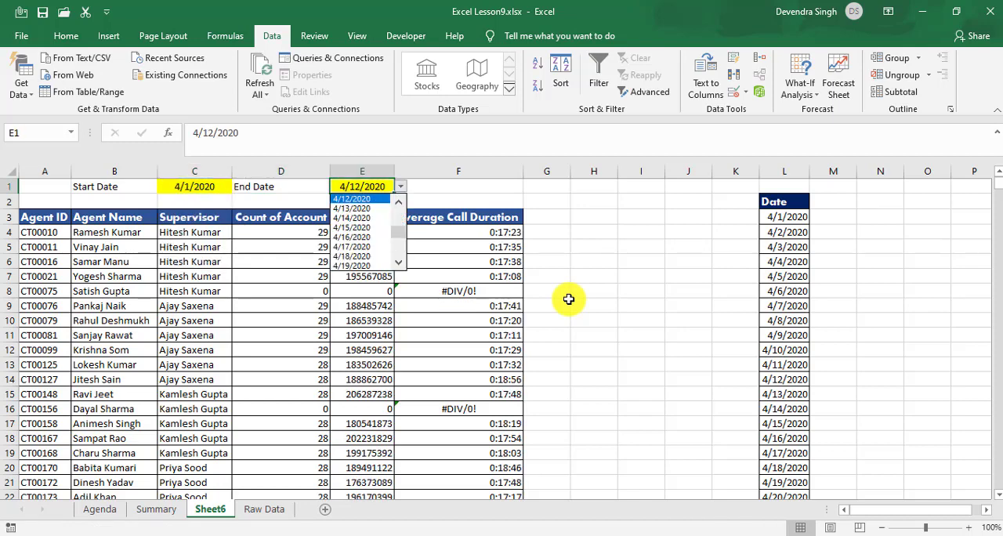
key("Up")
key("Up")
key("Up")
key("Up")
key("Up")
key("Up")
key("Up")
key("Up")
key("Up")
key("Up")
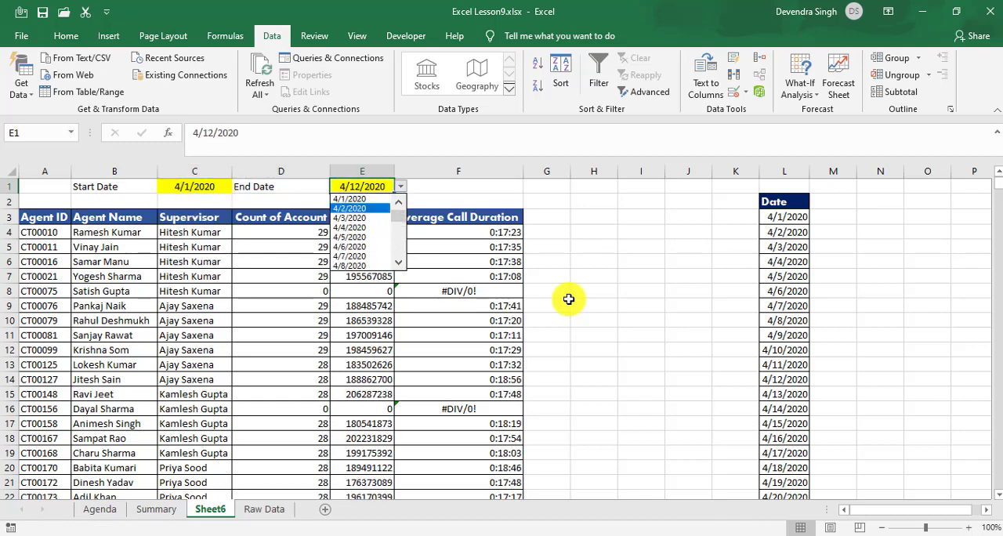
key("Down")
key("Down")
key("Down")
key("Down")
key("Return")
key("Left")
key("Left")
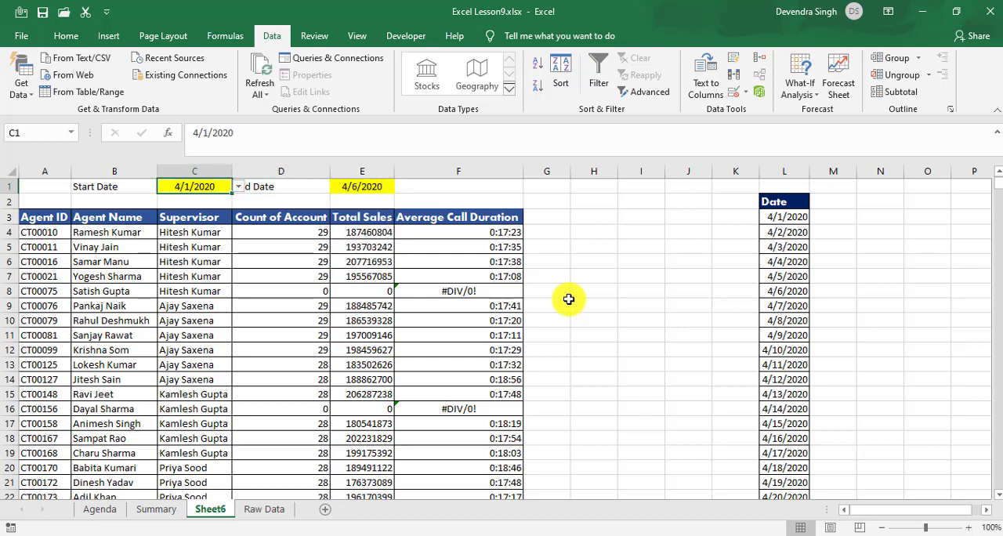
key("Left")
key("Right")
key("Right")
key("Right")
key("Right")
key("Left")
key("Left")
key("Left")
key("Right")
key("Right")
key("Down")
key("Down")
key("Down")
key("Left")
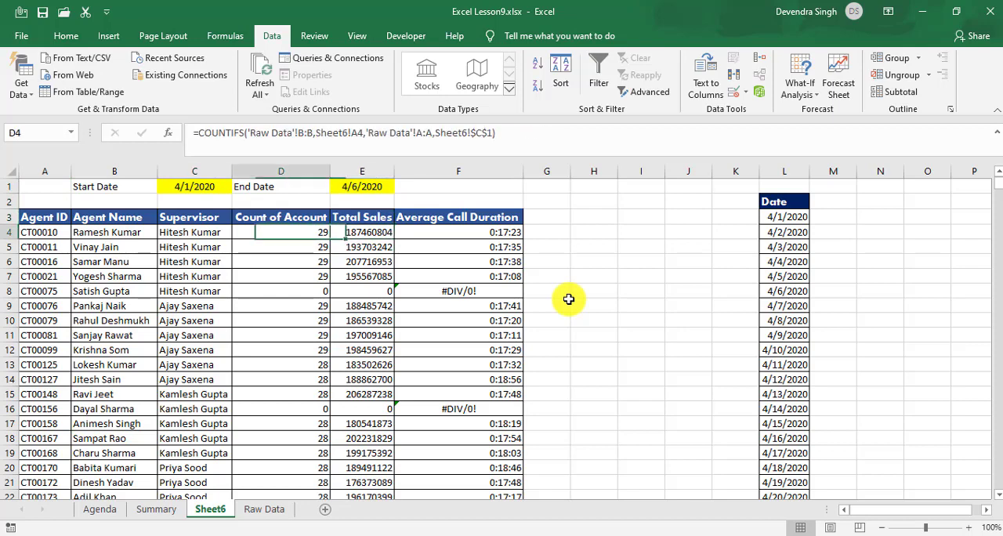
key("Up")
key("Up")
key("Down")
key("Down")
key("Down")
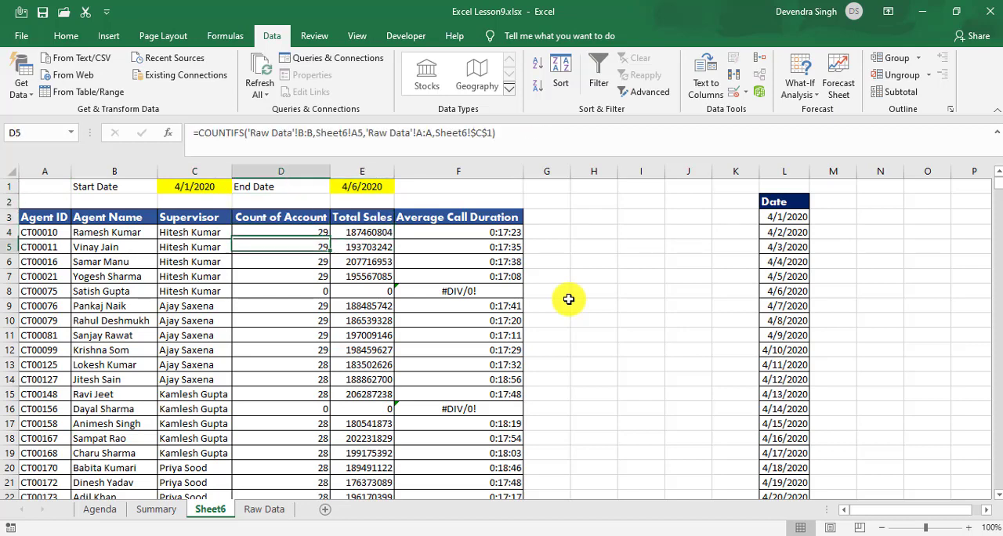
Step: Insert several blank columns at column K to shift the Date list in column L farther from the summary table
key("Right")
key("Right")
key("Right")
key("Right")
key("Right")
key("Right")
key("Right")
key("Right")
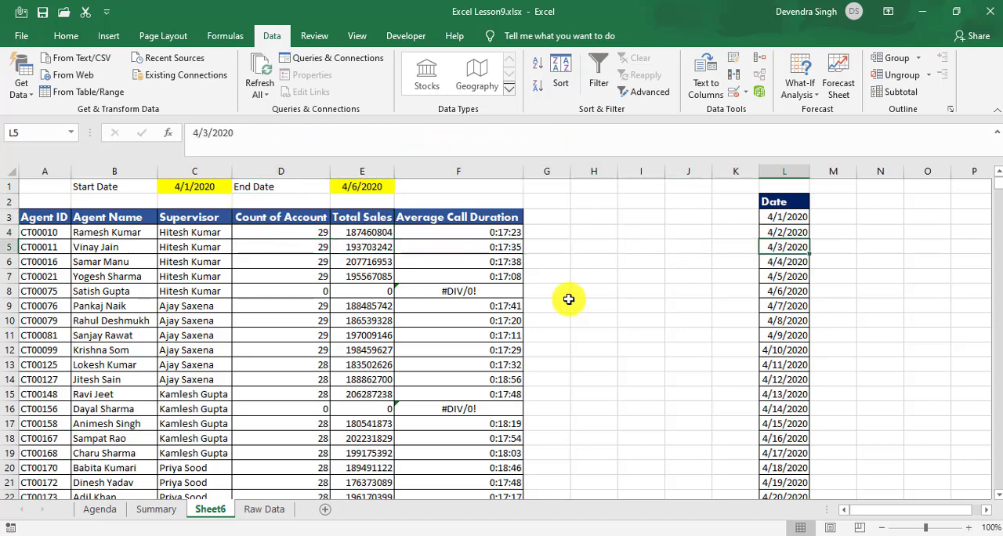
key("ctrl+Up")
key("ctrl+shift+Down")
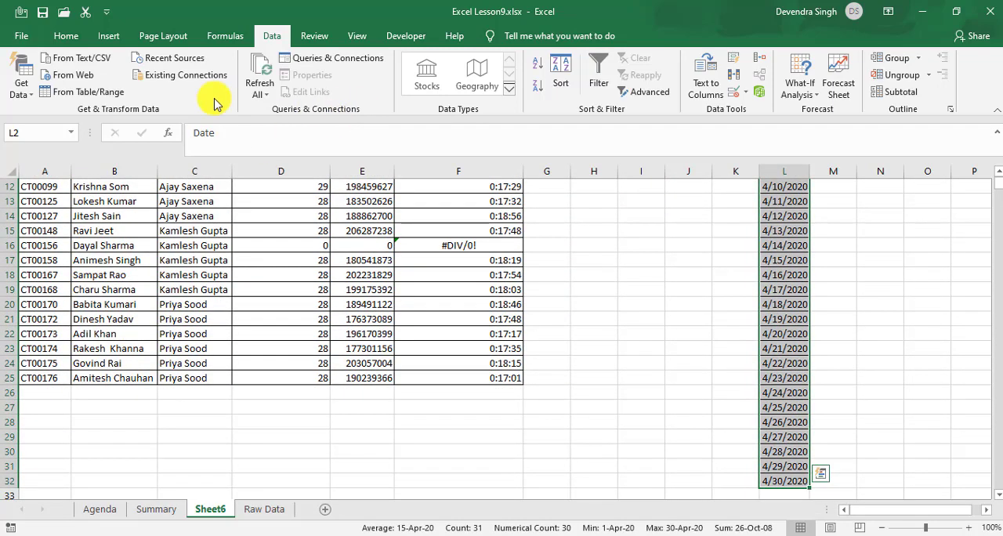
left_click(79, 37)
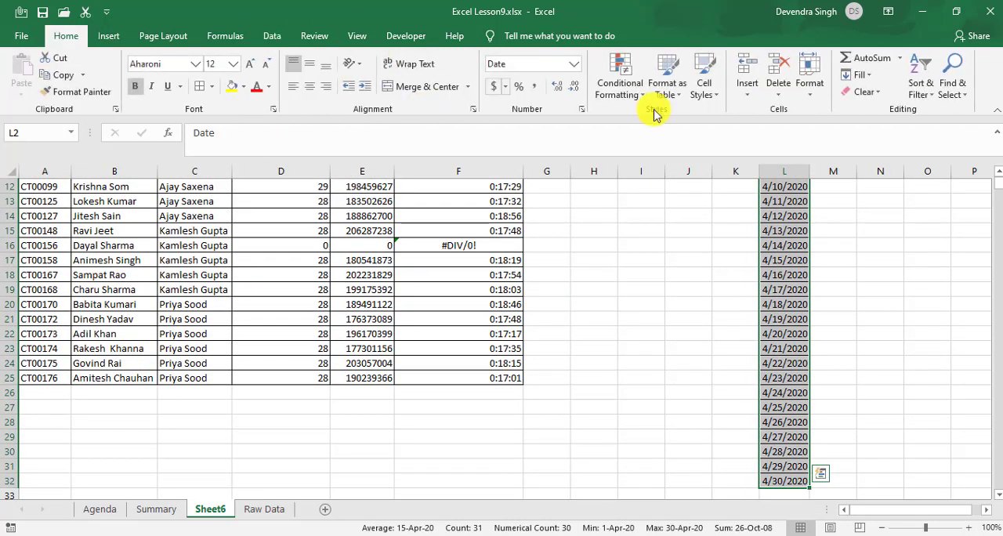
left_click(732, 185)
left_click(734, 172)
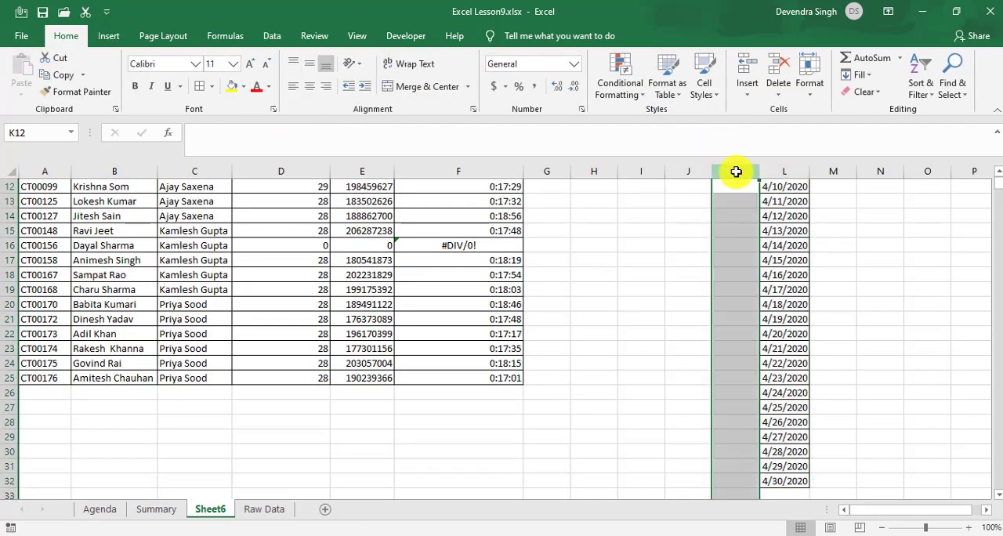
key("ctrl+plus")
key("ctrl+plus")
key("ctrl+plus")
key("ctrl+plus")
key("ctrl+plus")
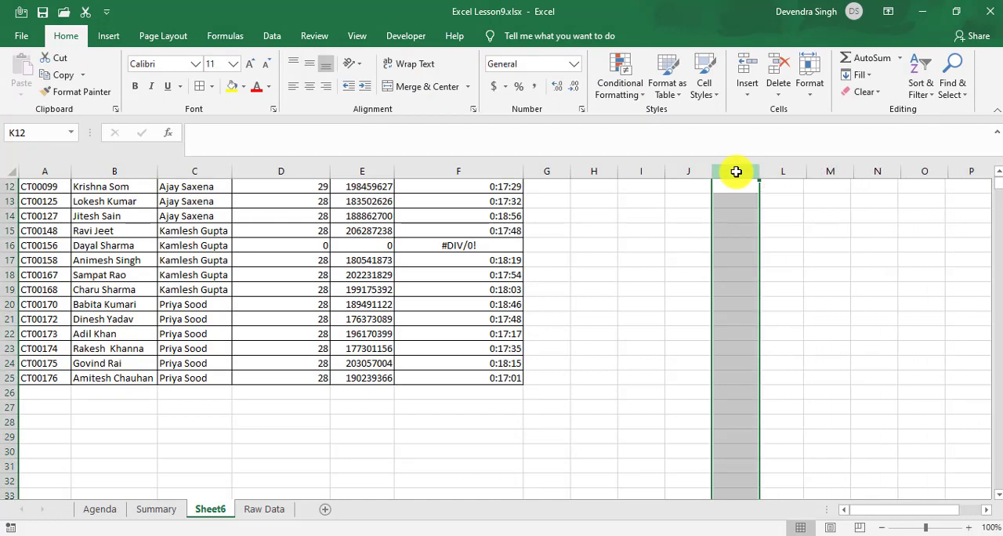
Step: Browse the dates in the C1 start date dropdown and close it without choosing one
key("ctrl+Home")
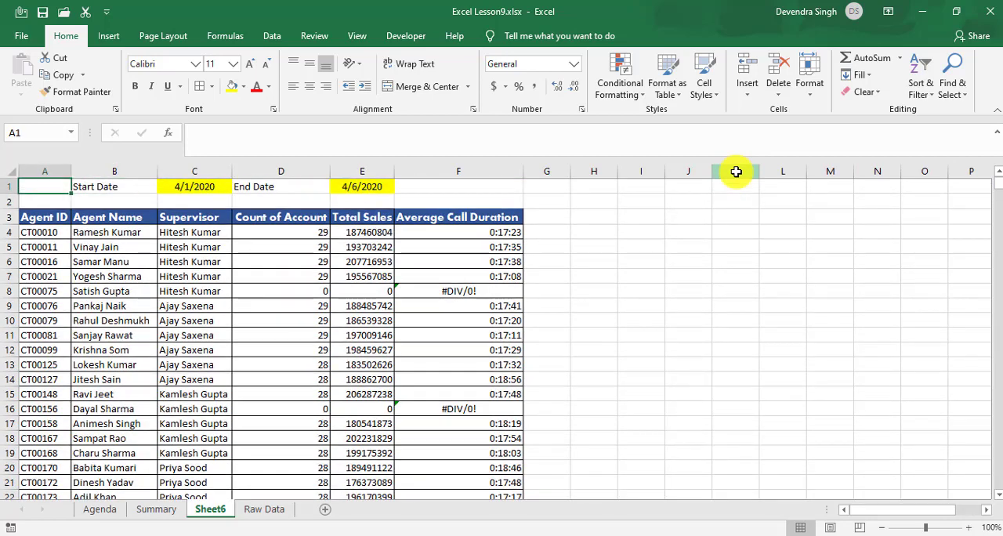
key("Right")
key("Right")
key("Right")
key("Left")
key("alt+Down")
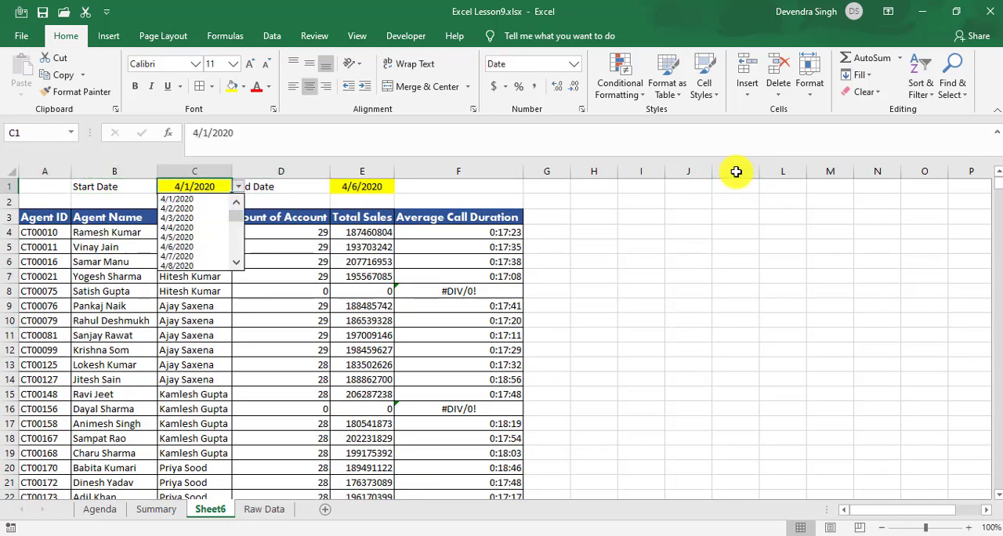
key("Down")
key("Down")
key("Down")
key("Escape")
key("Right")
key("Right")
key("Right")
key("Right")
key("Right")
key("Right")
key("Right")
key("Right")
key("Right")
key("Right")
key("Right")
key("Right")
key("Right")
key("Right")
key("Right")
key("Right")
key("Right")
key("Right")
key("Right")
key("Right")
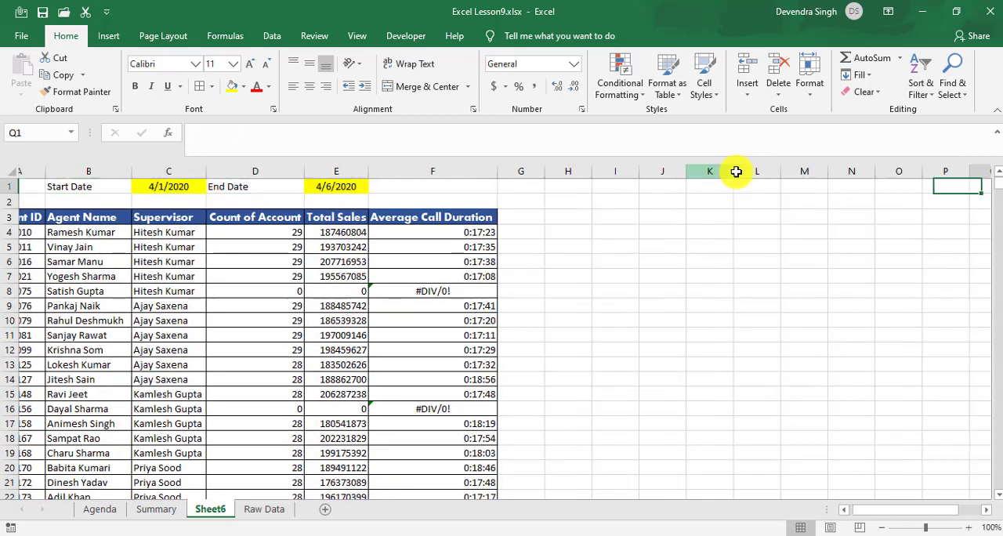
key("ctrl+Home")
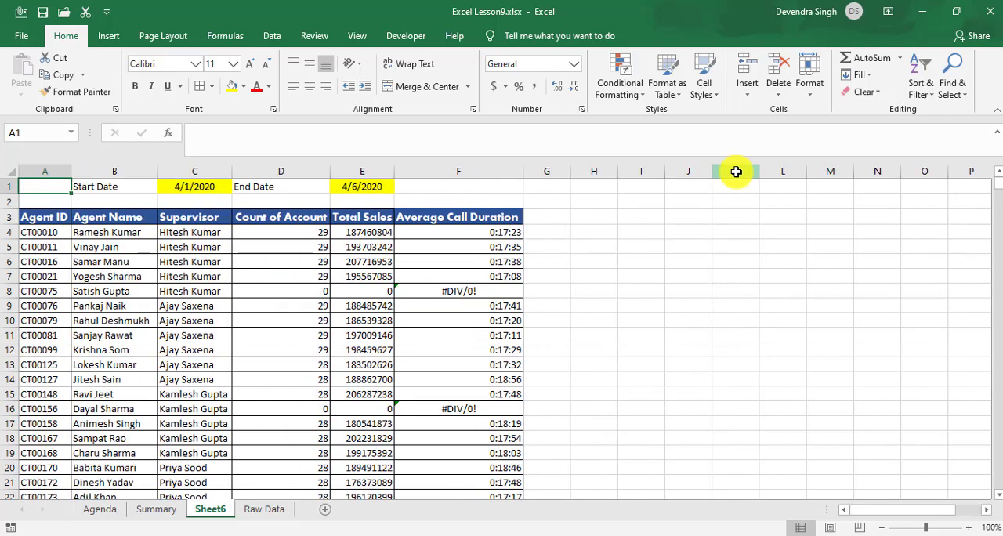
left_click(802, 290)
key("ctrl+Up")
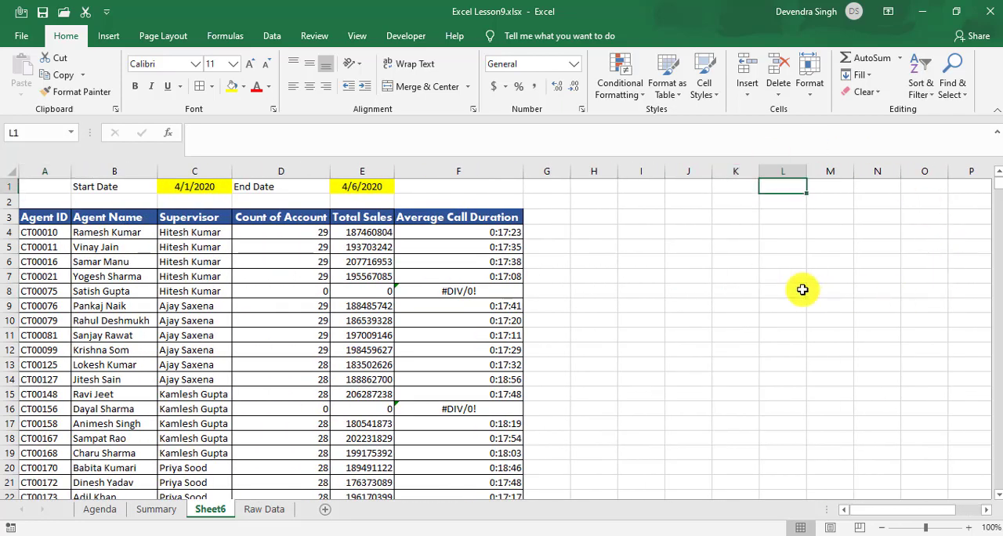
key("ctrl+Left")
key("Home")
key("Right")
key("Right")
key("Right")
key("Right")
key("Left")
key("Left")
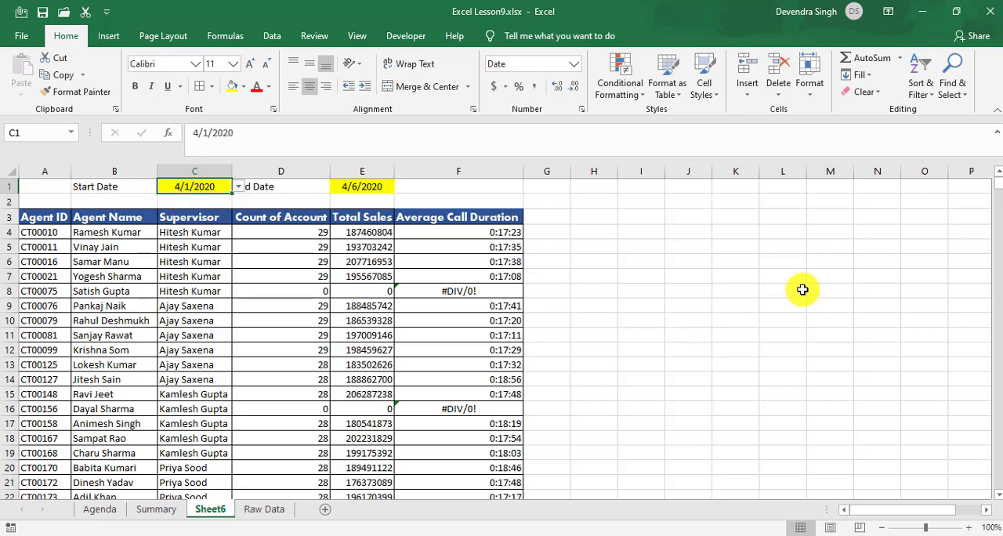
Step: Select the first agent's COUNTIFS formula in cell D4 of the Count of Account column
key("Down")
key("Down")
key("Down")
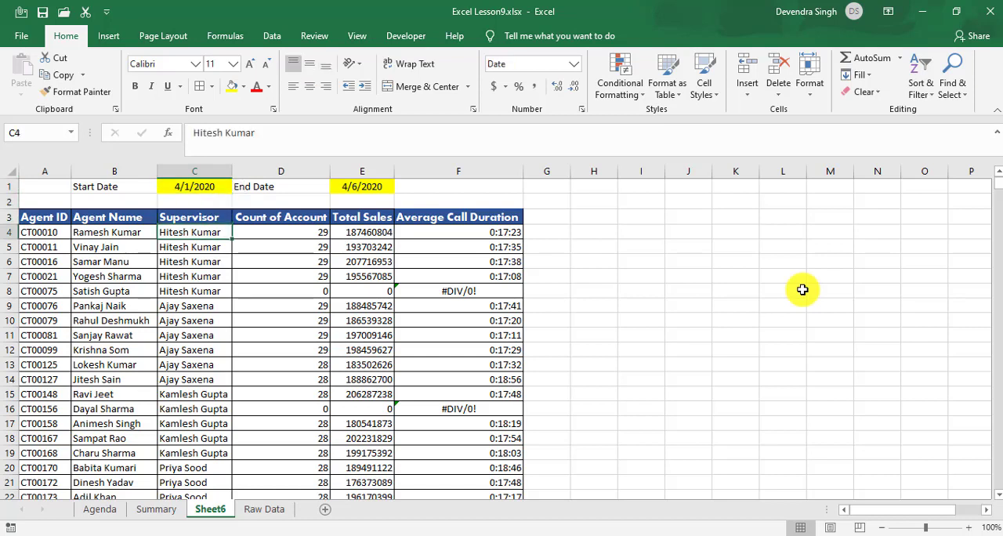
key("Right")
key("Right")
key("Left")
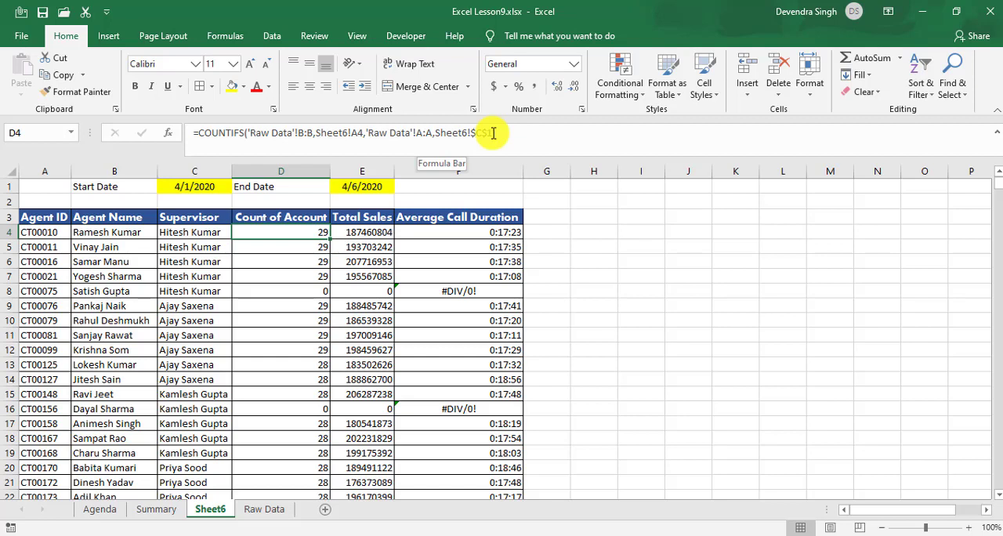
left_click(439, 135)
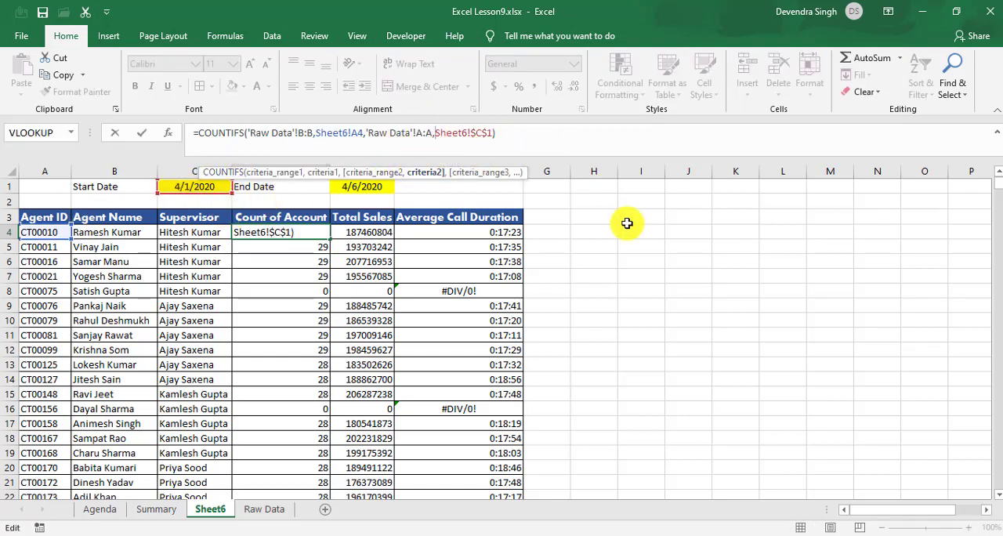
type("\">=")
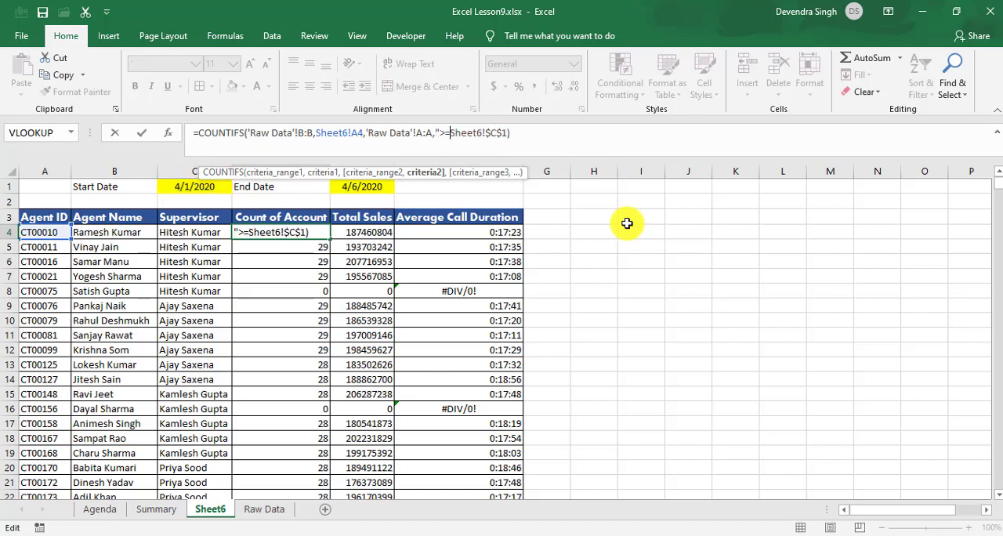
type("\"&")
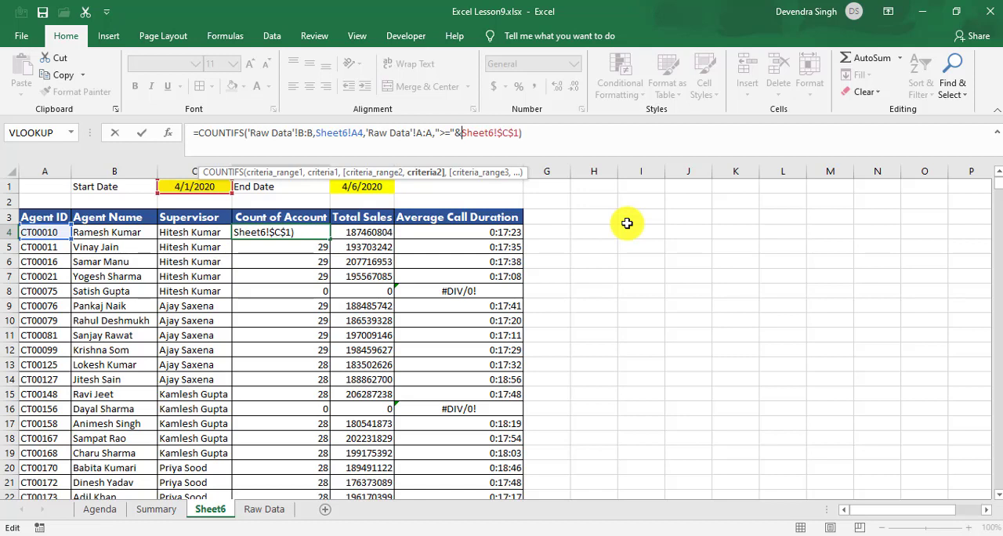
left_click_drag(627, 224, 444, 123)
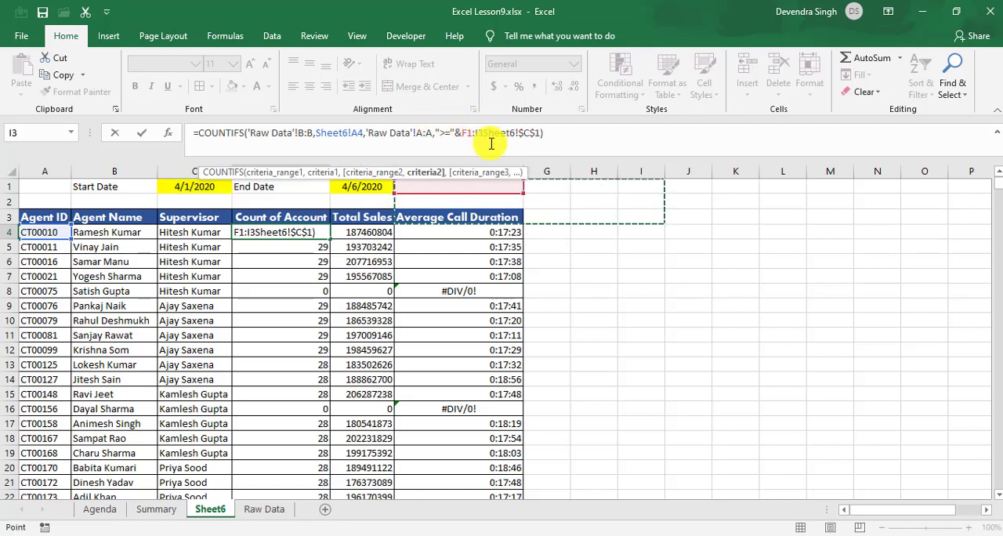
key("Escape")
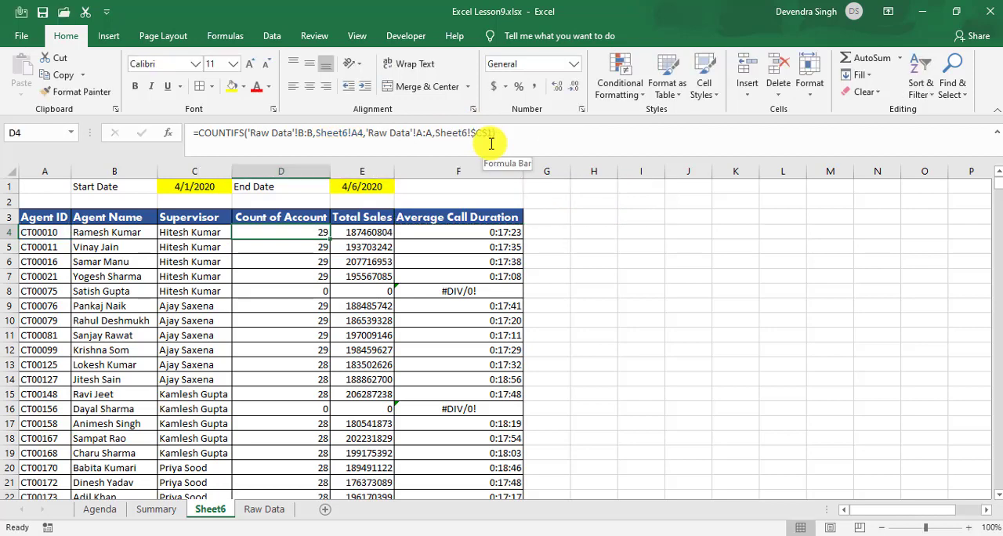
Step: Change the date criterion of the COUNTIFS formula in D4 to ">="&Sheet6!$C$1 so it counts from the start date
left_click(488, 141)
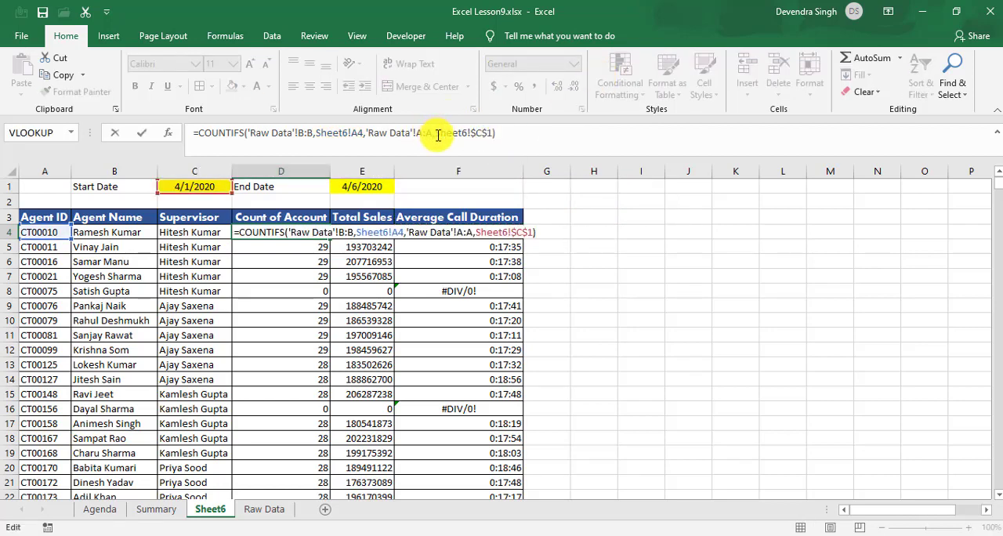
left_click(435, 133)
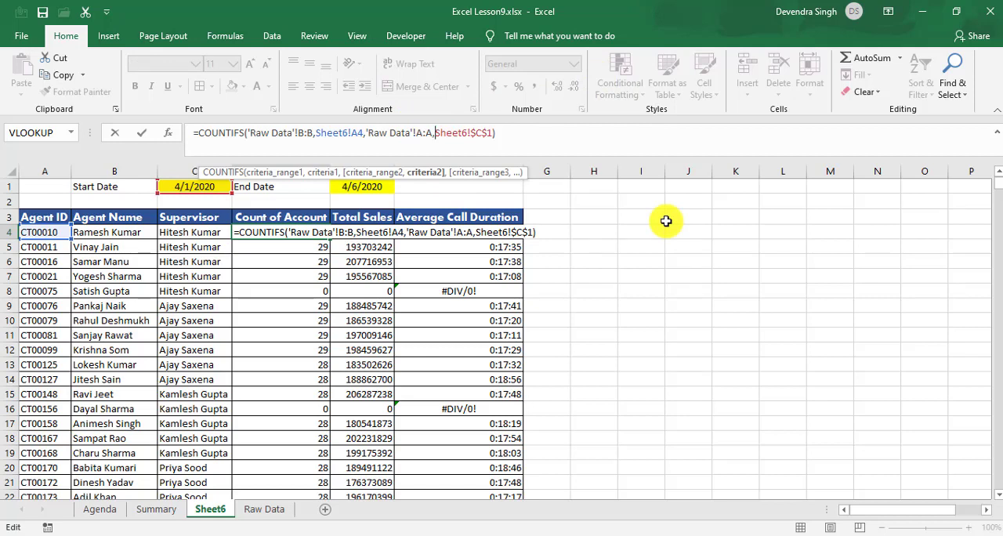
type("\">=")
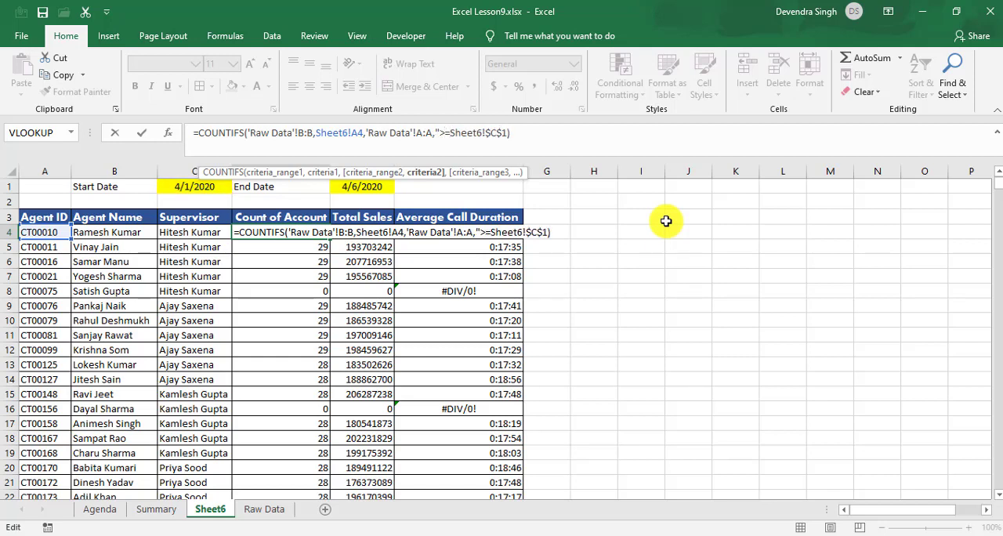
type("\"")
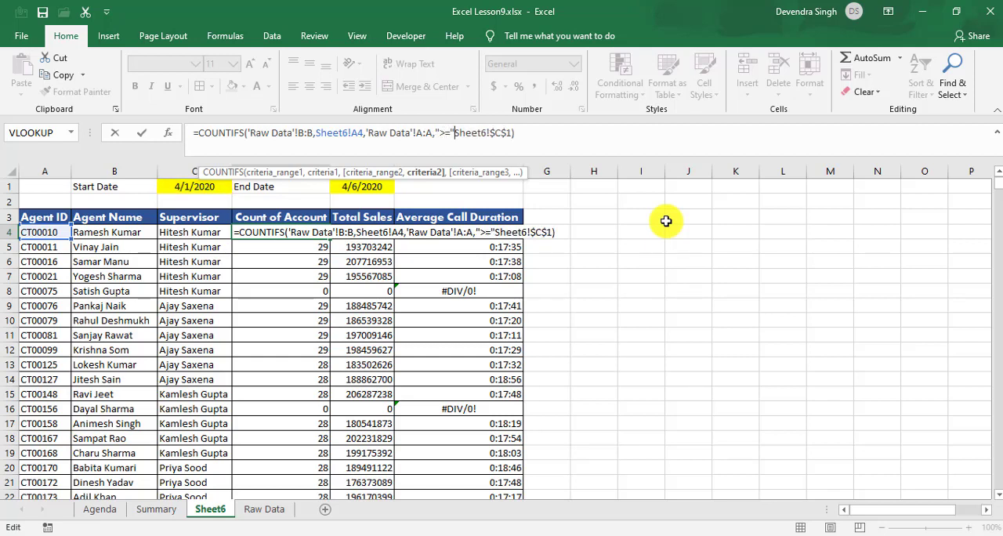
type("&")
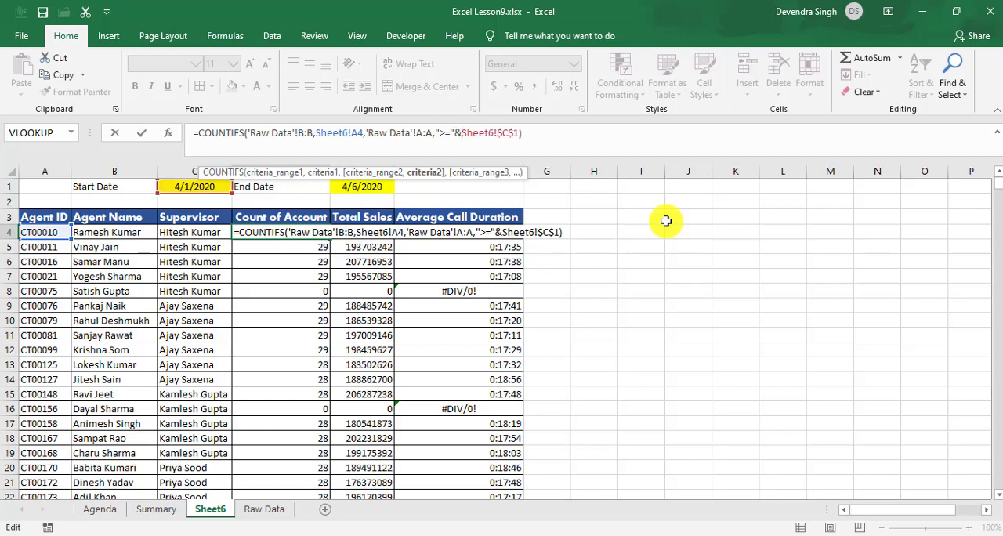
key("Return")
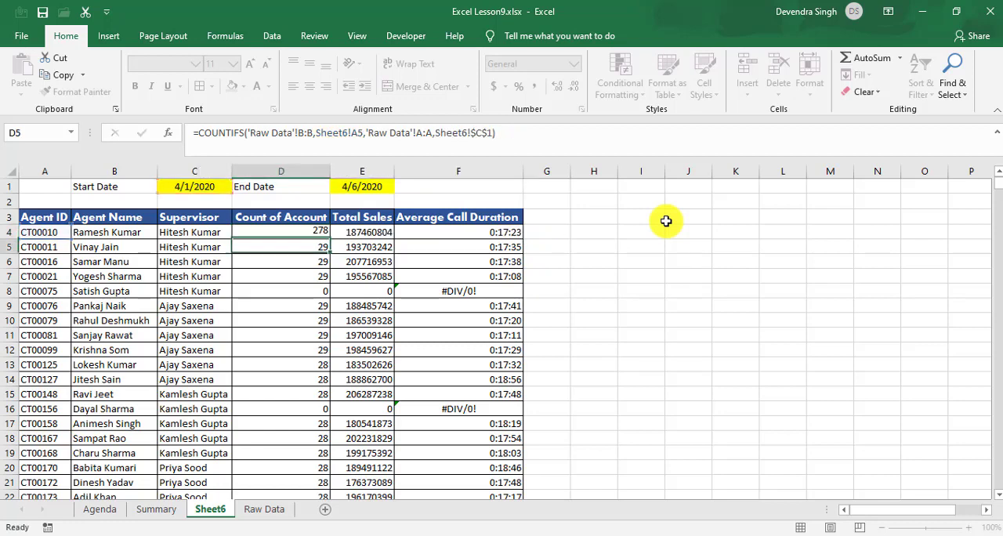
key("Up")
key("Left")
key("Up")
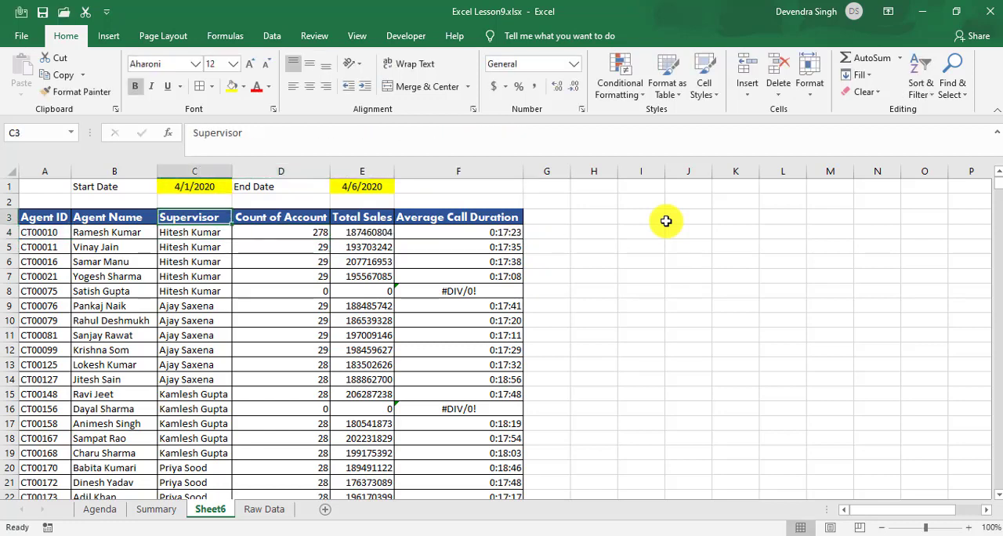
Step: Add 'Raw Data'!A:A as a third criteria range to the COUNTIFS formula in cell D4 of Sheet6
key("Up")
key("Up")
key("Down")
key("Down")
key("Down")
key("Right")
key("Right")
key("Left")
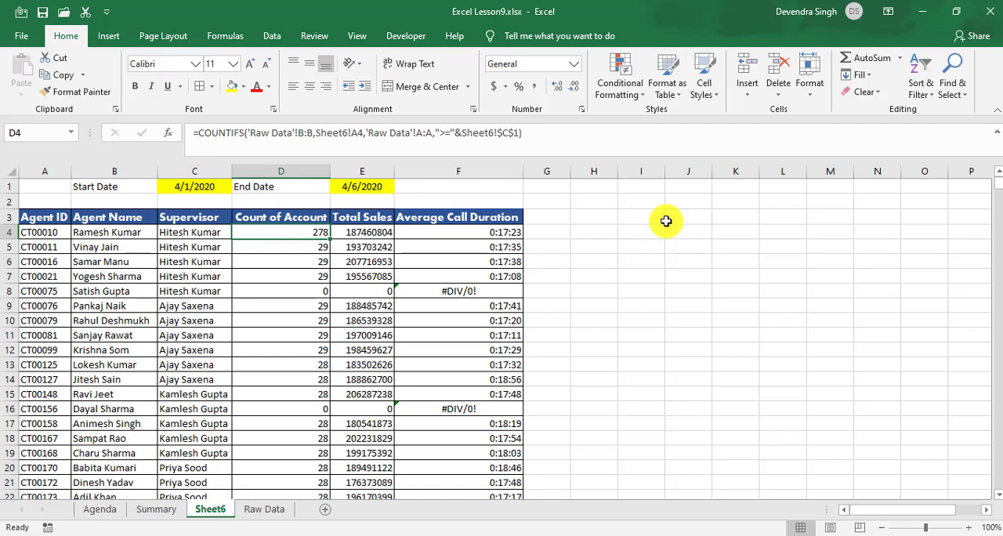
left_click(520, 133)
type(",")
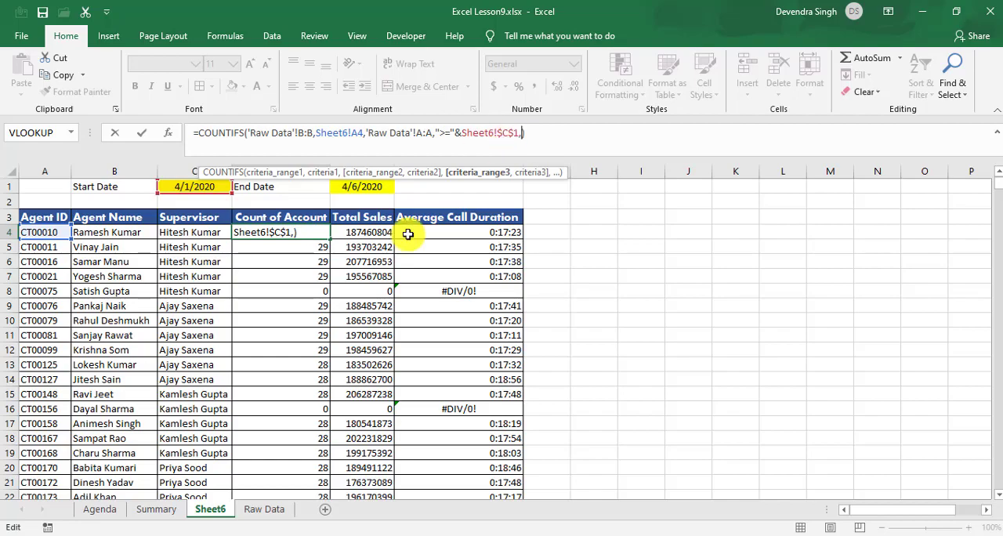
left_click(264, 511)
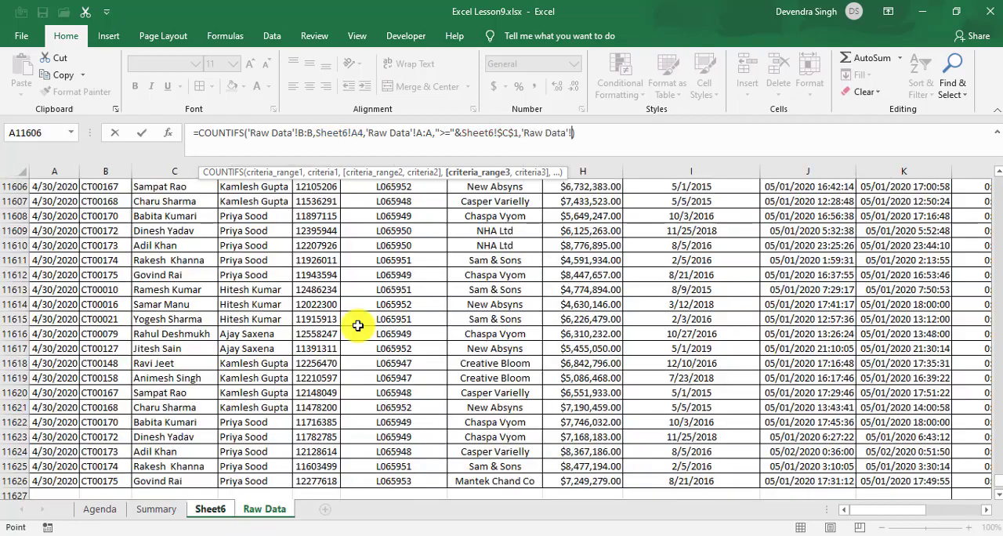
left_click(362, 299)
key("ctrl+Home")
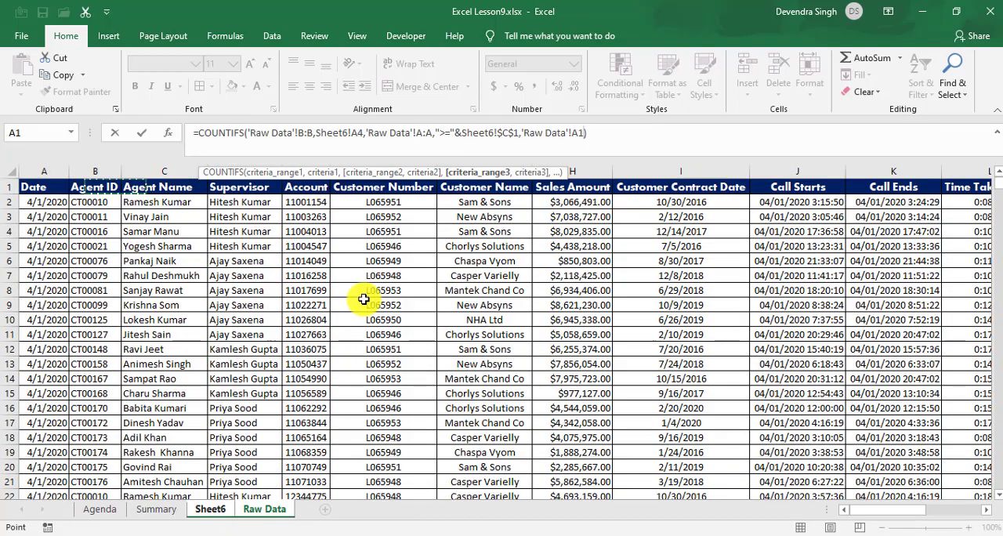
key("ctrl+space")
type(",")
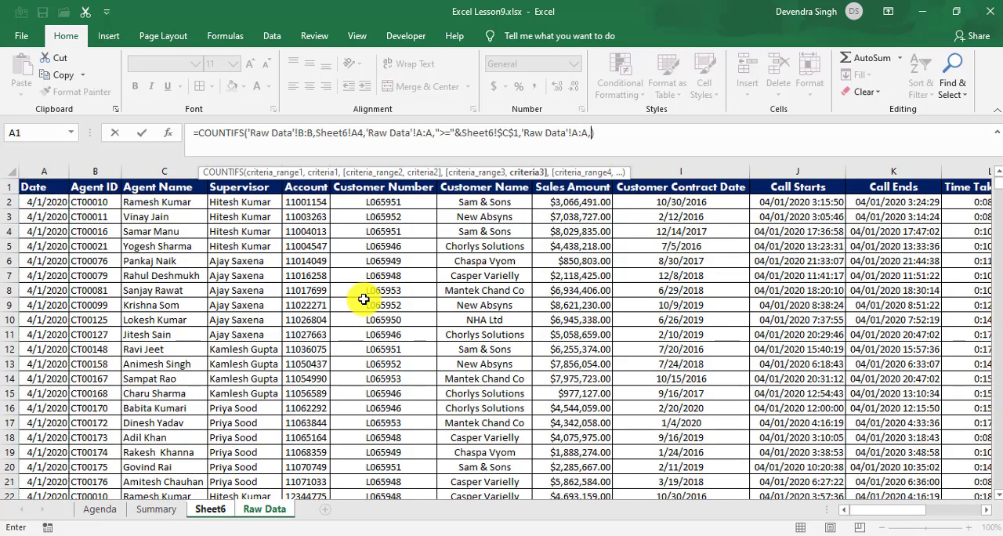
type("\"<=\"&")
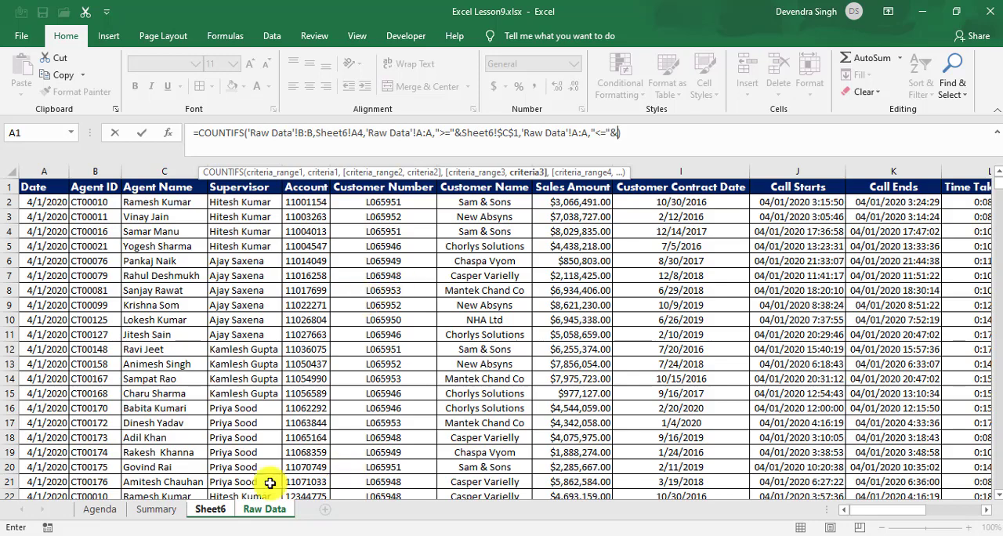
Step: Complete the D4 COUNTIFS formula with the end date criterion "<="&Sheet6!$E$1, locked as an absolute reference
left_click(211, 509)
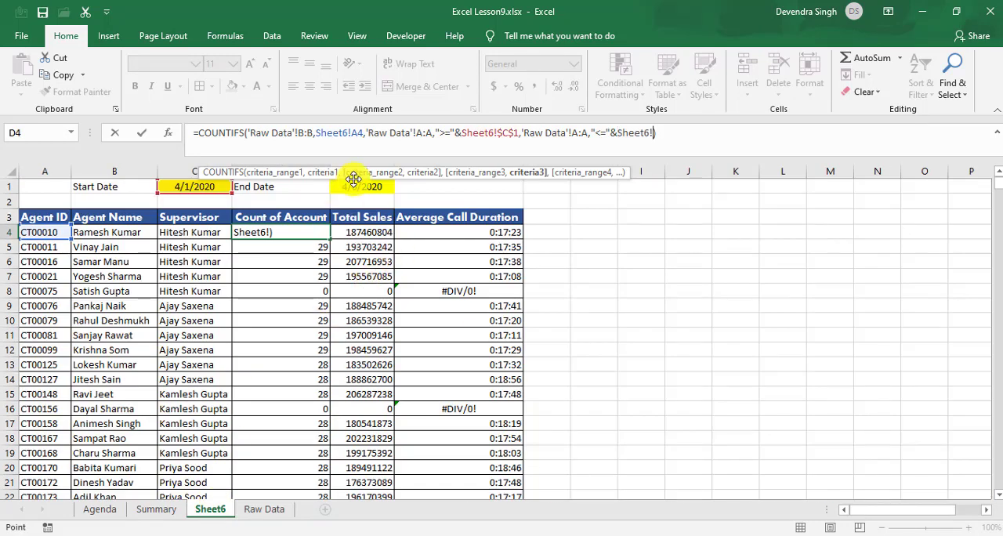
left_click(355, 186)
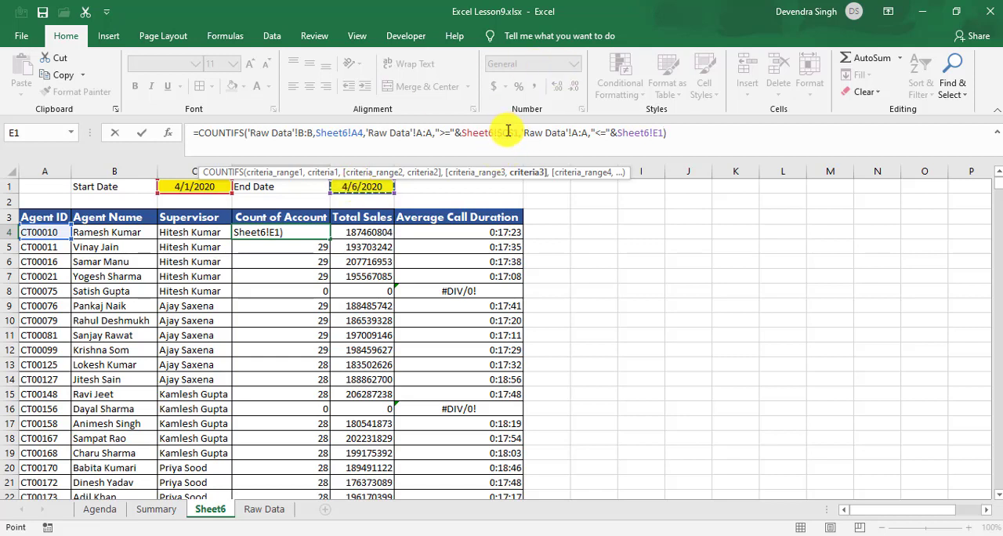
left_click(660, 132)
key("F4")
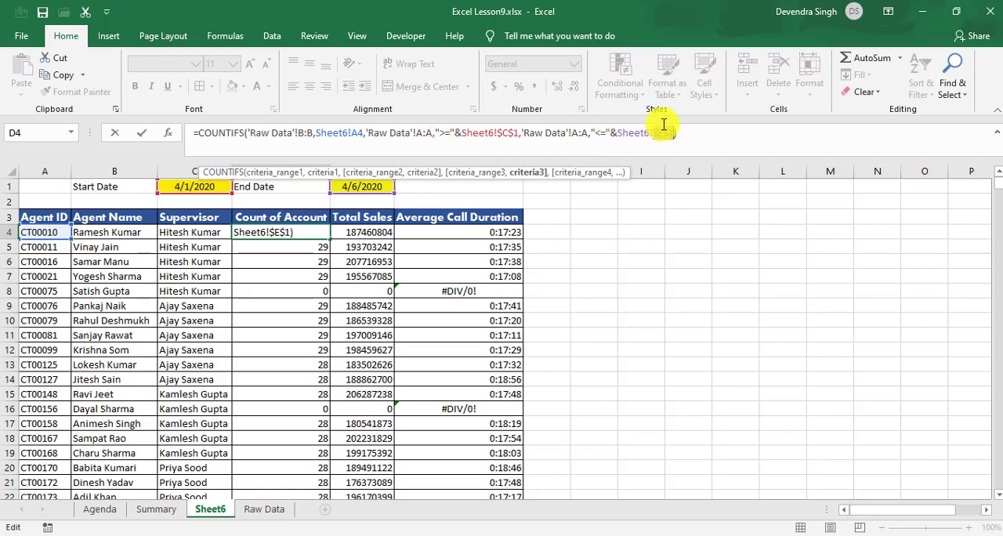
key("Return")
key("Up")
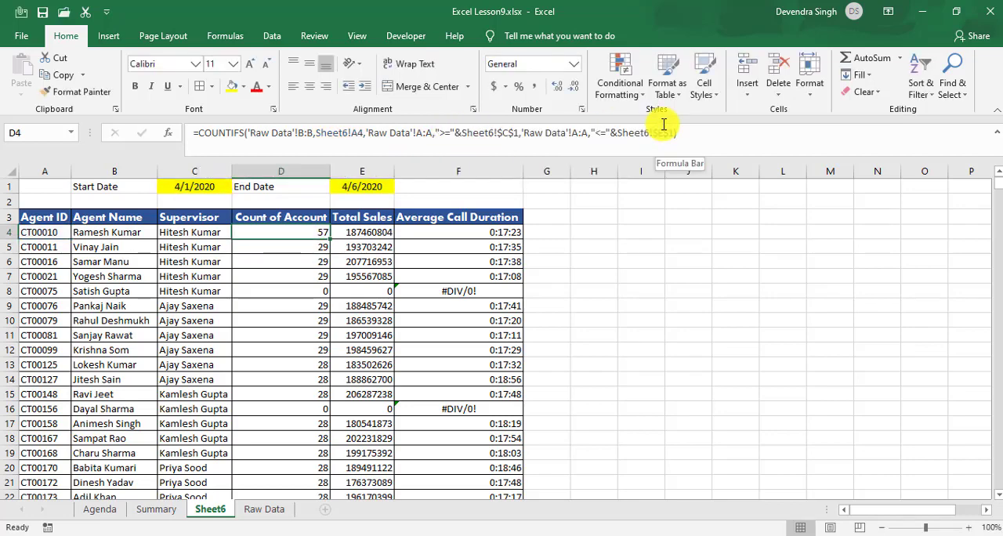
Step: Fill the updated COUNTIFS formula from D4 down through D25 in the Count of Account column
key("ctrl+shift+Down")
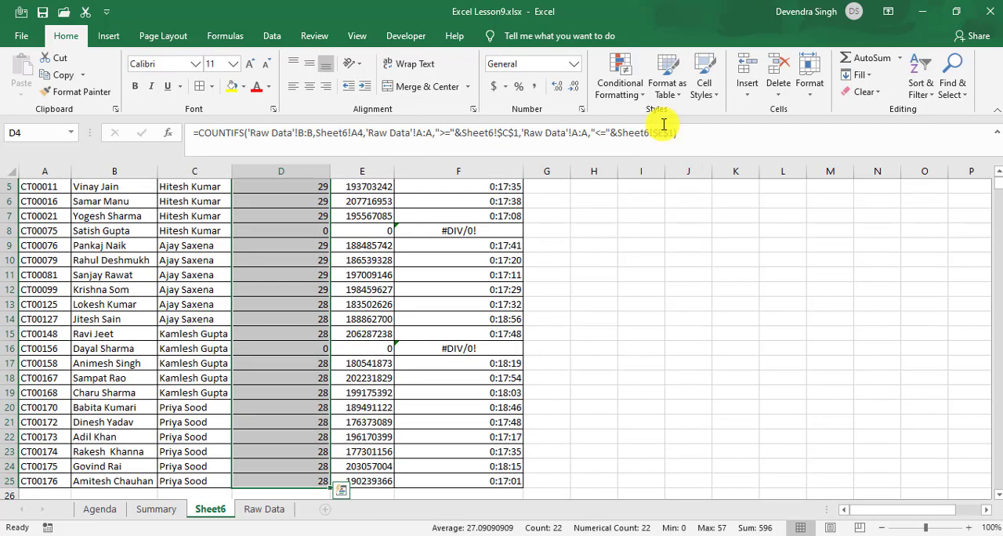
key("ctrl+d")
key("Up")
key("Up")
key("Up")
key("Down")
key("Down")
key("Down")
key("Up")
key("Up")
key("Up")
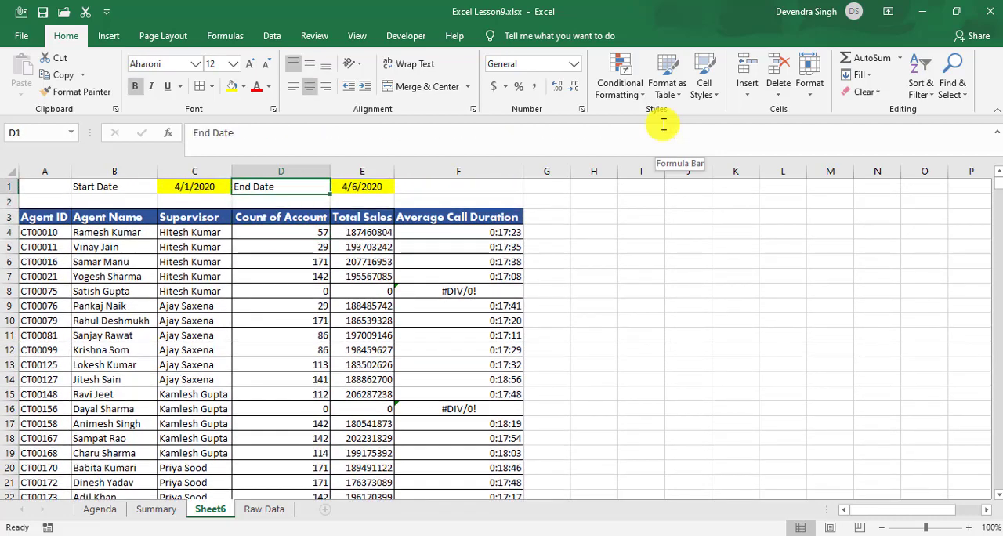
Step: Set the End Date in E1 to 4/3/2020 from its dropdown list
key("Right")
key("alt+Down")
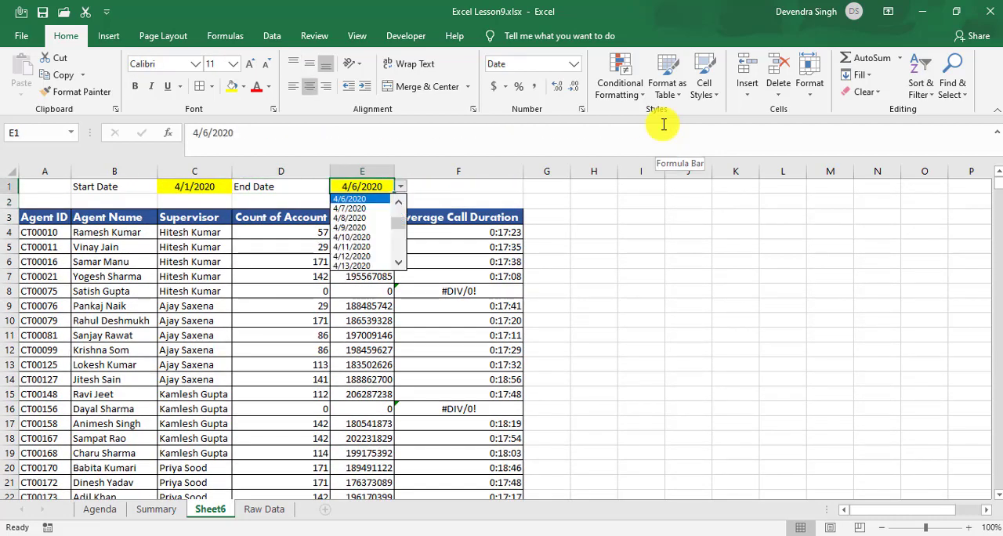
key("Up")
key("Up")
key("Up")
key("Up")
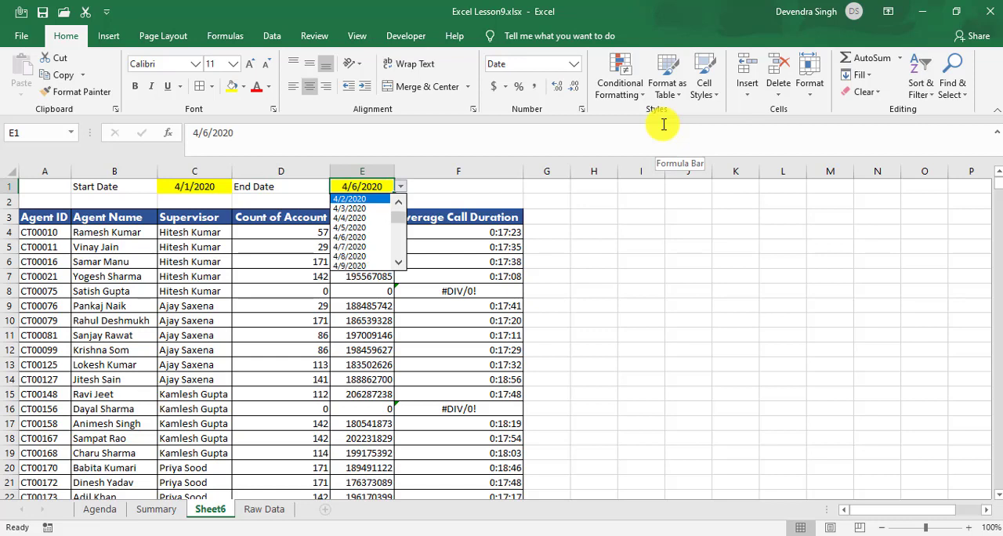
key("Down")
key("Return")
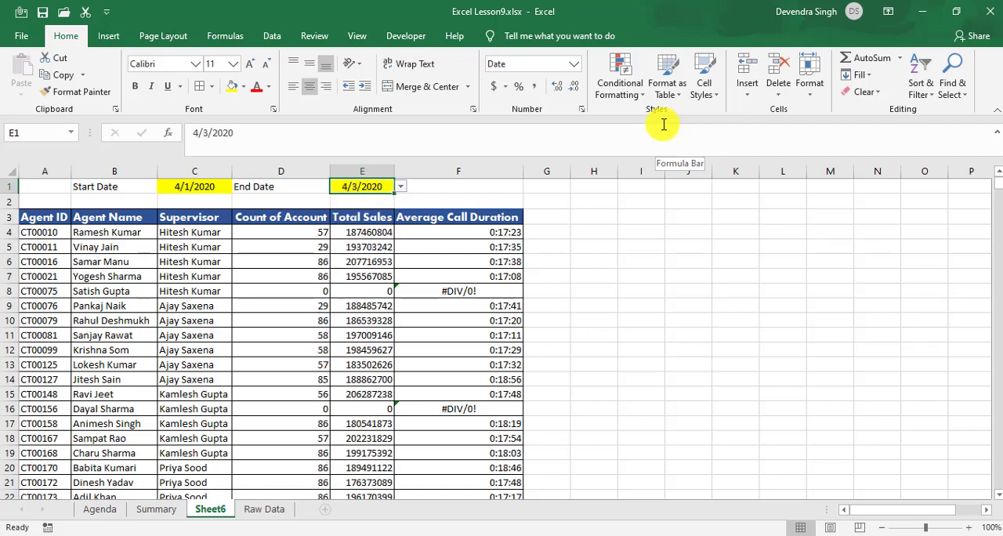
Step: Set the End Date in E1 to 4/8/2020 from its dropdown list
key("Left")
key("Left")
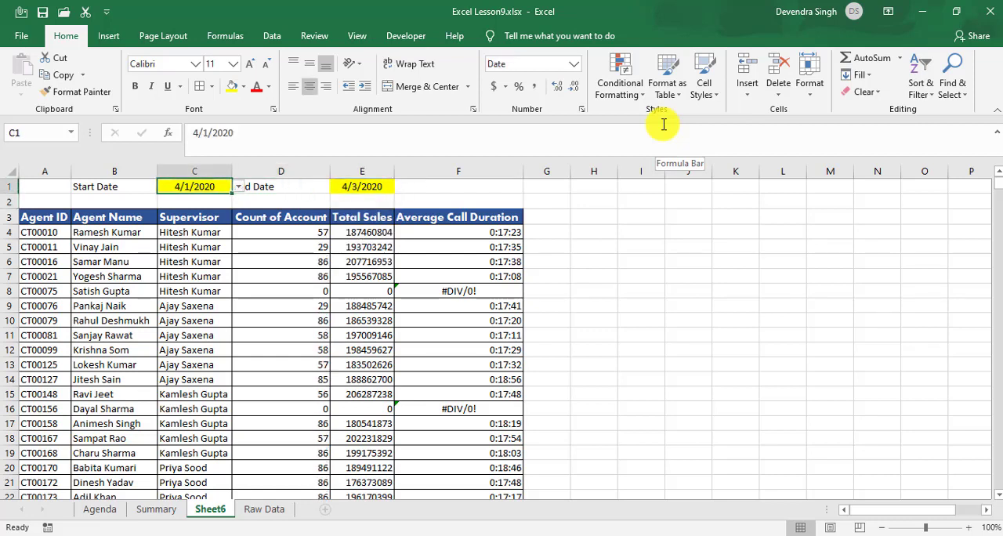
key("Down")
key("Down")
key("Right")
key("Down")
key("Down")
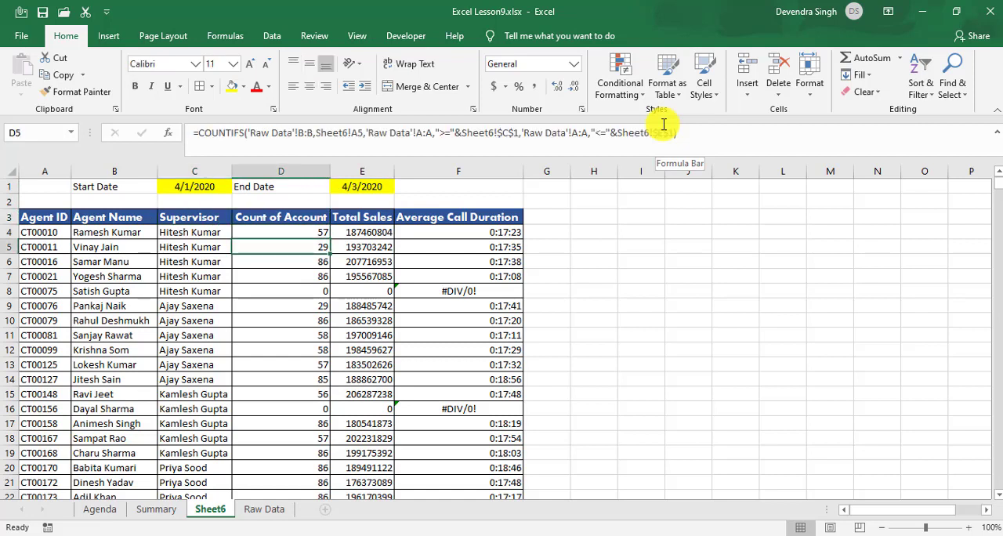
key("Up")
key("Up")
key("Right")
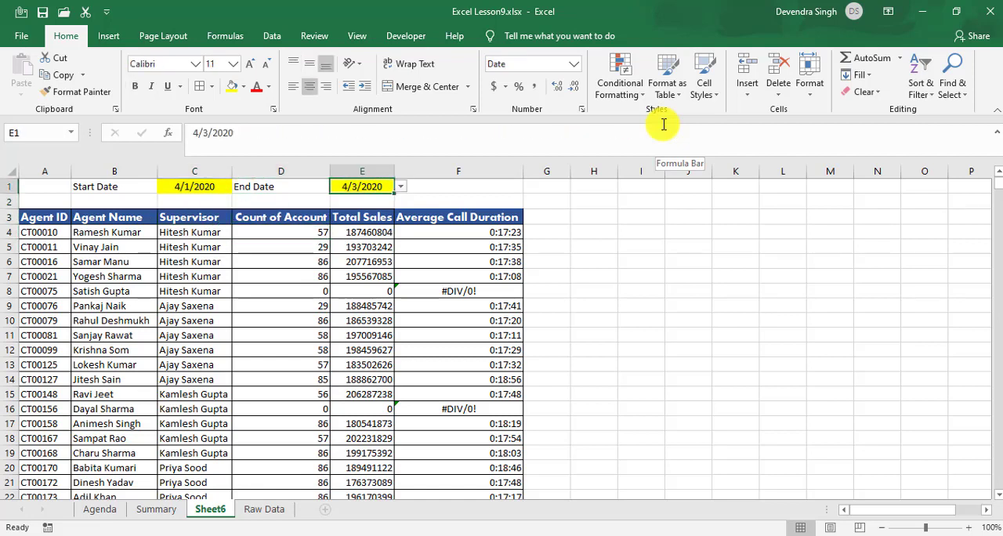
key("alt+Down")
key("Down")
key("Down")
key("Down")
key("Down")
key("Down")
key("Return")
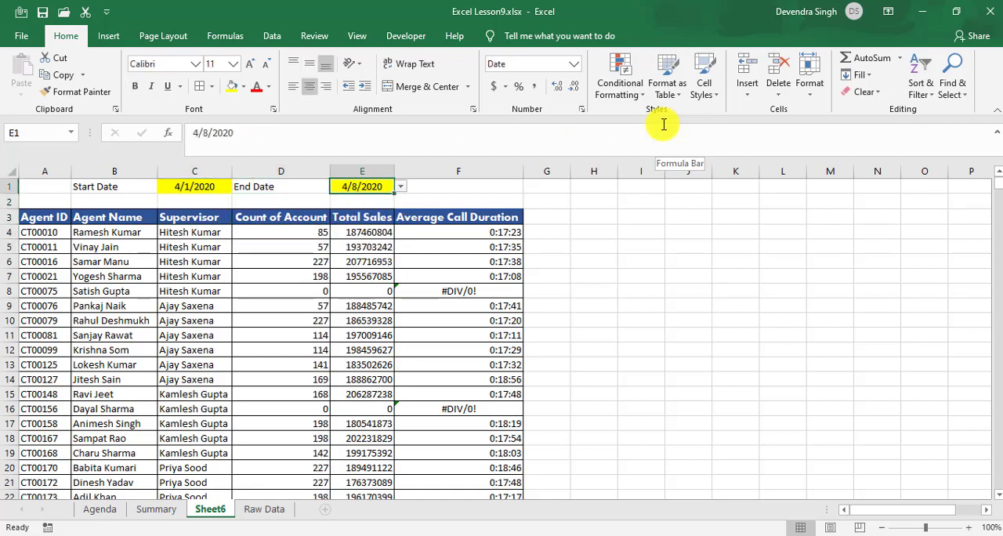
Step: Review the start and end date cells and the first agent's COUNTIFS formula in D4
key("Left")
key("Left")
key("Right")
key("Right")
key("Down")
key("Down")
key("Down")
key("Left")
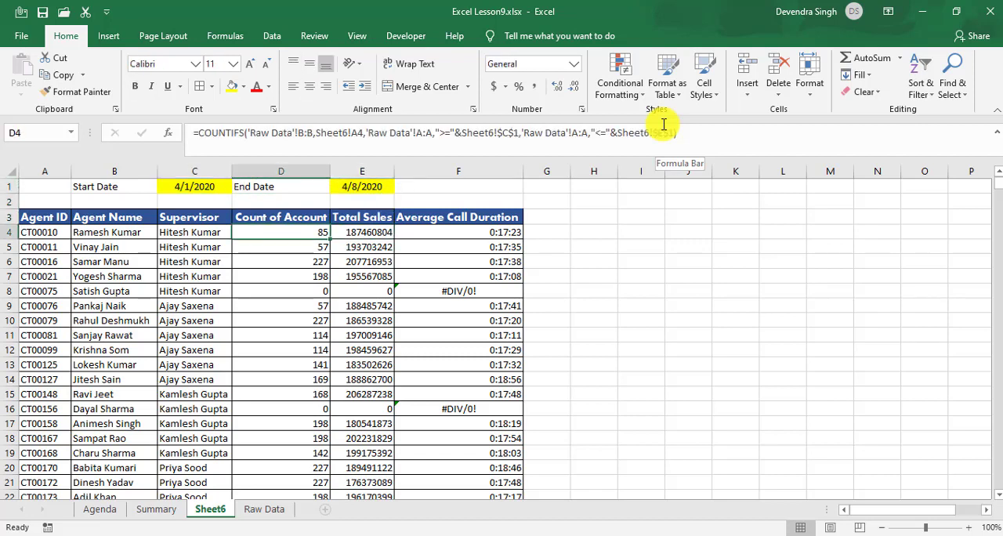
Step: Turn on filters for the header row of the Raw Data sheet and select the Date header
left_click(258, 513)
left_click(175, 287)
key("ctrl+Up")
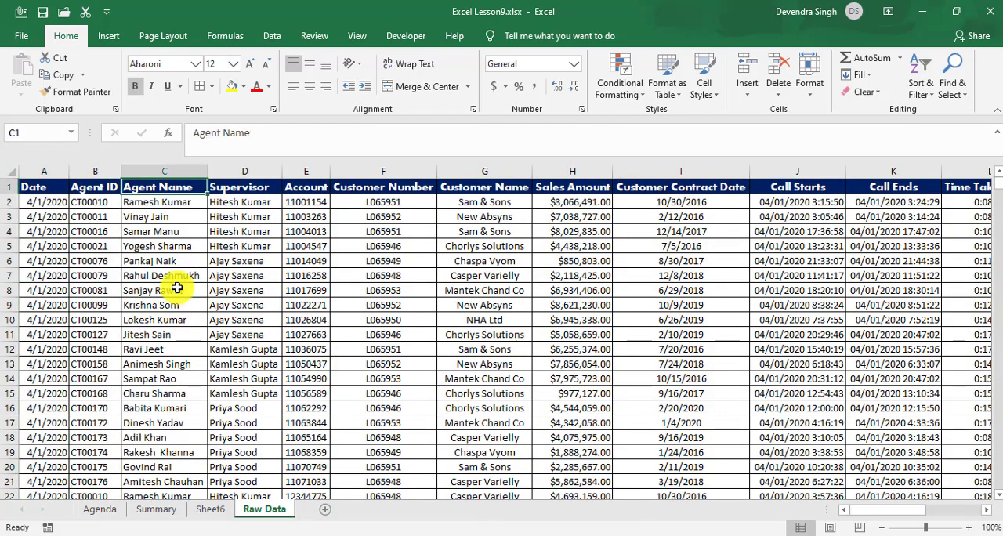
key("ctrl+shift+l")
key("Right")
key("Left")
key("Left")
key("Left")
Step: Filter the Date column of Raw Data to April 01 through 08, 2020 only
key("alt+Down")
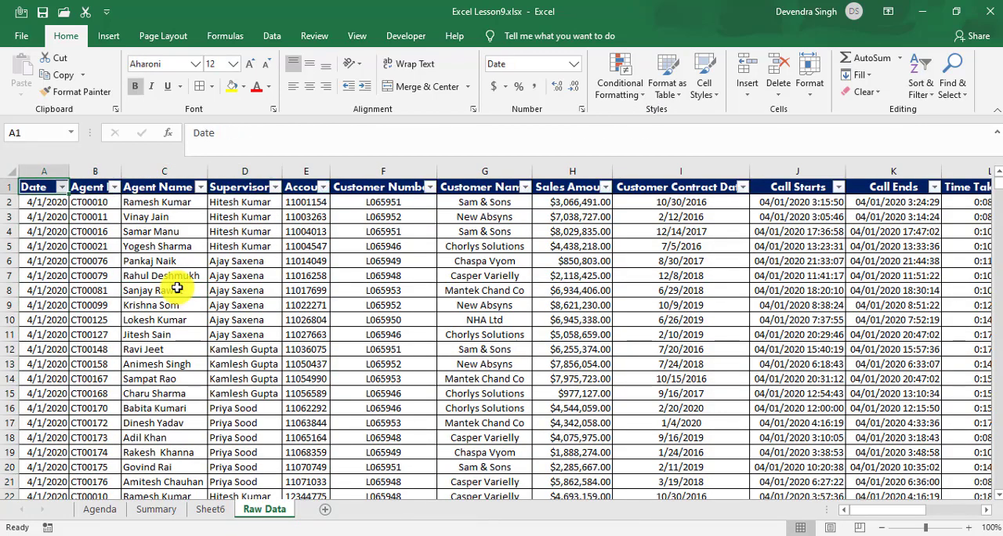
key("Tab")
key("Tab")
key("space")
key("Down")
key("Down")
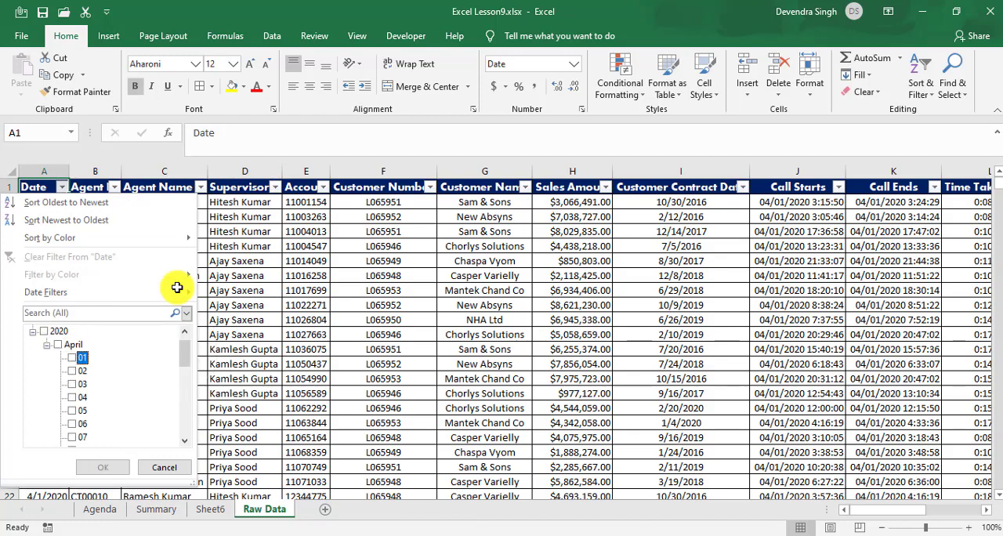
key("space")
key("Down")
key("space")
key("Down")
key("space")
key("Down")
key("space")
key("Down")
key("space")
key("Down")
key("space")
key("Down")
key("space")
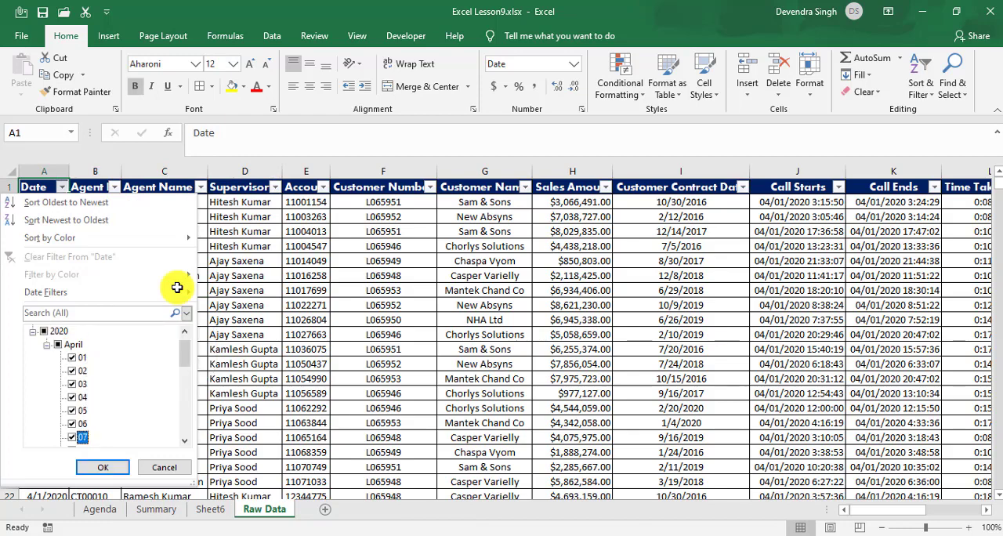
key("Down")
key("space")
key("Return")
Step: Filter the Agent Name column to agent CT00010 and select all the filtered names in column C to count them
key("Right")
key("Right")
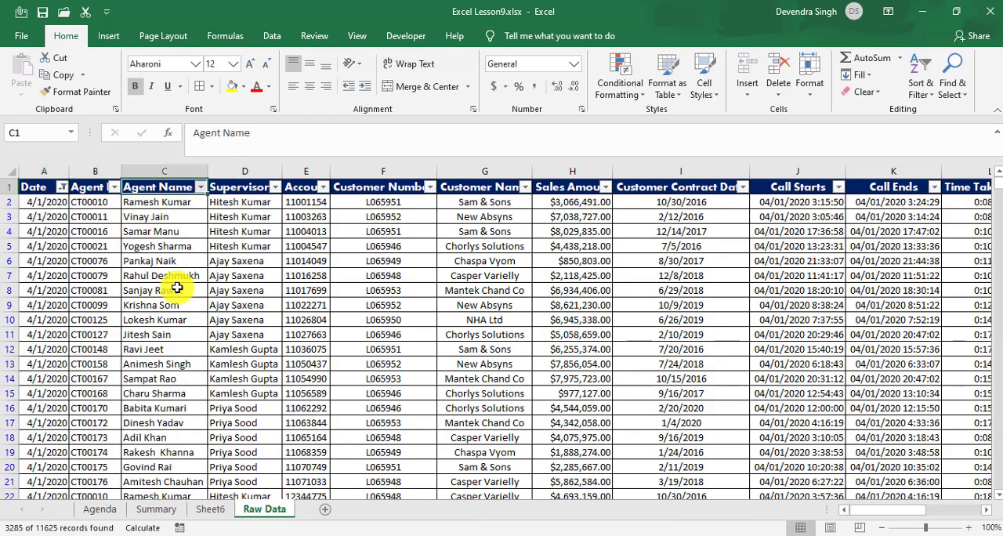
key("alt+Down")
key("Tab")
key("Tab")
key("space")
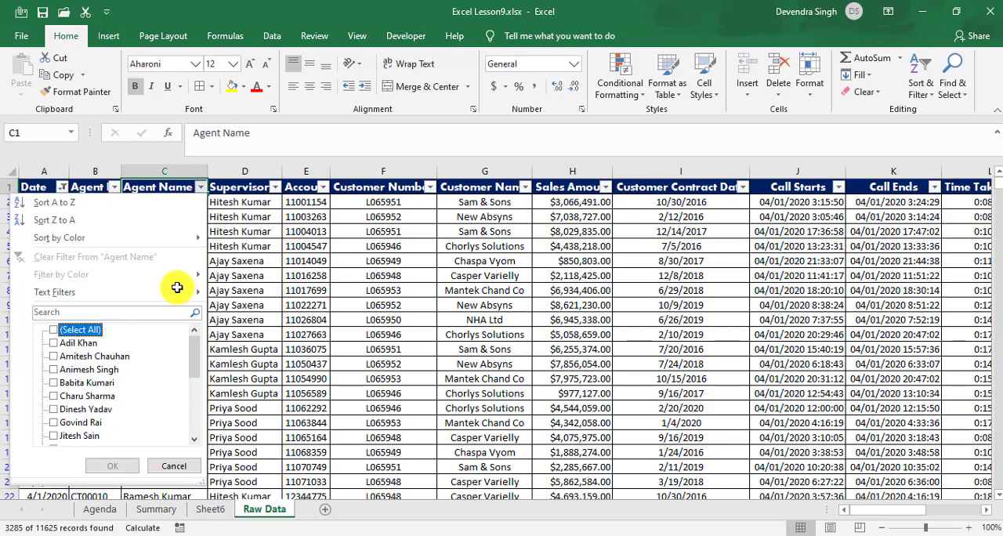
key("End")
key("space")
key("Return")
key("Down")
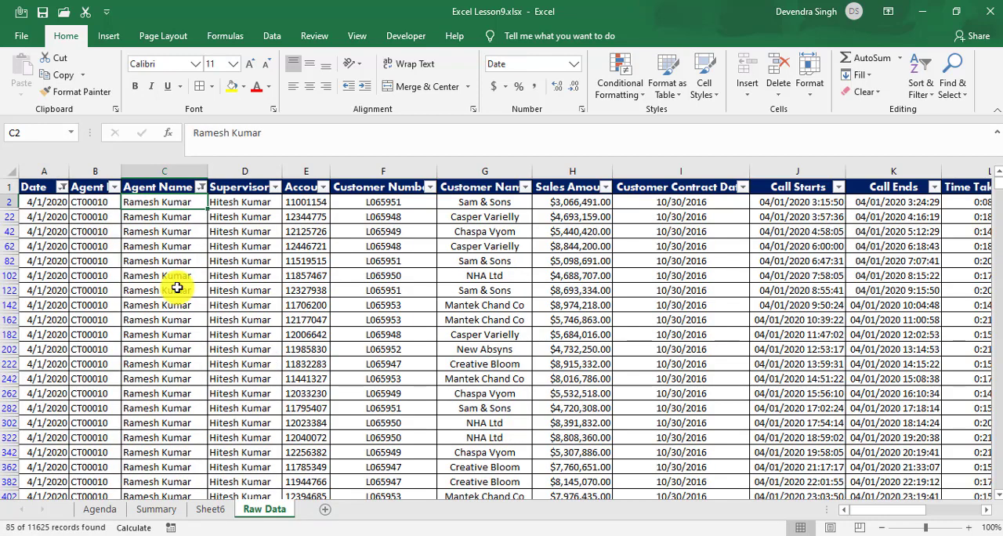
key("ctrl+shift+Down")
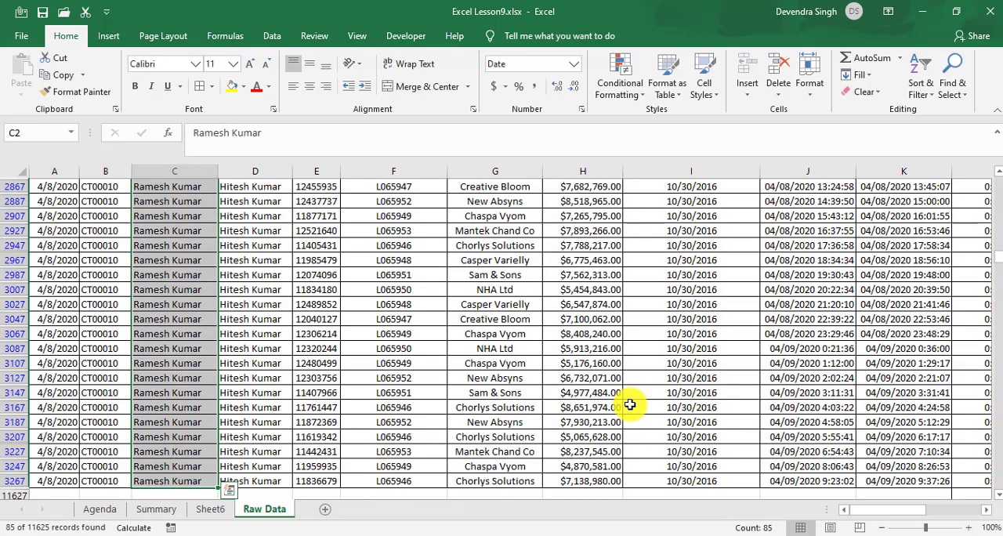
Step: Remove the Raw Data filters and return to Sheet6 to compare the D4 and E4 formulas
key("ctrl+shift+l")
key("ctrl+Page_Up")
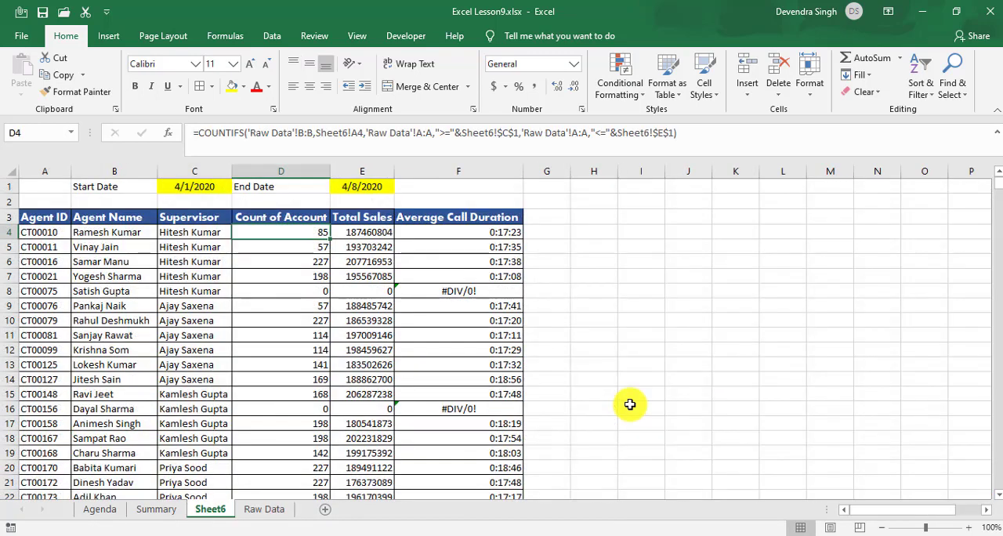
key("Up")
key("Down")
key("Right")
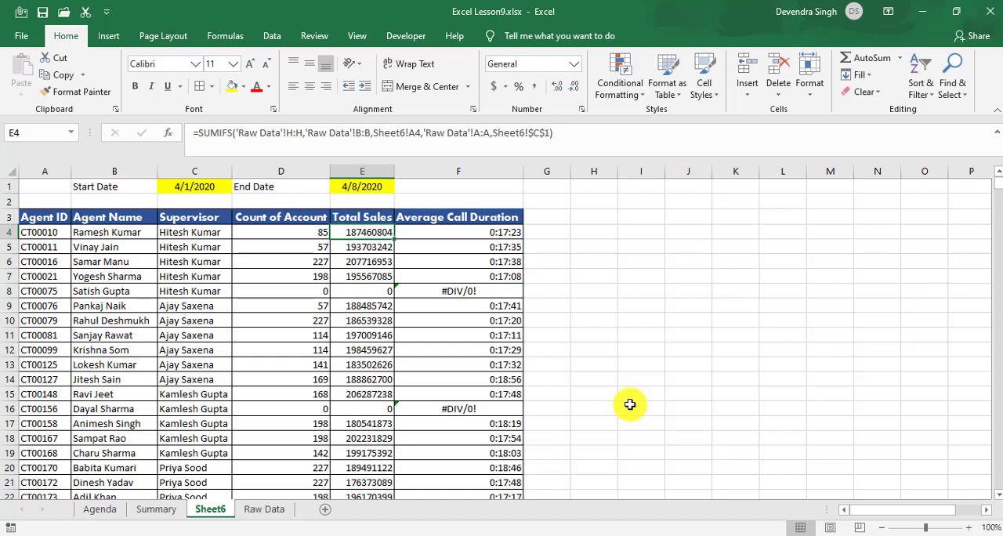
key("Left")
key("Right")
key("Left")
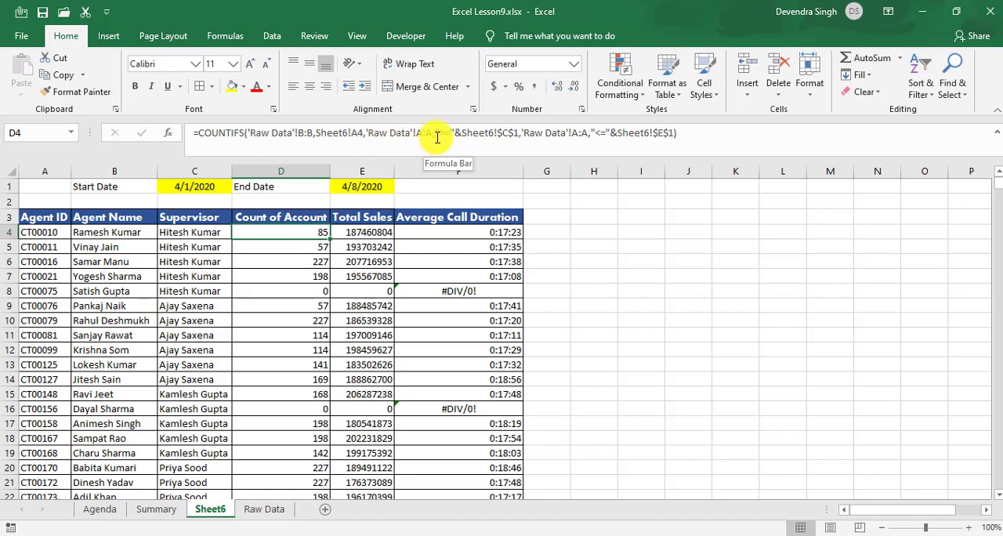
Step: Copy the criteria 'Raw Data'!A:A,">="&Sheet6!$C$1,'Raw Data'!A:A,"<="&Sheet6!$E$1 from the D4 COUNTIFS formula and move to E4
left_click(366, 135)
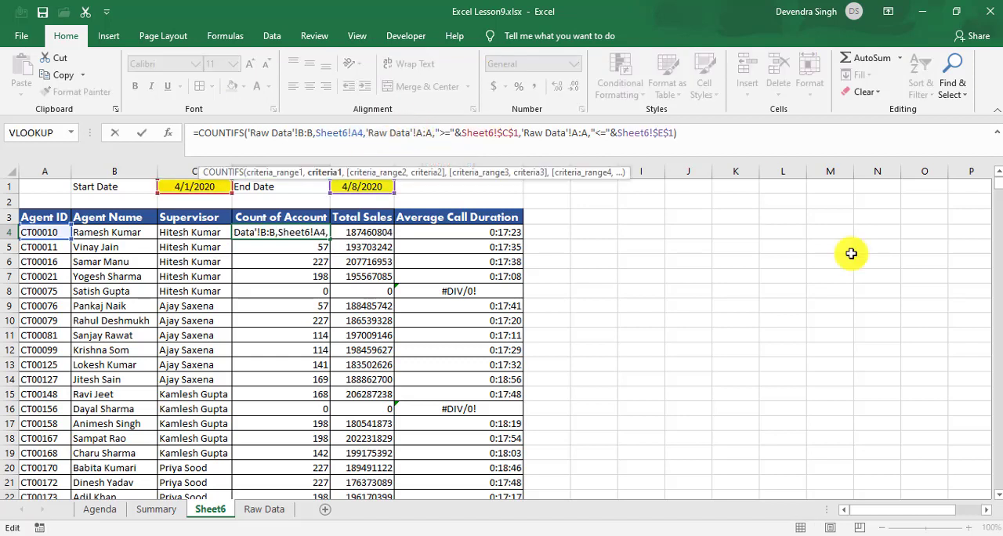
key("Right")
key("shift+Right")
key("shift+Right")
key("shift+Right")
key("shift+Right")
key("shift+Right")
key("shift+Right")
key("shift+Right")
key("shift+Right")
key("shift+Right")
key("shift+Right")
key("shift+Right")
key("shift+Right")
key("shift+Right")
key("shift+Right")
key("shift+Right")
key("shift+Right")
key("shift+Right")
key("shift+Right")
key("shift+Right")
key("shift+Right")
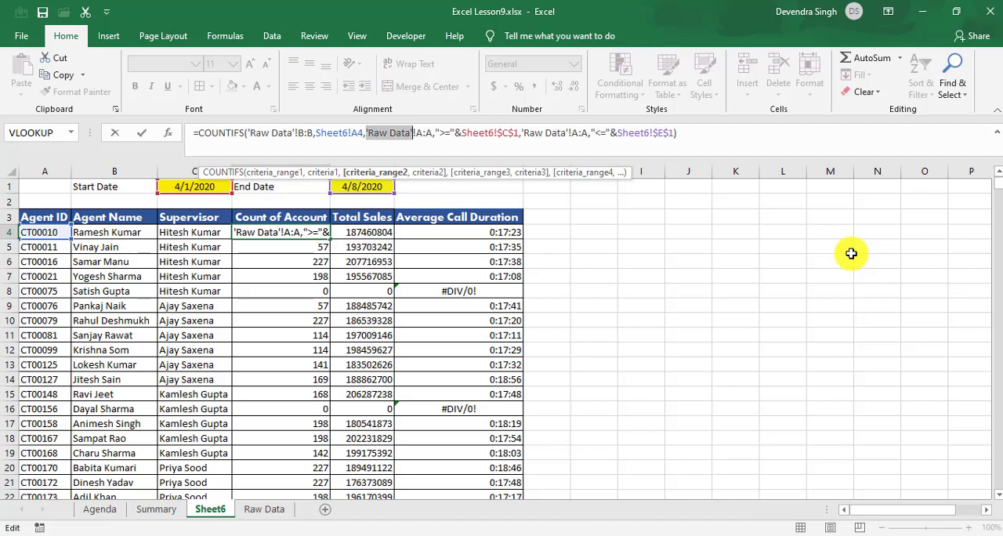
key("shift+Right")
key("shift+Right")
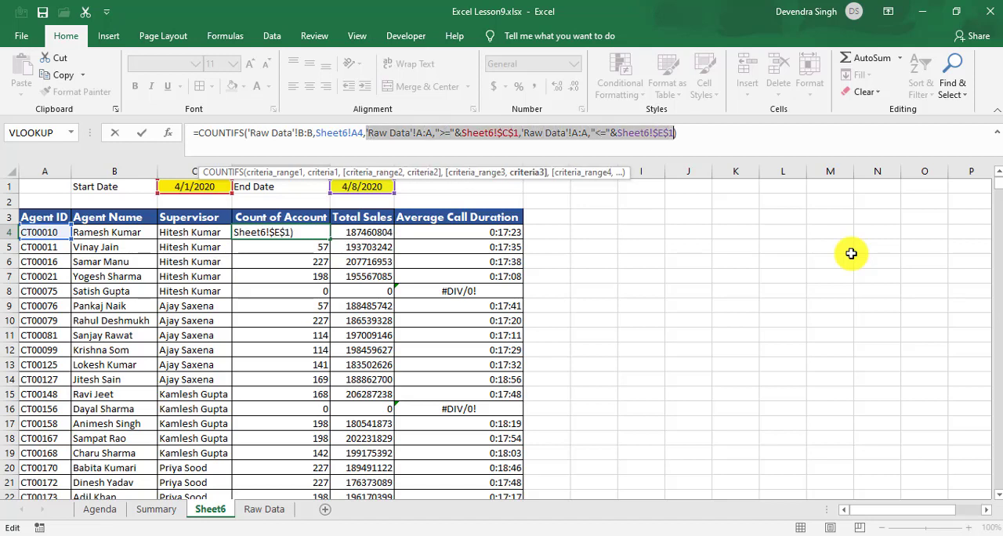
key("ctrl+c")
key("Tab")
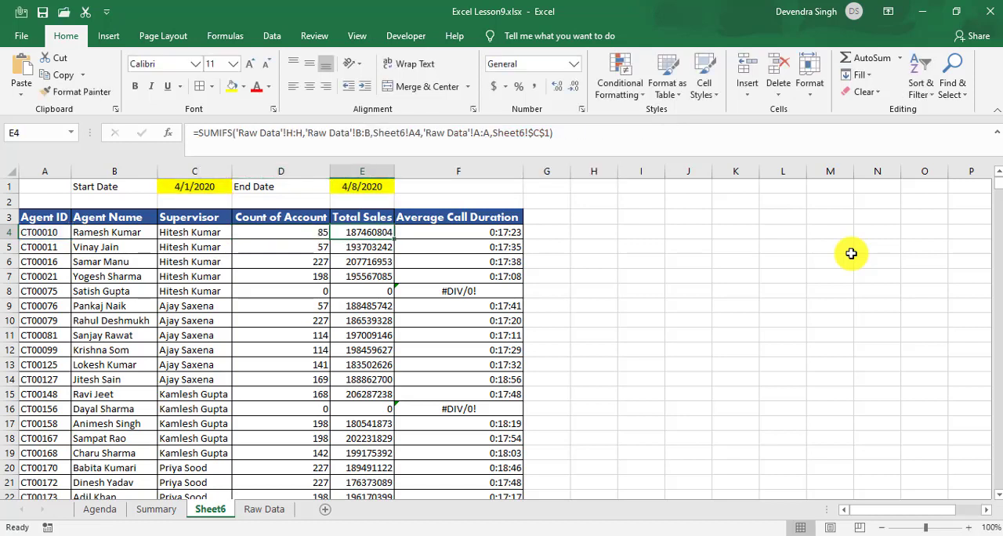
Step: Replace the single-date criterion in the E4 SUMIFS formula with 'Raw Data'!A:A,">="&Sheet6!$C$1,'Raw Data'!A:A,"<="&Sheet6!$E$1
left_click(433, 132)
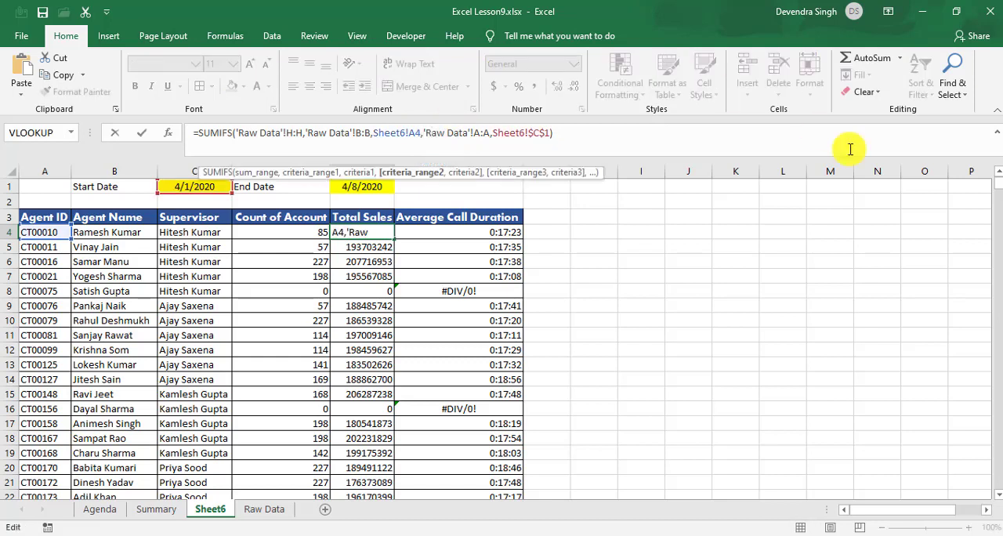
key("shift+Right")
key("shift+Right")
key("shift+Right")
key("shift+Right")
key("shift+Right")
key("shift+Right")
key("shift+Right")
key("shift+Right")
key("shift+Right")
key("shift+Right")
key("shift+Right")
key("shift+Right")
key("shift+Right")
key("shift+Right")
key("shift+Right")
key("shift+Right")
key("shift+Right")
key("shift+Right")
key("shift+Right")
key("shift+Right")
key("shift+Right")
key("shift+Right")
key("shift+Right")
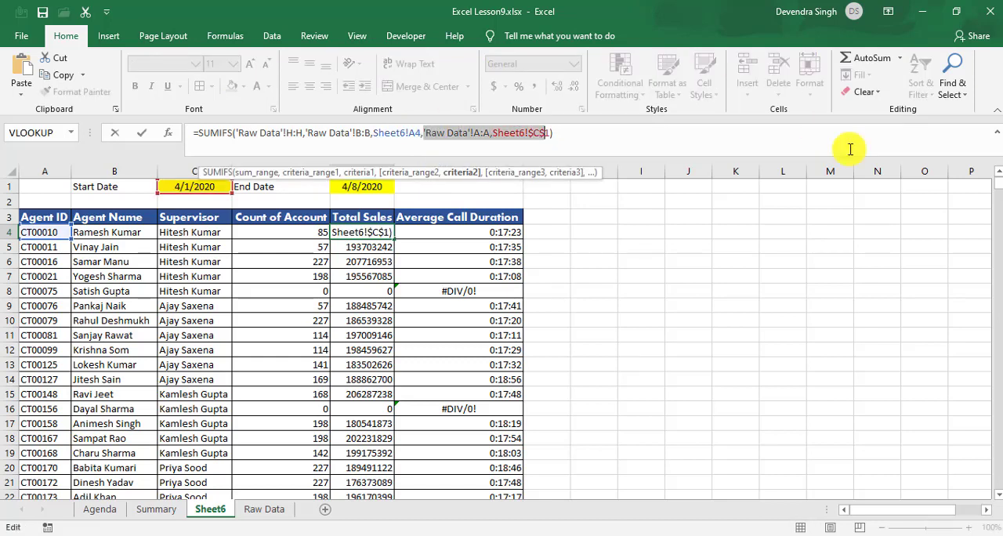
key("ctrl+v")
key("ctrl+Return")
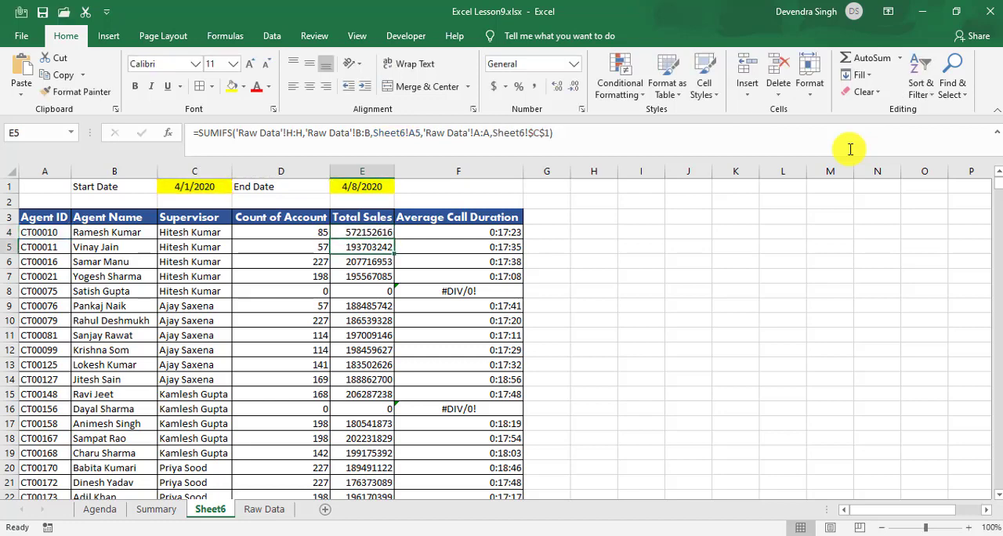
Step: Replace the single-date criterion in the F4 AVERAGEIFS formula with the copied >= $C$1 and <= $E$1 date criteria
key("Right")
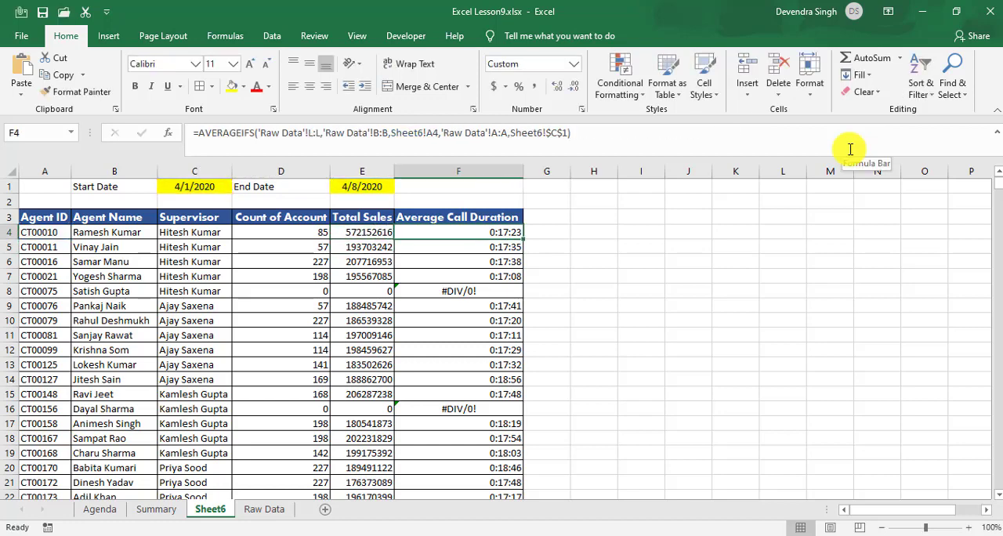
left_click(444, 131)
key("shift+Right")
key("shift+Right")
key("shift+Right")
key("shift+Right")
key("shift+Right")
key("shift+Right")
key("shift+Right")
key("shift+Right")
key("shift+Right")
key("shift+Right")
key("shift+Right")
key("shift+Right")
key("shift+Right")
key("shift+Right")
key("shift+Right")
key("shift+Right")
key("shift+Right")
key("shift+Right")
key("shift+Right")
key("shift+Right")
key("shift+Right")
key("shift+Right")
key("shift+Right")
key("shift+Right")
key("shift+Right")
key("shift+Right")
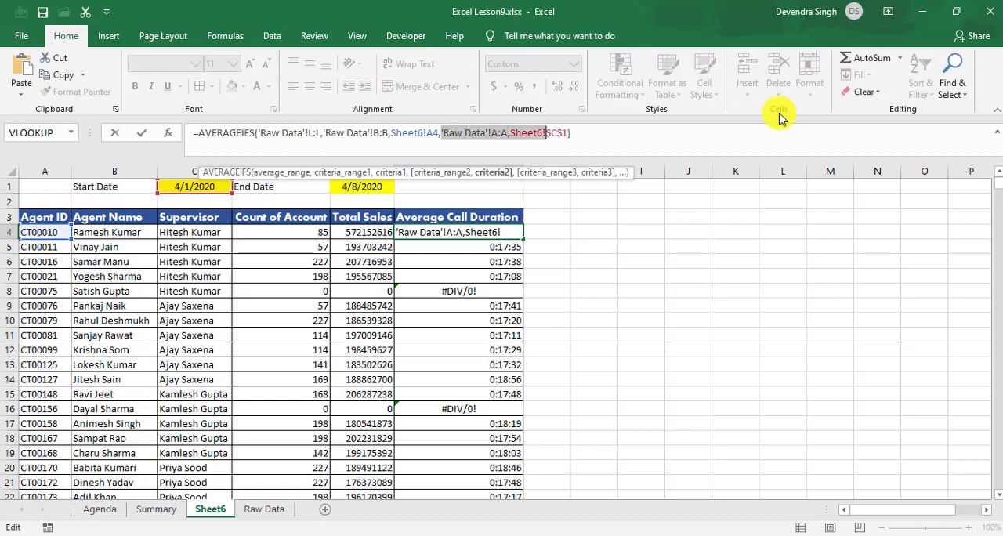
key("ctrl+v")
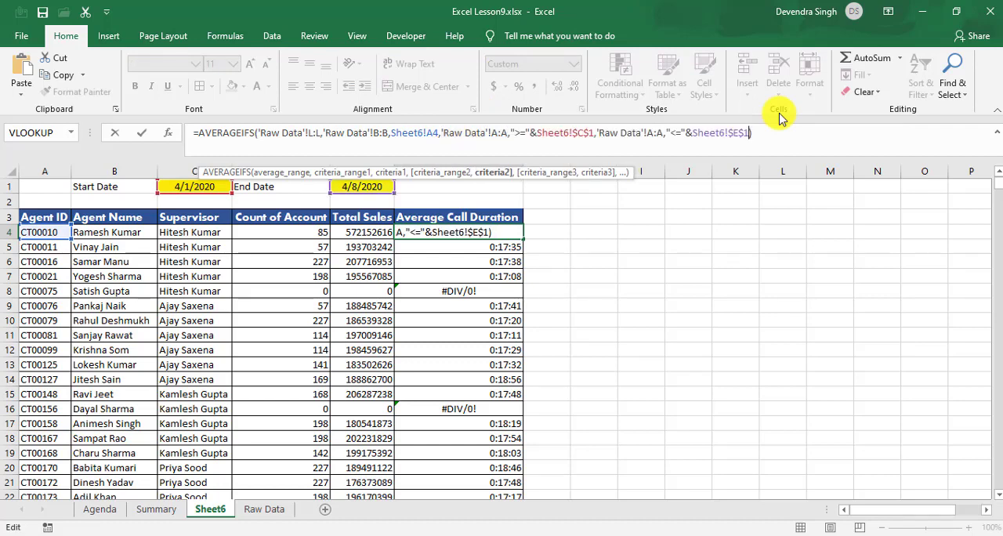
key("Return")
Step: Fill the E4 and F4 formulas down through row 25 of the agent summary
key("Up")
key("Left")
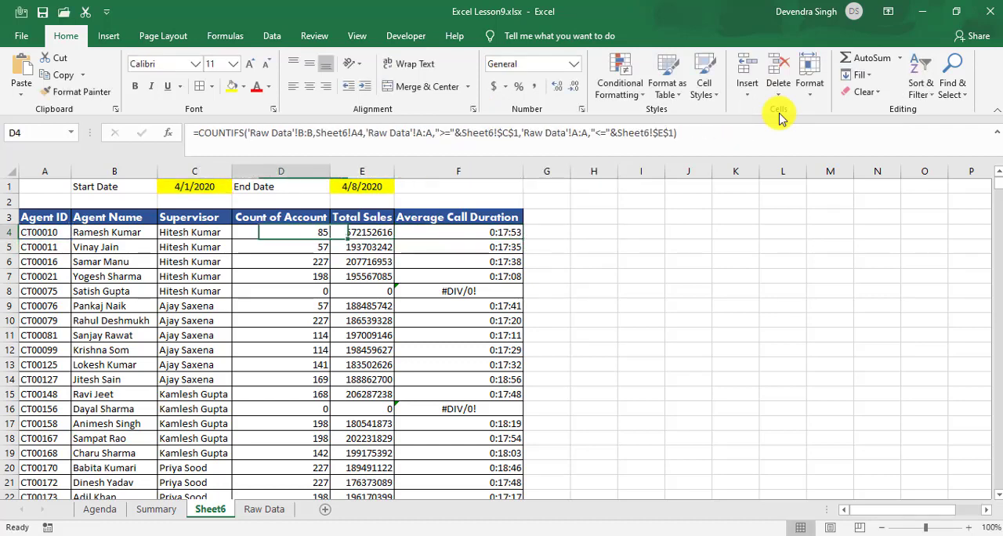
key("Right")
key("shift+Right")
key("shift+Down")
key("ctrl+shift+Down")
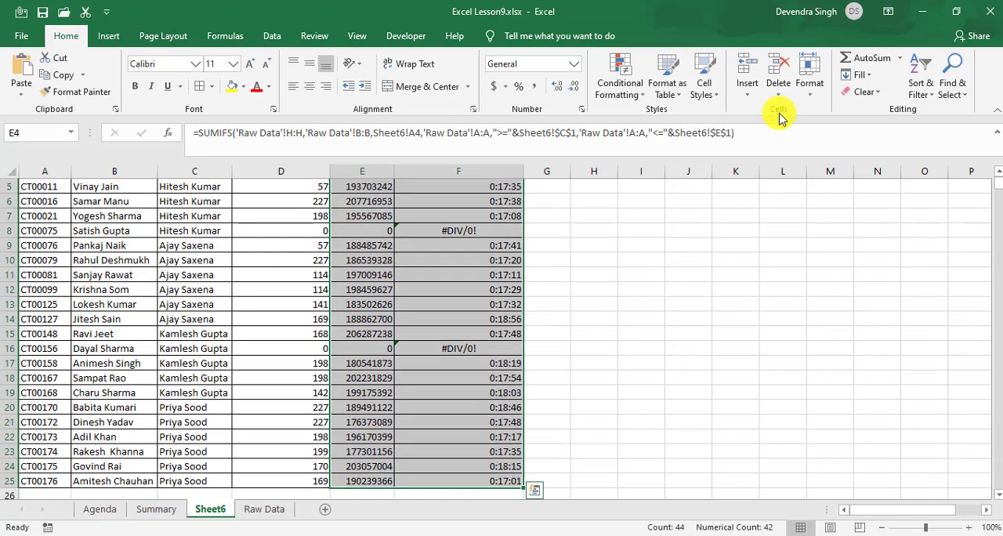
key("ctrl+d")
Step: Review the start date in C1 and the end date in E1 of the summary
key("Up")
key("Up")
key("Up")
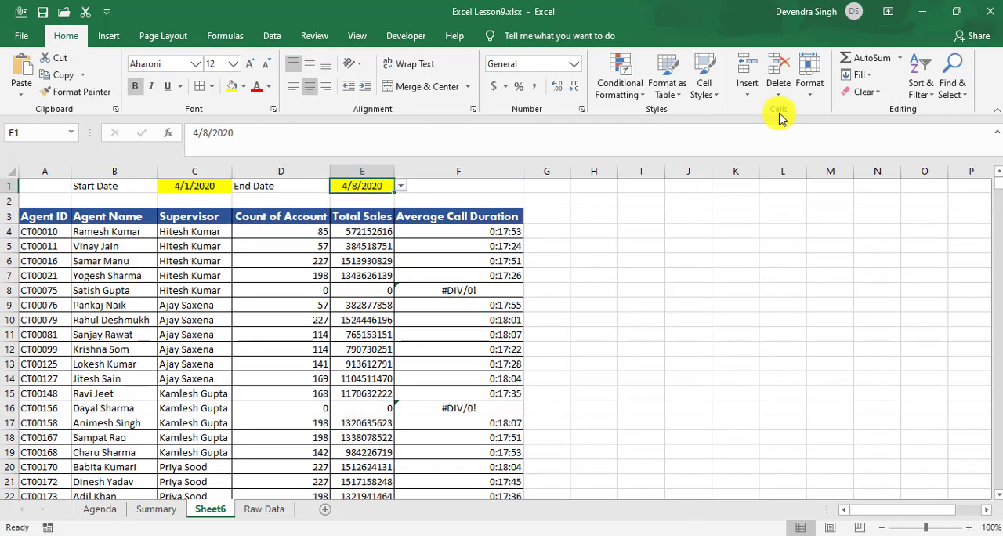
key("Left")
key("Left")
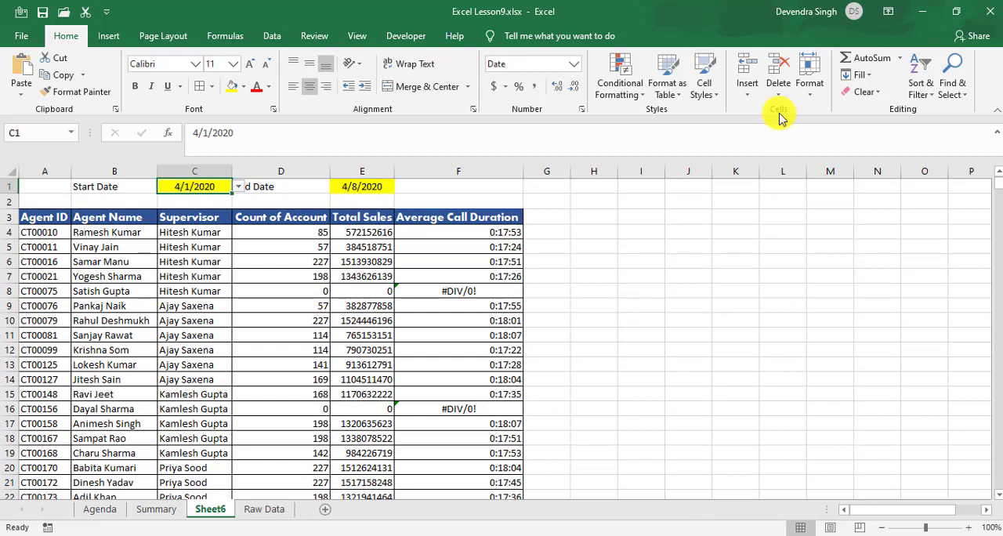
key("Right")
key("Right")
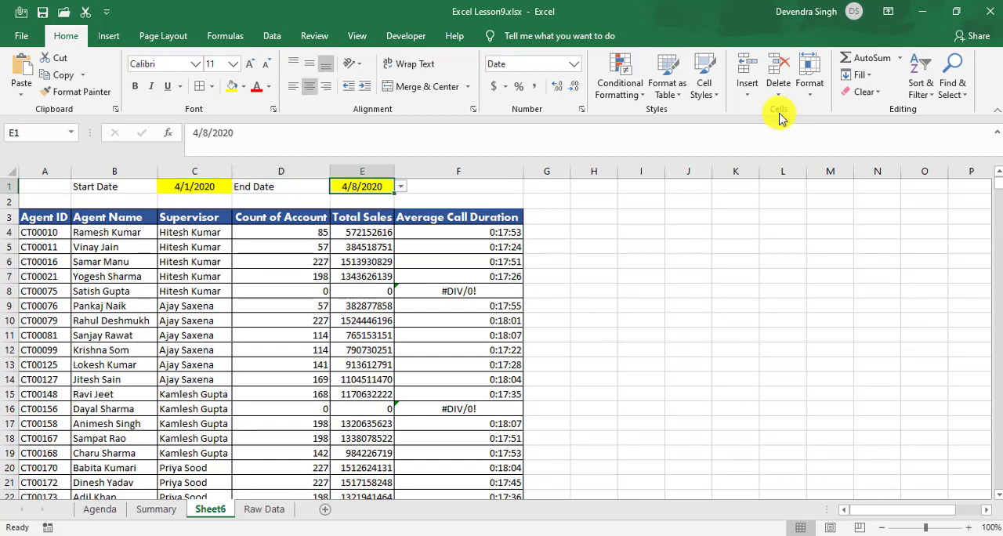
key("Left")
key("Left")
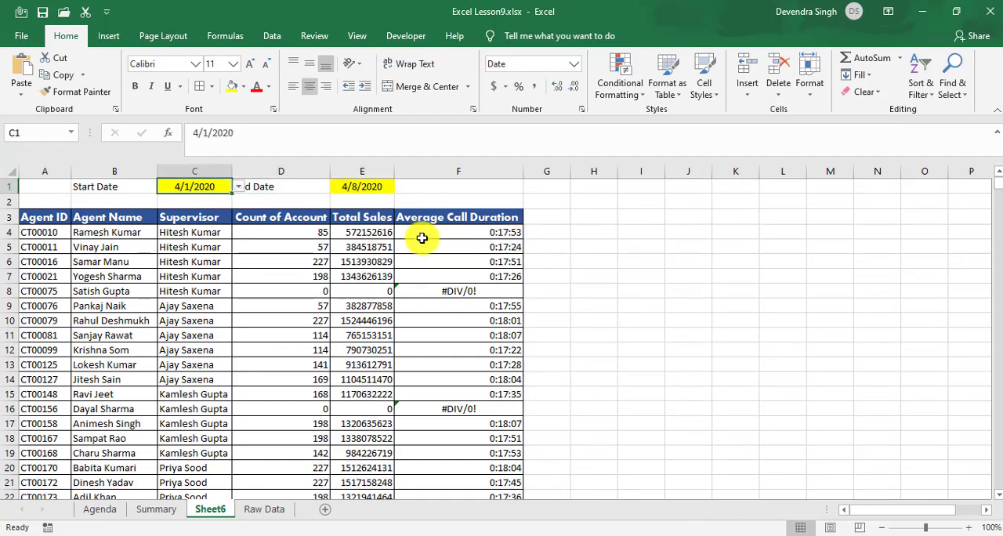
Step: Turn on filters for the header row of the Raw Data sheet
left_click(261, 510)
left_click(239, 317)
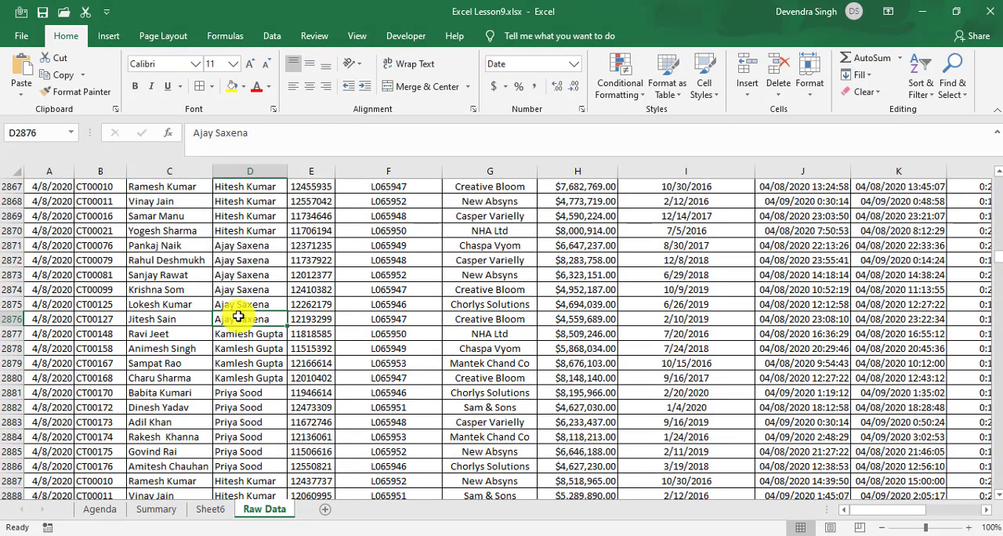
key("ctrl+Up")
key("Left")
key("Left")
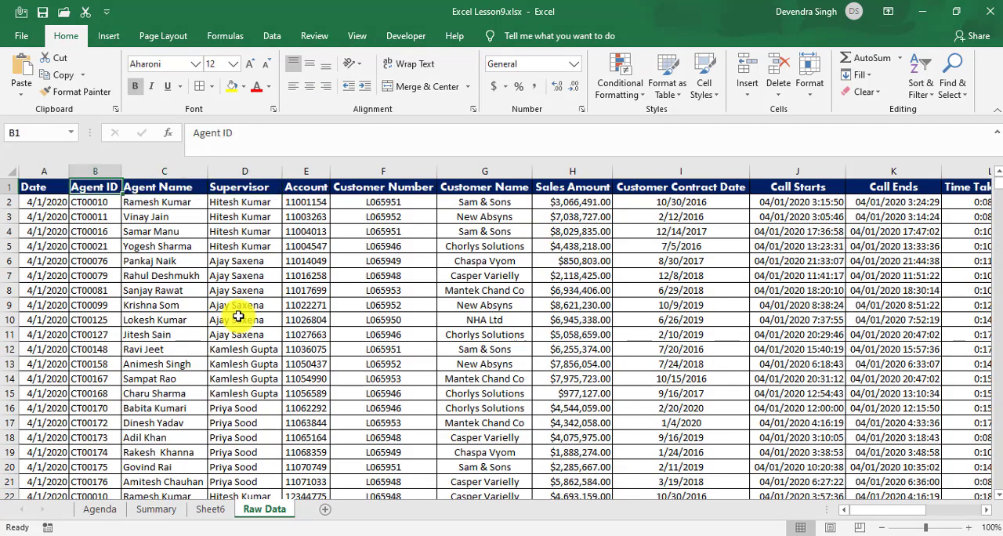
key("ctrl+shift+l")
key("Right")
key("Left")
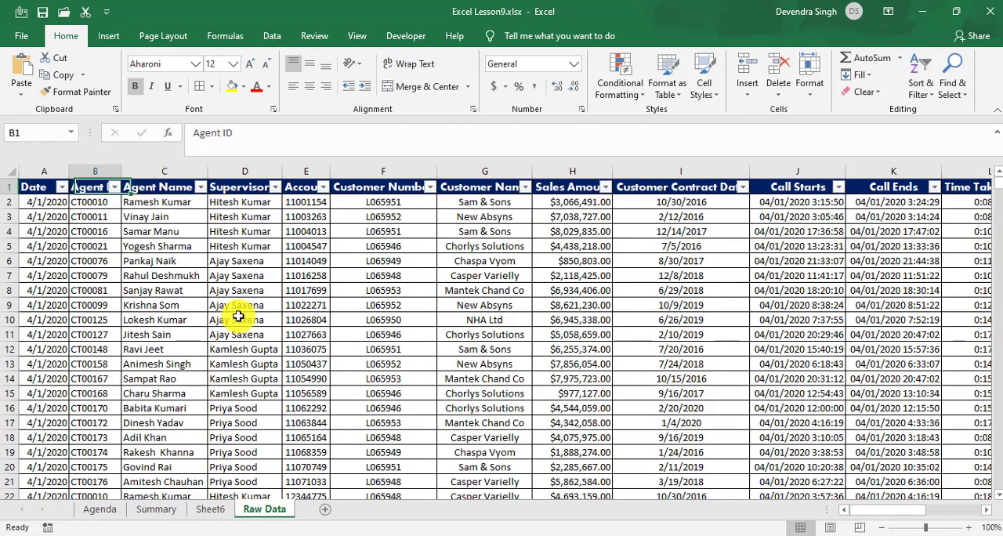
Step: Filter the Date column of Raw Data to show only April 01 through 08, 2020
key("Left")
key("alt+Down")
key("Down")
key("Down")
key("Down")
key("Down")
key("Down")
key("Down")
key("Tab")
key("space")
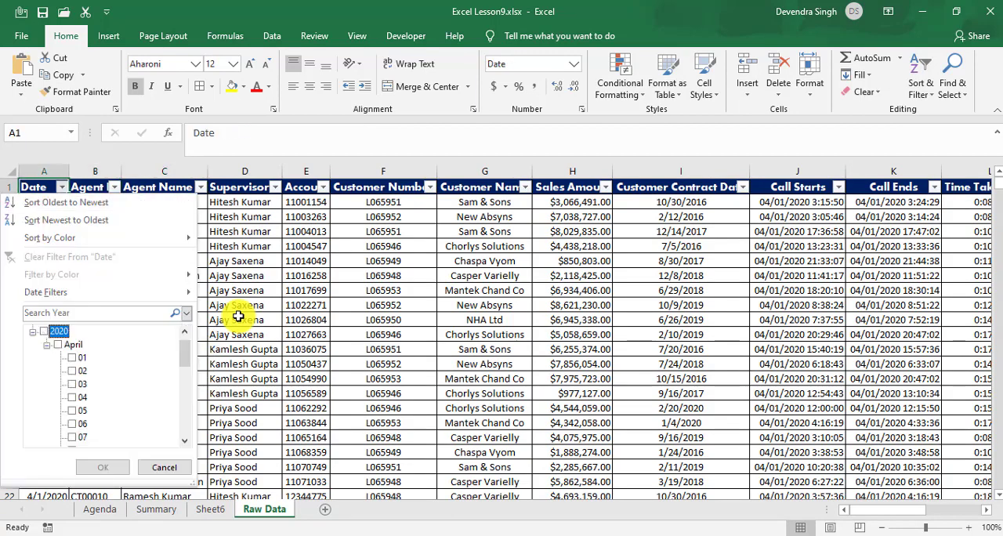
key("Down")
key("Down")
key("space")
key("Down")
key("space")
key("Down")
key("space")
key("Down")
key("space")
key("Down")
key("space")
key("Down")
key("space")
key("Down")
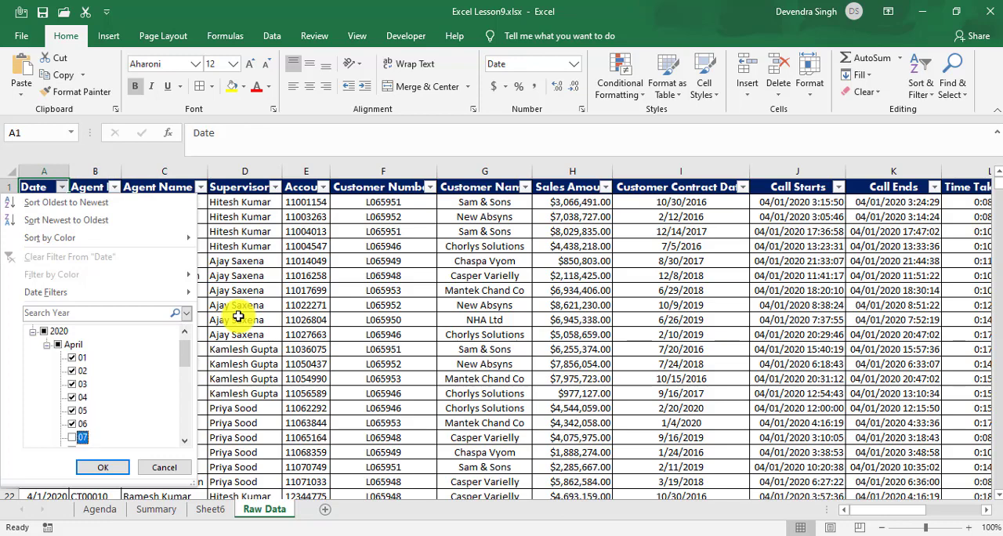
key("Tab")
key("Return")
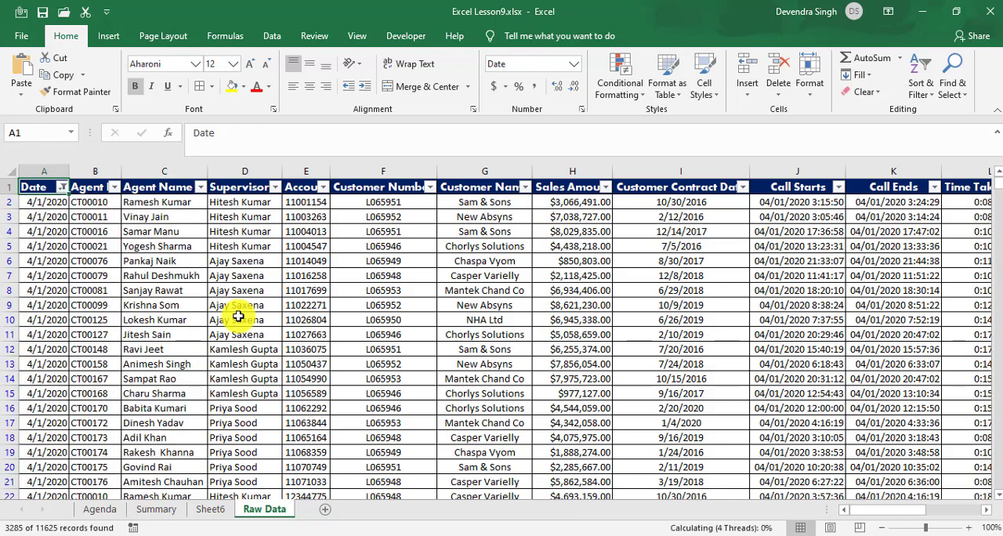
Step: Add the formula =SUBTOTAL(9,H2:H11626) in H11627, below the filtered Sales Amount column
key("Right")
key("Right")
key("Right")
key("Right")
key("Right")
key("Right")
key("Right")
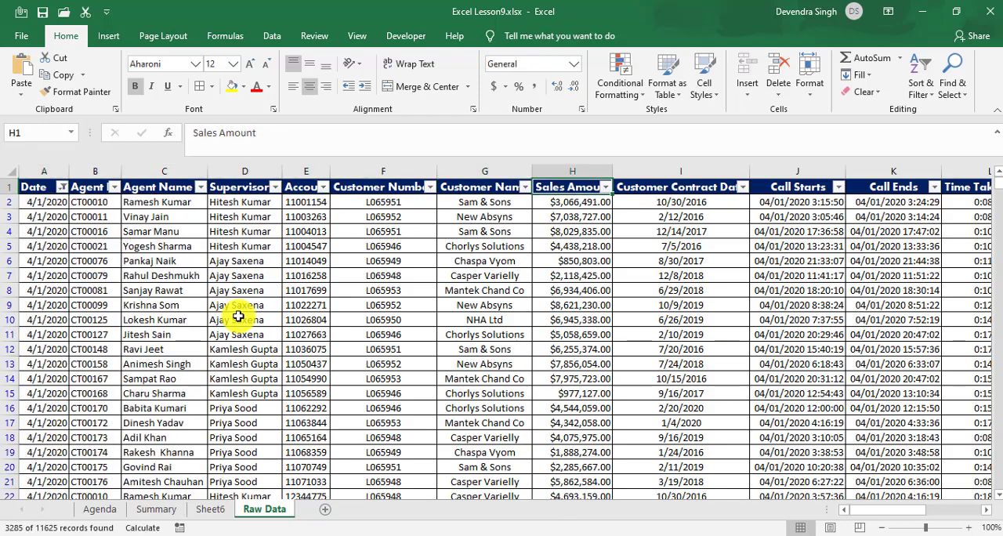
key("Down")
key("ctrl+Down")
key("Down")
key("alt+equal")
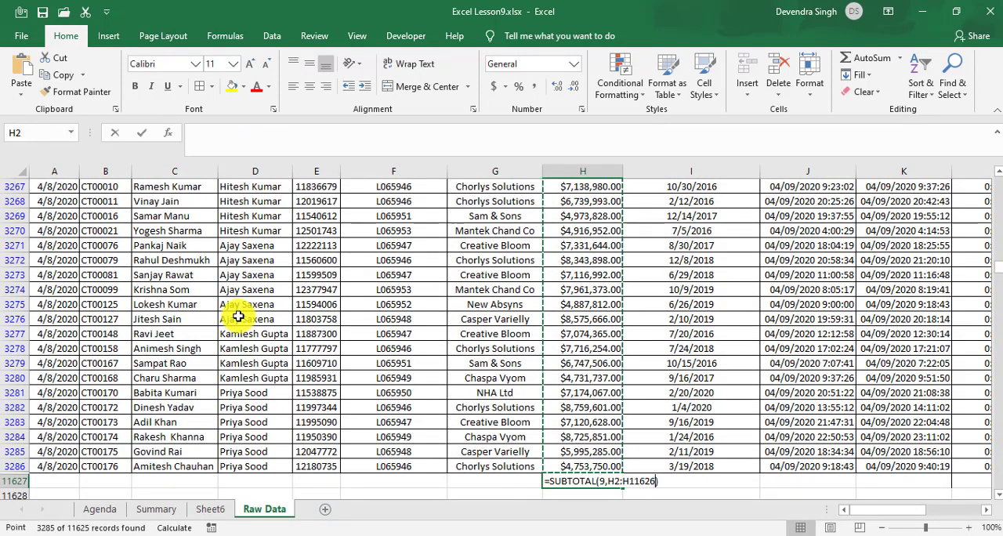
key("Return")
key("Up")
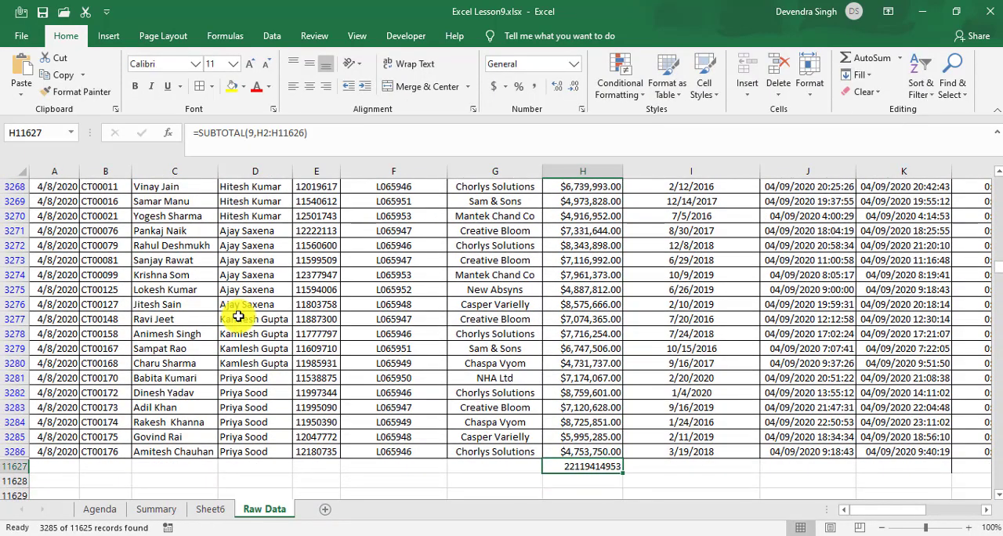
Step: Return to Sheet6 and check the Total Sales formula for agent CT00010 in E4
key("ctrl+Up")
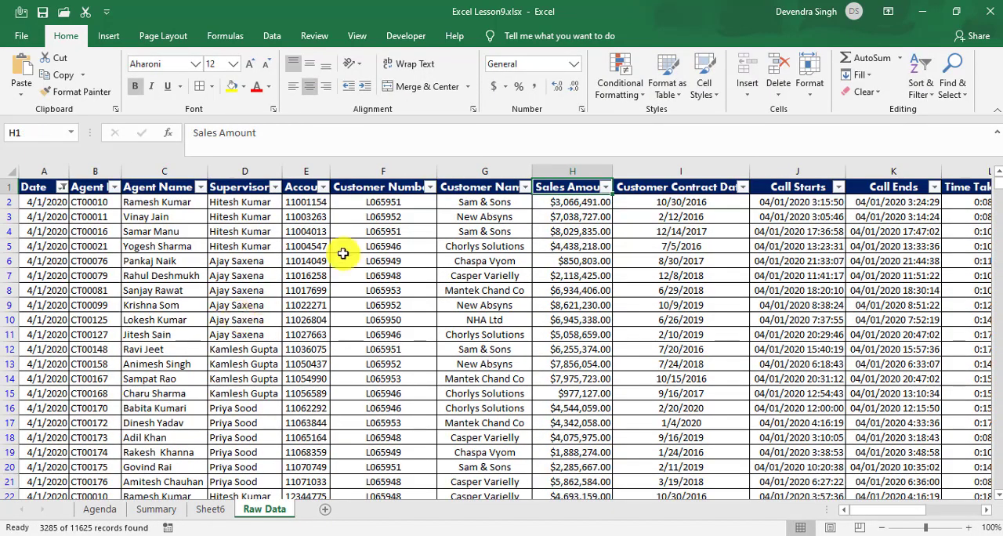
left_click(210, 512)
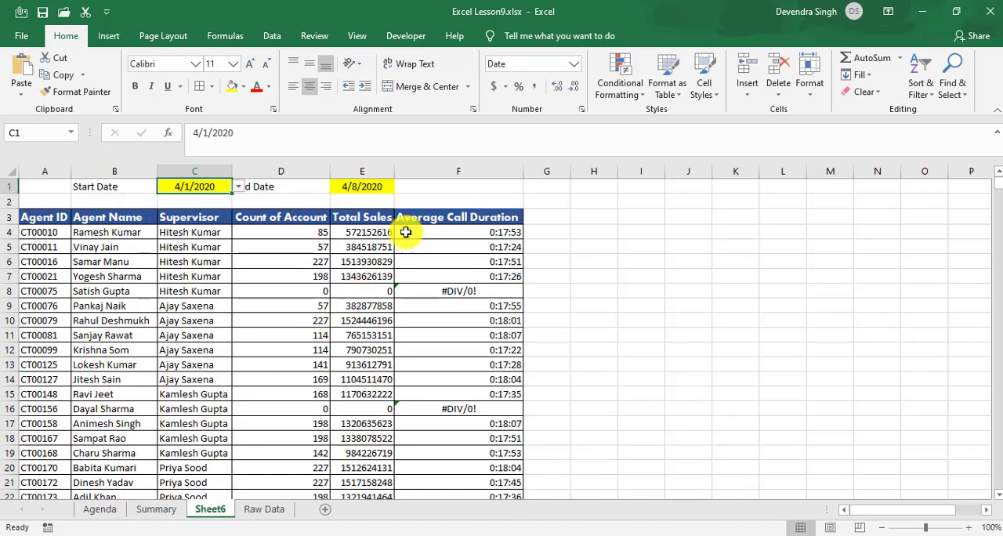
left_click(360, 235)
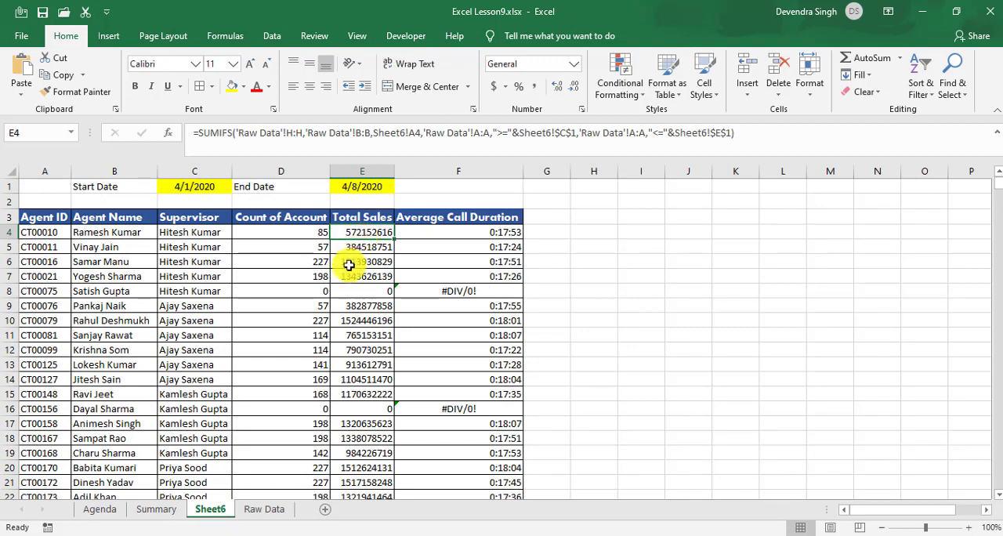
Step: Filter the Agent Name column of Raw Data to agent CT00010 only, keeping the date filter
left_click(257, 511)
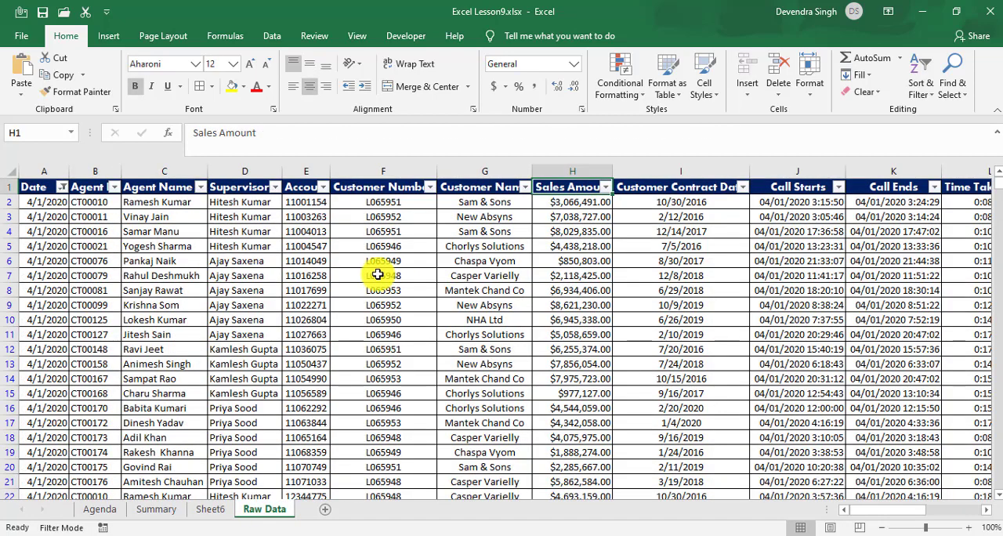
left_click(378, 275)
key("ctrl+Up")
key("ctrl+Left")
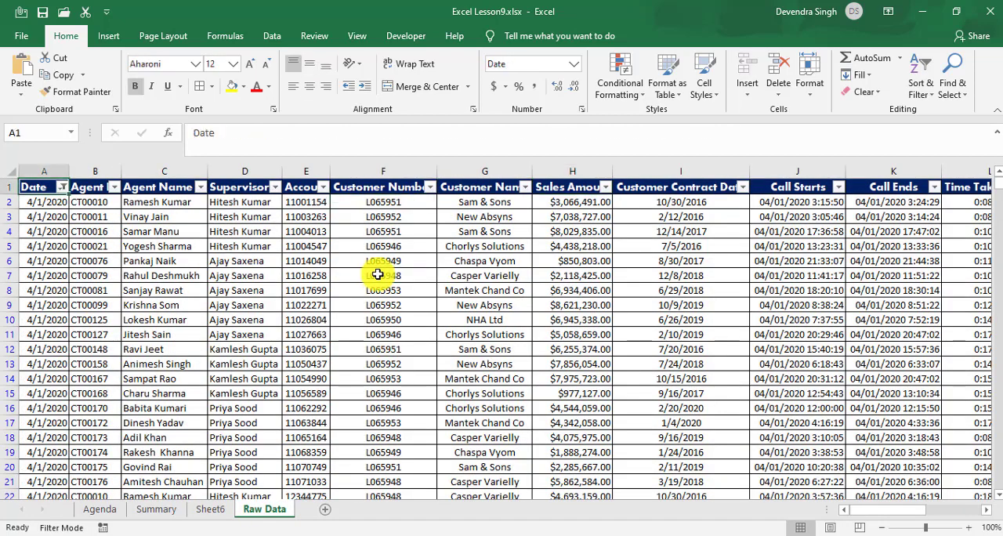
key("Right")
key("Right")
key("alt+Down")
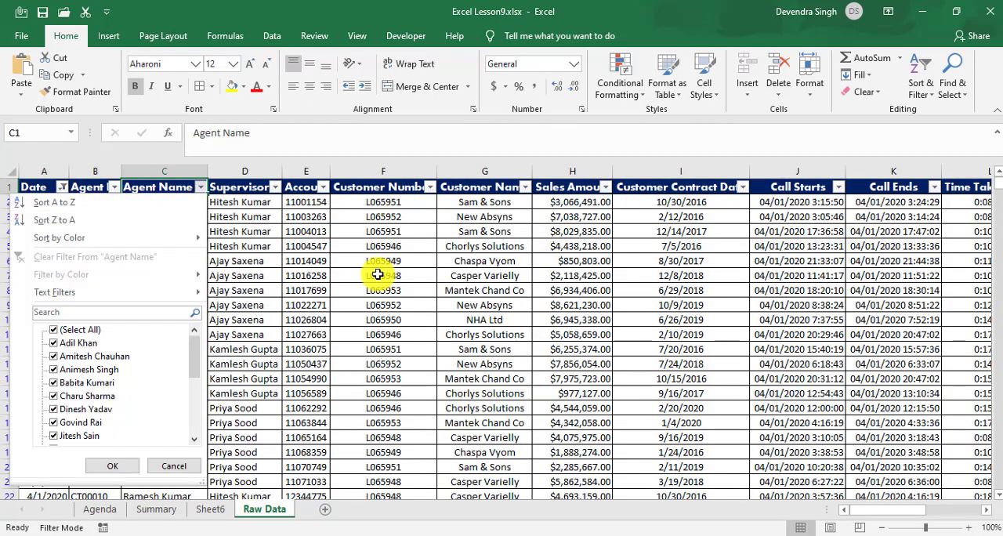
key("Tab")
key("Tab")
key("space")
key("Down")
key("Down")
key("Down")
key("Down")
key("Down")
key("Down")
key("Down")
key("Down")
key("Down")
key("Down")
key("Down")
key("Down")
key("space")
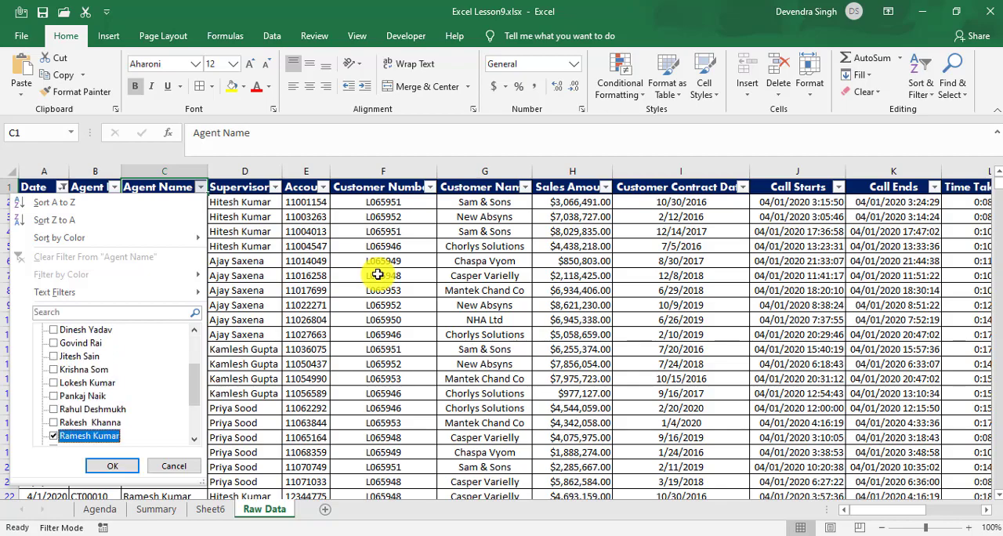
key("Return")
Step: Copy the filtered Sales Amount subtotal from H11627 and paste it as a value into Sheet6 cell H4
key("Down")
key("Right")
key("Right")
key("Right")
key("Right")
key("Right")
key("Right")
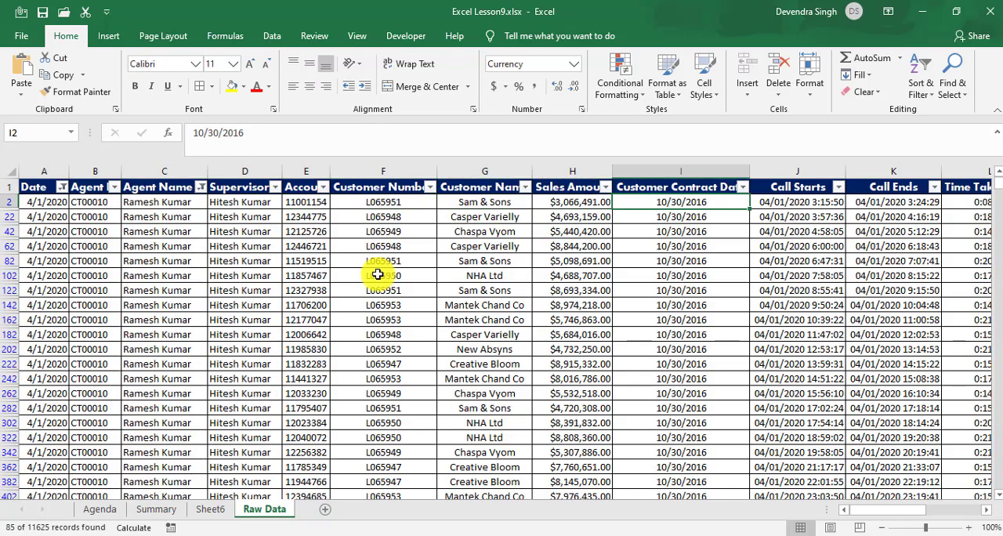
key("Left")
key("ctrl+Down")
key("Down")
key("Up")
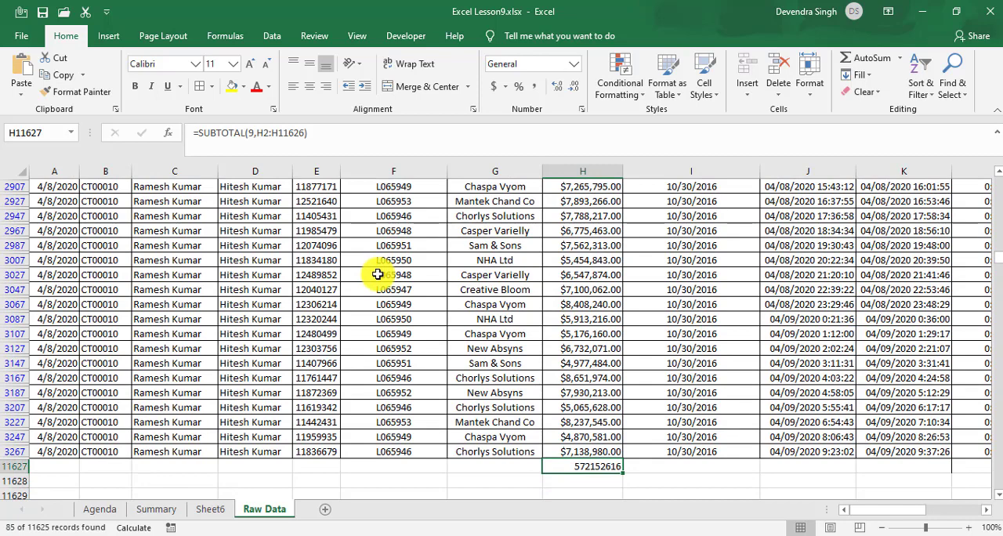
key("ctrl+c")
key("ctrl+Page_Up")
key("Right")
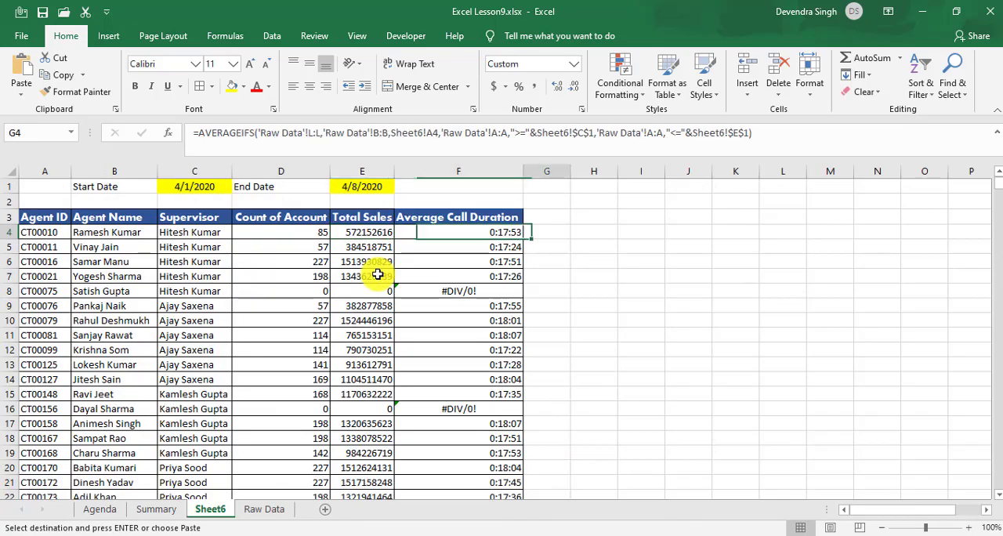
key("Right")
key("ctrl+alt+v")
key("v")
key("Return")
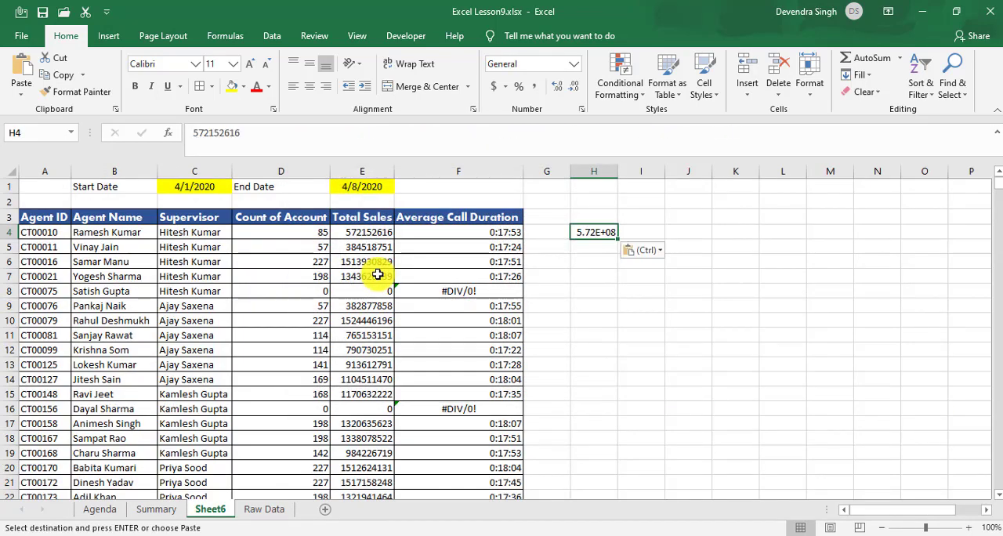
Step: Autofit the width of column H to compare H4 with E4, and clear H4
key("alt+h")
key("o")
key("i")
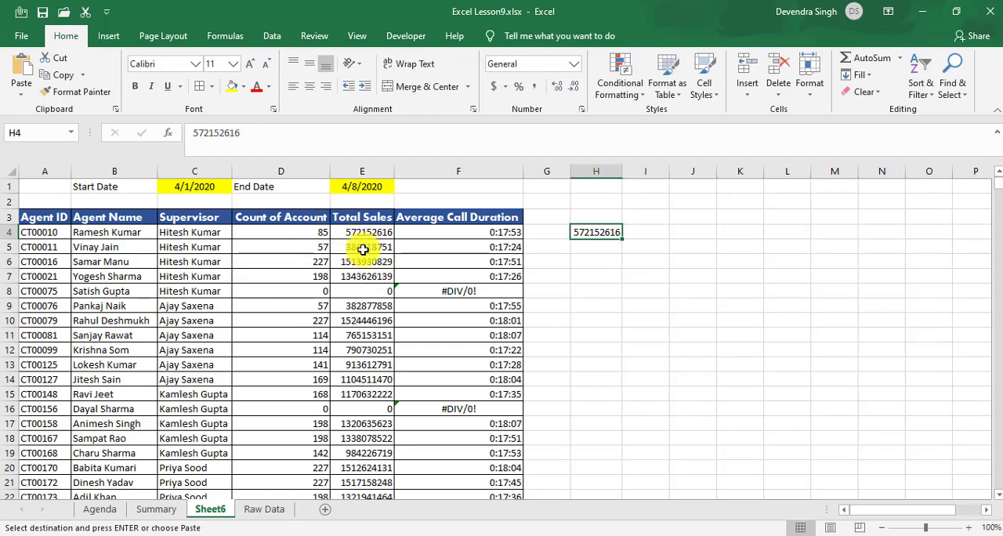
key("Delete")
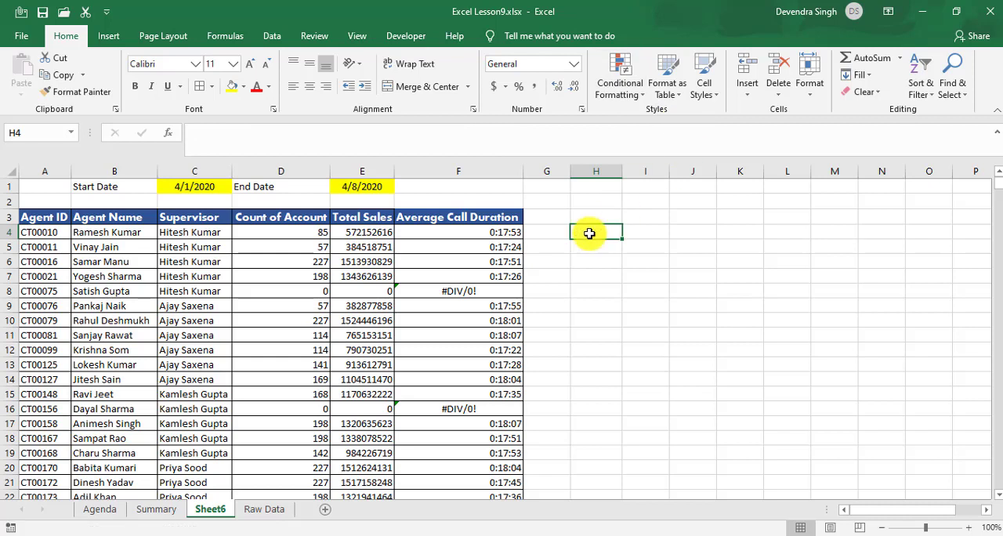
Step: Remove the date and agent filters from Raw Data and return to the sheet's first cell, A1
left_click(438, 235)
key("ctrl+shift+l")
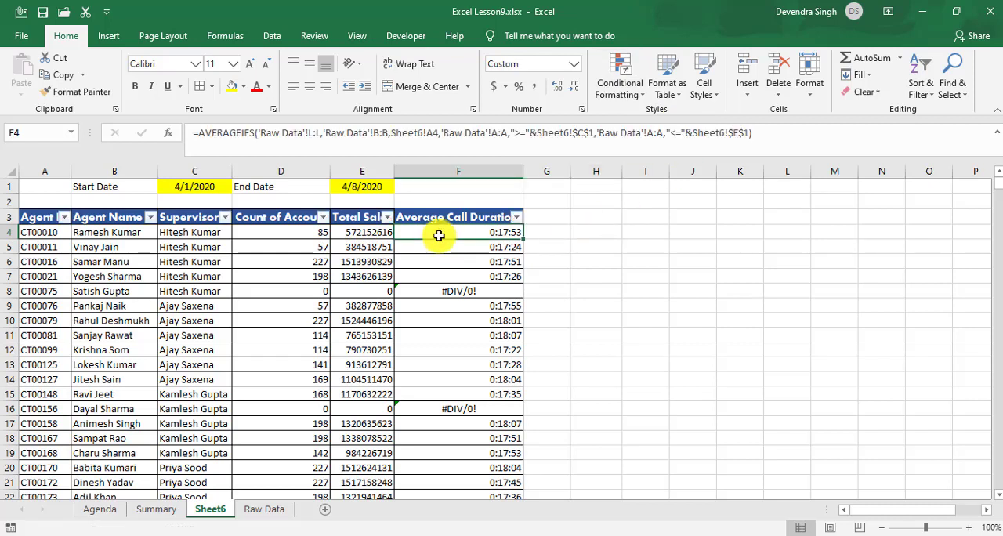
left_click(257, 513)
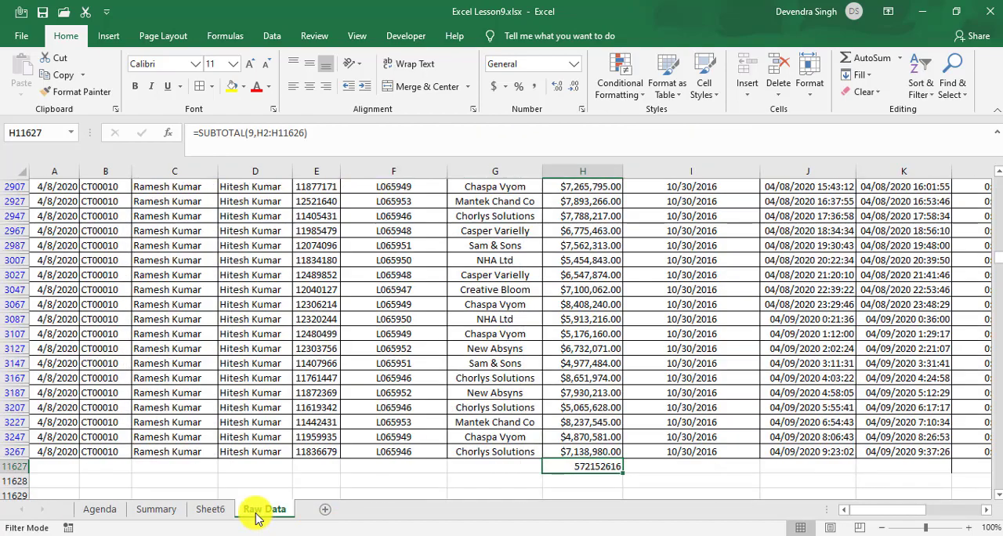
key("ctrl+shift+l")
key("ctrl+Up")
key("ctrl+Left")
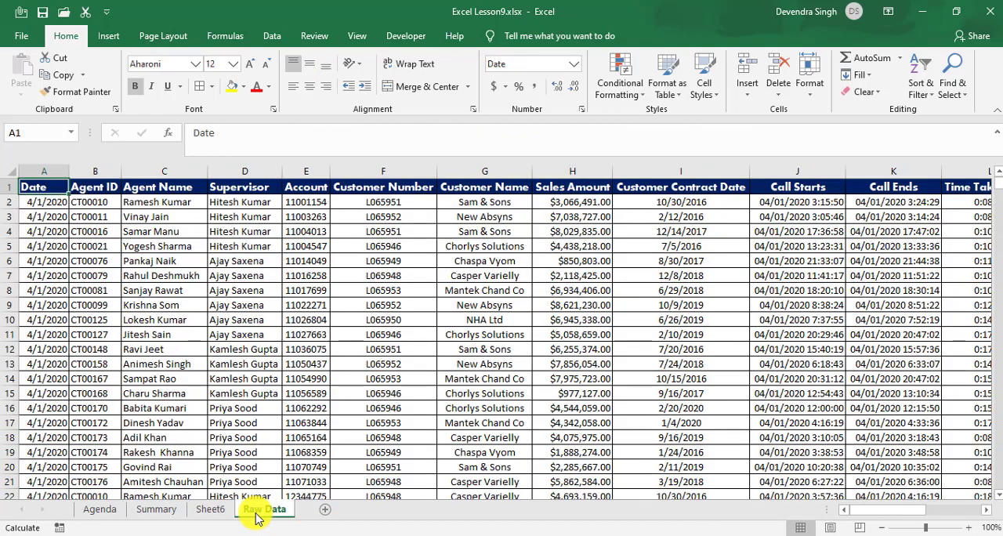
Step: Turn off the header filters on the Sheet6 agent table and look over the Summary and Raw Data sheets
left_click(208, 511)
left_click(163, 509)
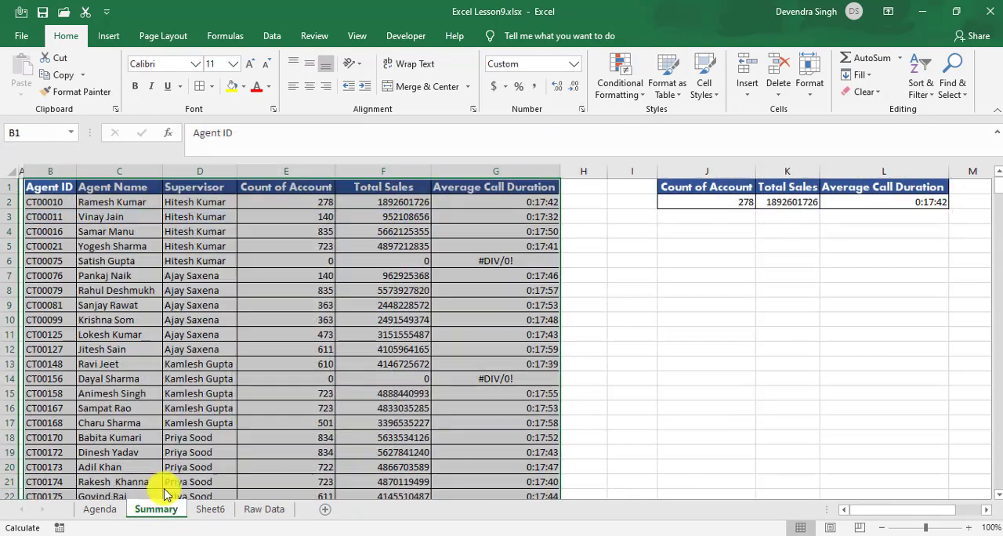
left_click(210, 511)
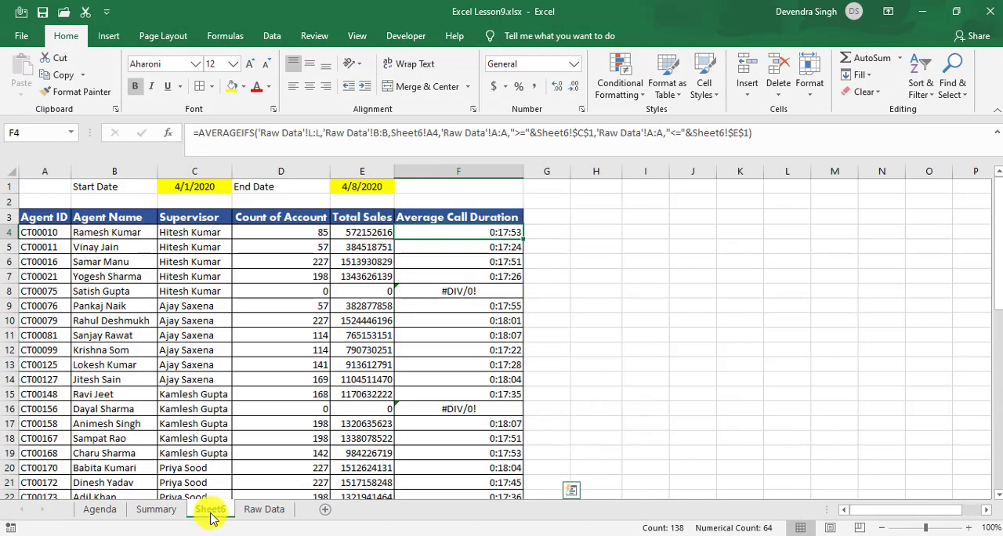
left_click(258, 509)
left_click(290, 289)
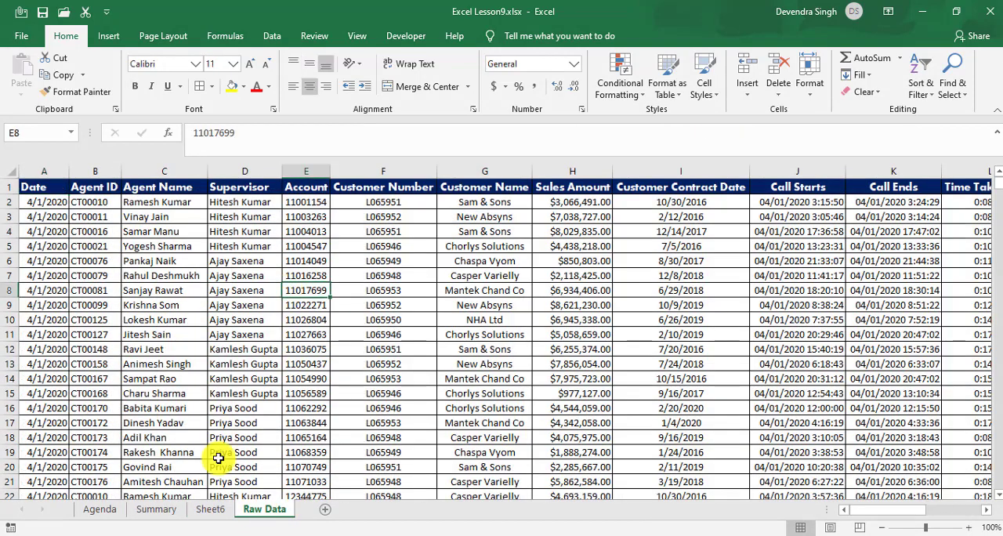
Step: Return to Sheet6 and check the start date in C1 above the agent table
left_click(211, 511)
left_click(287, 320)
key("ctrl+Up")
key("ctrl+Up")
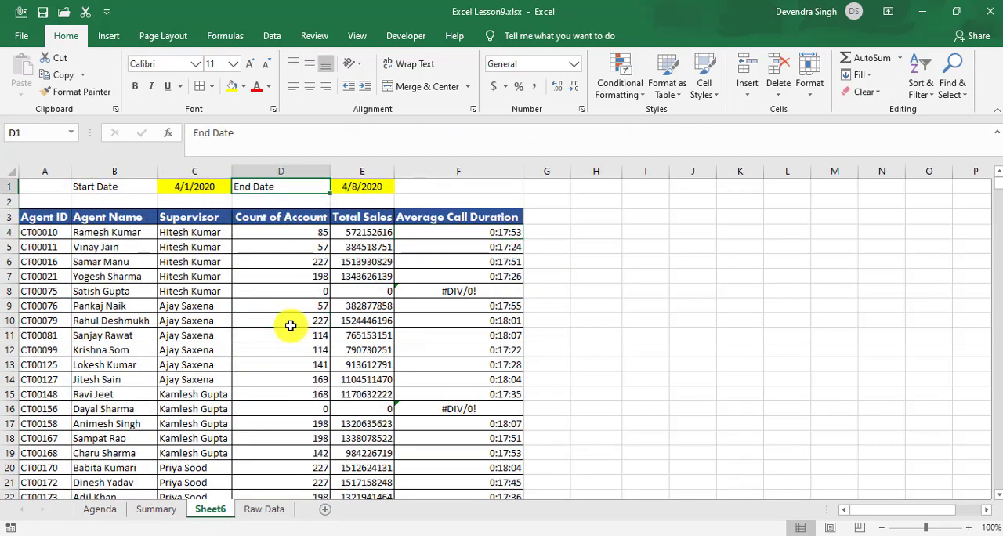
key("Home")
key("Right")
key("Right")
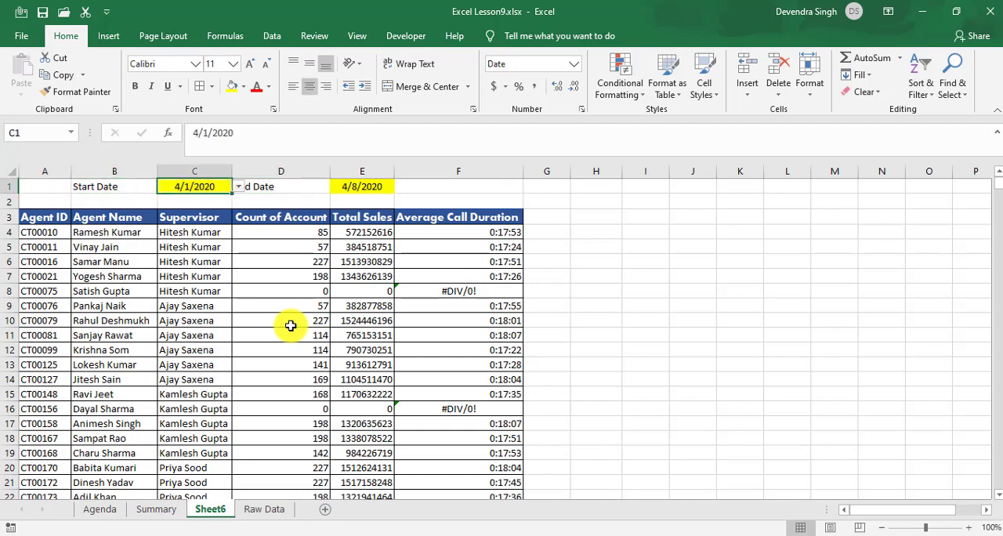
Step: Inspect the first agent's Total Sales SUMIFS formula in E4
key("Down")
key("Down")
key("Down")
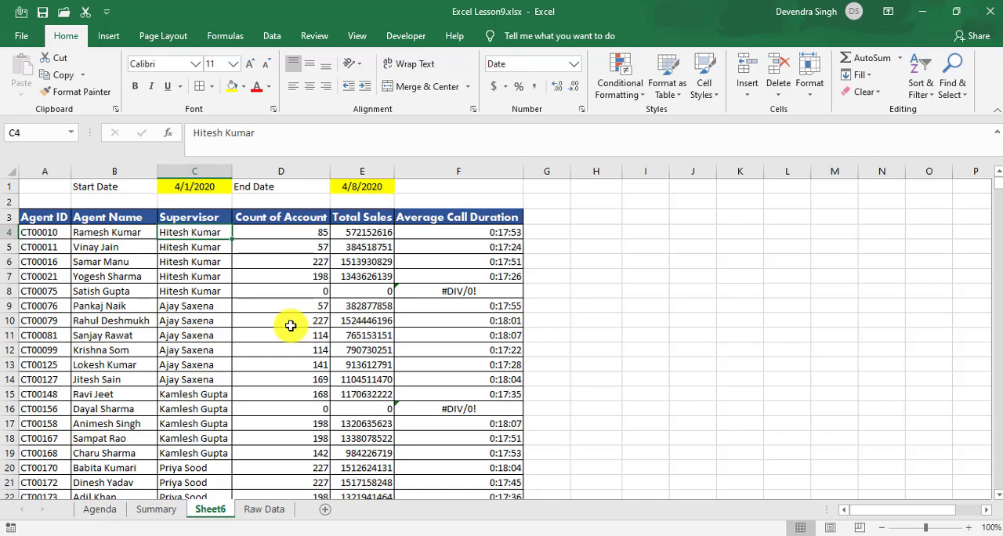
key("Right")
key("Right")
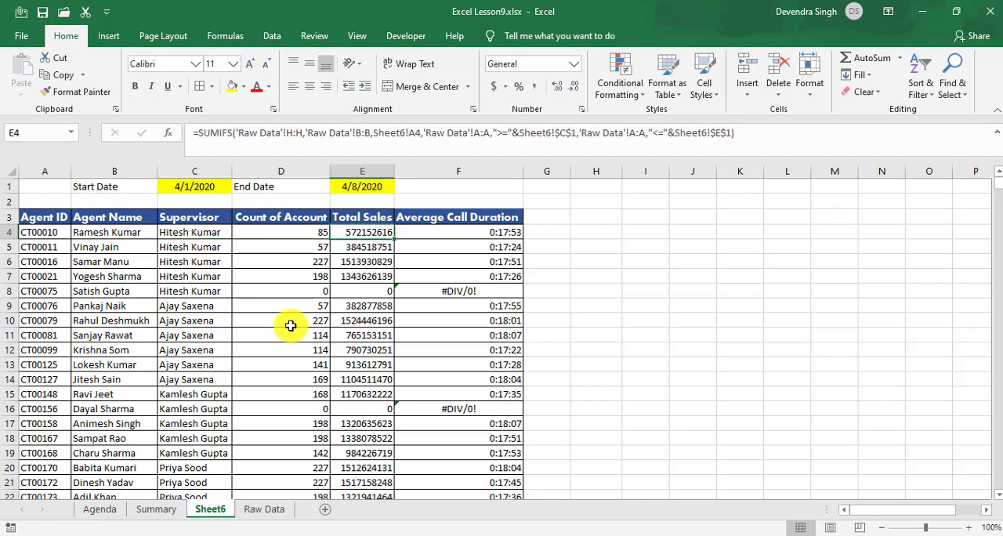